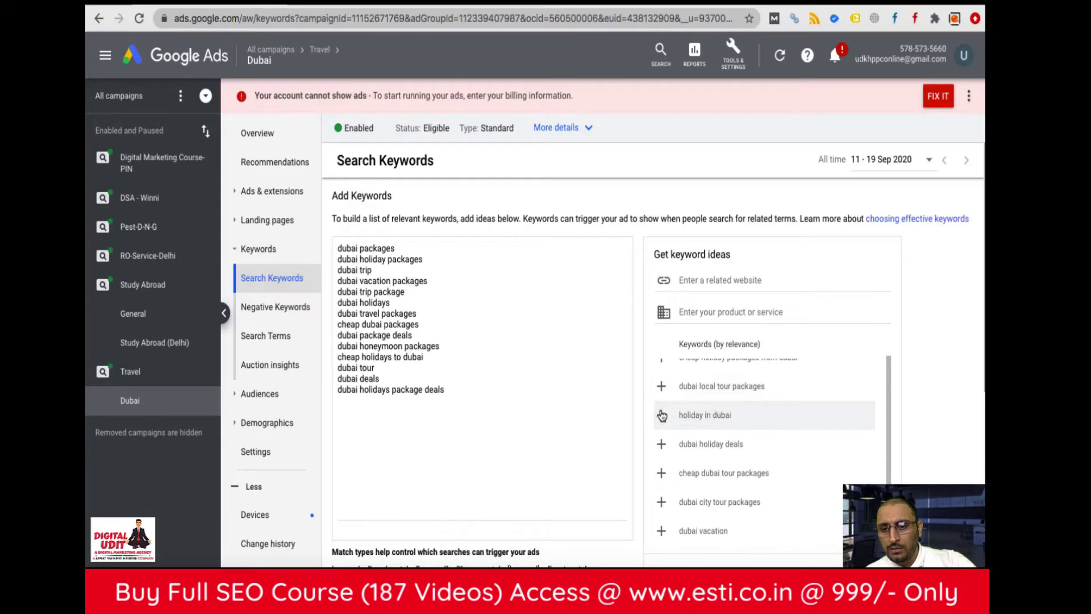
# - Add the ideas "holiday in dubai", "dubai holiday deals", "cheap dubai tour packages", "dubai vacation" and "all inclusive holidays to dubai" to the keyword list
pyautogui.click(662, 417)
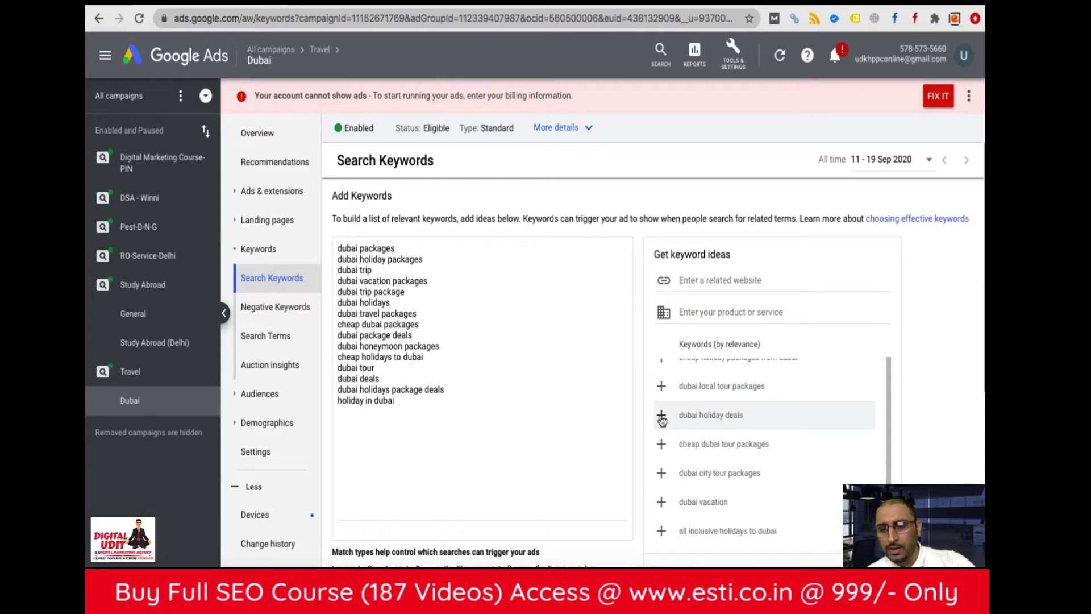
pyautogui.click(661, 418)
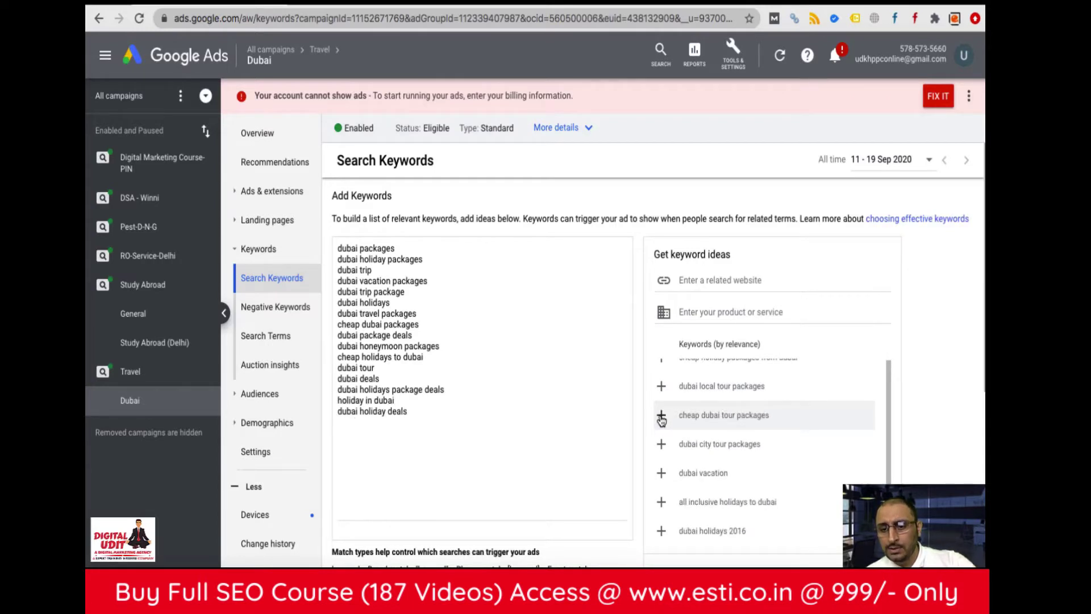
pyautogui.click(661, 418)
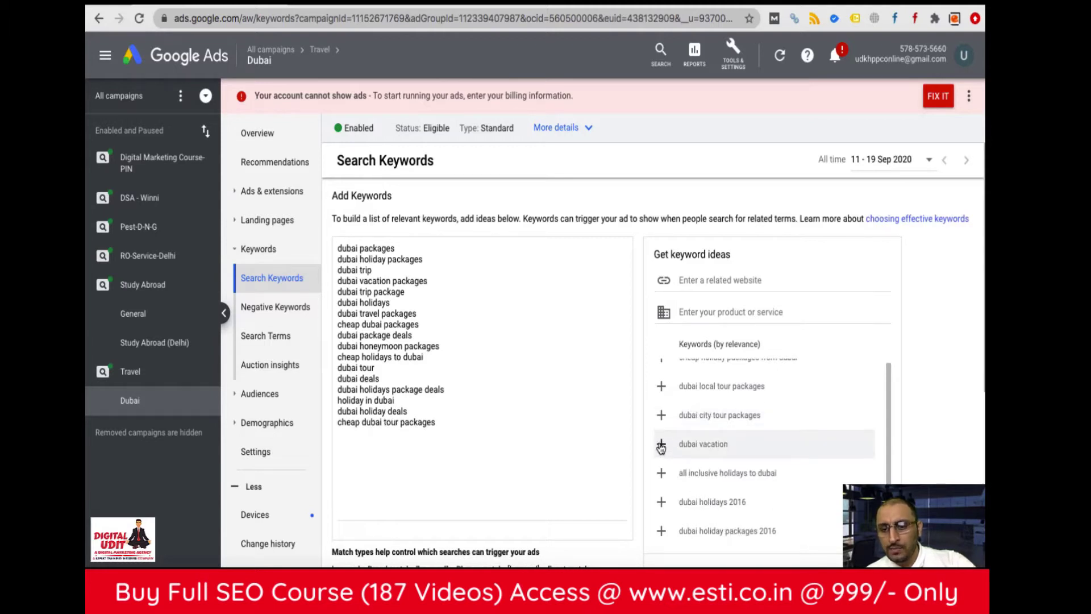
pyautogui.click(661, 446)
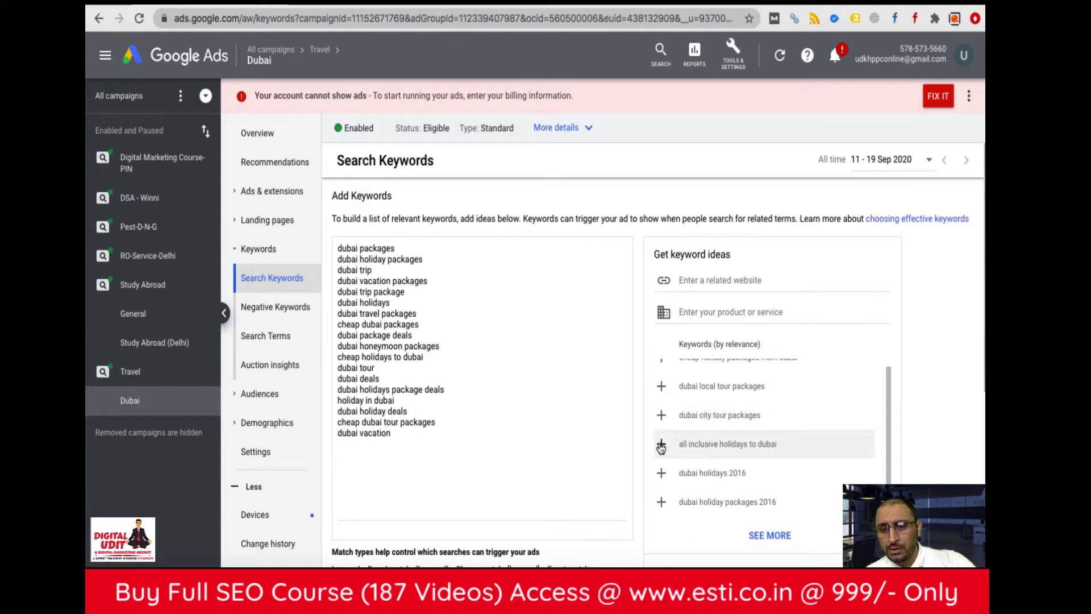
pyautogui.click(661, 445)
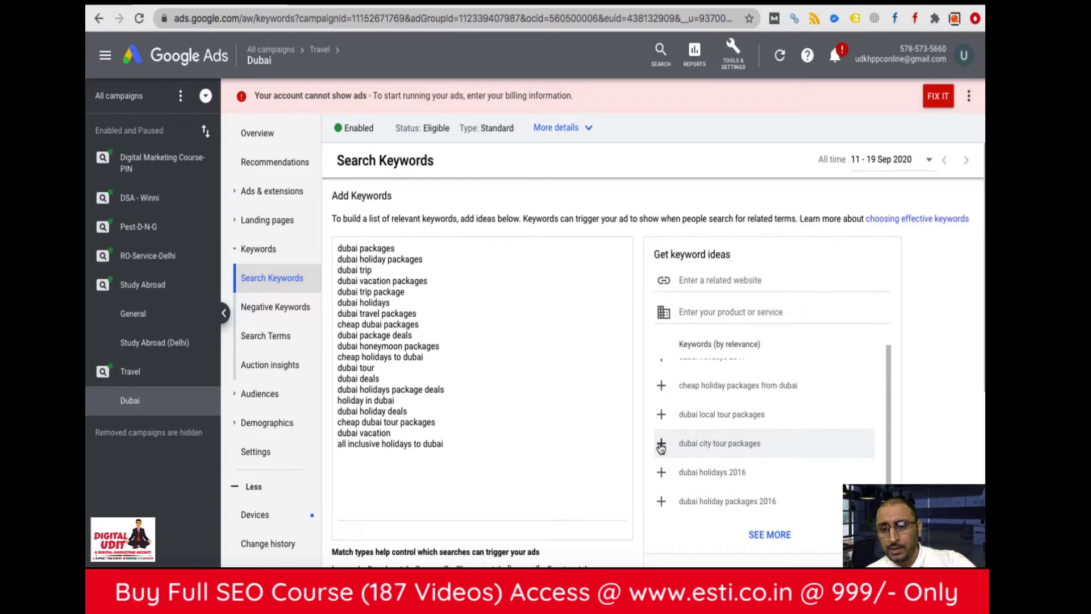
# - Load more keyword ideas and add "cheap deals to dubai" and "dubai breaks" to the keyword list
pyautogui.moveTo(661, 447); pyautogui.dragTo(566, 487)
pyautogui.click(566, 488)
pyautogui.scroll(-2, 661, 478)
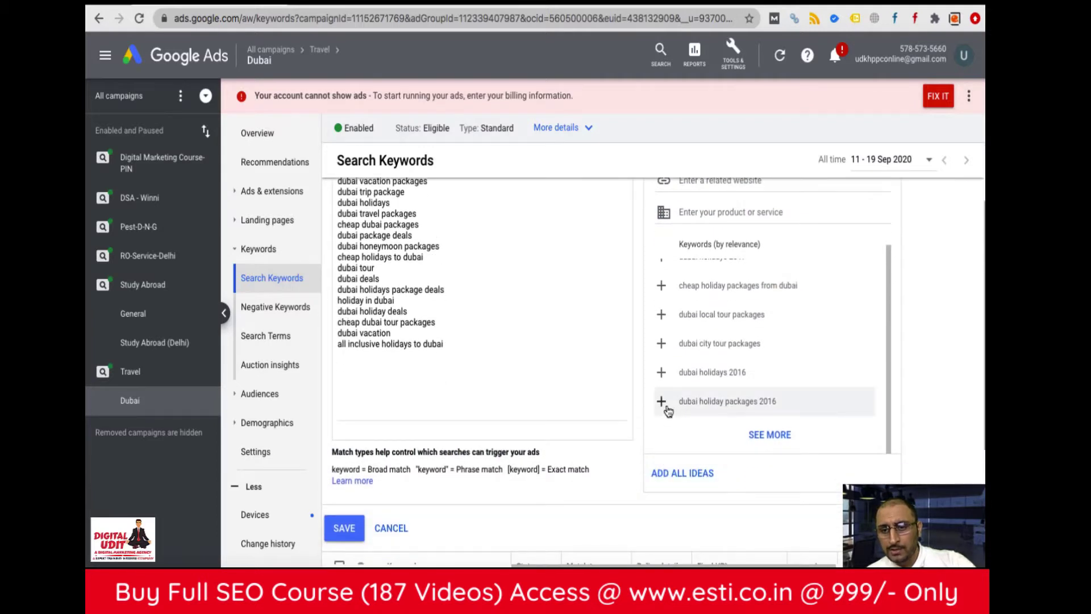
pyautogui.scroll(2, 527, 348)
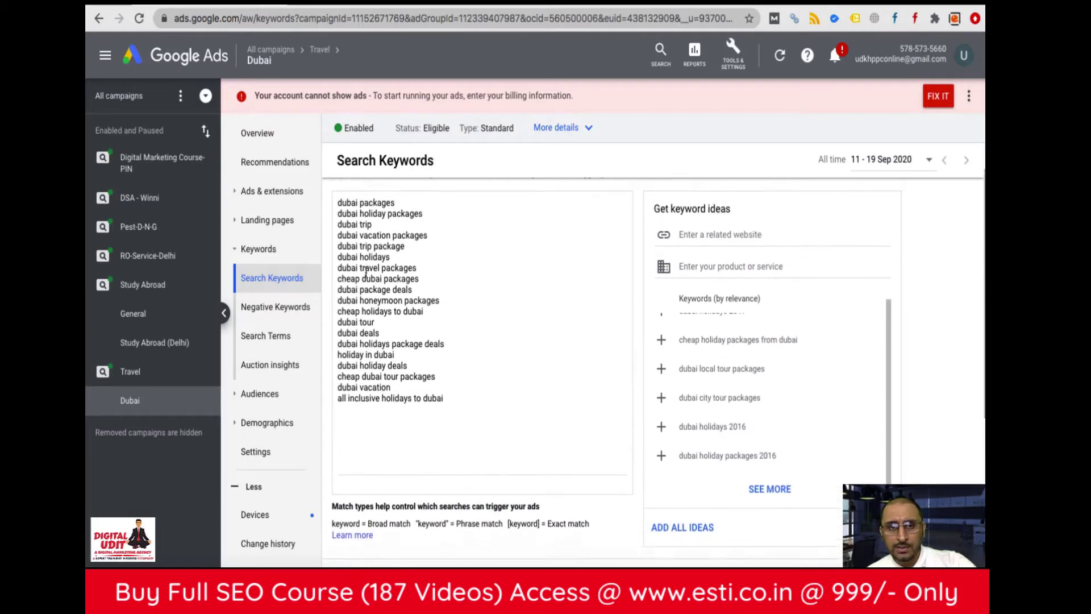
pyautogui.scroll(-1, 365, 271)
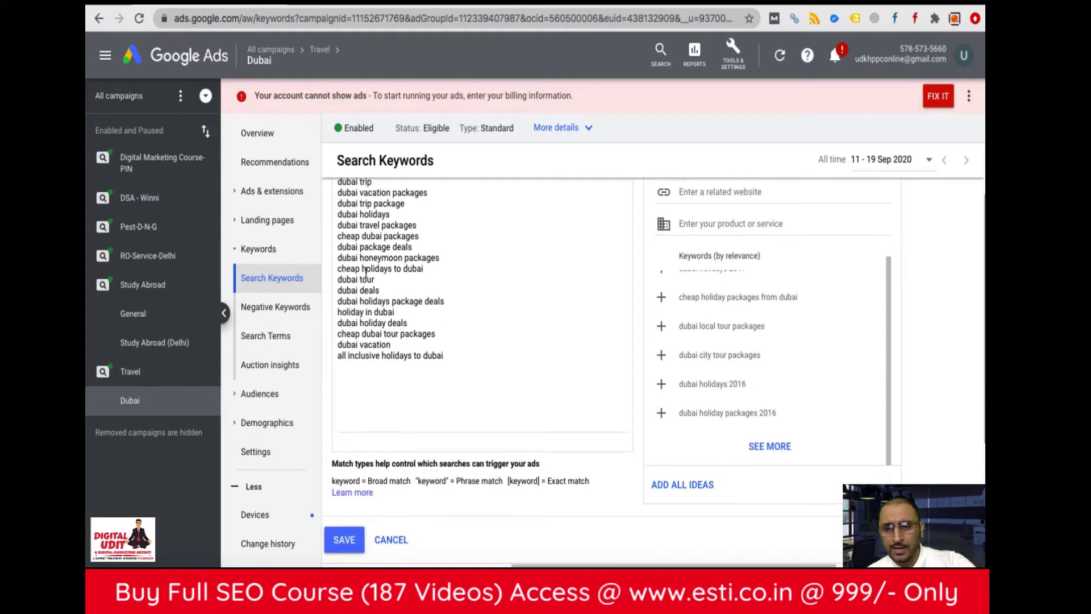
pyautogui.click(778, 453)
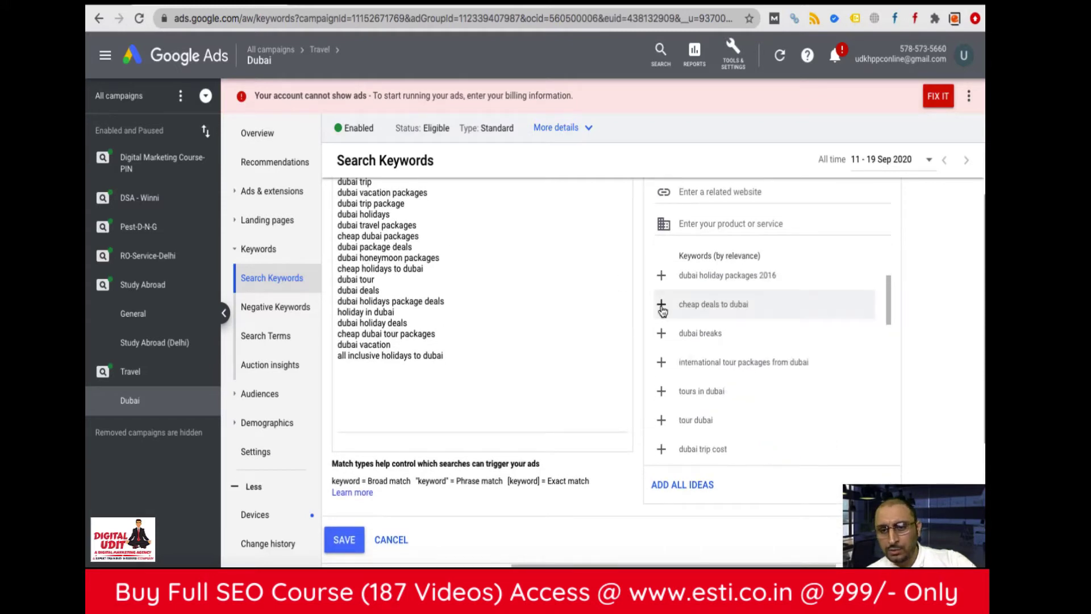
pyautogui.click(662, 306)
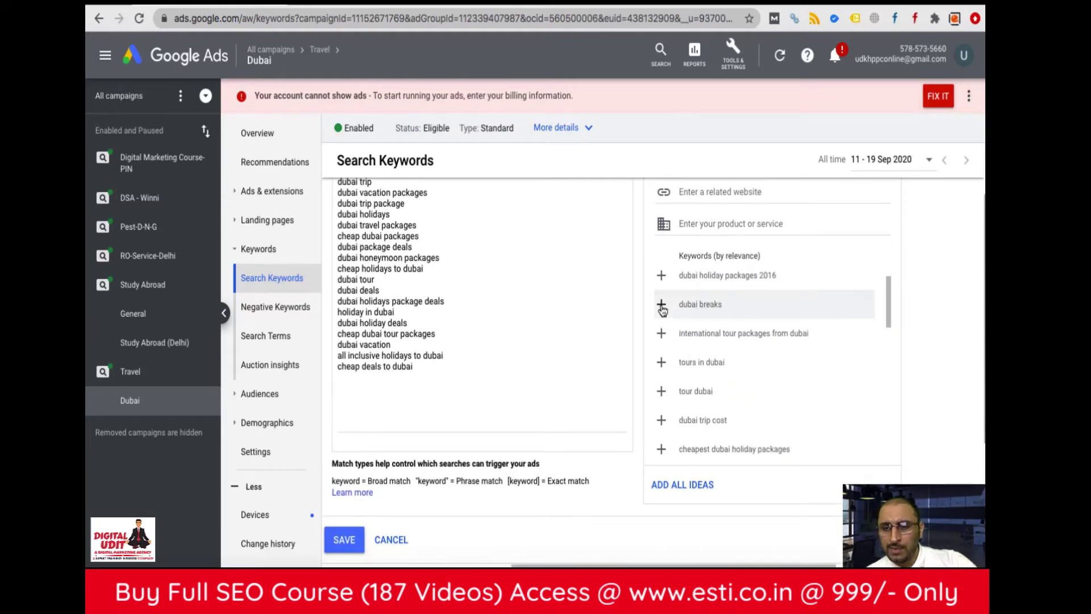
pyautogui.click(661, 307)
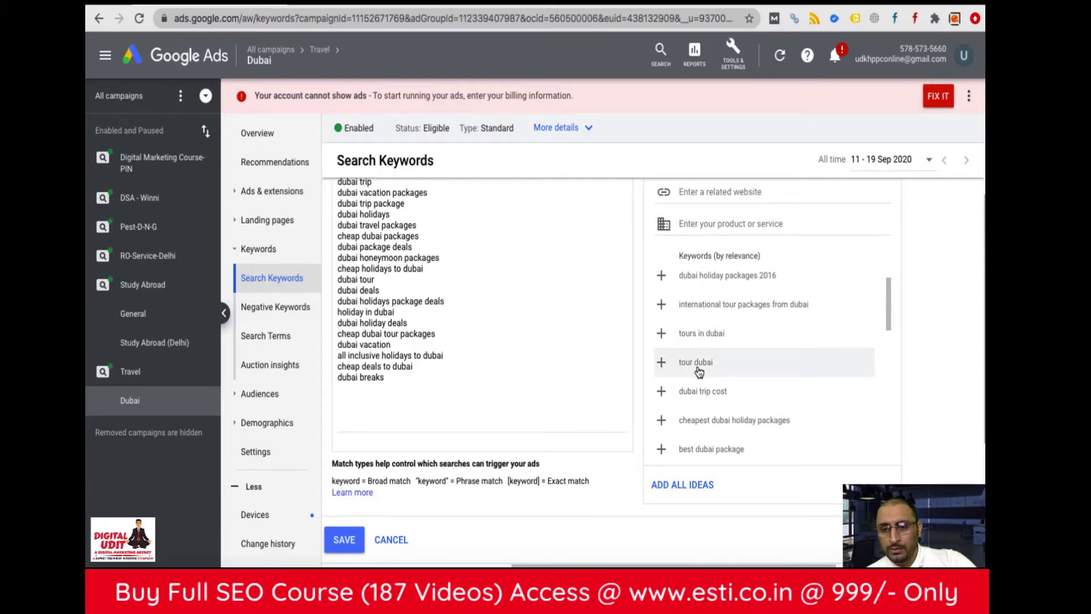
# - Add the ideas "tour dubai", "dubai trip cost", "cheapest dubai holiday packages" and "best dubai package" to the keyword list
pyautogui.click(662, 367)
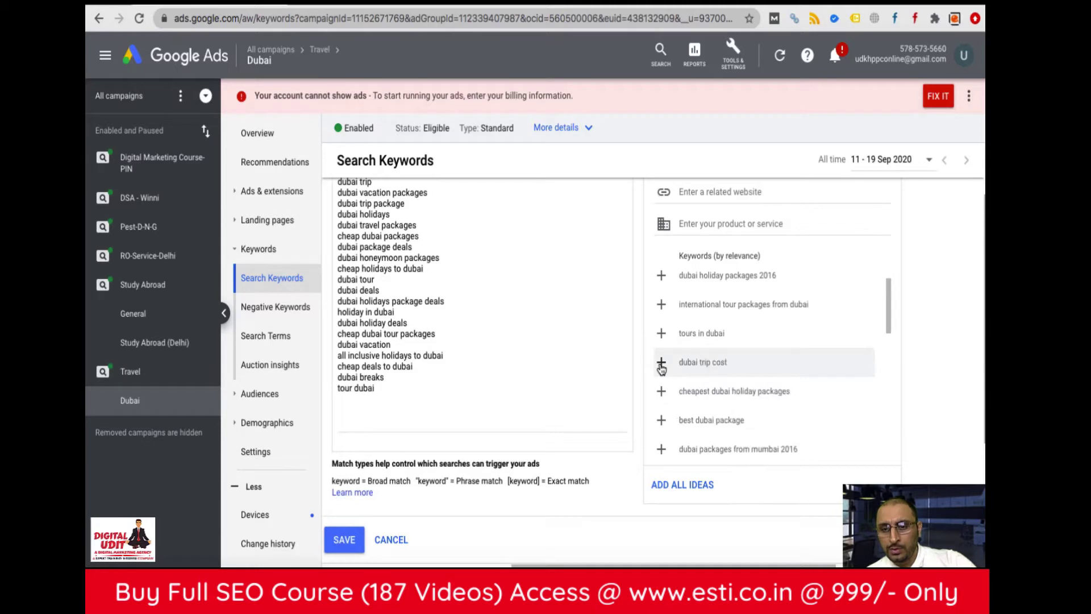
pyautogui.click(661, 367)
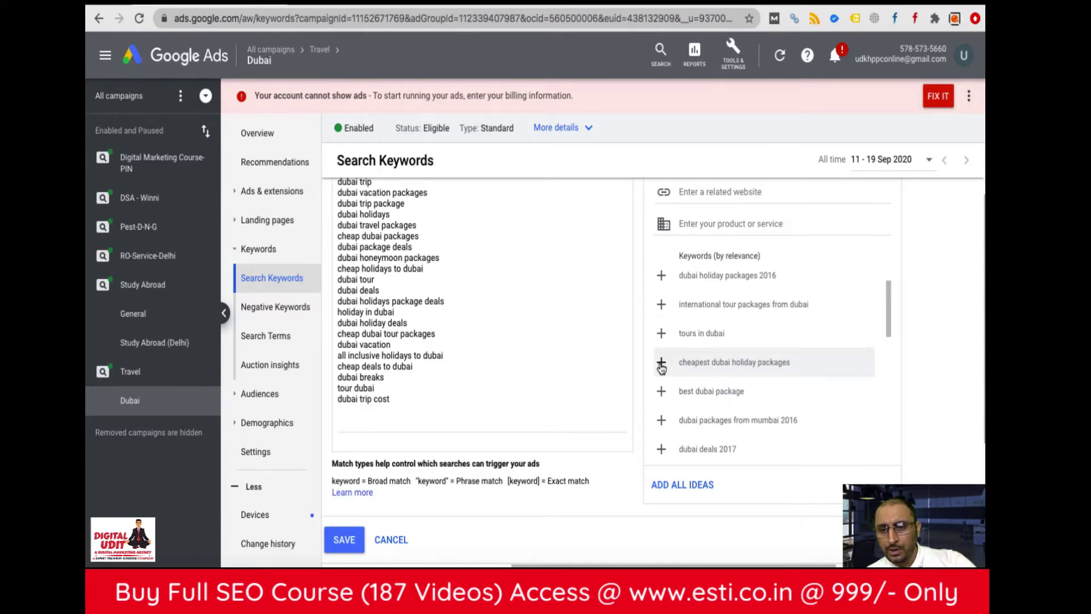
pyautogui.click(662, 367)
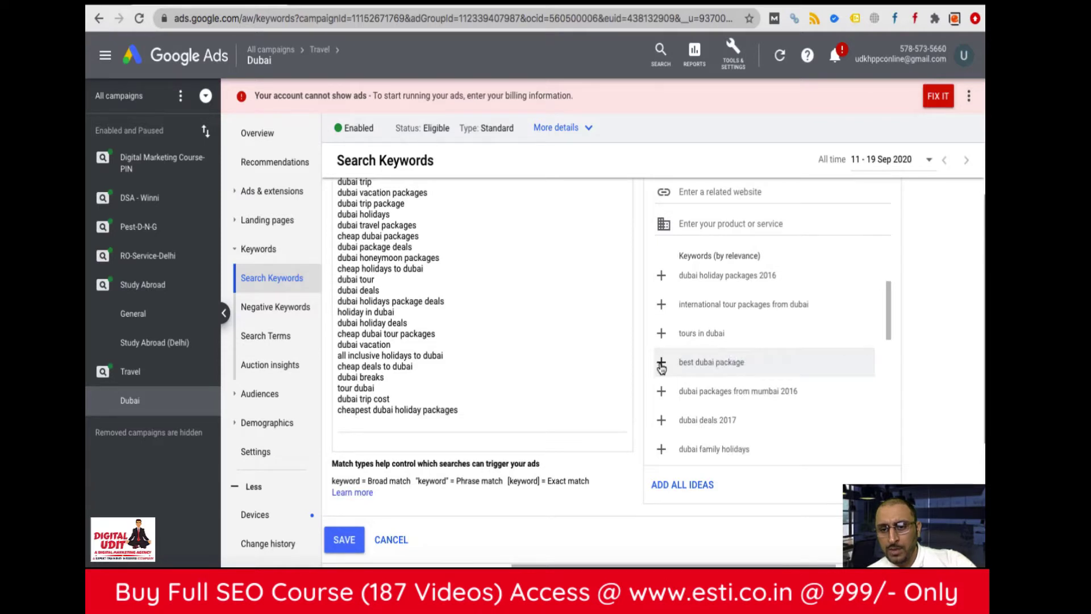
pyautogui.click(662, 367)
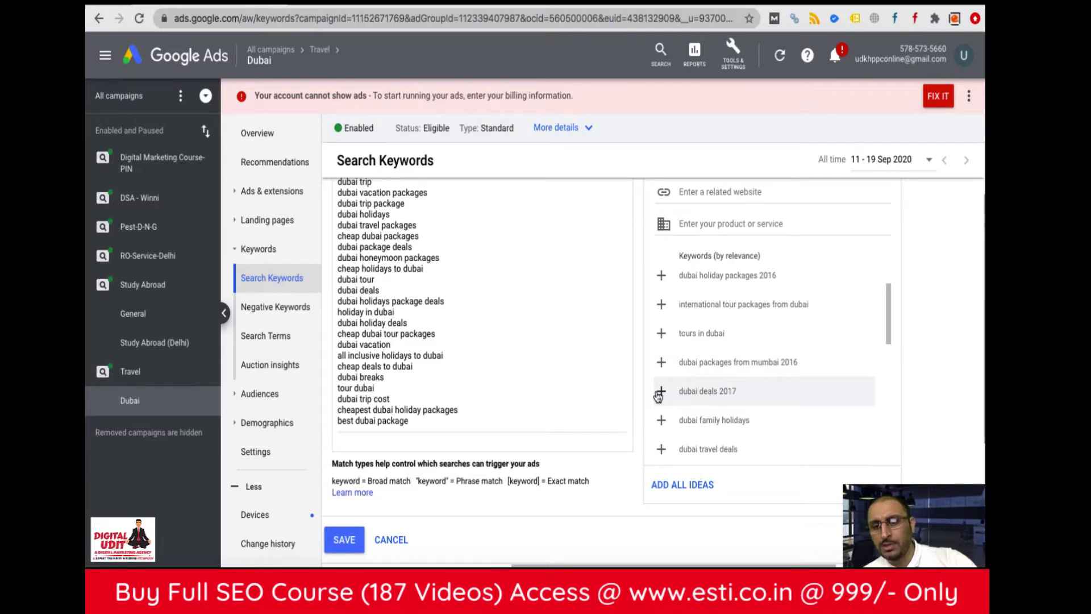
# - Add the ideas "dubai packages from mumbai 2016", "dubai family holidays", "dubai travel deals" and "dubai vacation packages all inclusive" to the keyword list
pyautogui.click(662, 365)
pyautogui.scroll(-1, 664, 406)
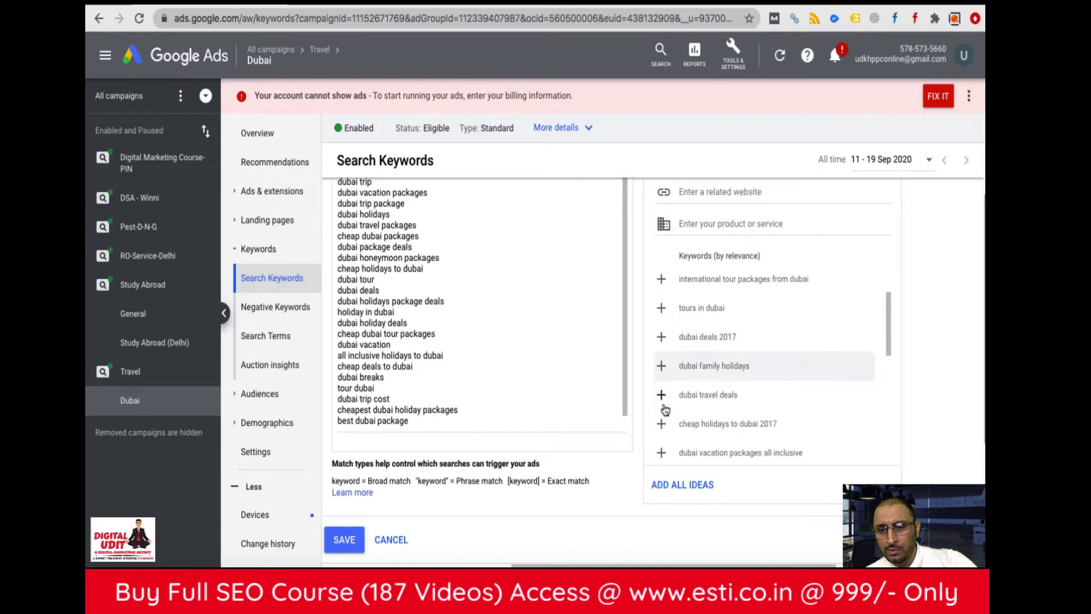
pyautogui.click(663, 364)
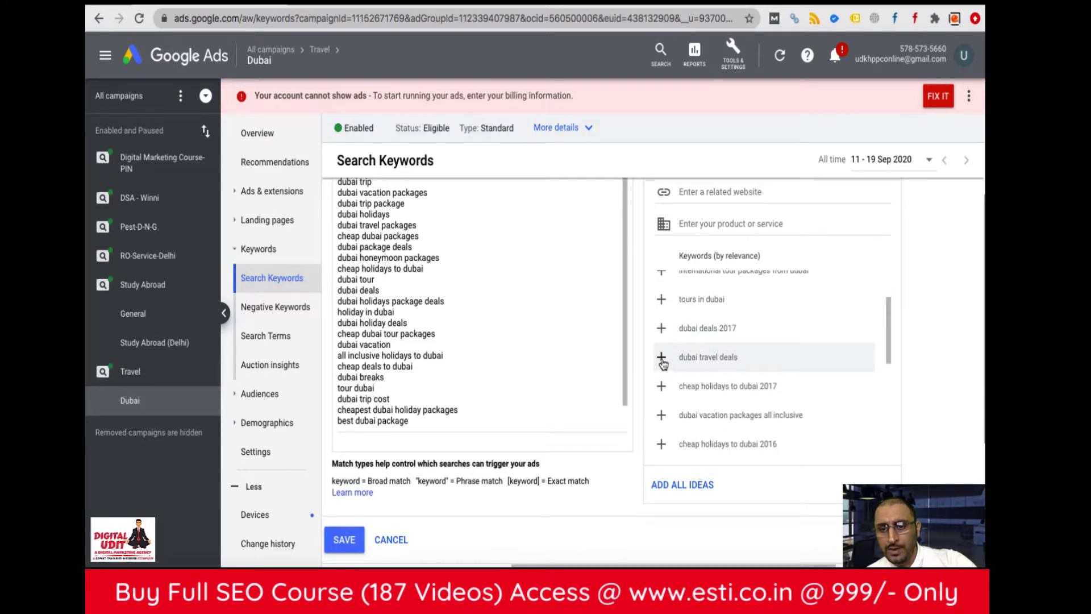
pyautogui.click(662, 358)
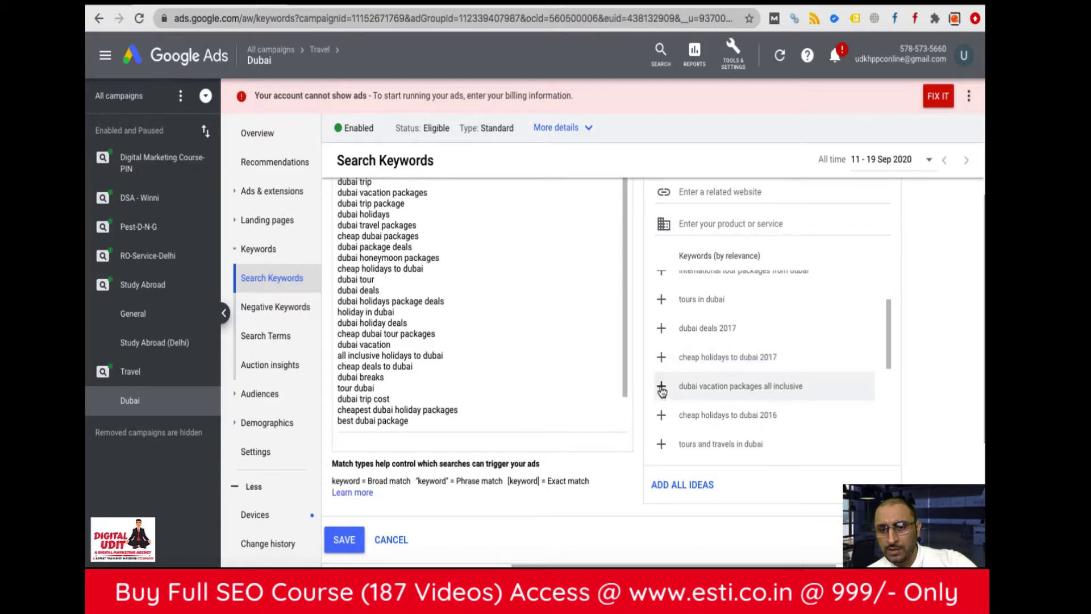
pyautogui.click(662, 391)
# - Append the negative phrase entries -"tour & travel" and -"tour and travel" on separate lines at the end of the keyword list
pyautogui.scroll(-3, 662, 391)
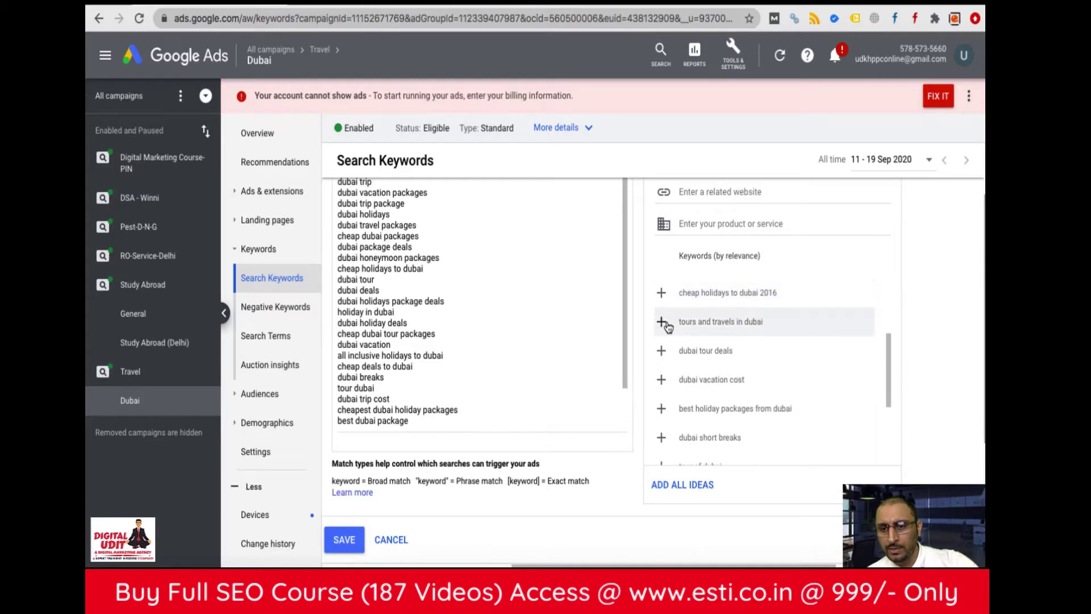
pyautogui.scroll(-5, 495, 381)
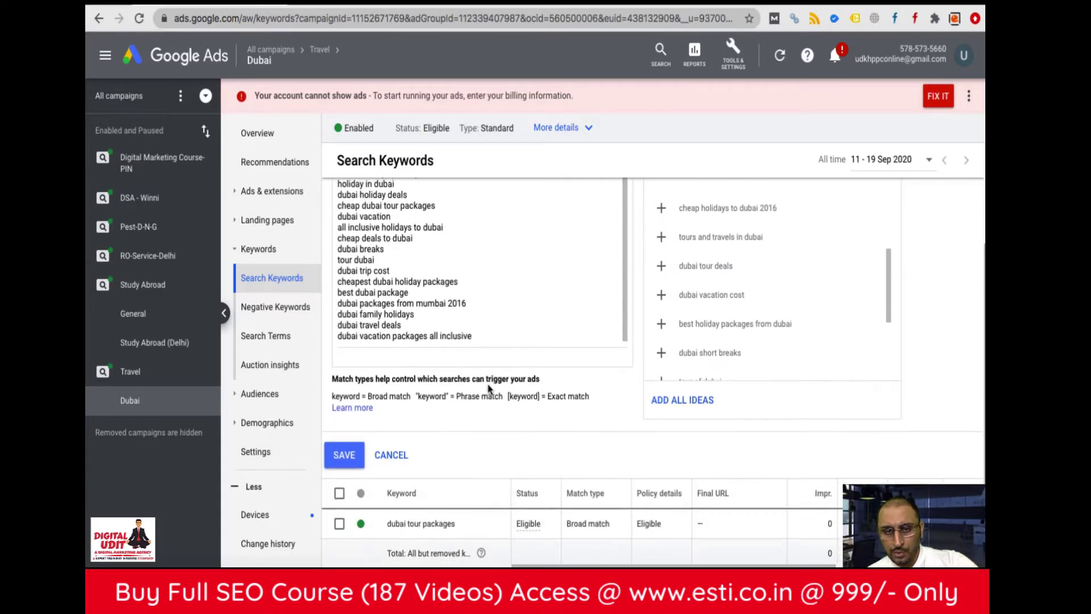
pyautogui.click(481, 338)
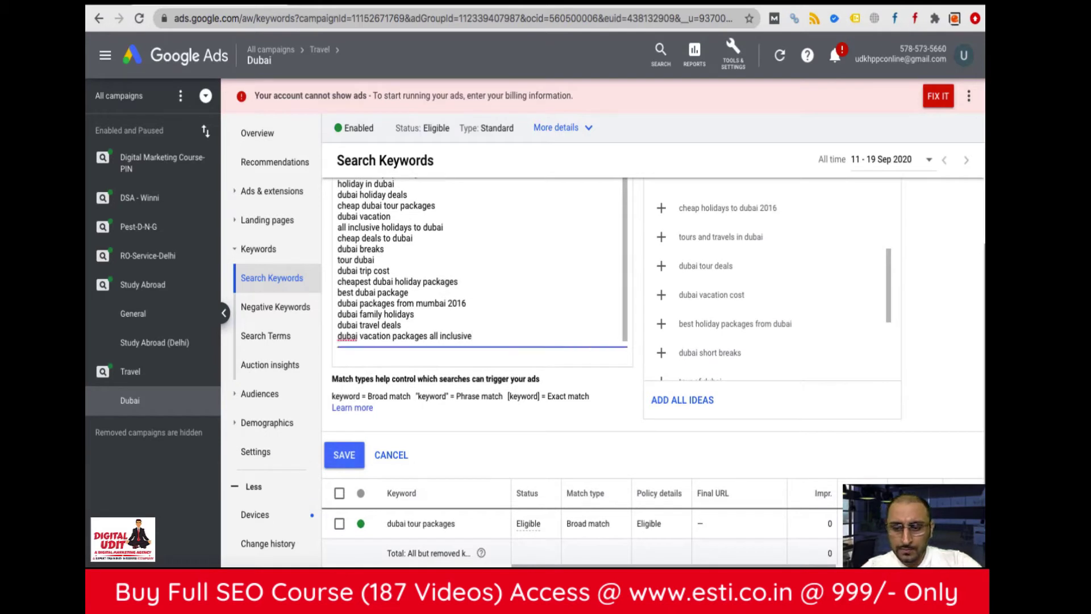
pyautogui.press('Return')
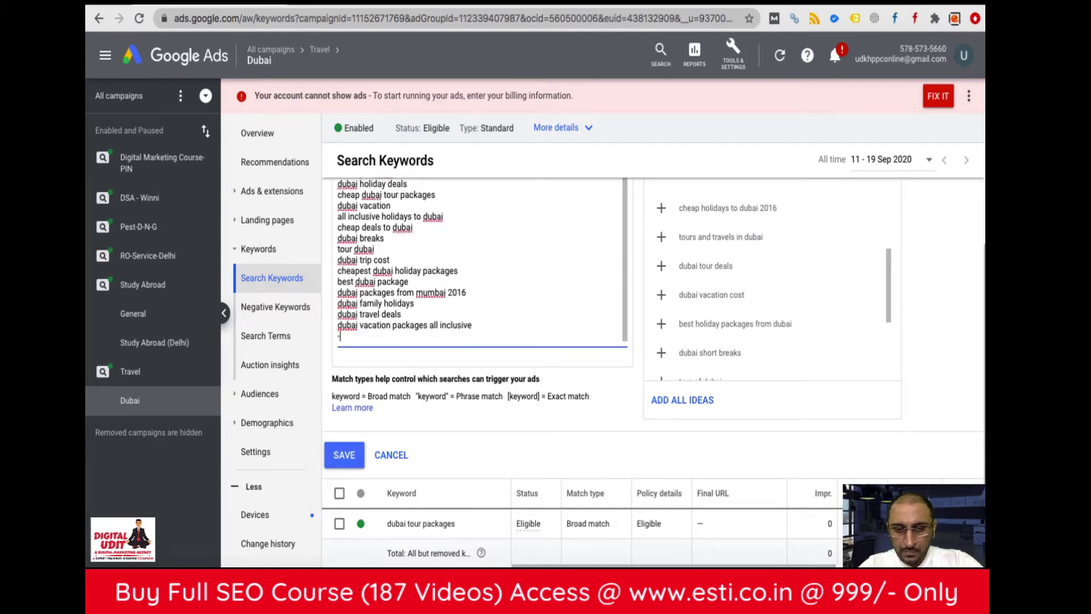
pyautogui.write('-"to')
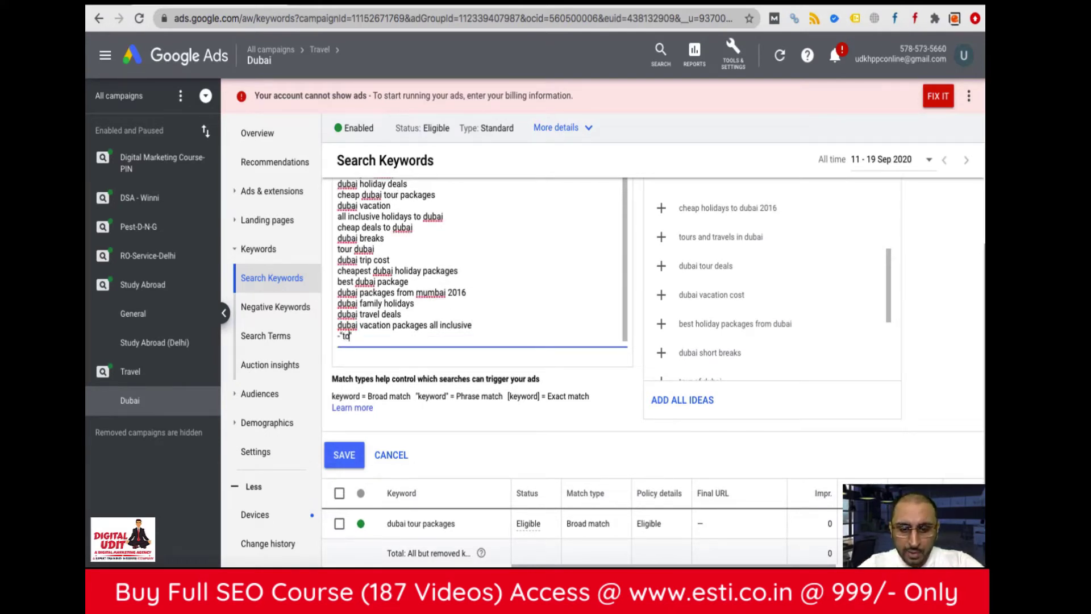
pyautogui.write('ur ')
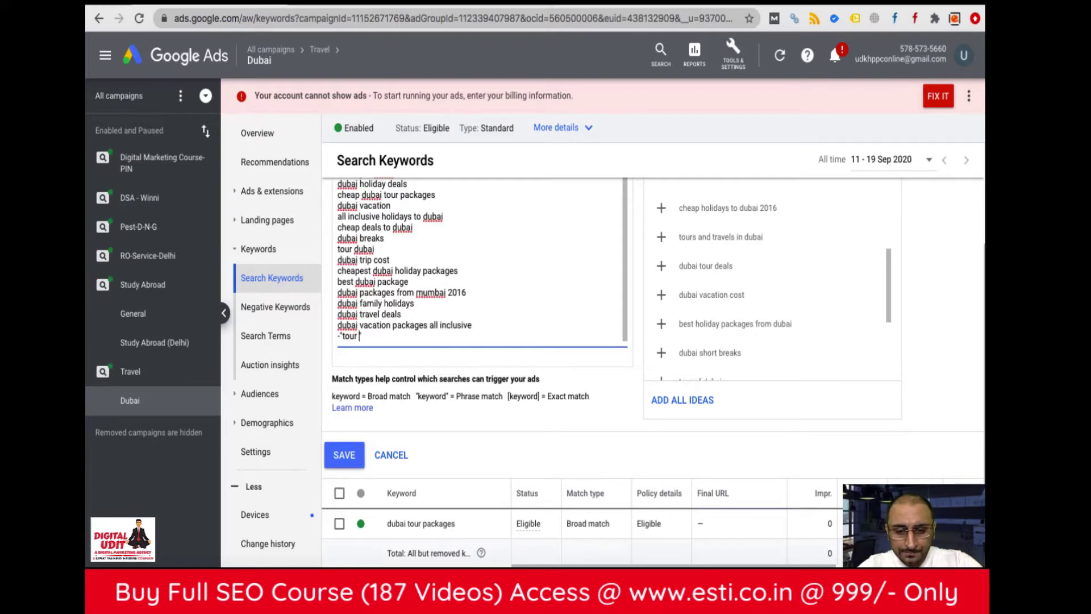
pyautogui.write('& travel')
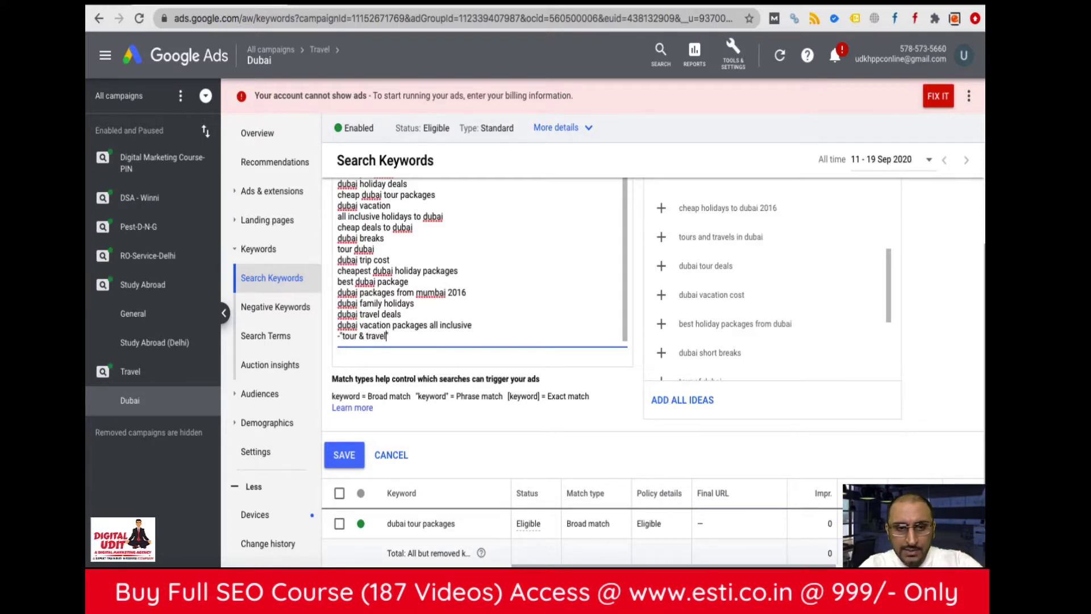
pyautogui.write('"')
pyautogui.press('Return')
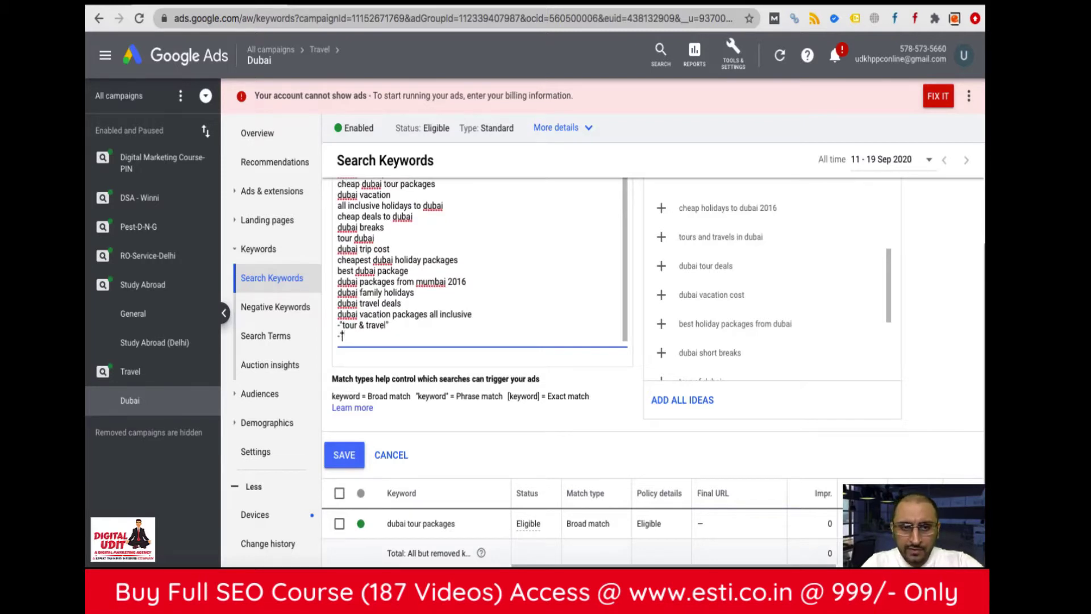
pyautogui.write('-"tour')
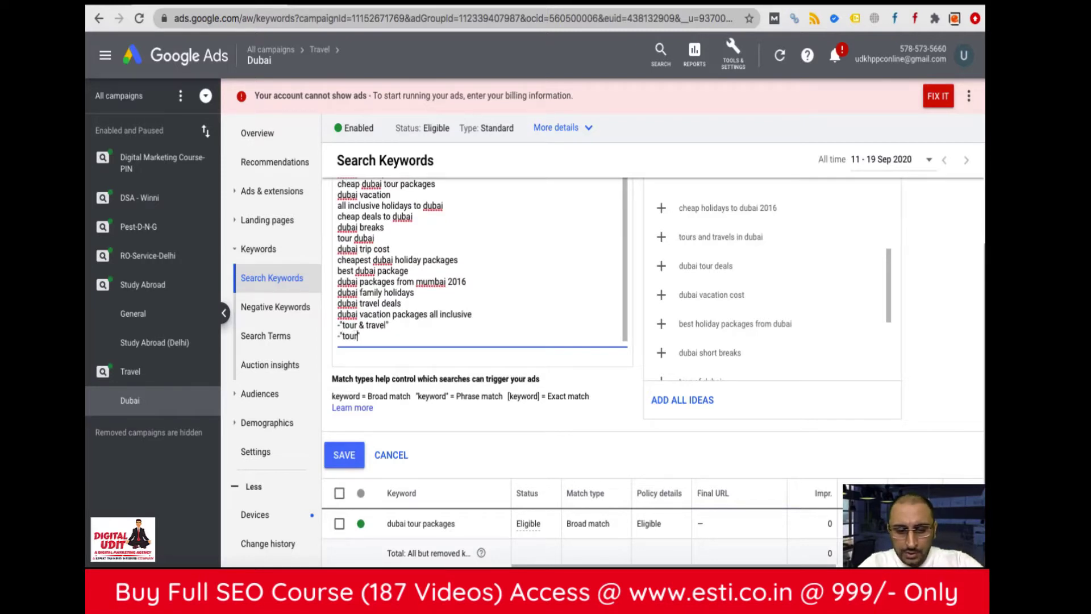
pyautogui.write(' and travel')
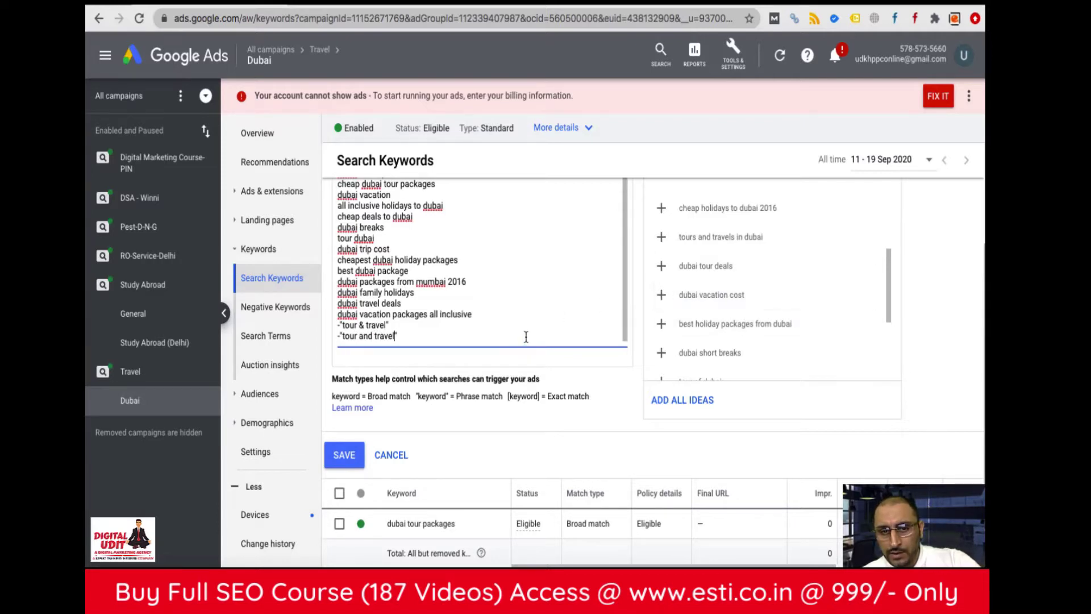
pyautogui.press('Return')
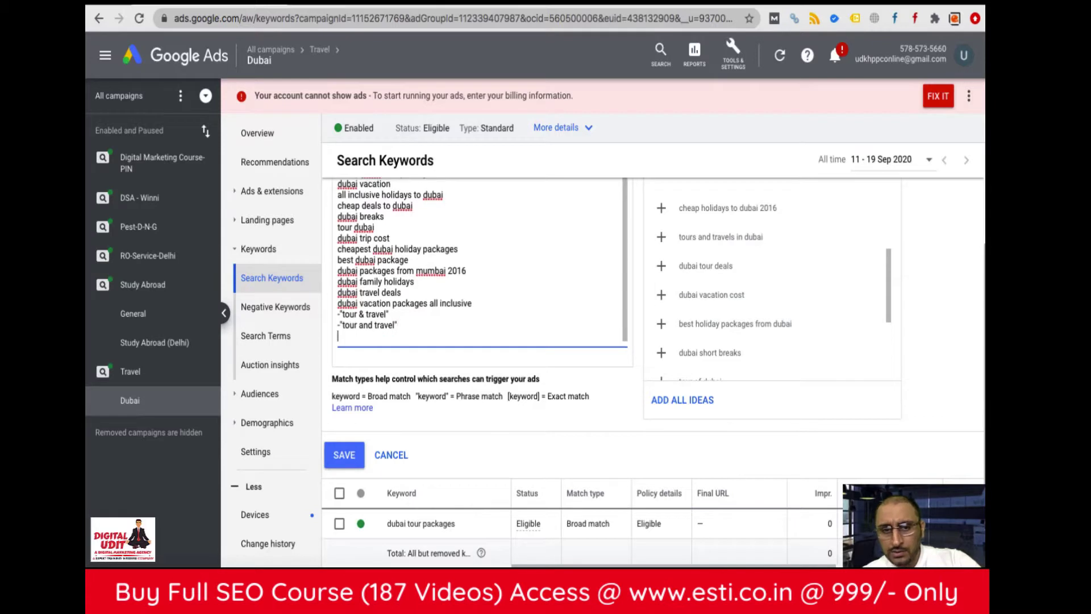
# - Add the ideas "dubai tour deals", "dubai vacation cost" and "dubai all inclusive" to the keyword list
pyautogui.click(662, 267)
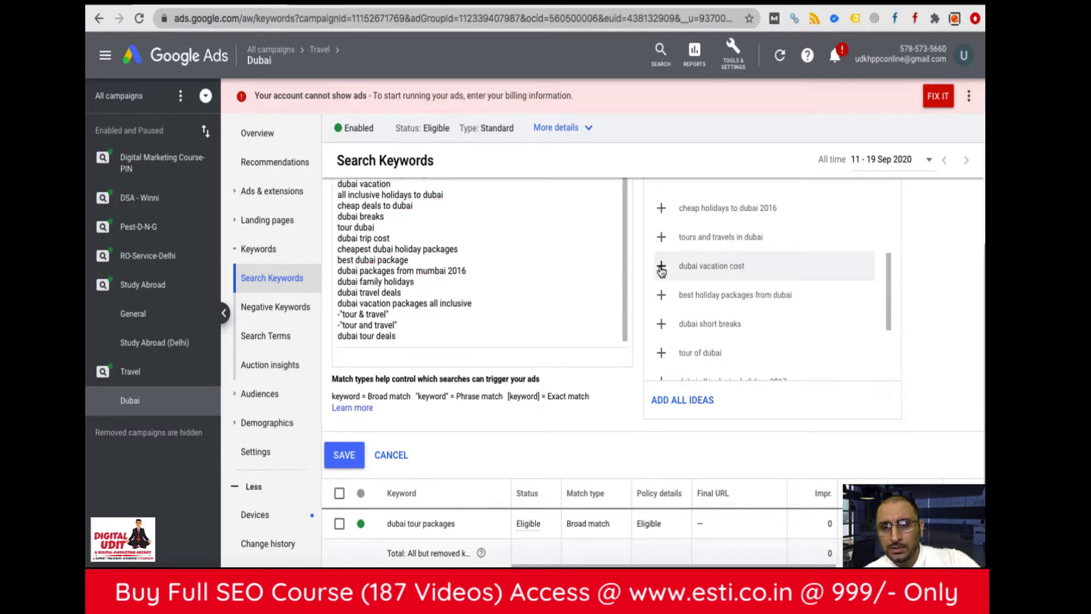
pyautogui.click(662, 267)
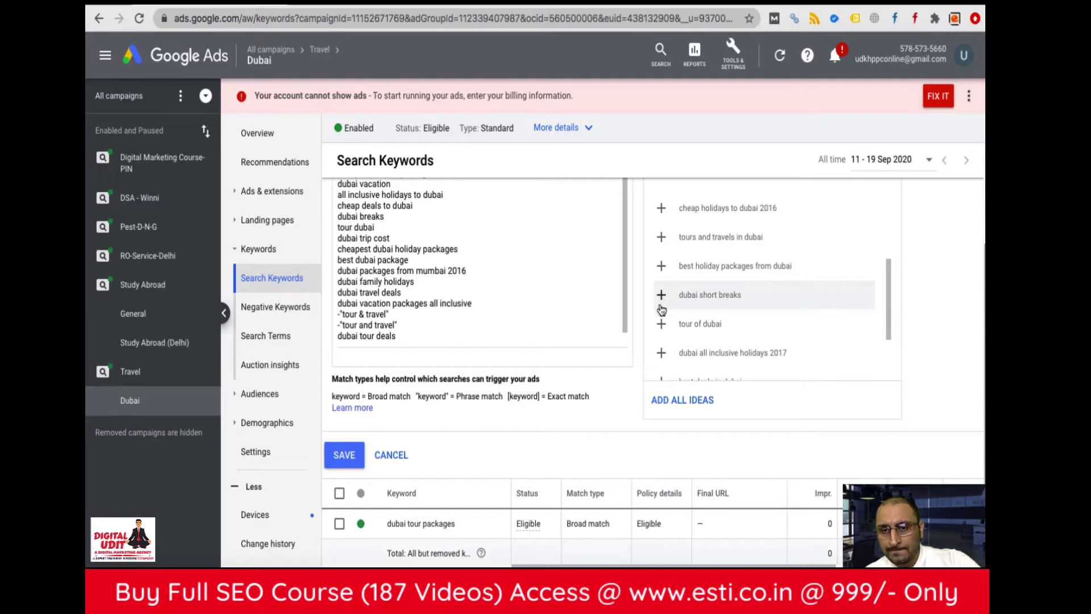
pyautogui.scroll(-2, 671, 318)
pyautogui.scroll(-2, 674, 301)
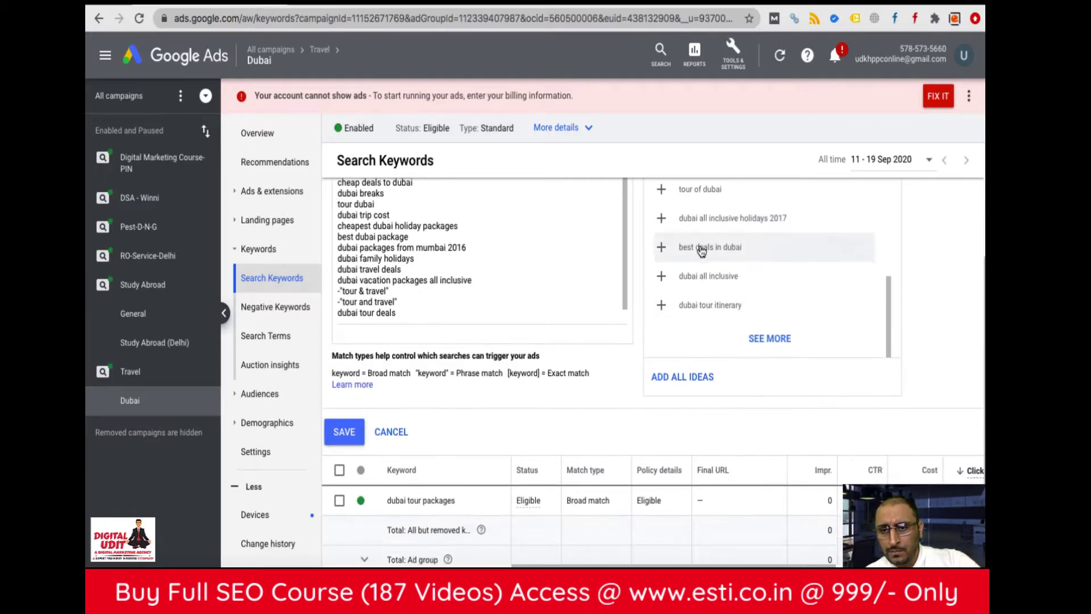
pyautogui.click(661, 279)
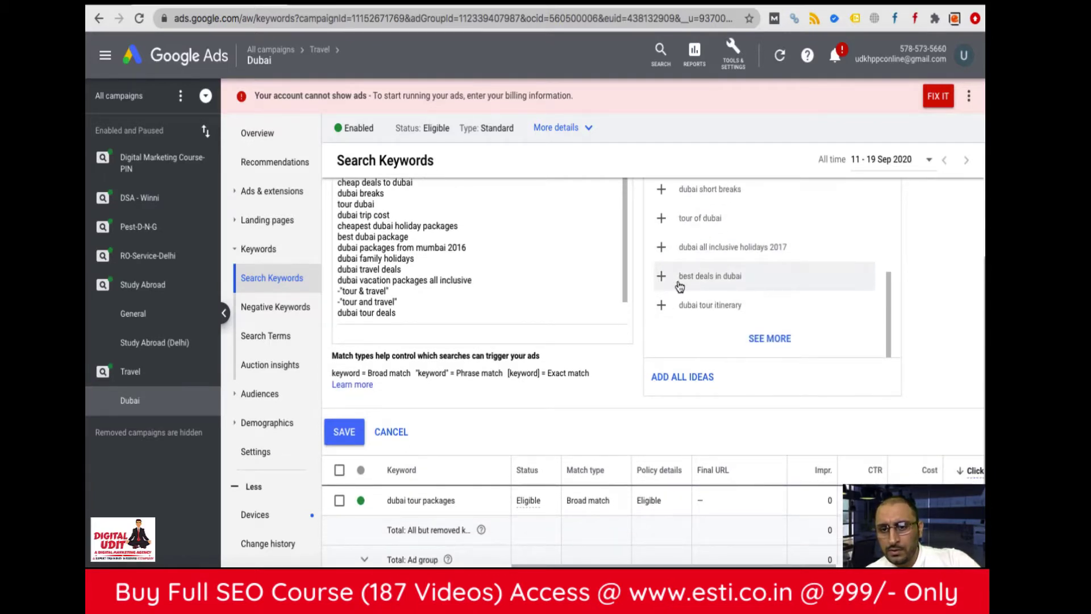
pyautogui.scroll(-2, 665, 310)
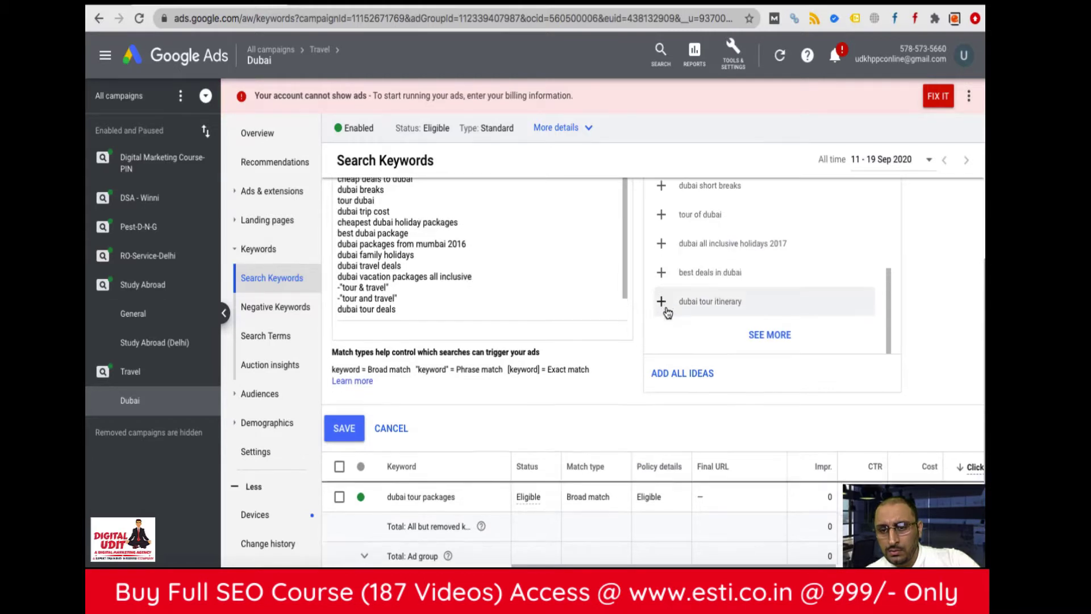
pyautogui.scroll(2, 495, 272)
pyautogui.scroll(5, 495, 271)
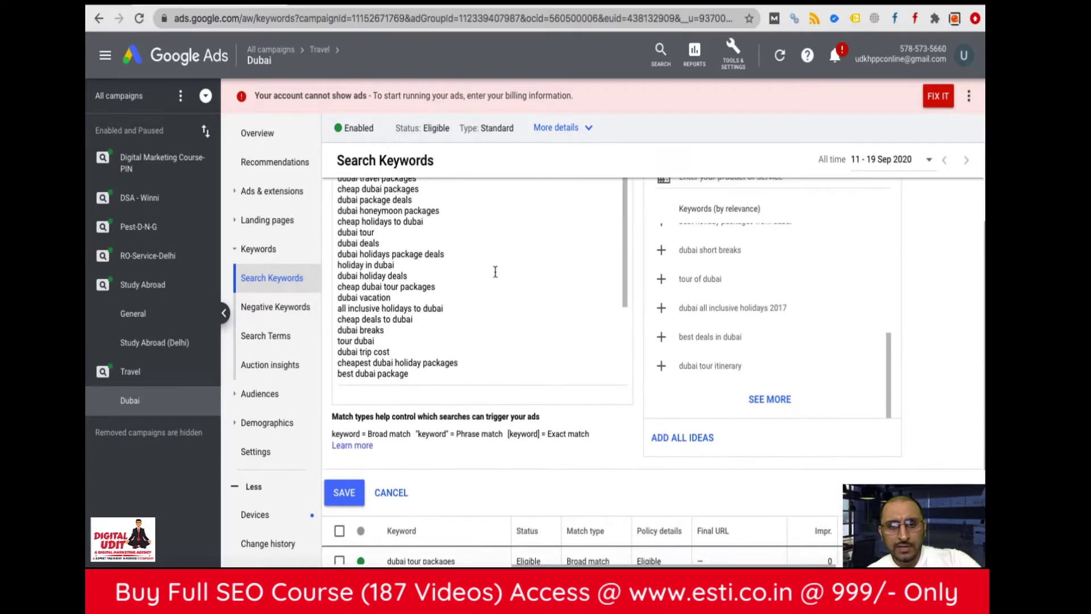
# - Insert the entry +dubai +packages on its own line above the existing keywords, followed by a blank line
pyautogui.scroll(-2, 494, 272)
pyautogui.scroll(5, 495, 271)
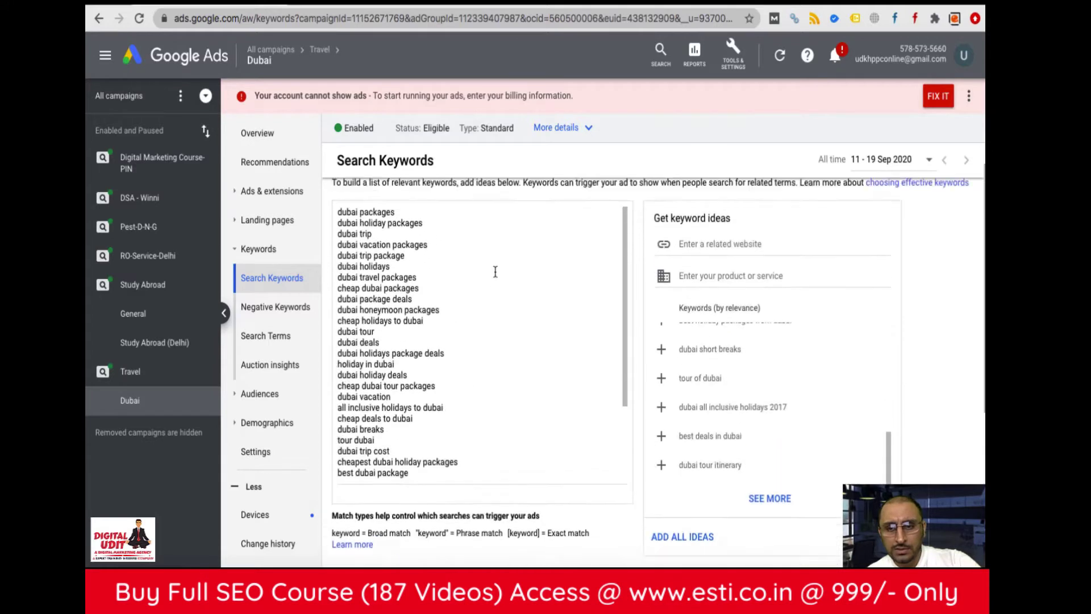
pyautogui.click(340, 252)
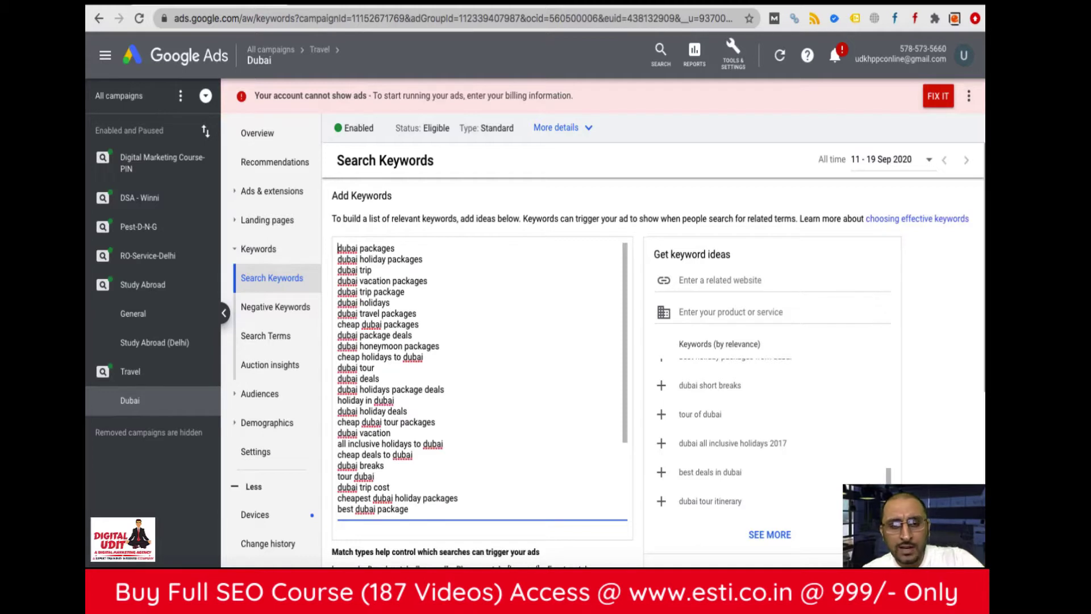
pyautogui.press('Return')
pyautogui.press('Return')
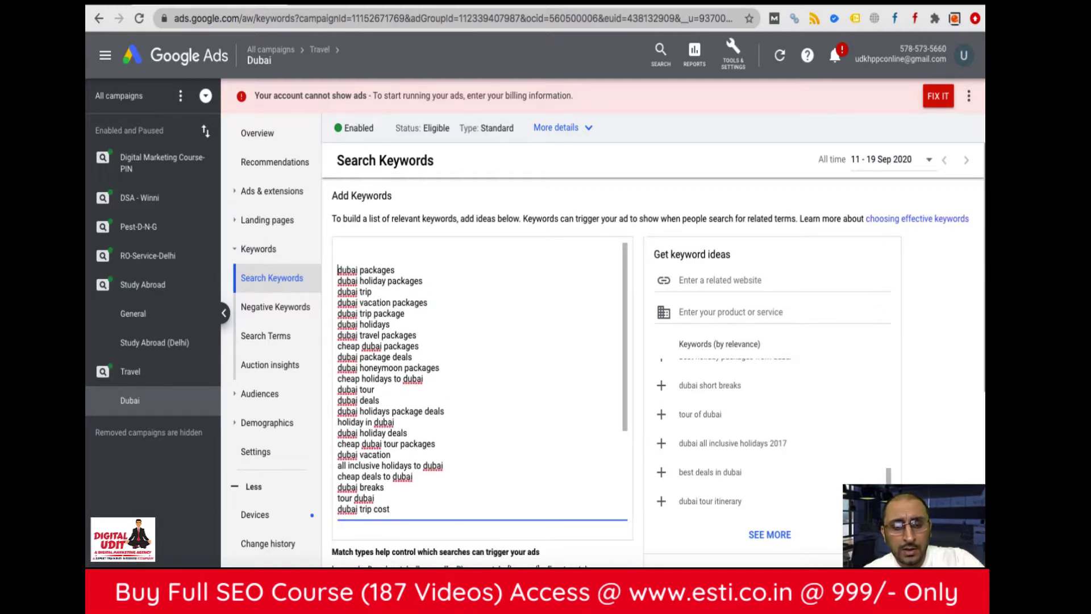
pyautogui.press('Up')
pyautogui.press('Up')
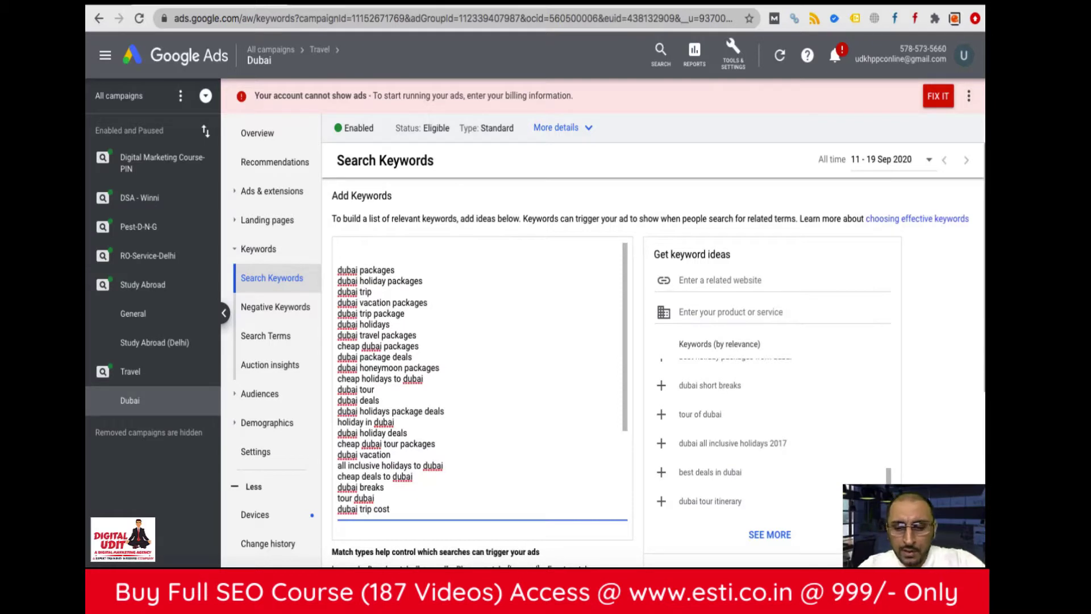
pyautogui.write('+dun')
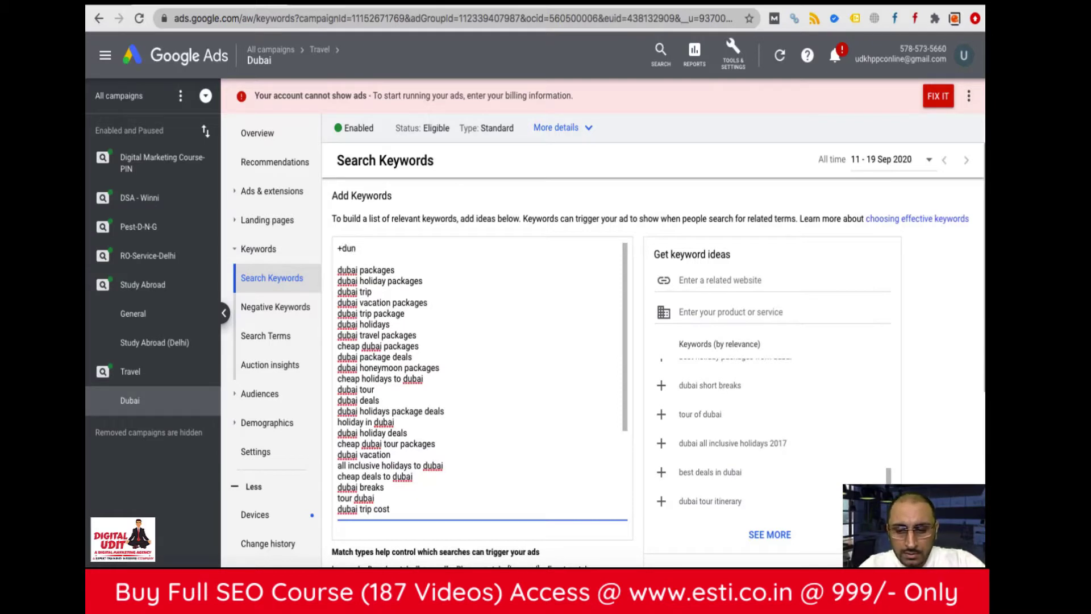
pyautogui.press('BackSpace')
pyautogui.write('bai ')
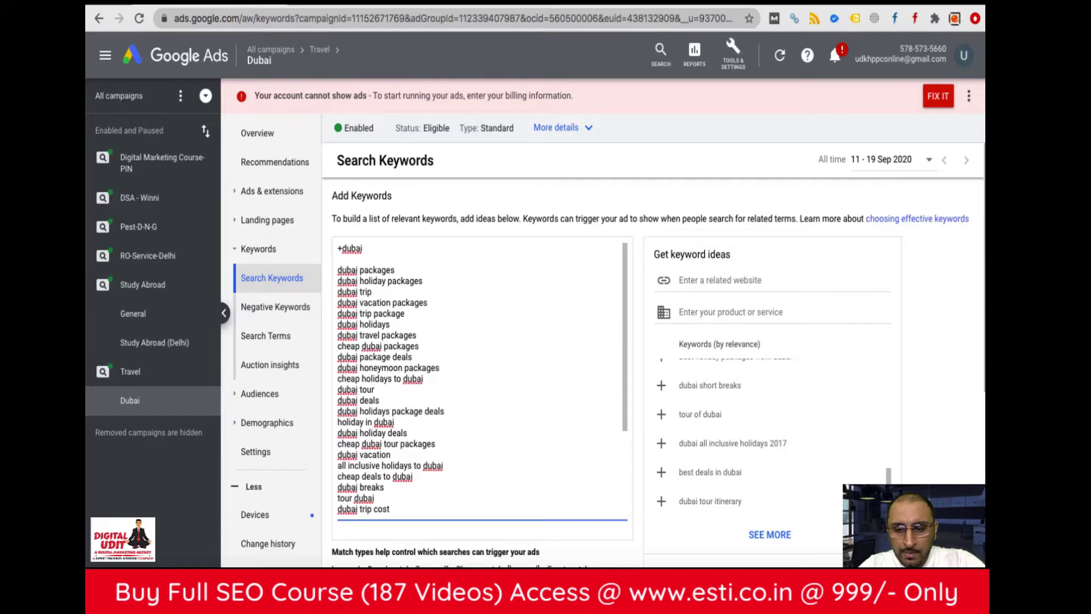
pyautogui.write('+packages')
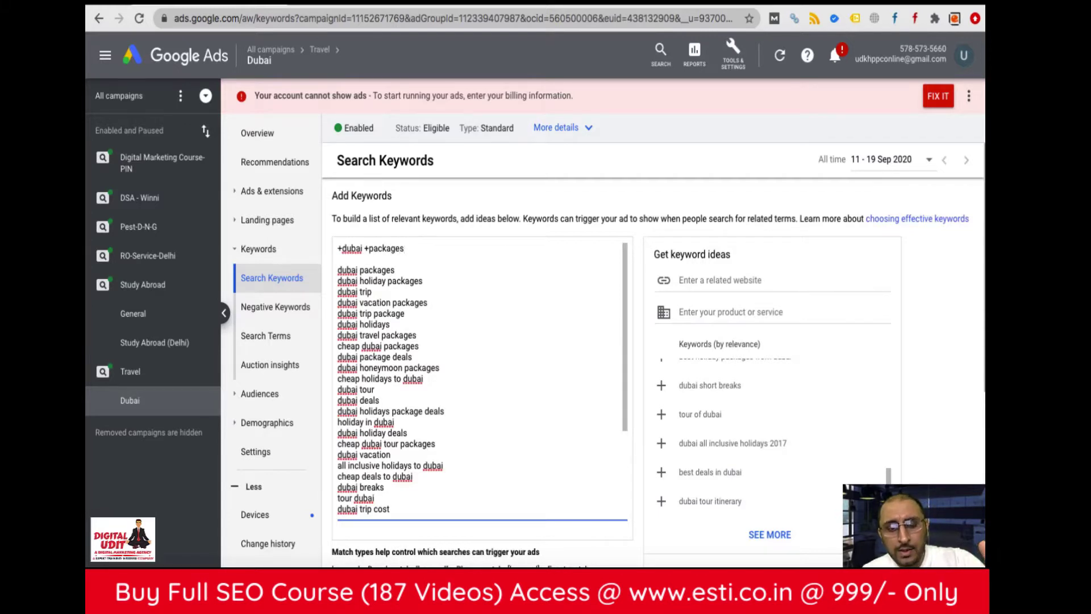
# - Shorten the plural in the first keyword entry so that it reads +dubai +package
pyautogui.tripleClick(382, 271)
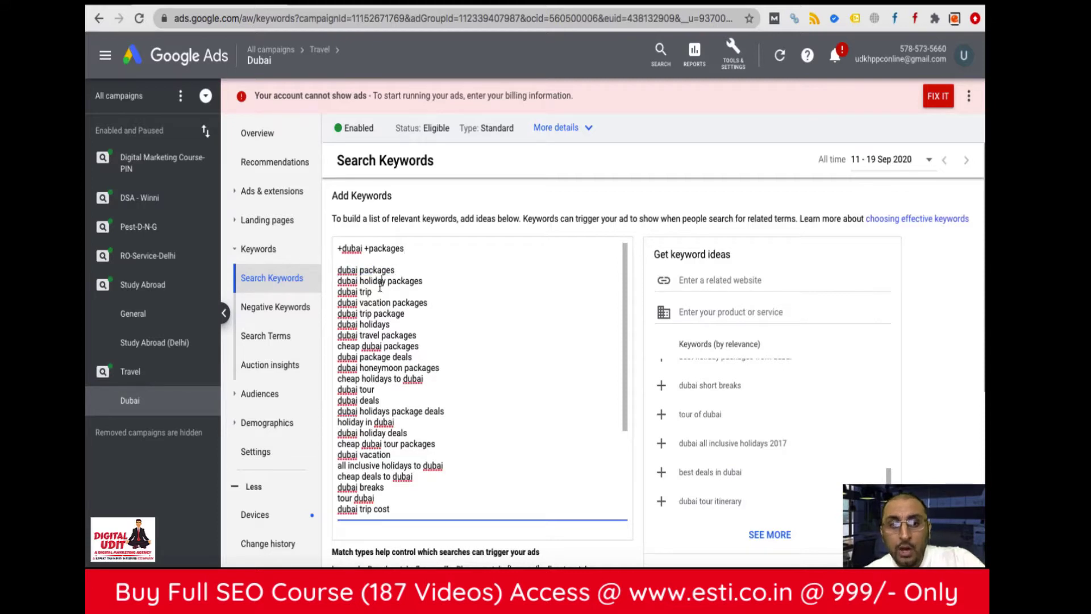
pyautogui.tripleClick(380, 281)
pyautogui.tripleClick(382, 303)
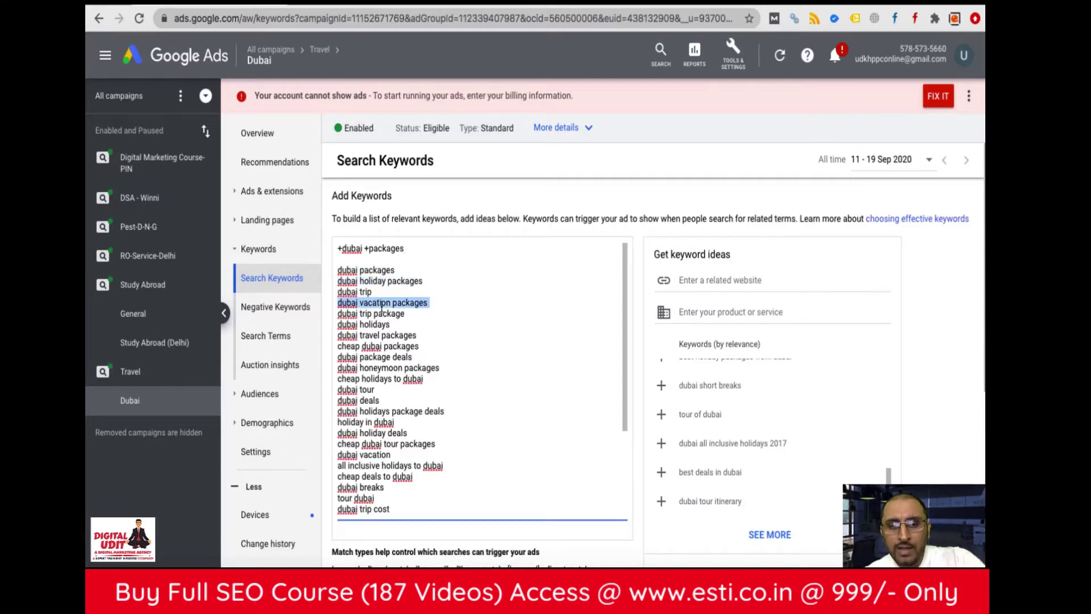
pyautogui.click(406, 249)
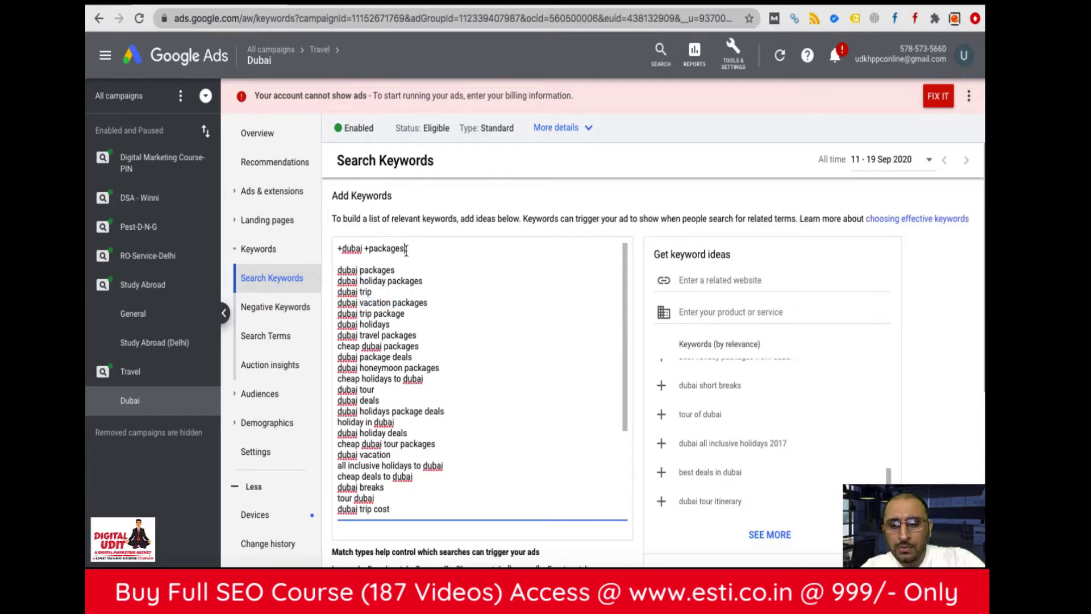
pyautogui.press('BackSpace')
# - Delete the keywords "dubai travel packages", "cheap dubai packages", "dubai trip package" and "dubai vacation packages" from the list
pyautogui.tripleClick(388, 313)
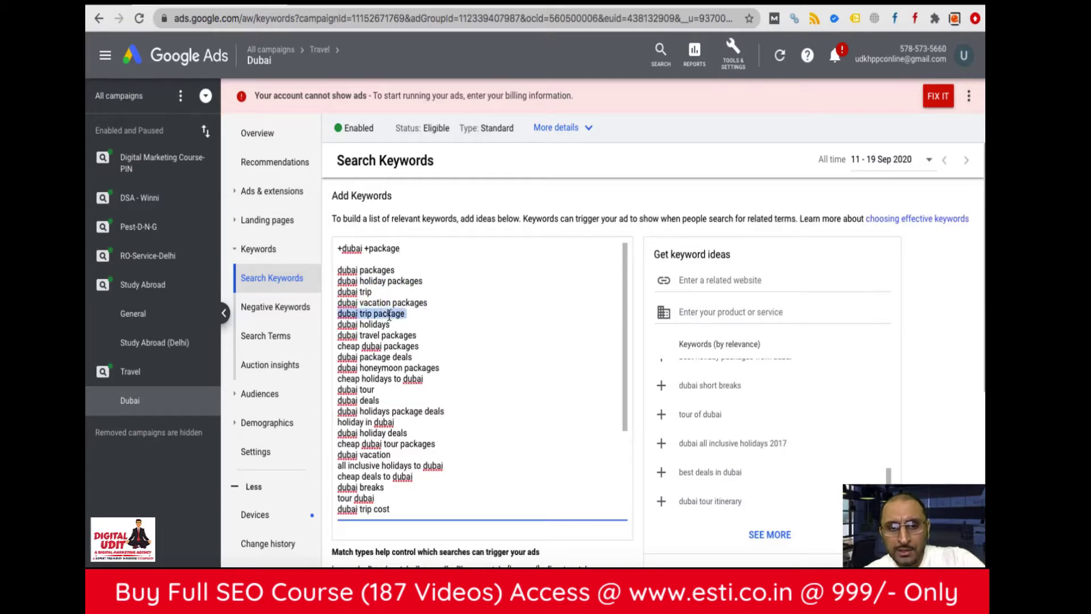
pyautogui.tripleClick(388, 335)
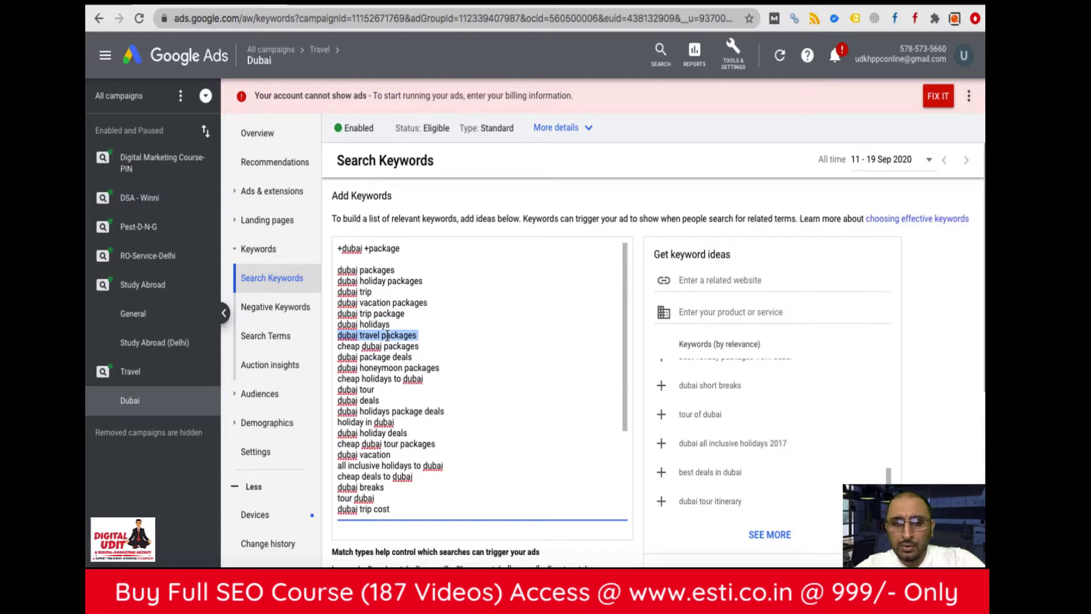
pyautogui.press('BackSpace')
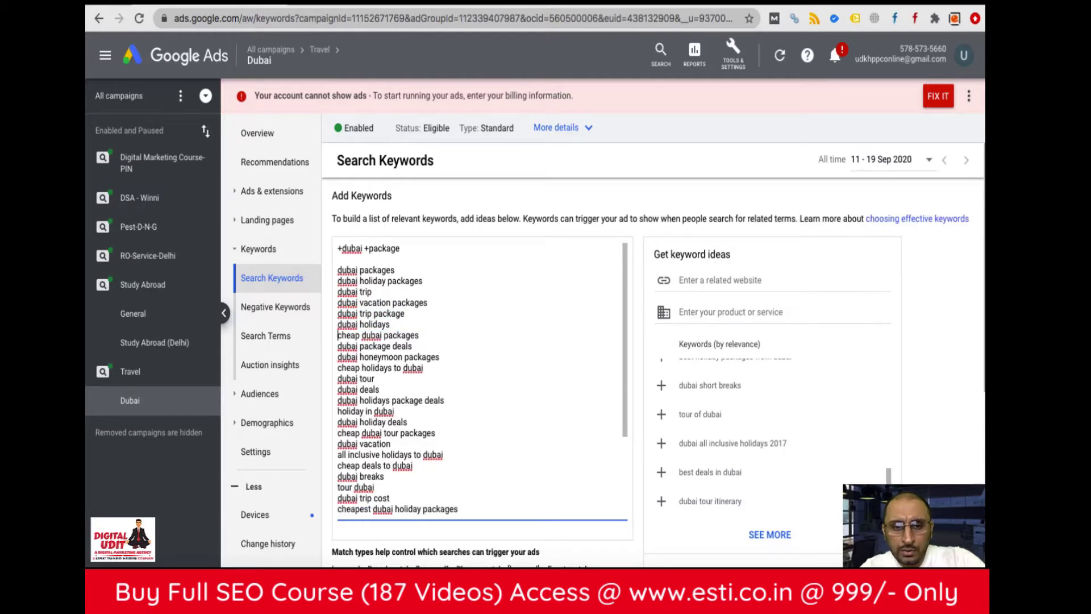
pyautogui.tripleClick(387, 337)
pyautogui.press('BackSpace')
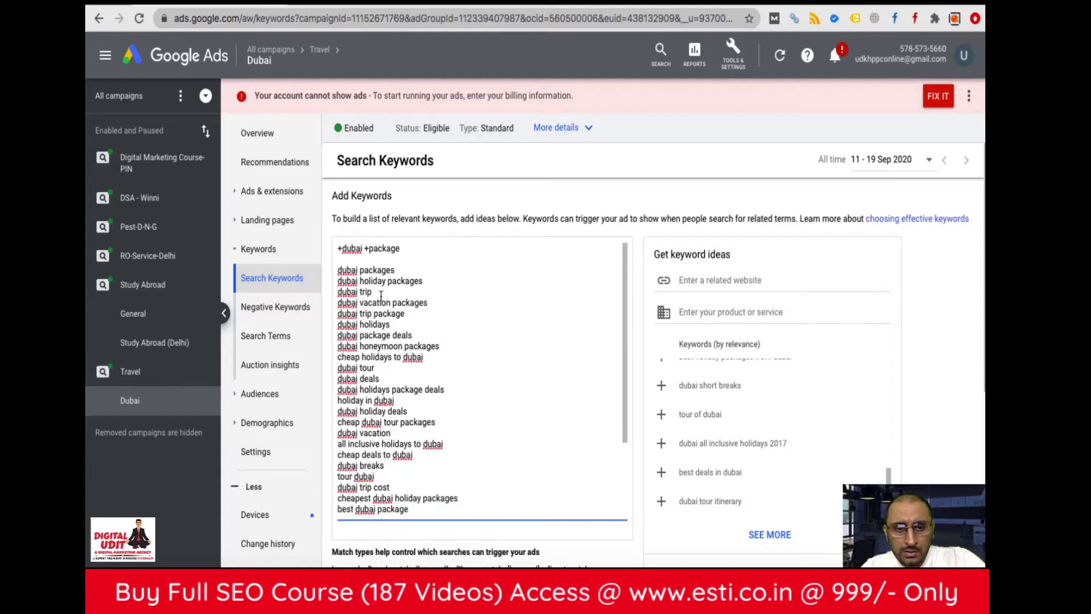
pyautogui.tripleClick(391, 313)
pyautogui.press('BackSpace')
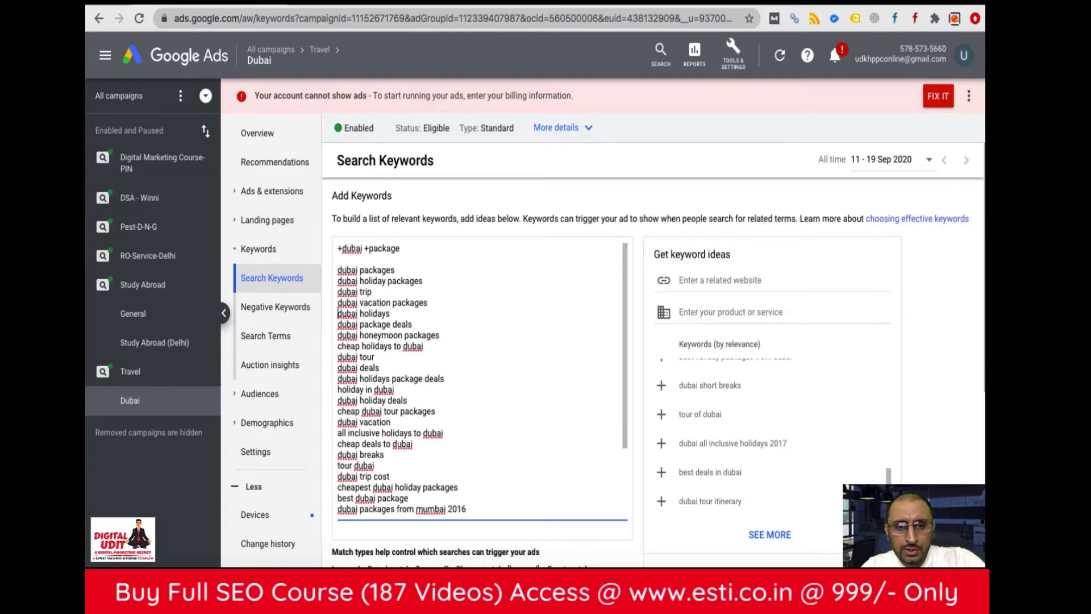
pyautogui.tripleClick(392, 302)
pyautogui.press('BackSpace')
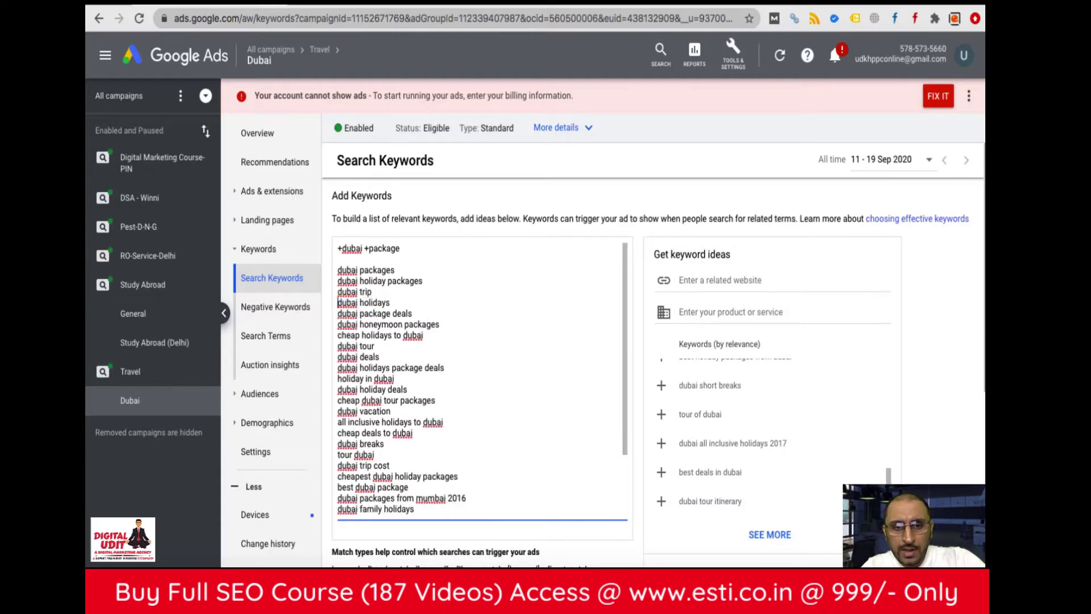
# - Delete the keywords "dubai holiday packages", "dubai packages", "dubai package deals" and "dubai honeymoon packages" from the list
pyautogui.doubleClick(397, 281)
pyautogui.click(397, 281)
pyautogui.tripleClick(396, 281)
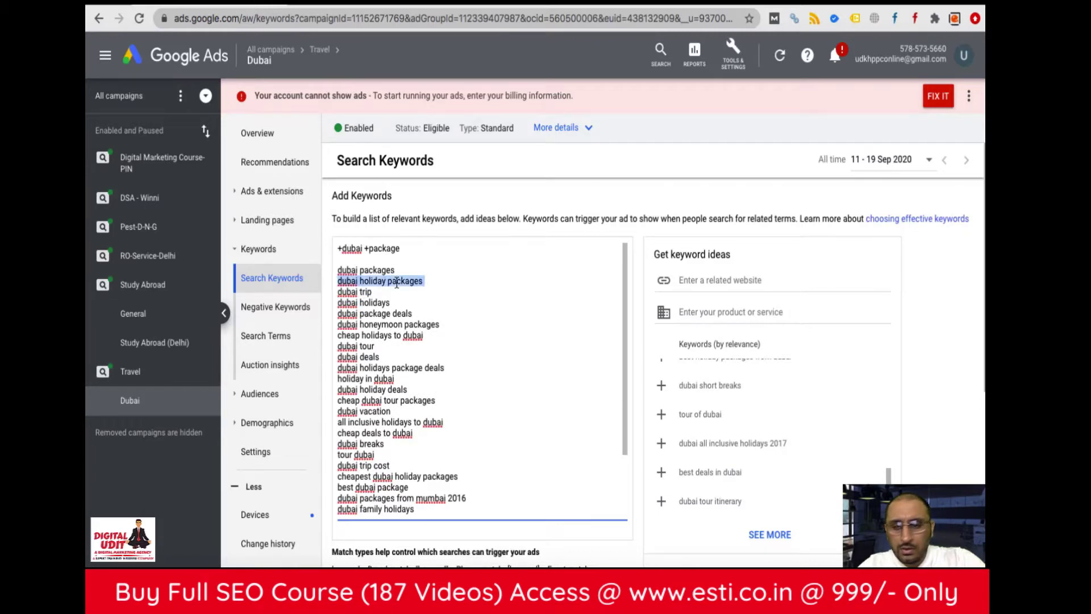
pyautogui.press('BackSpace')
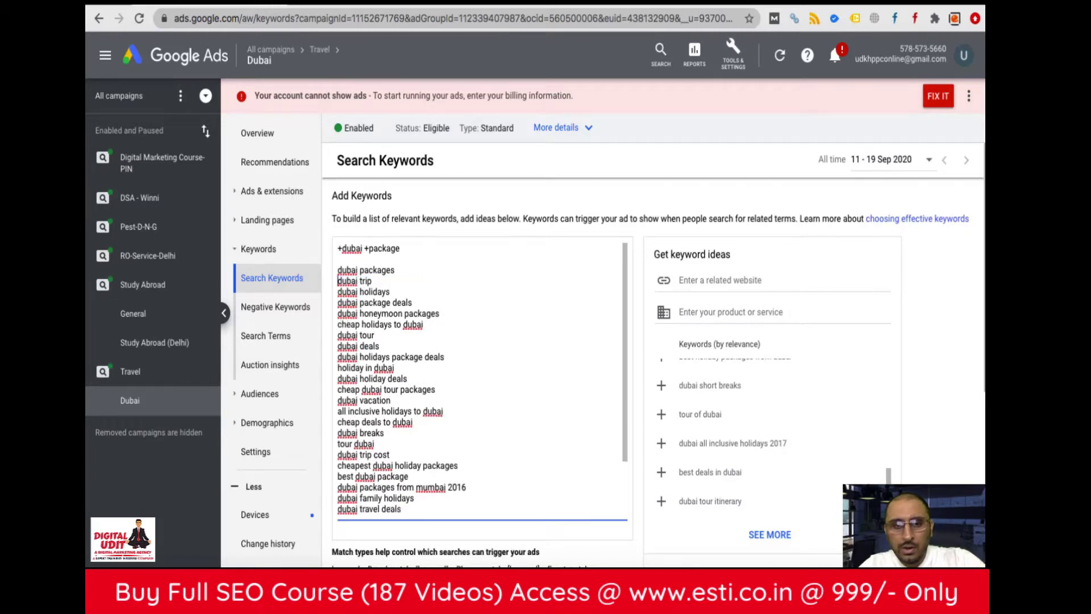
pyautogui.tripleClick(376, 269)
pyautogui.press('BackSpace')
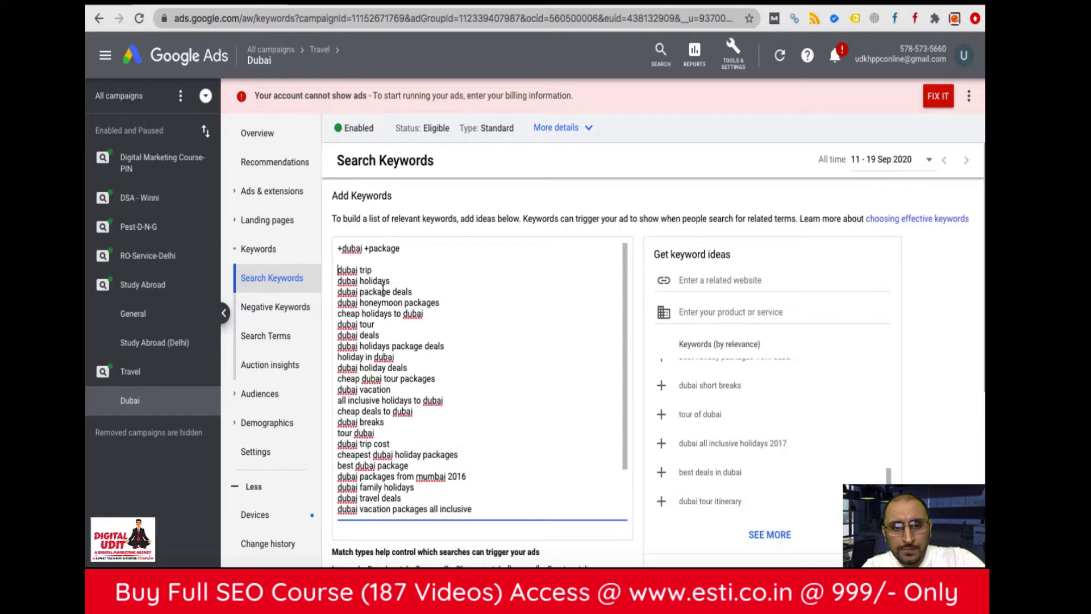
pyautogui.tripleClick(382, 292)
pyautogui.press('BackSpace')
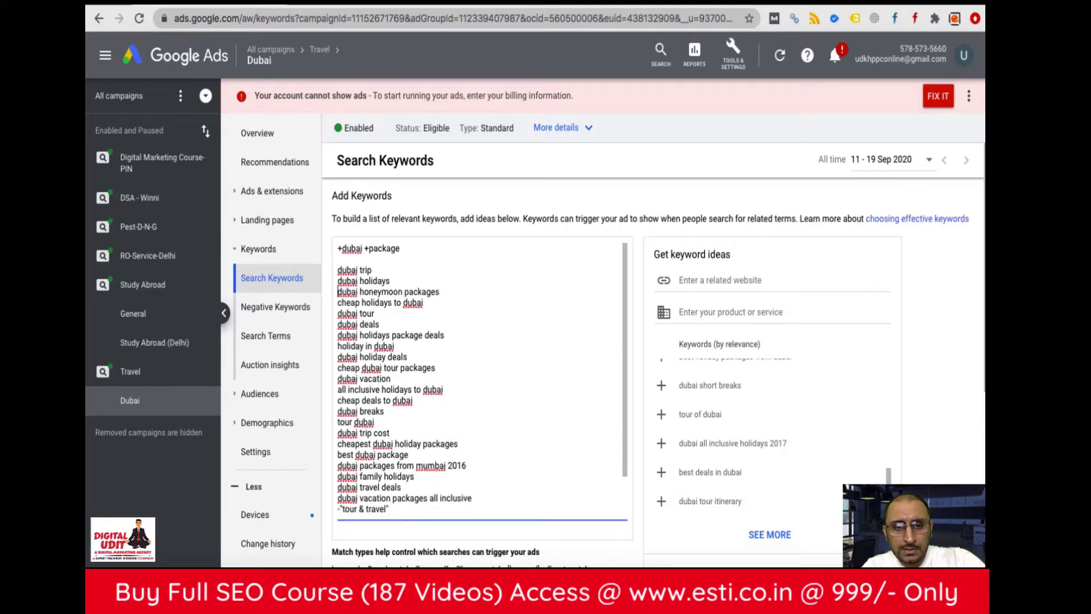
pyautogui.tripleClick(390, 291)
pyautogui.press('BackSpace')
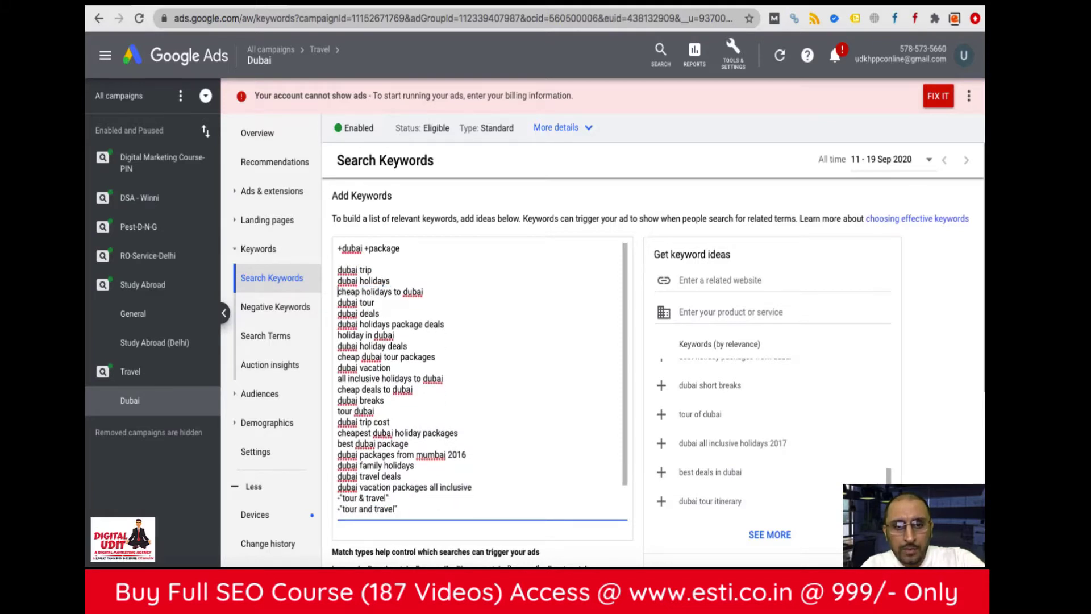
# - Delete the keywords "dubai holidays package deals", "cheap dubai tour packages" and "cheapest dubai holiday packages" from the list
pyautogui.tripleClick(395, 293)
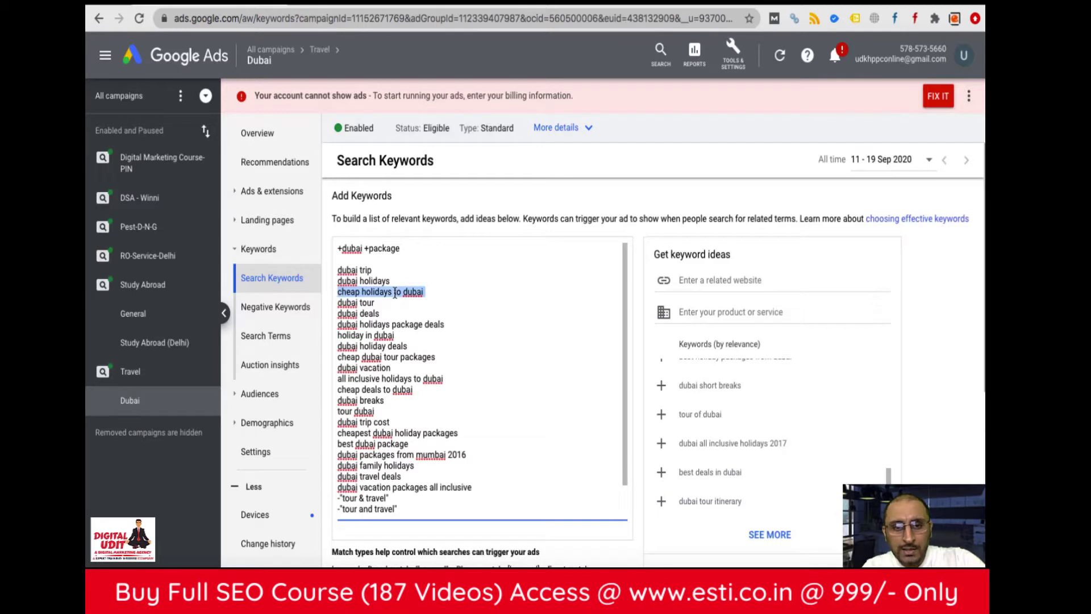
pyautogui.tripleClick(398, 325)
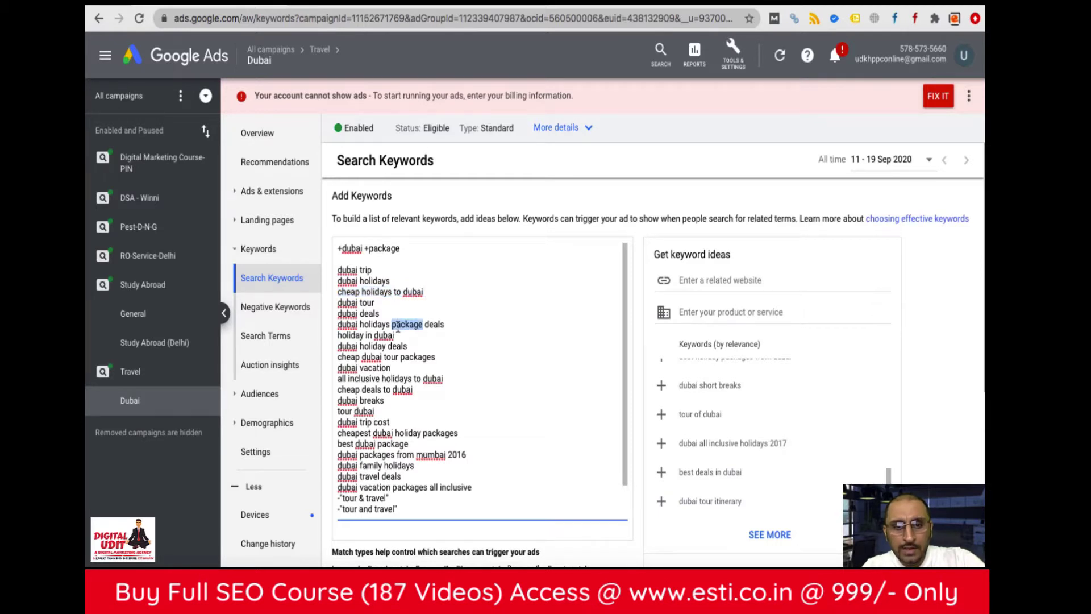
pyautogui.press('BackSpace')
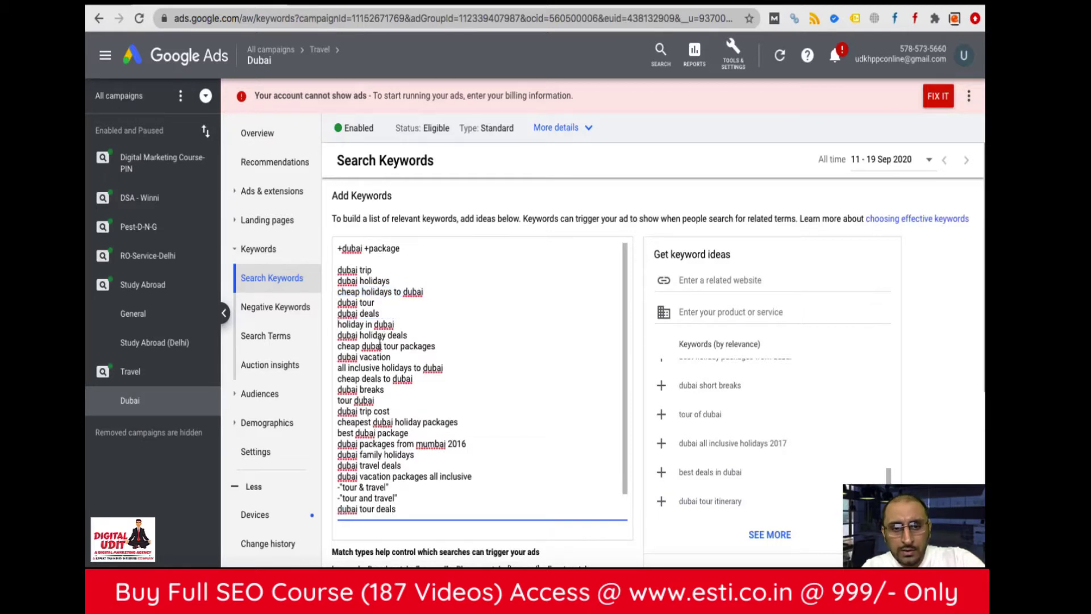
pyautogui.tripleClick(379, 346)
pyautogui.press('BackSpace')
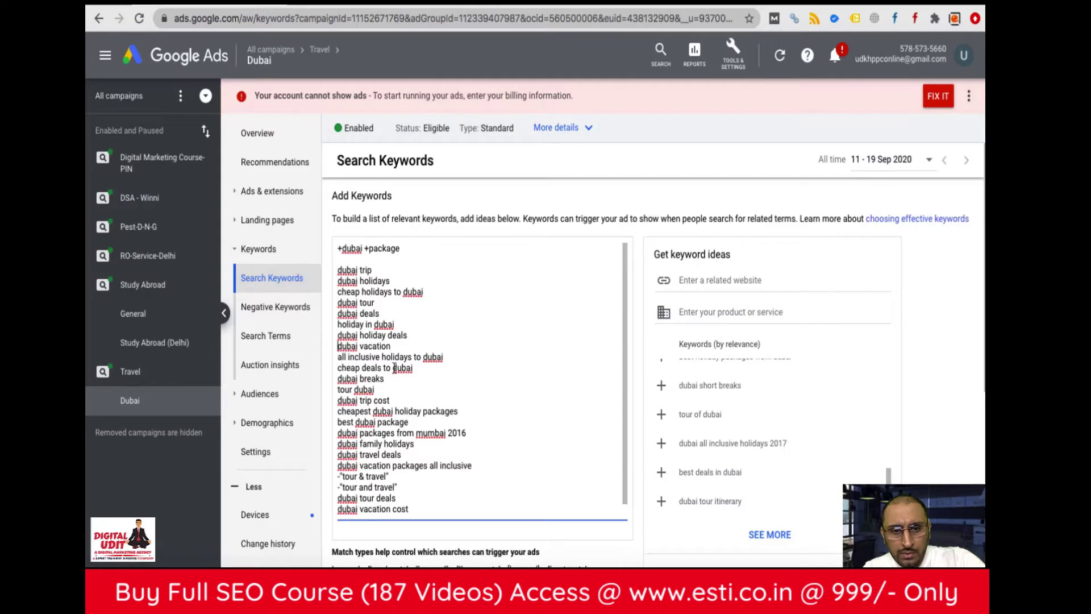
pyautogui.scroll(-2, 395, 368)
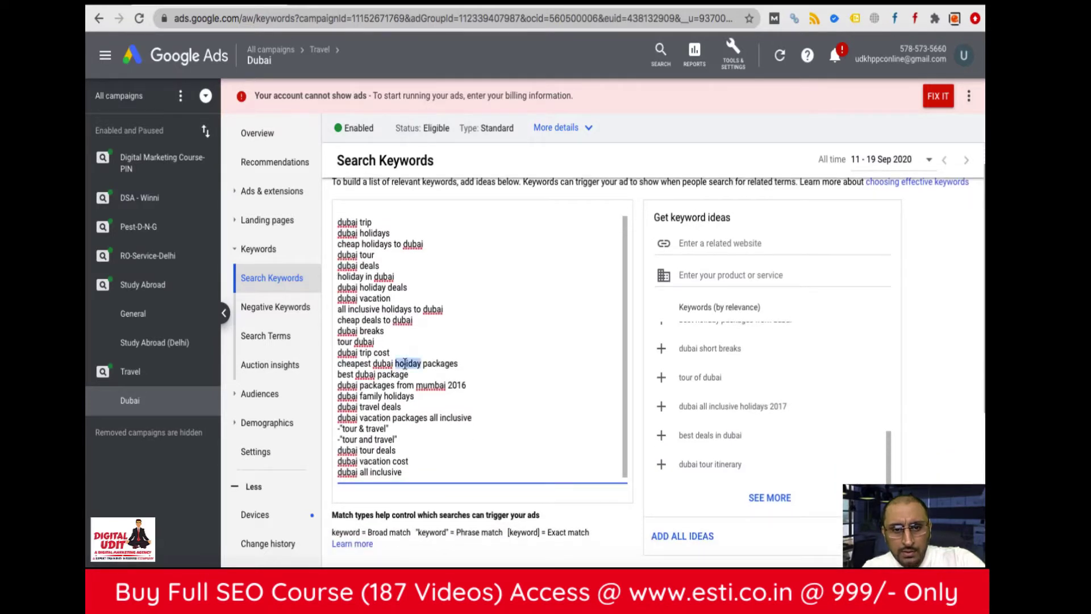
pyautogui.tripleClick(405, 364)
pyautogui.press('BackSpace')
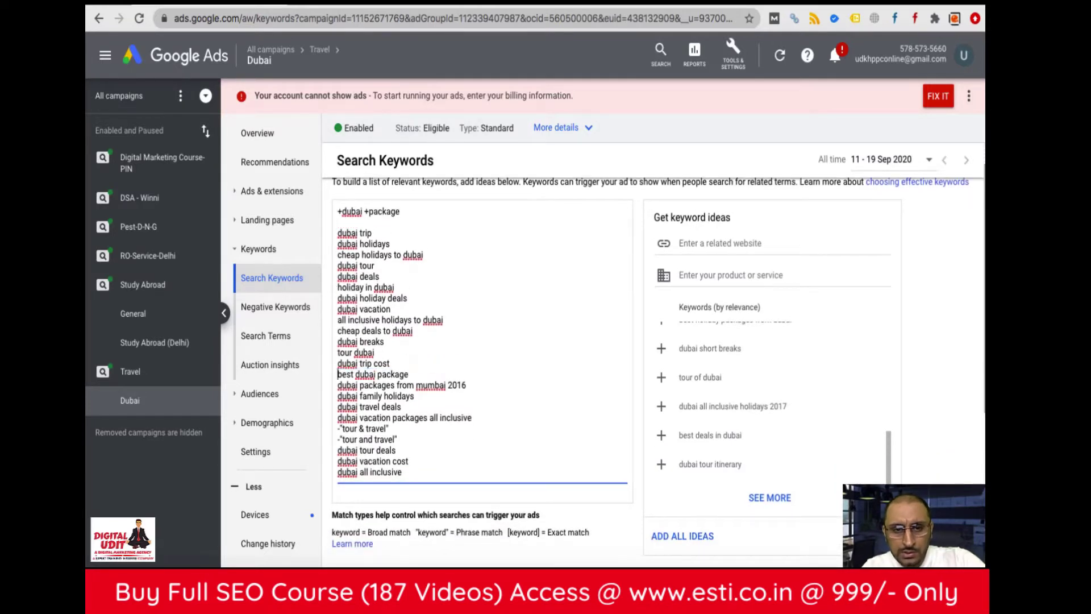
# - Delete the keywords "dubai packages from mumbai 2016", "best dubai package" and "dubai vacation packages all inclusive" from the list
pyautogui.tripleClick(404, 385)
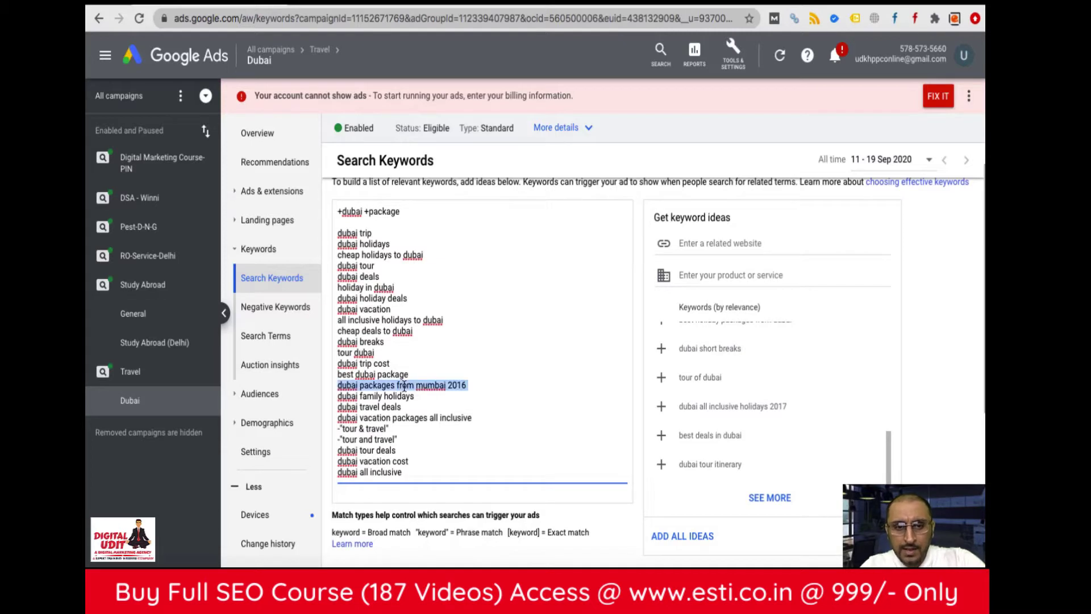
pyautogui.press('BackSpace')
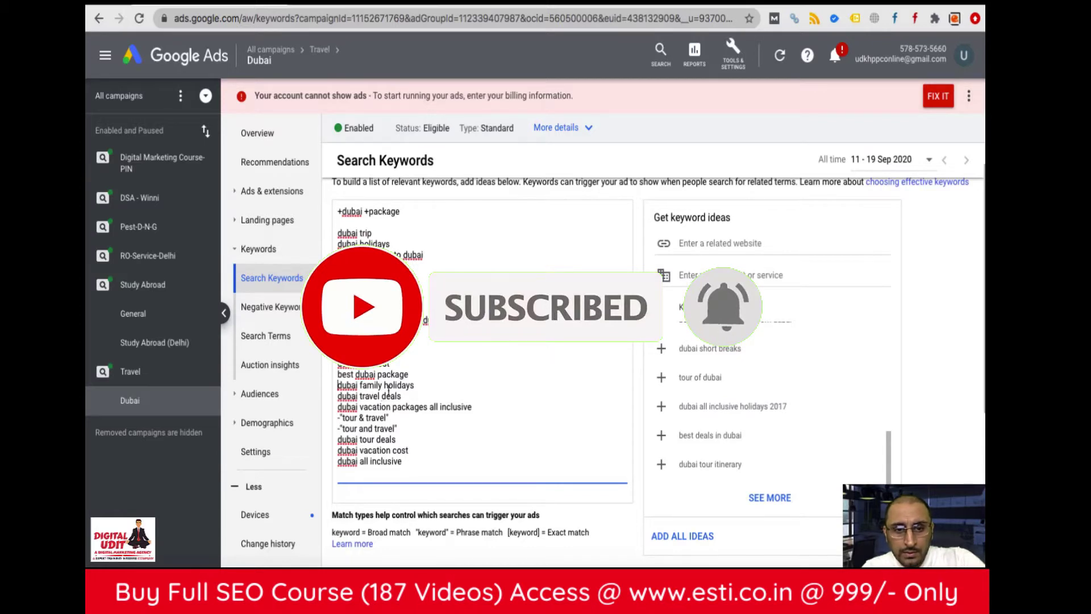
pyautogui.tripleClick(375, 375)
pyautogui.press('BackSpace')
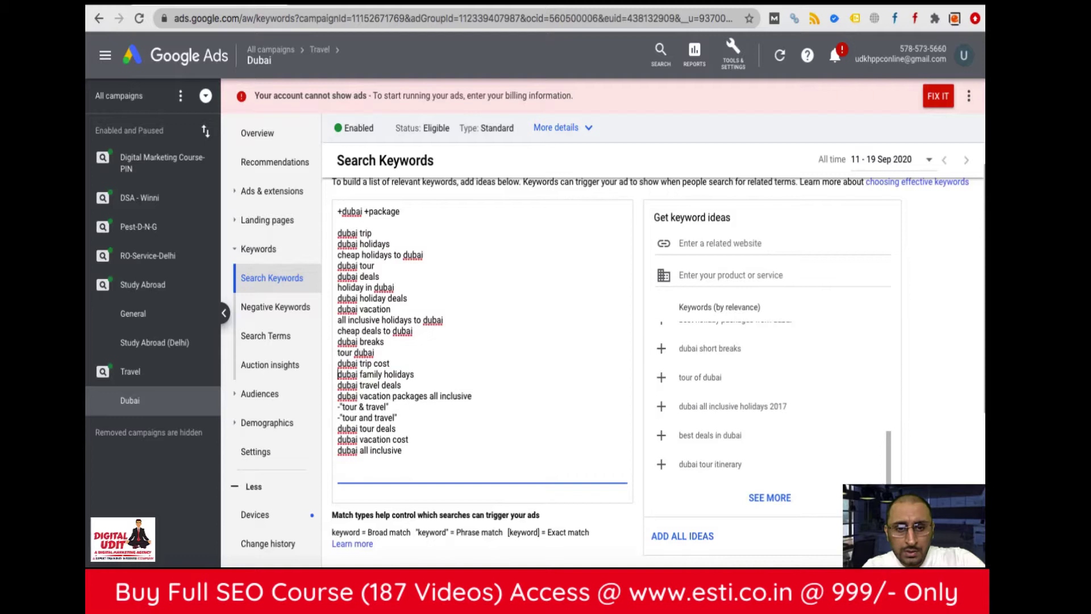
pyautogui.tripleClick(413, 398)
pyautogui.press('BackSpace')
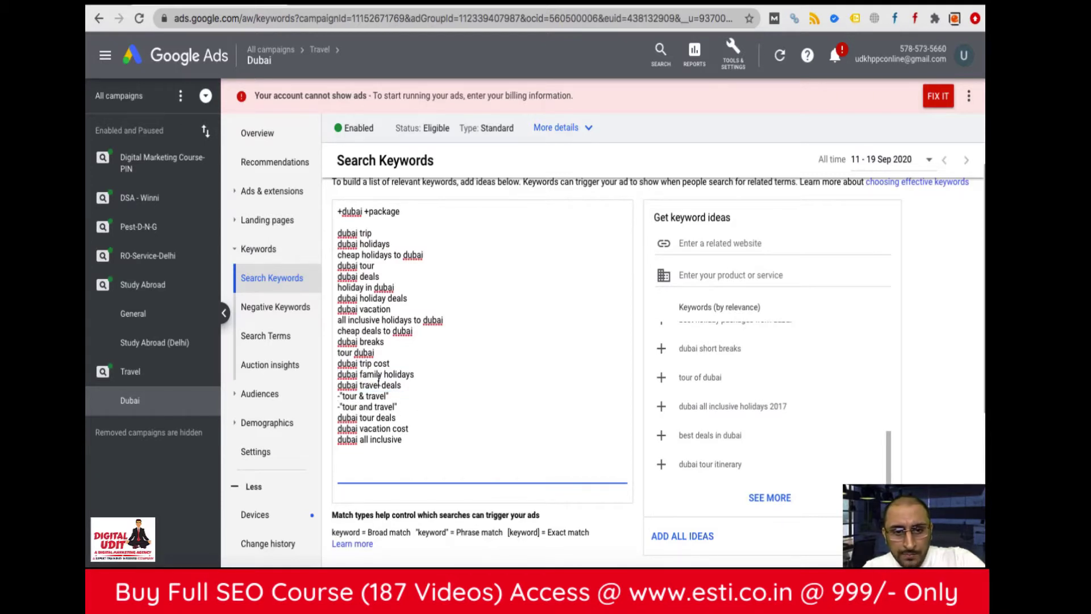
# - Add the modified broad match keyword +dubai +holiday on a new line below +dubai +package
pyautogui.scroll(2, 432, 384)
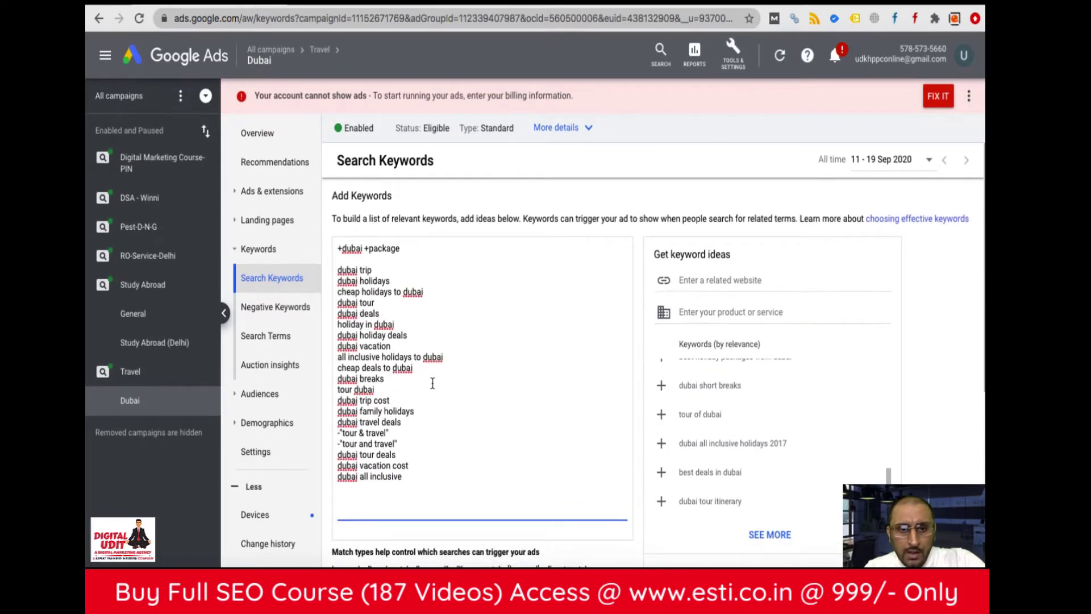
pyautogui.click(414, 249)
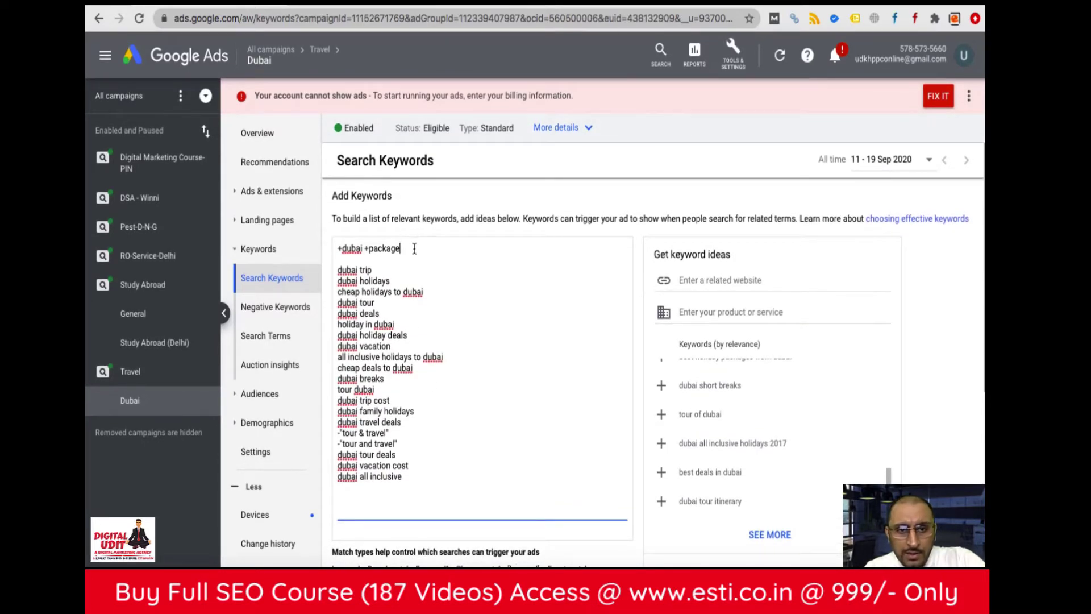
pyautogui.press('Return')
pyautogui.write('+d')
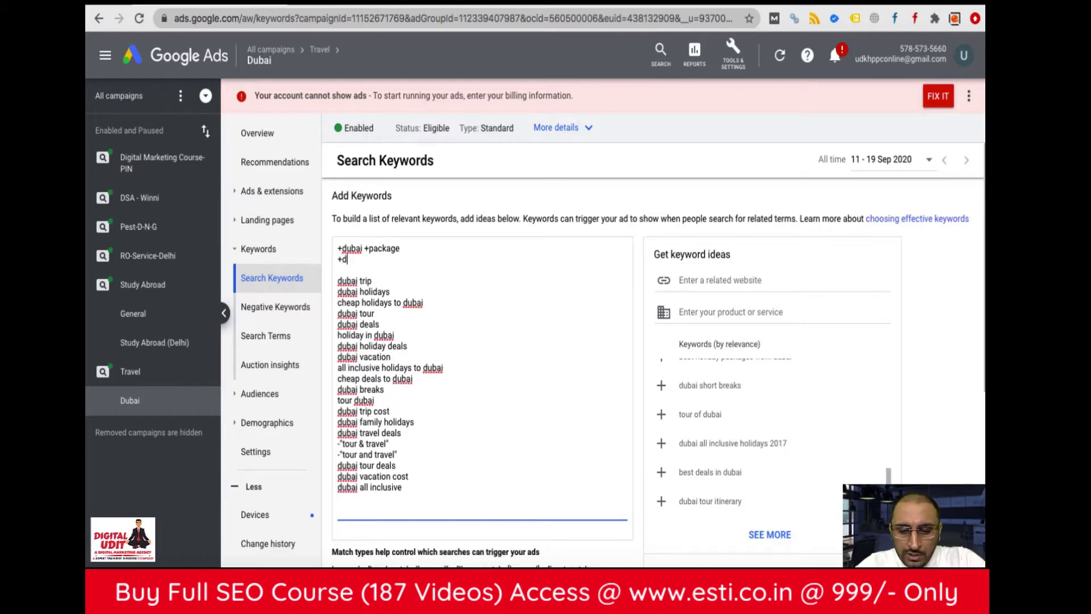
pyautogui.write('ubai')
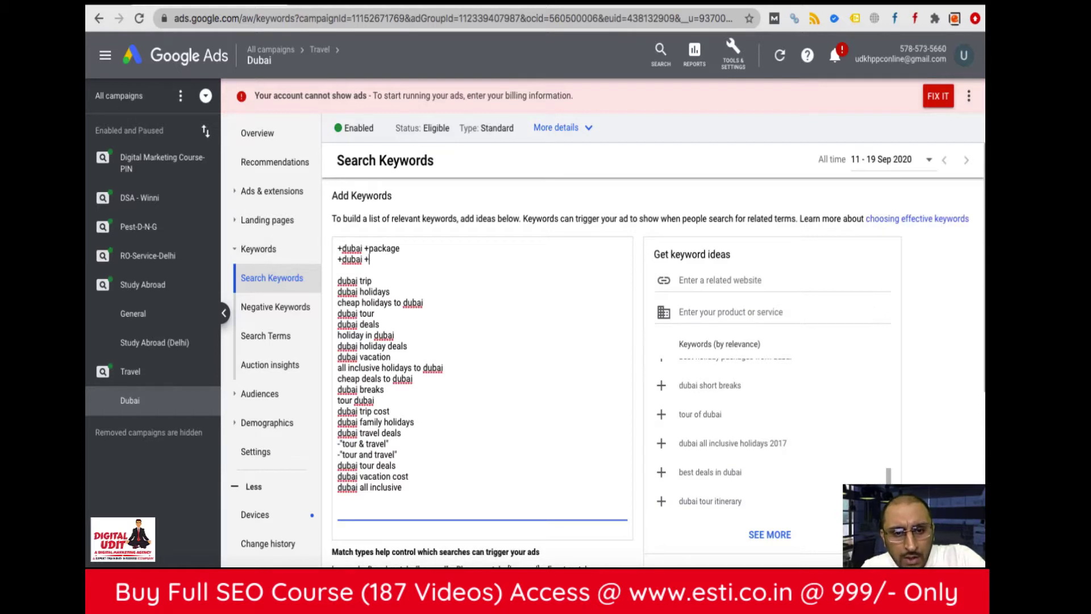
pyautogui.write(' +holiday')
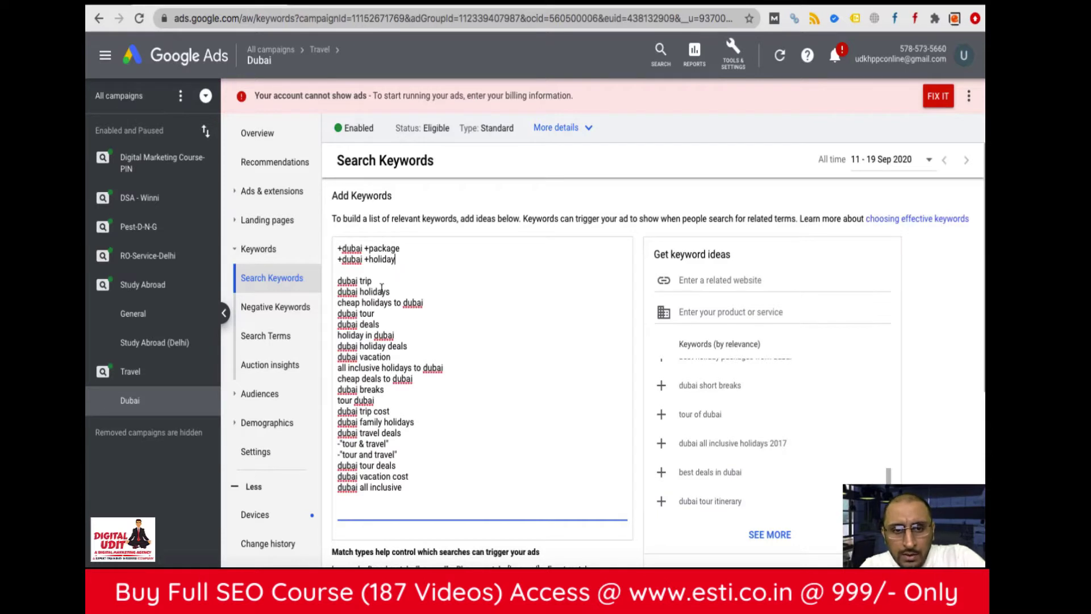
# - Delete the keywords "dubai holidays", "cheap holidays to dubai" and "dubai holiday deals" from the list
pyautogui.moveTo(390, 292); pyautogui.dragTo(338, 291)
pyautogui.press('BackSpace')
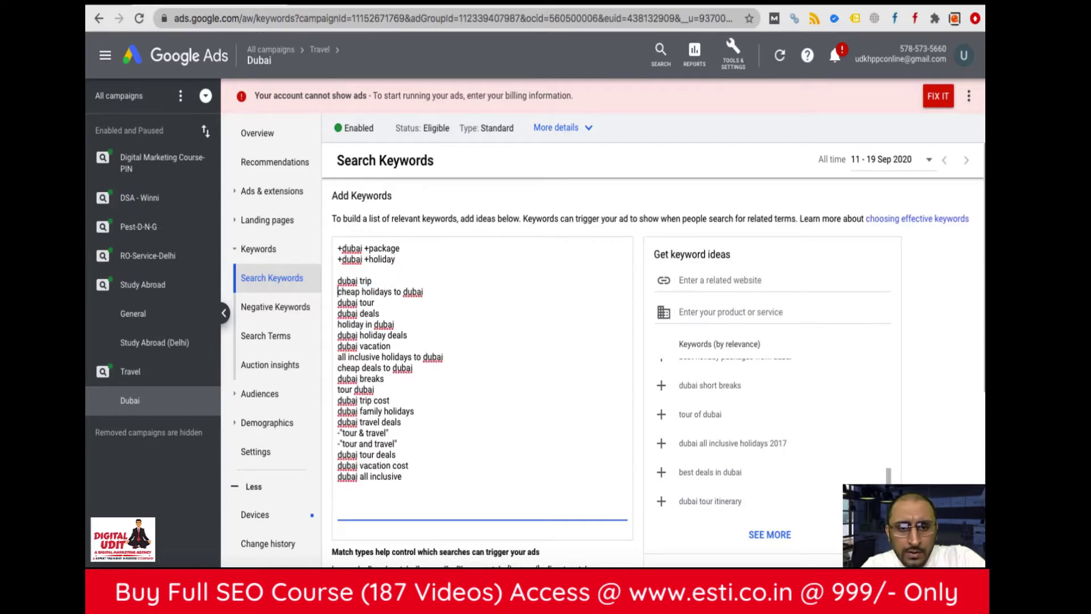
pyautogui.tripleClick(380, 292)
pyautogui.press('BackSpace')
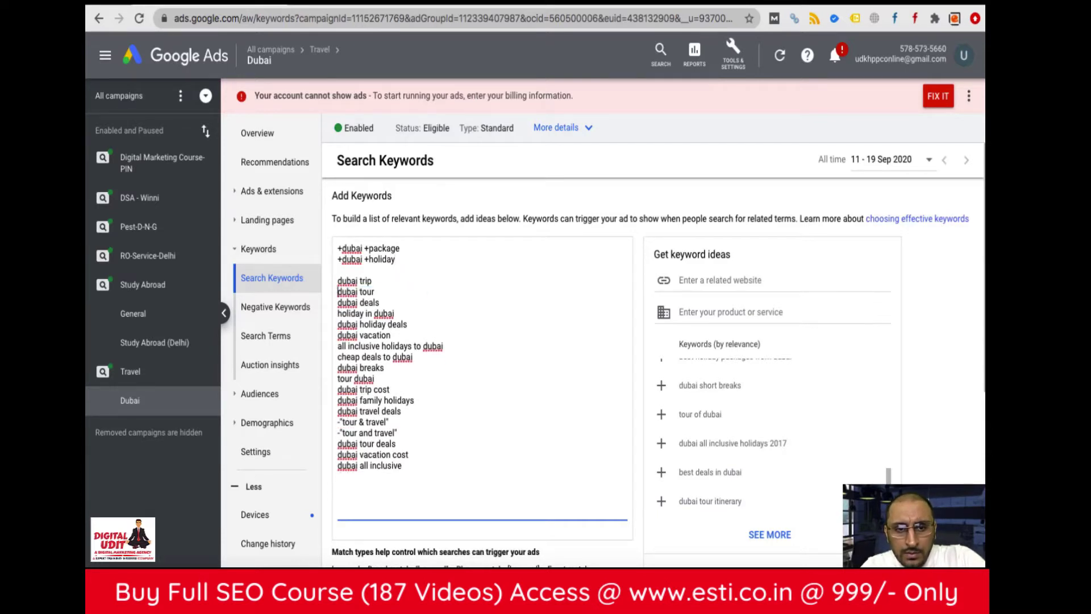
pyautogui.tripleClick(370, 325)
pyautogui.press('BackSpace')
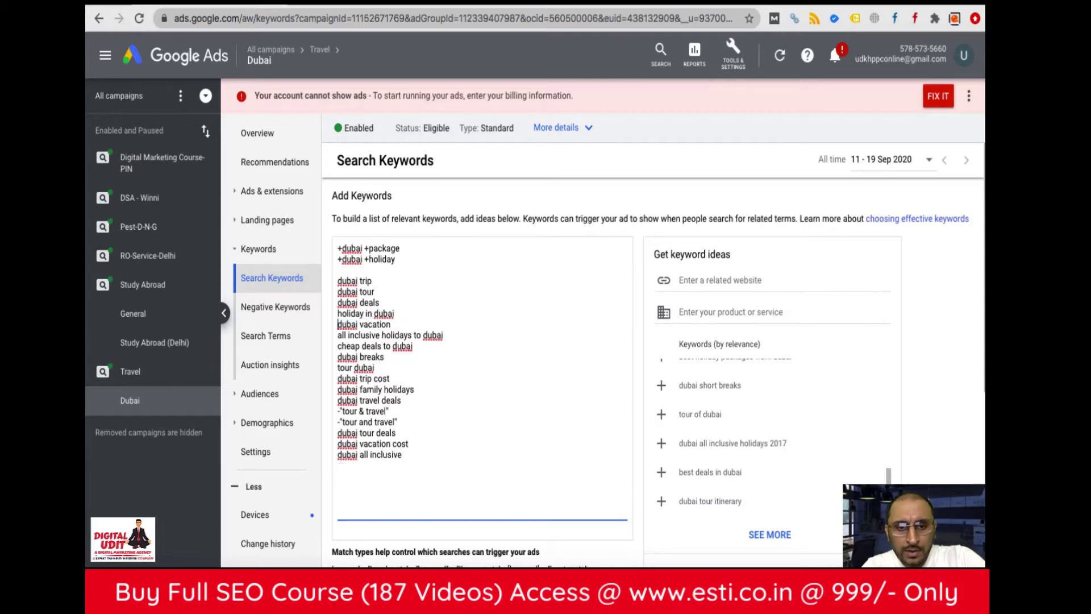
# - Delete the keywords "all inclusive holidays to dubai", "dubai family holidays" and "holiday in dubai" from the list
pyautogui.tripleClick(387, 335)
pyautogui.press('BackSpace')
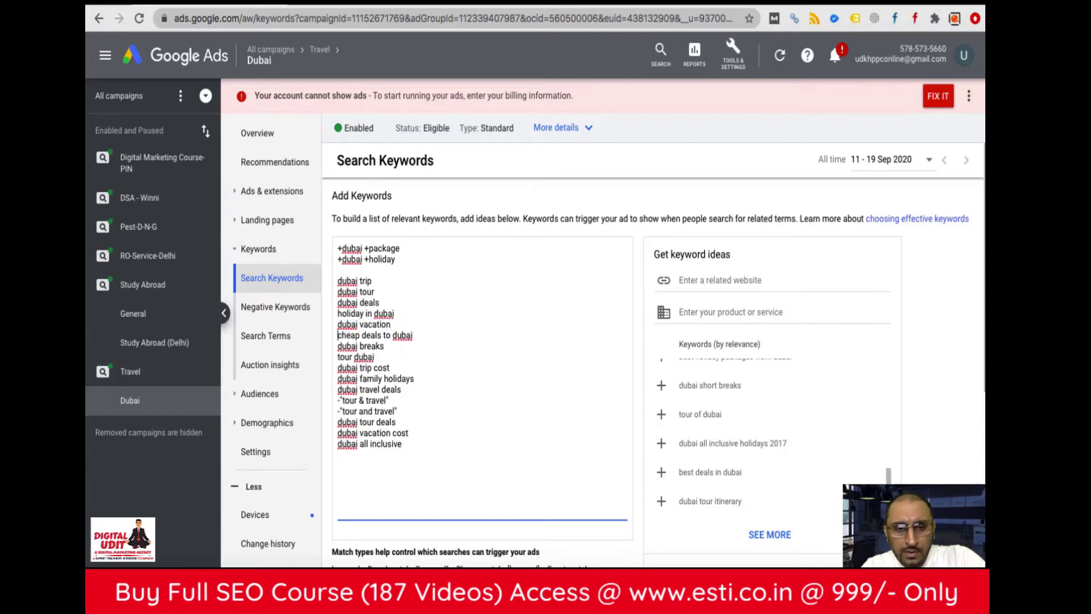
pyautogui.tripleClick(398, 378)
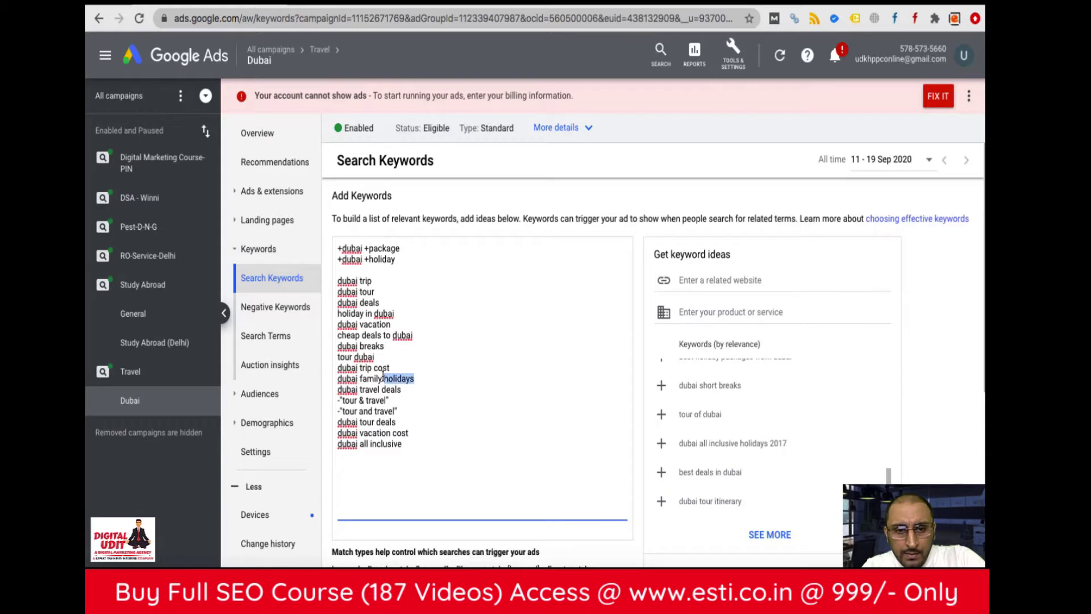
pyautogui.press('BackSpace')
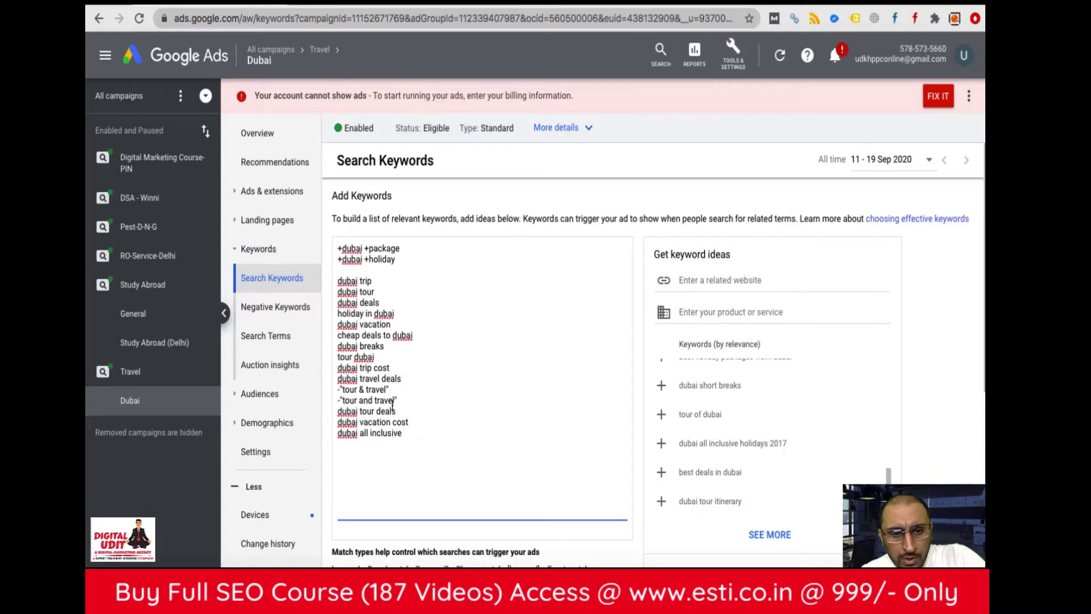
pyautogui.tripleClick(382, 314)
pyautogui.press('BackSpace')
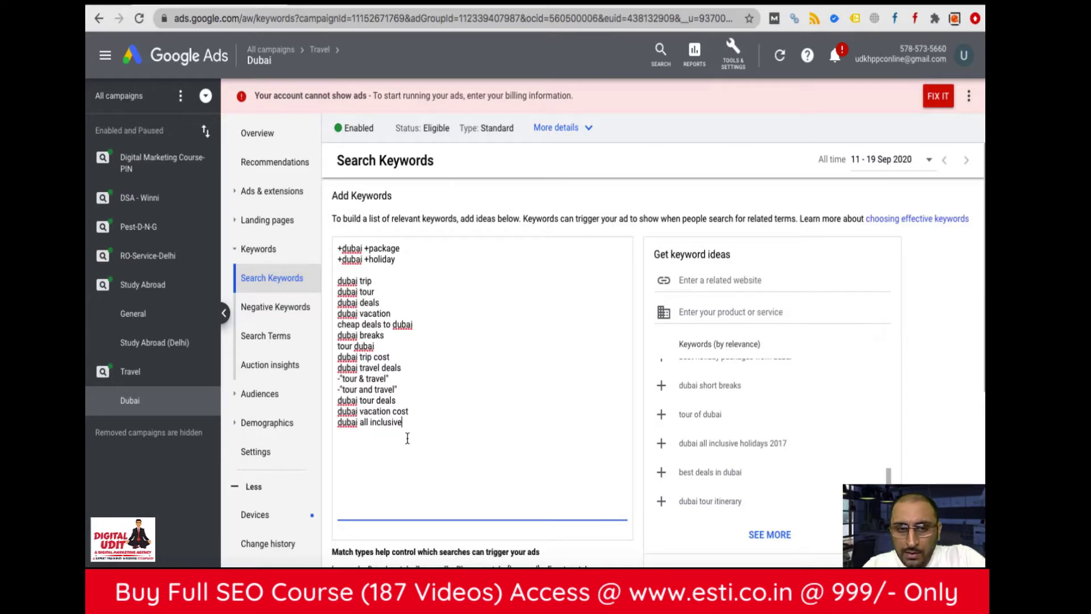
# - Add the negative phrase keyword -"from dubai" on a new line after "dubai all inclusive"
pyautogui.press('Return')
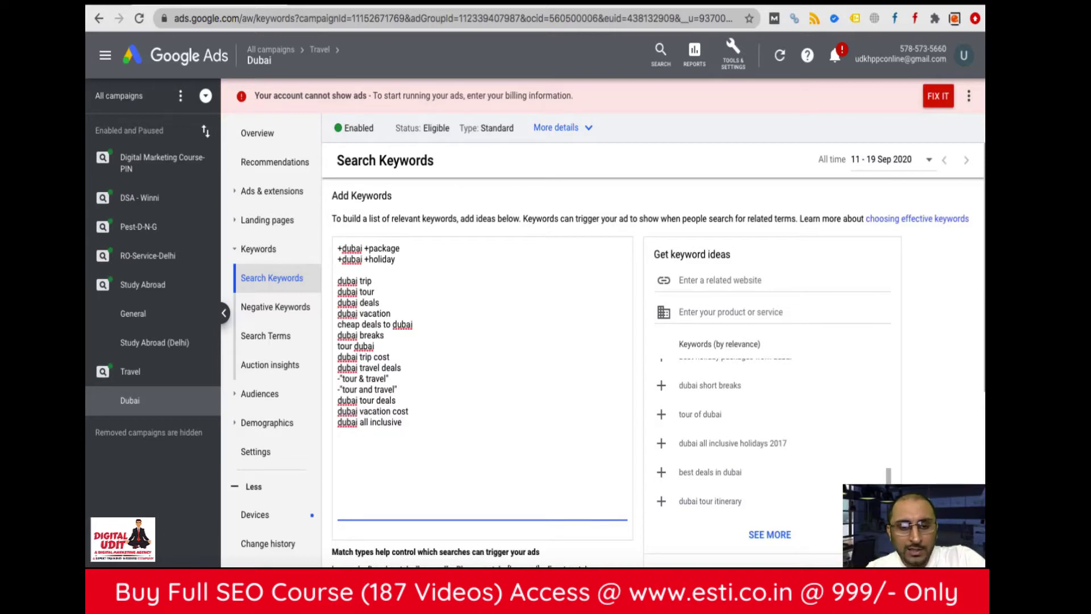
pyautogui.write('-')
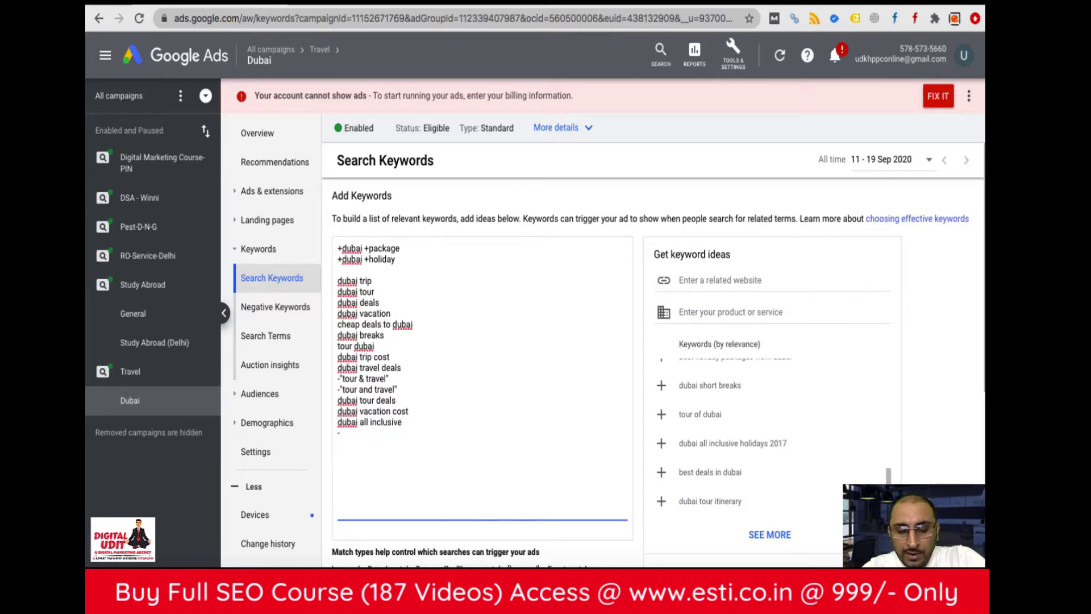
pyautogui.write('"from dub')
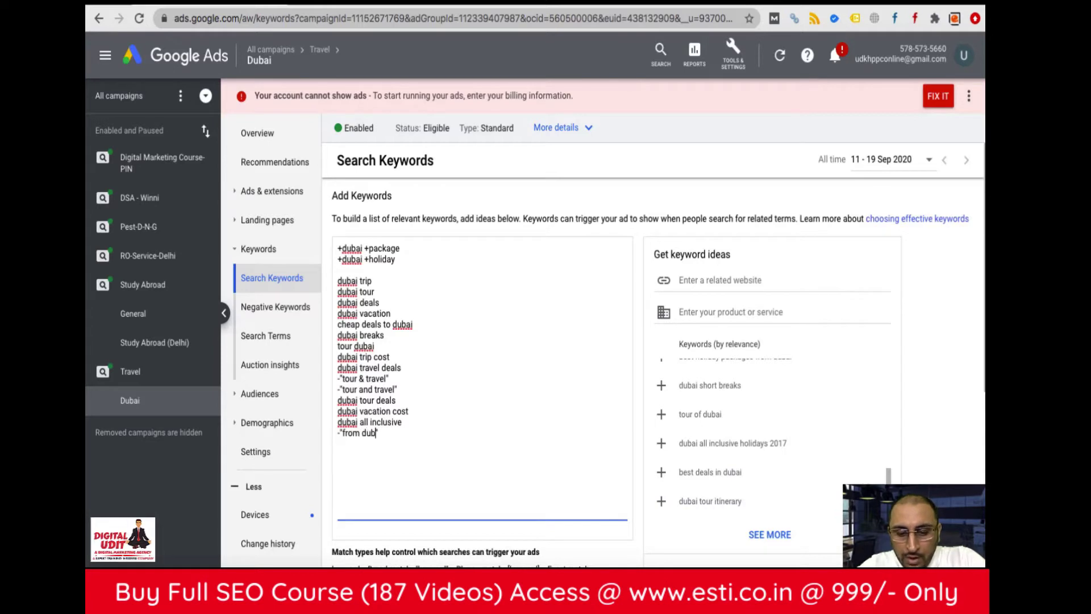
pyautogui.write('ai')
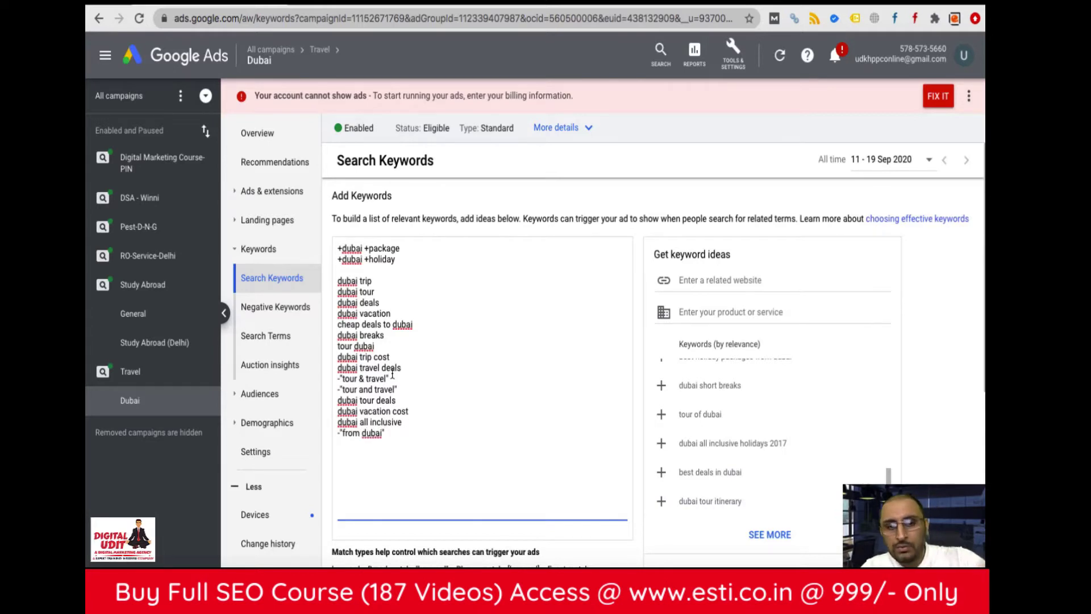
# - Add the modified broad match keyword +dubai +deal on a new line below +dubai +holiday
pyautogui.click(402, 260)
pyautogui.press('Return')
pyautogui.write('+d')
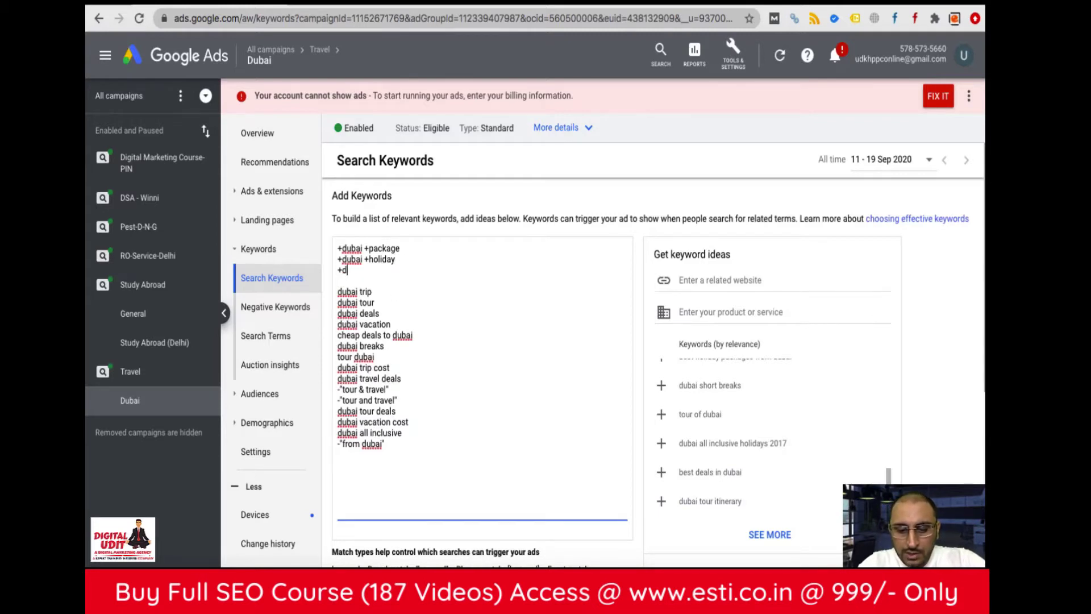
pyautogui.write('ubai +de')
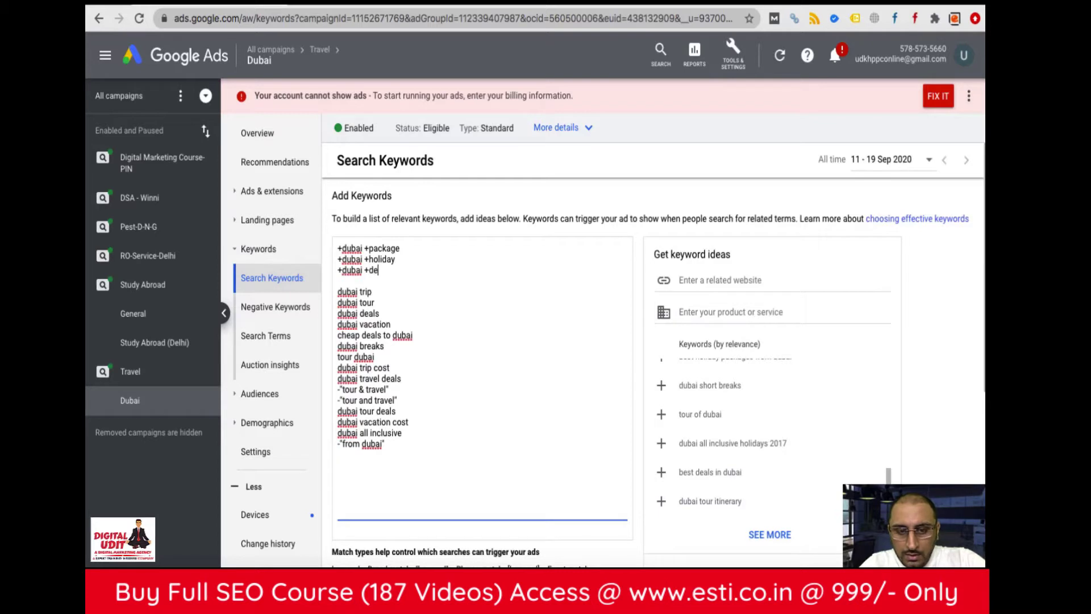
pyautogui.write('e')
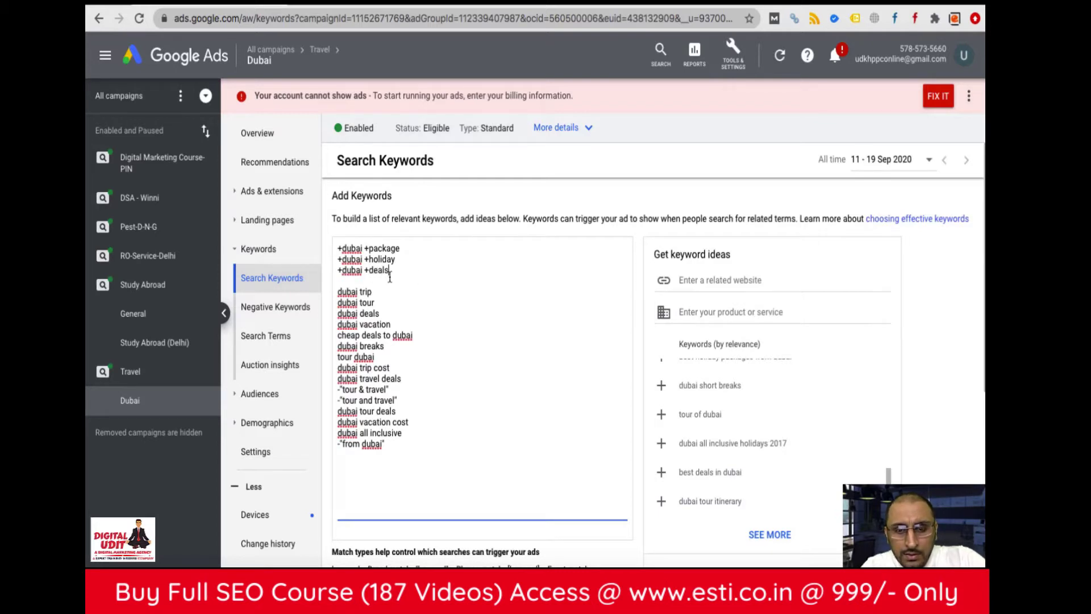
# - Delete the keywords "dubai deals", "cheap deals to dubai", "dubai tour deals" and "dubai travel deals" from the list
pyautogui.tripleClick(357, 313)
pyautogui.press('BackSpace')
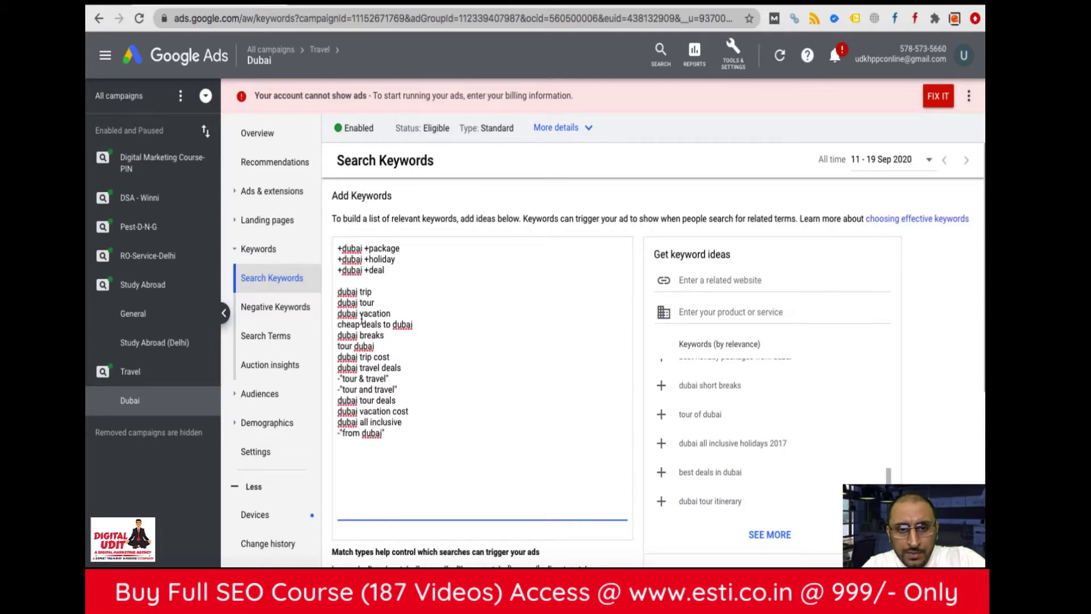
pyautogui.doubleClick(362, 317)
pyautogui.tripleClick(362, 315)
pyautogui.tripleClick(362, 324)
pyautogui.press('BackSpace')
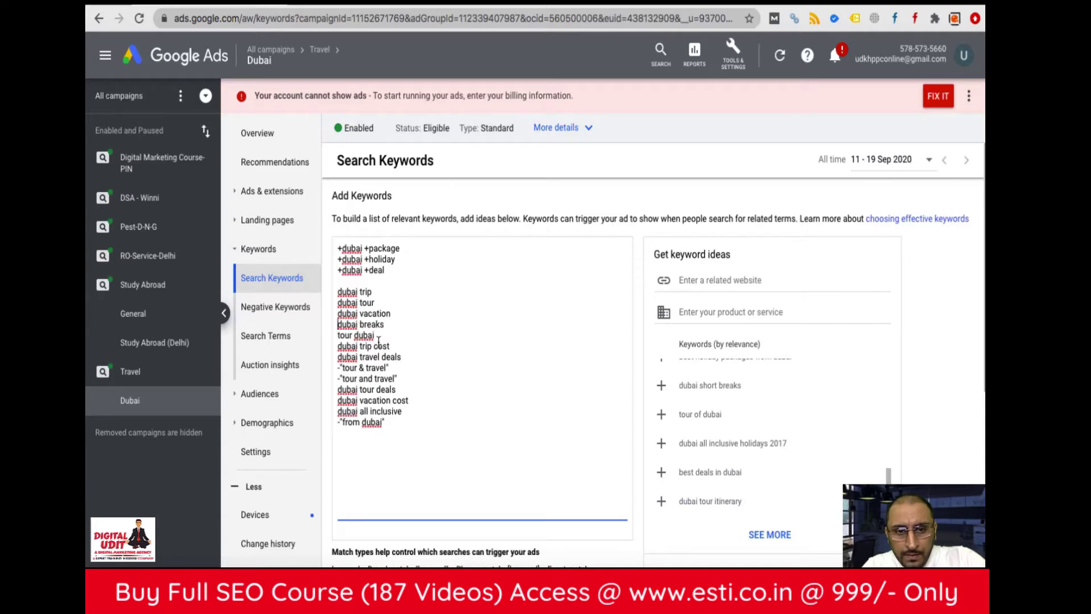
pyautogui.tripleClick(370, 390)
pyautogui.press('BackSpace')
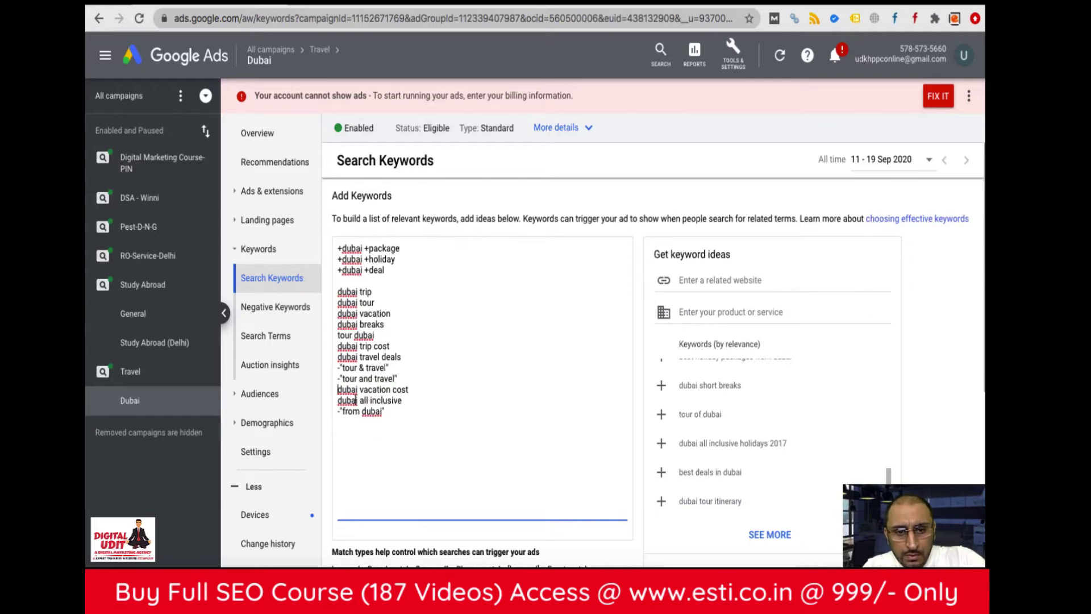
pyautogui.tripleClick(374, 356)
pyautogui.press('BackSpace')
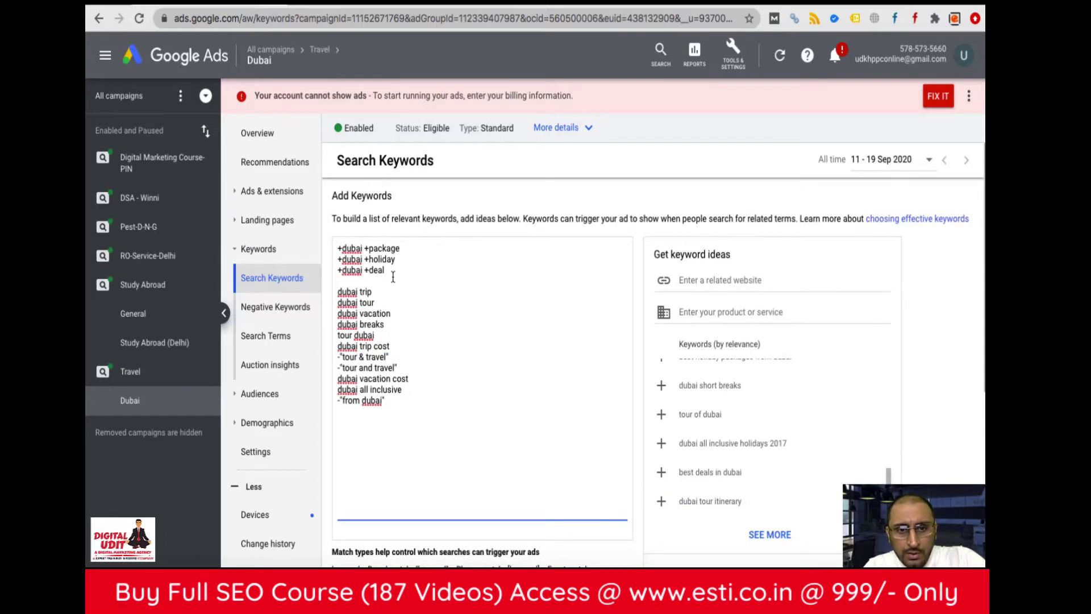
# - Add the modified broad match keyword +dubai +tour on a new line below +dubai +deal
pyautogui.press('Return')
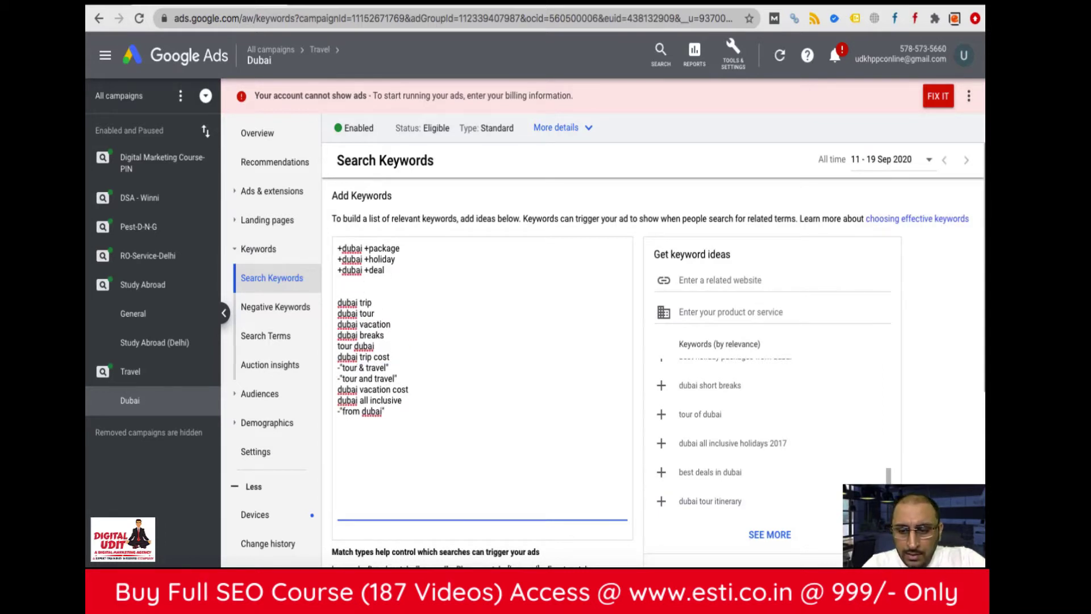
pyautogui.write('+dubai')
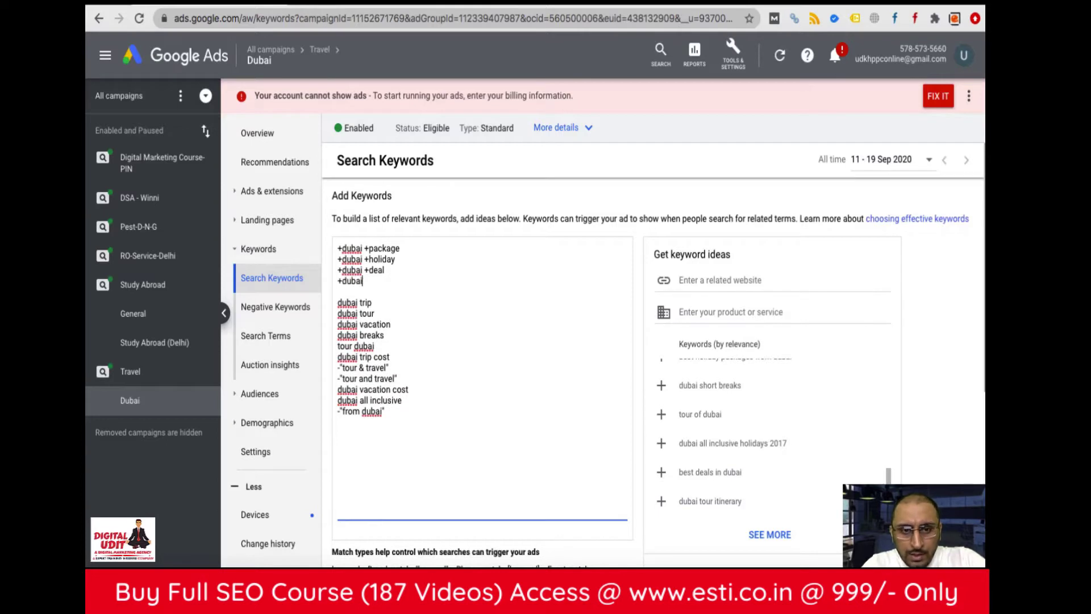
pyautogui.write(' +')
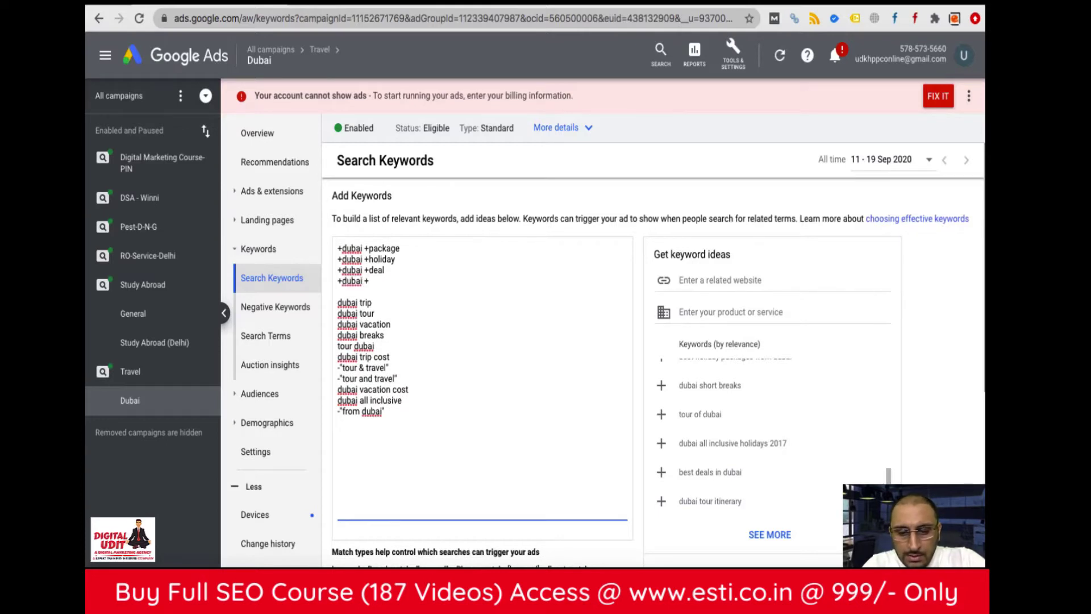
pyautogui.write('tou')
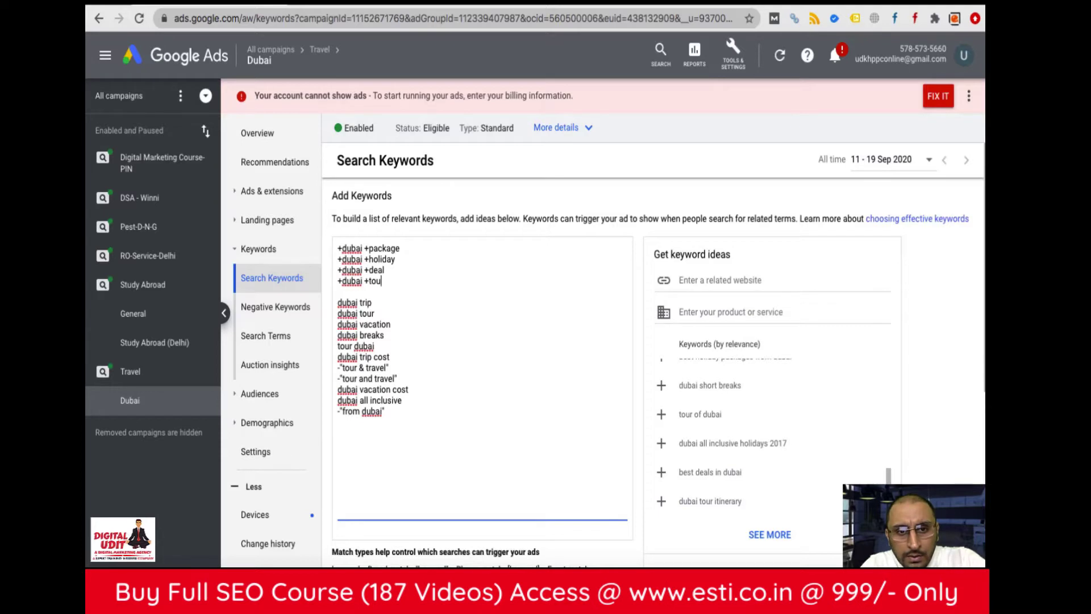
pyautogui.write('r')
# - Add the modified broad match keywords +dubai +trip and +dubai +vacation on separate lines below +dubai +tour
pyautogui.press('Return')
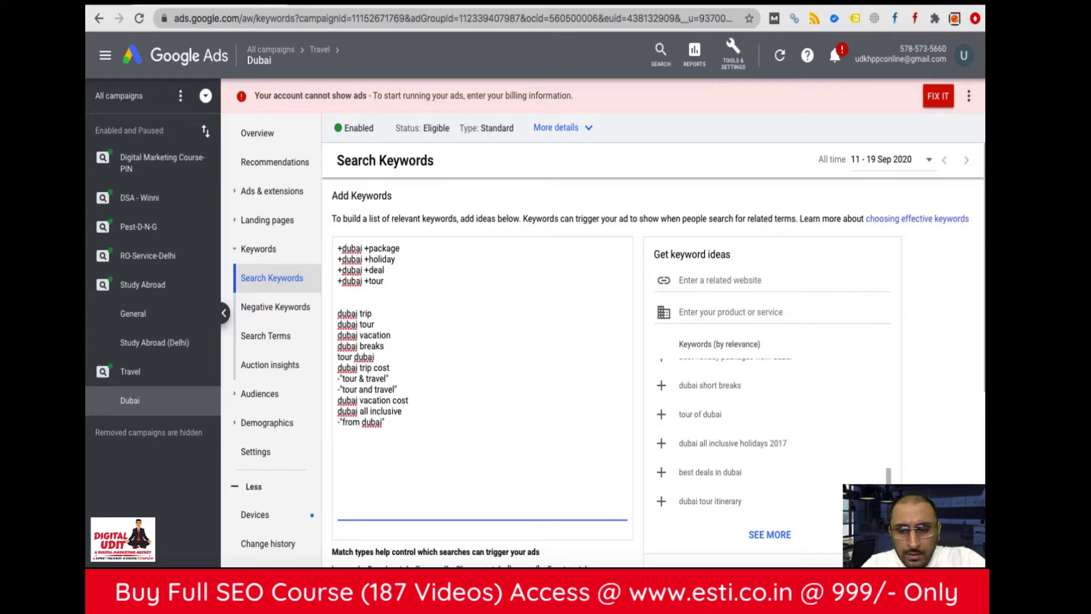
pyautogui.write('+dubai ')
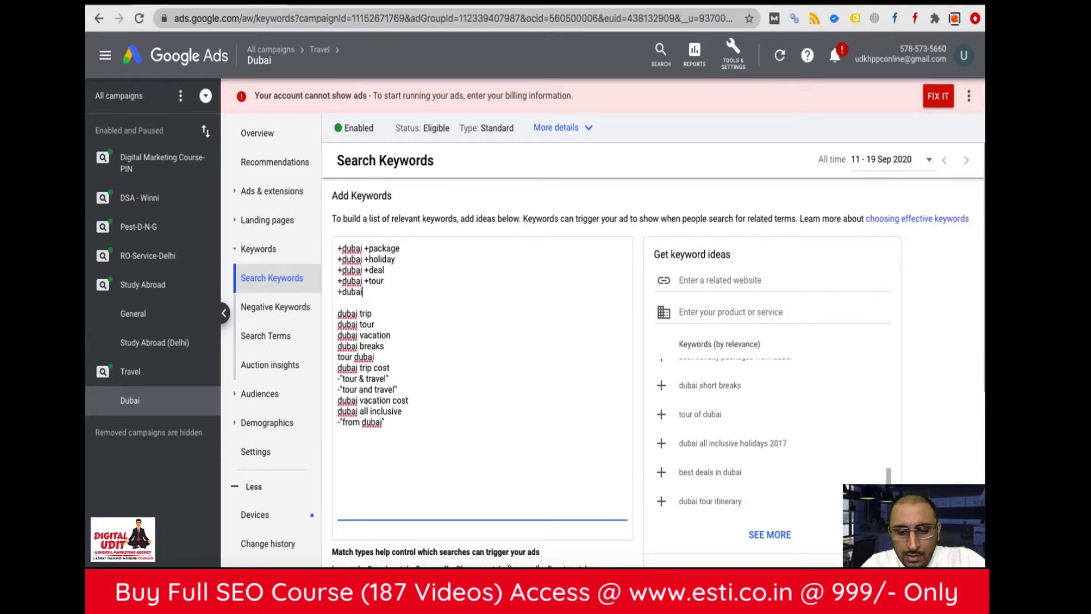
pyautogui.write('+')
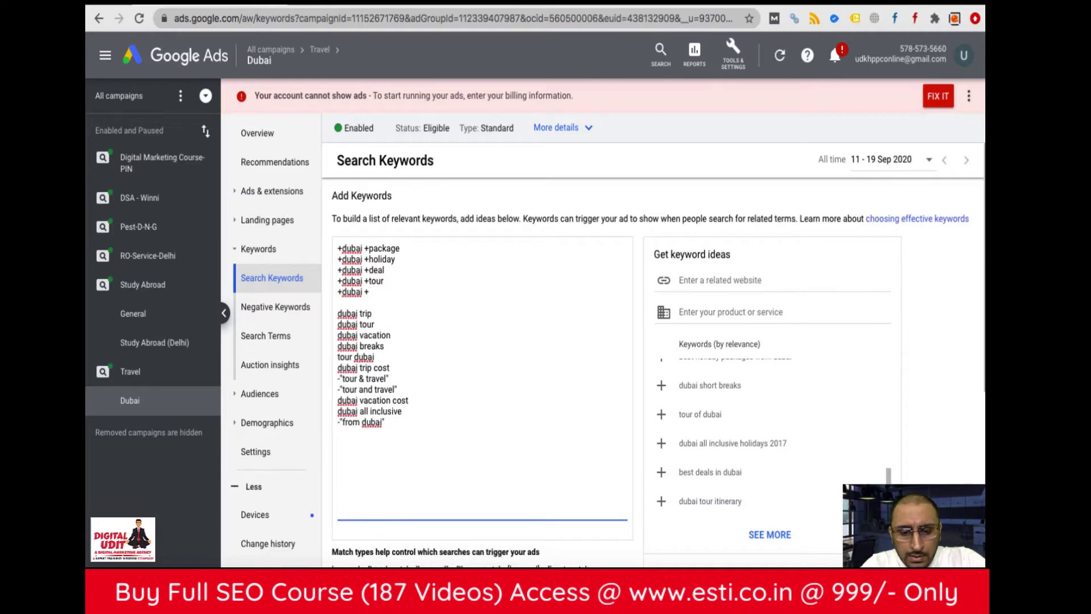
pyautogui.write('trip')
pyautogui.press('Return')
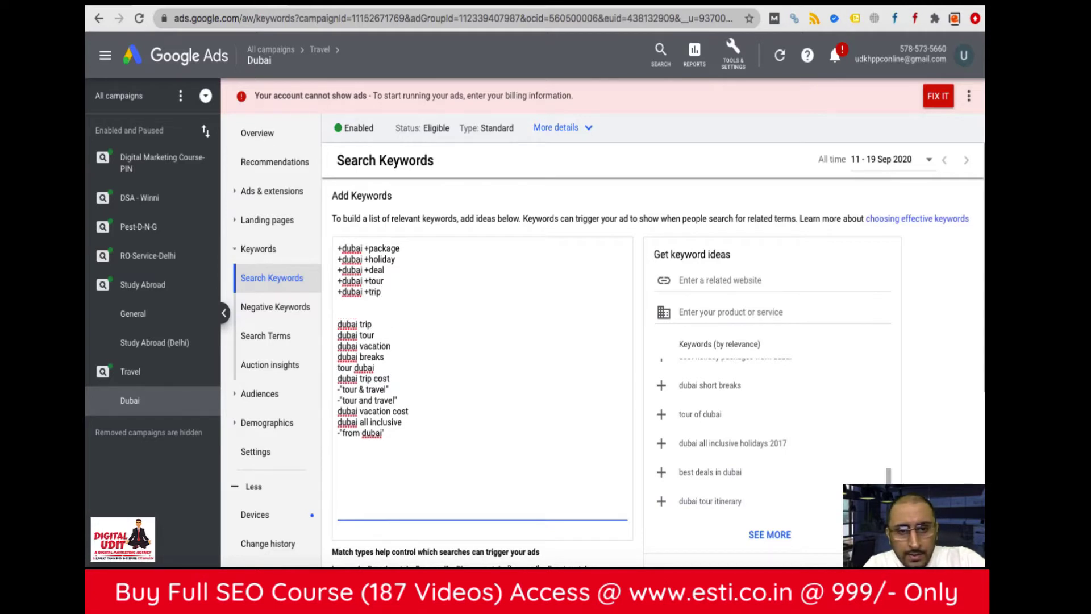
pyautogui.write('+')
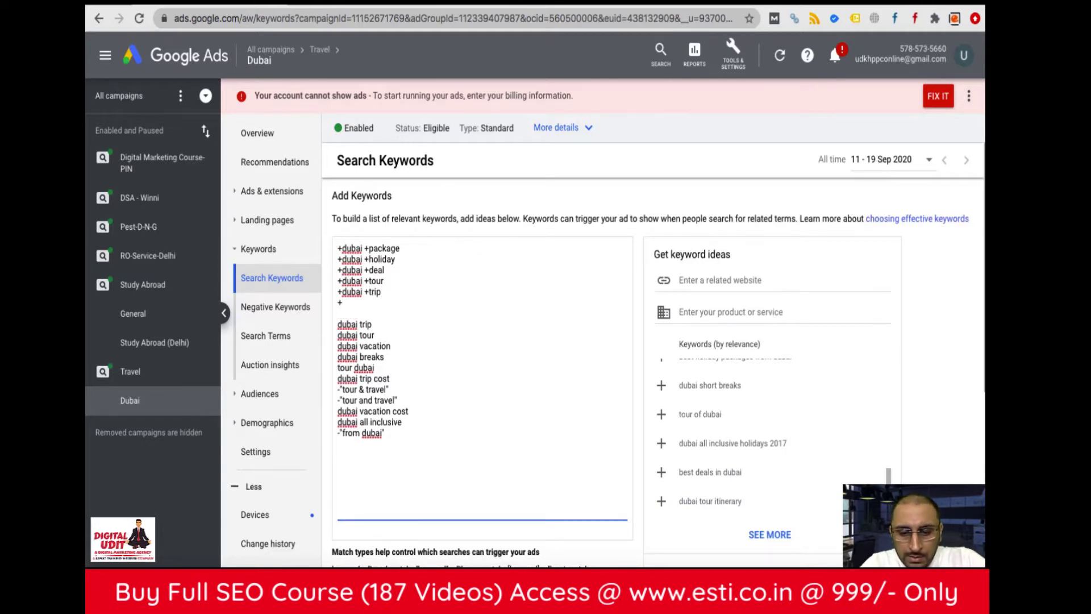
pyautogui.write('dubai +')
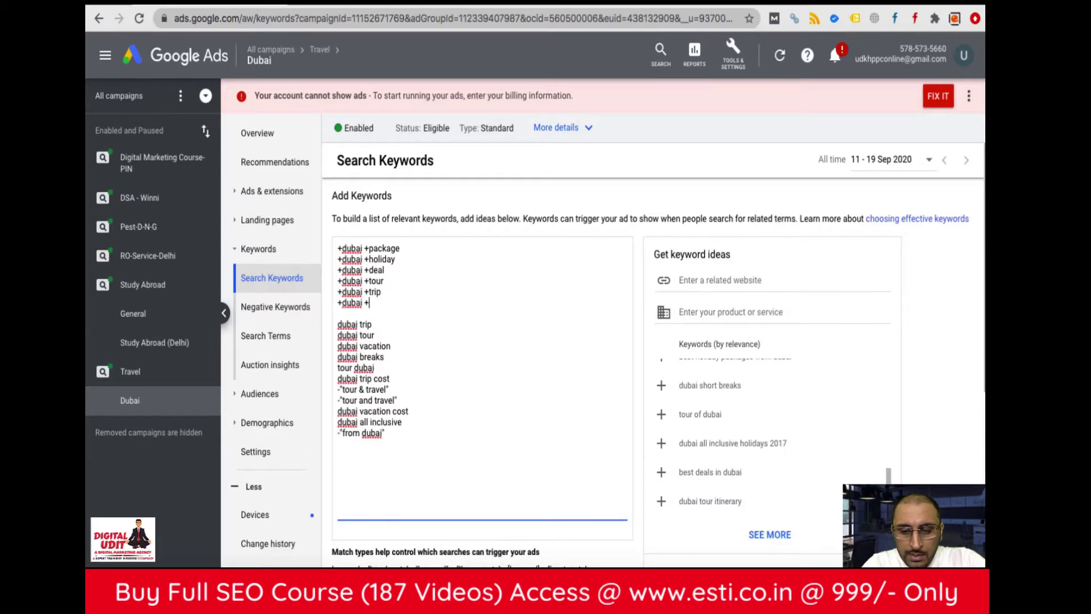
pyautogui.write('vacation')
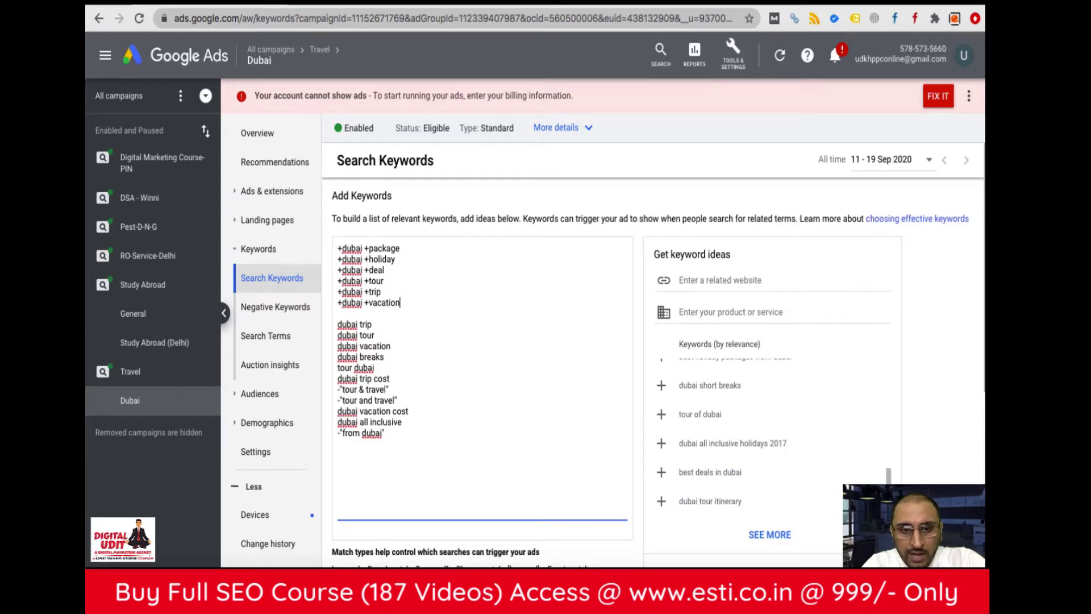
# - Delete the plain keywords "dubai trip", "dubai tour" and "dubai vacation" from the list
pyautogui.doubleClick(352, 325)
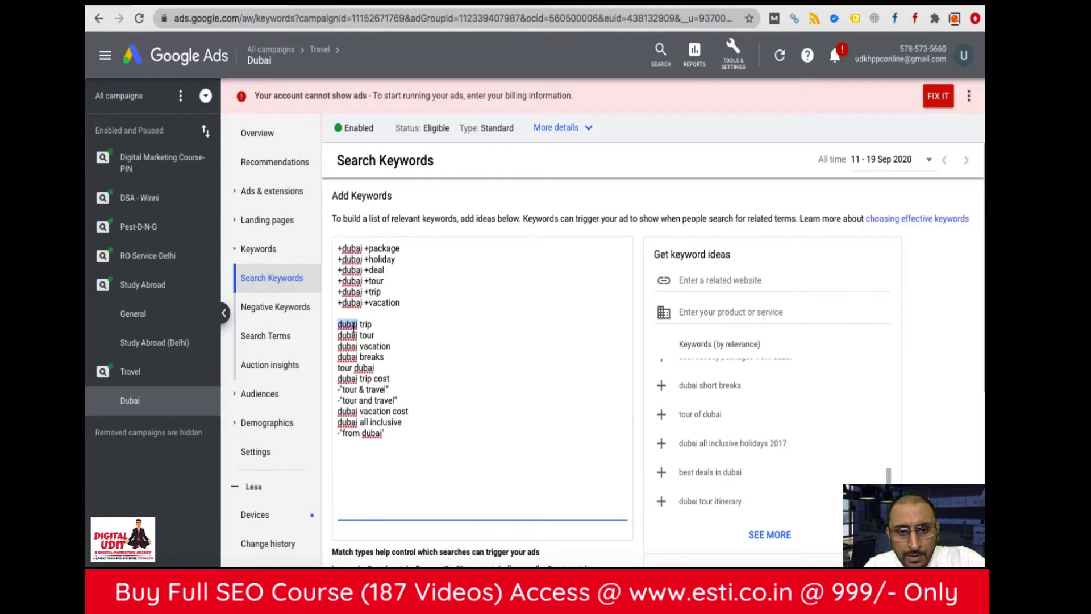
pyautogui.tripleClick(353, 325)
pyautogui.press('BackSpace')
pyautogui.tripleClick(353, 325)
pyautogui.press('BackSpace')
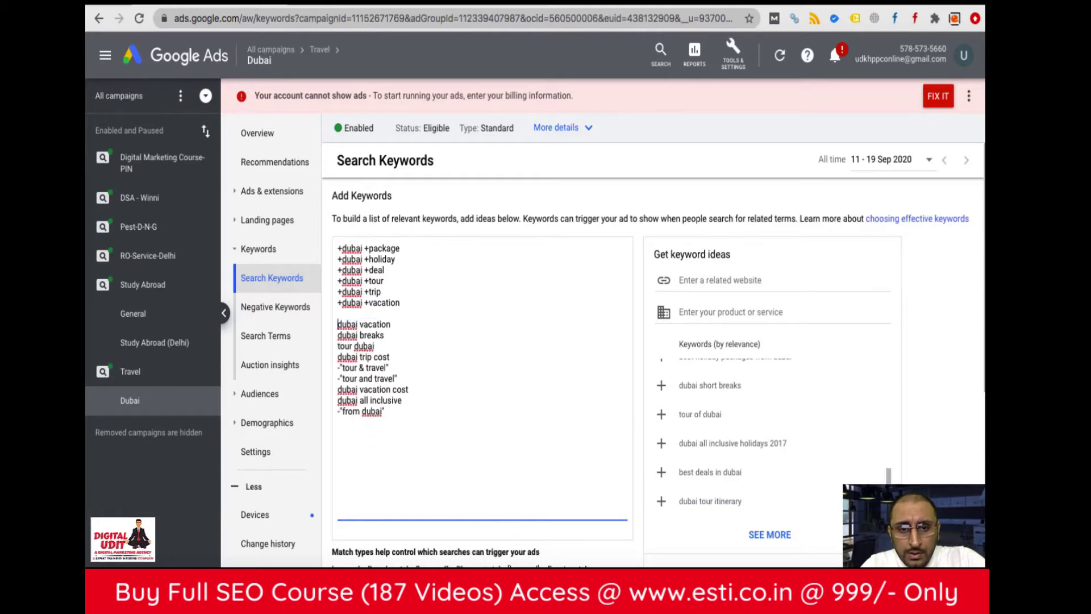
pyautogui.tripleClick(354, 325)
pyautogui.press('BackSpace')
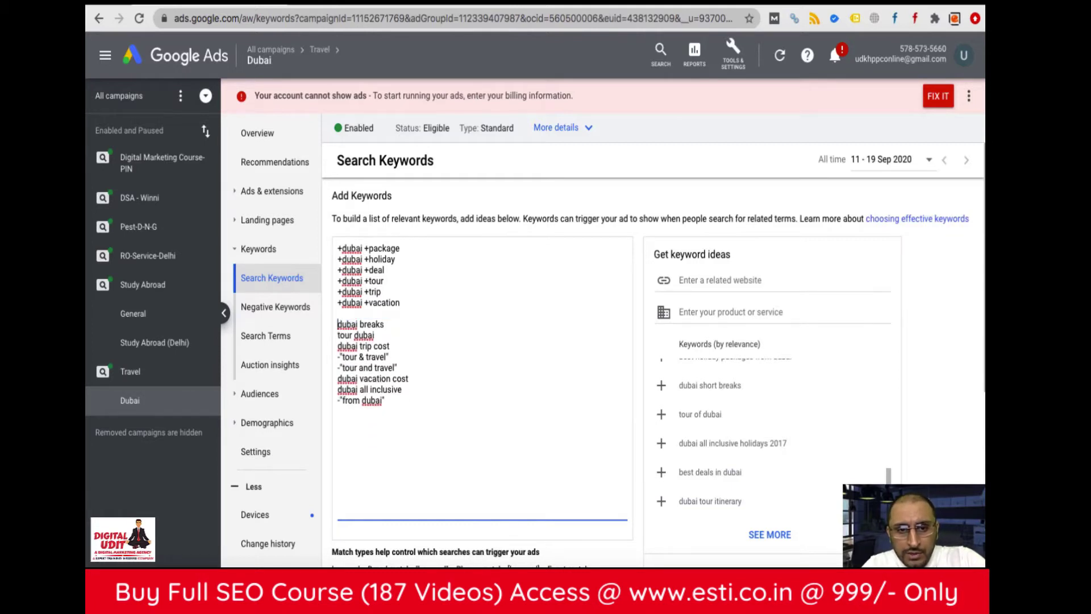
# - Delete the keywords "dubai trip cost", "tour dubai" and "dubai vacation cost" from the list
pyautogui.tripleClick(367, 346)
pyautogui.press('BackSpace')
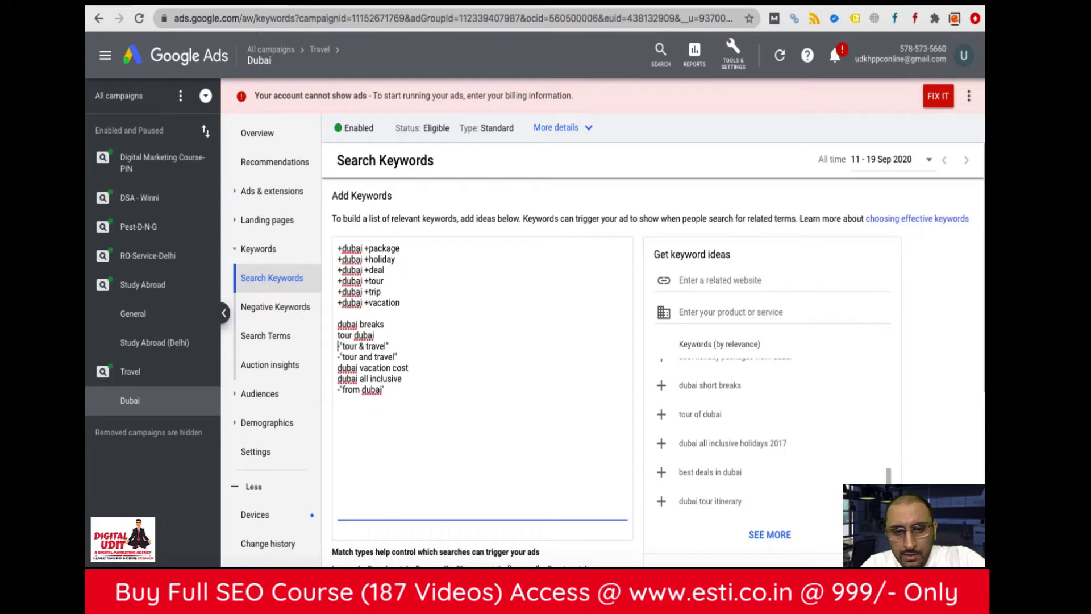
pyautogui.doubleClick(362, 335)
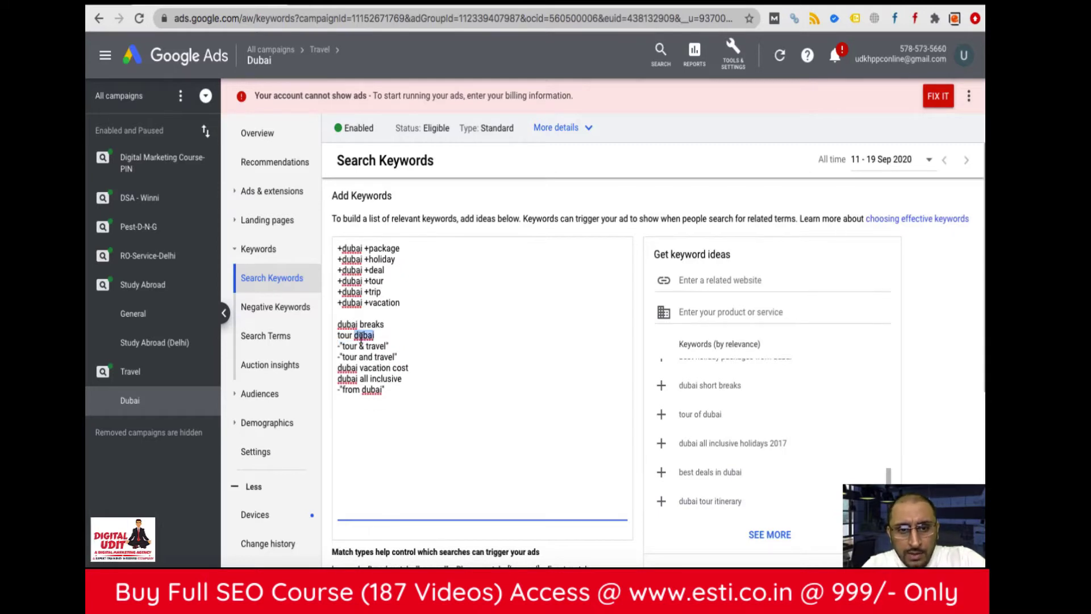
pyautogui.tripleClick(362, 337)
pyautogui.press('BackSpace')
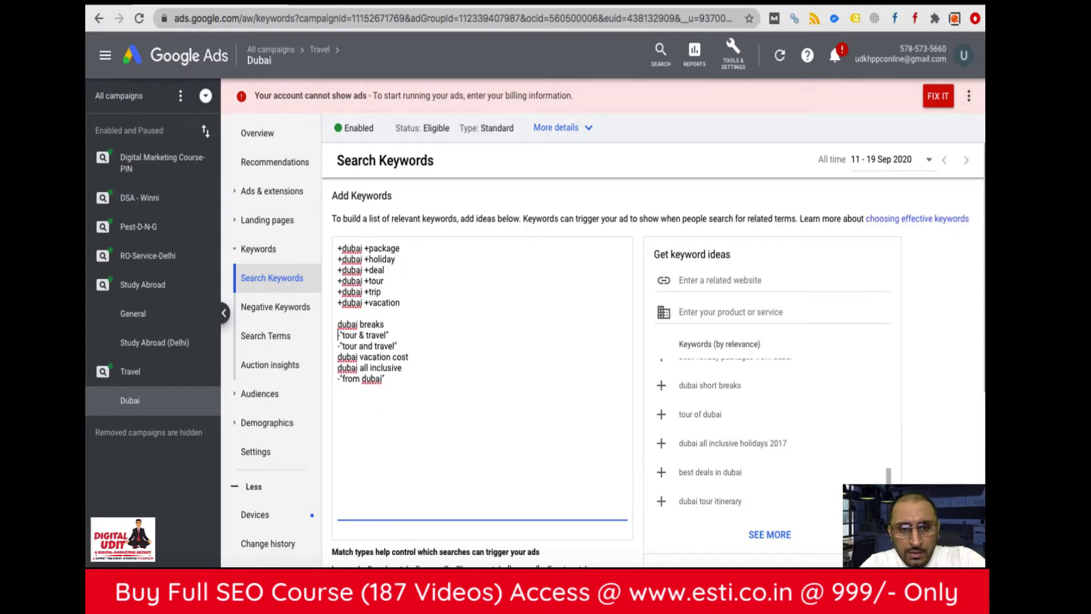
pyautogui.tripleClick(372, 357)
pyautogui.press('BackSpace')
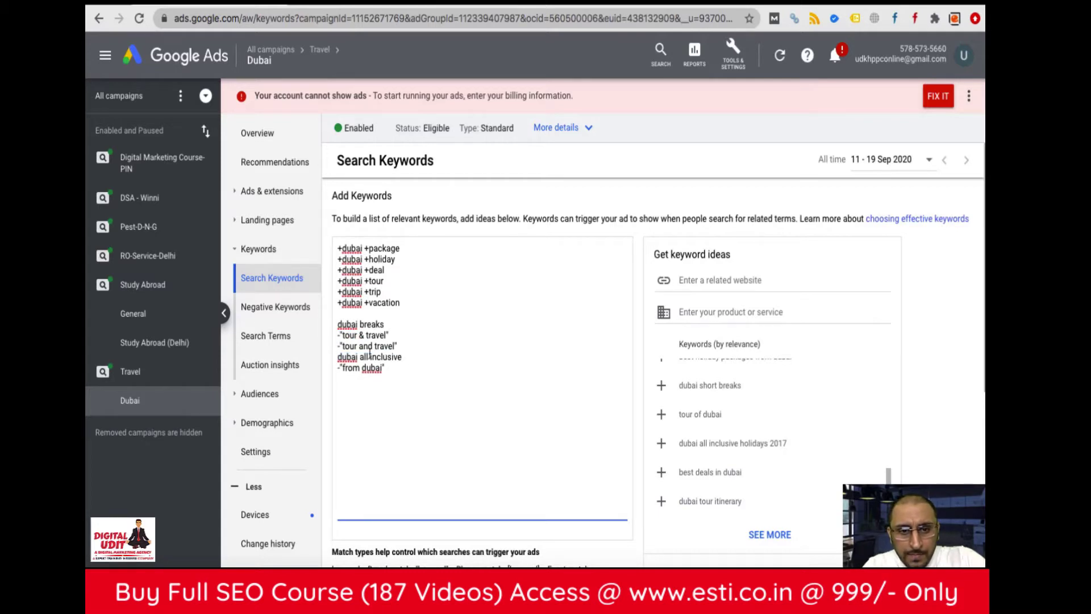
# - Turn the keyword "dubai breaks" into the exact match entry [dubai breaks]
pyautogui.click(355, 314)
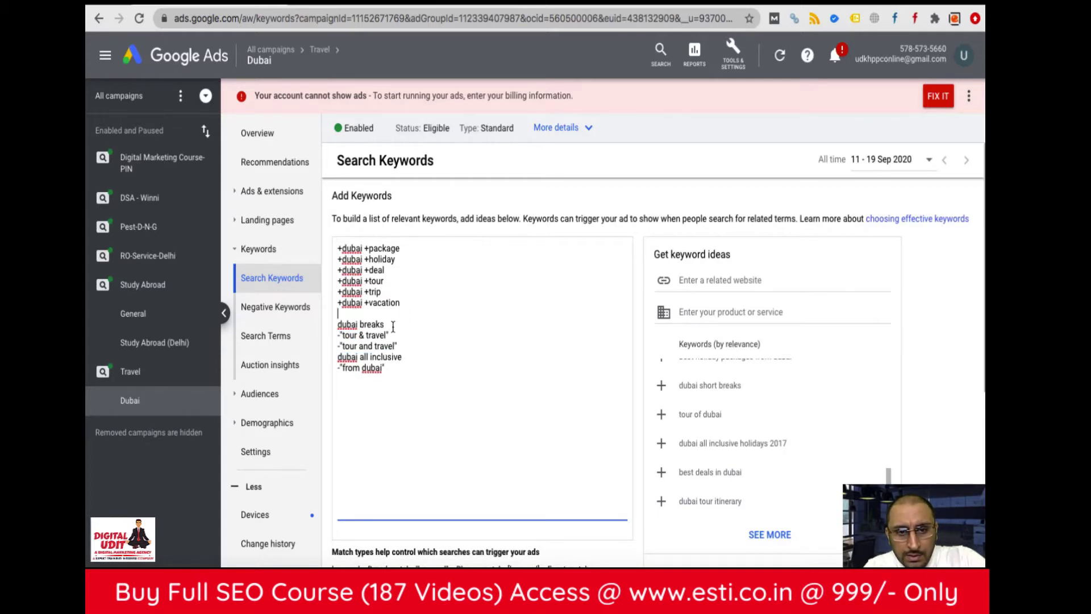
pyautogui.click(483, 327)
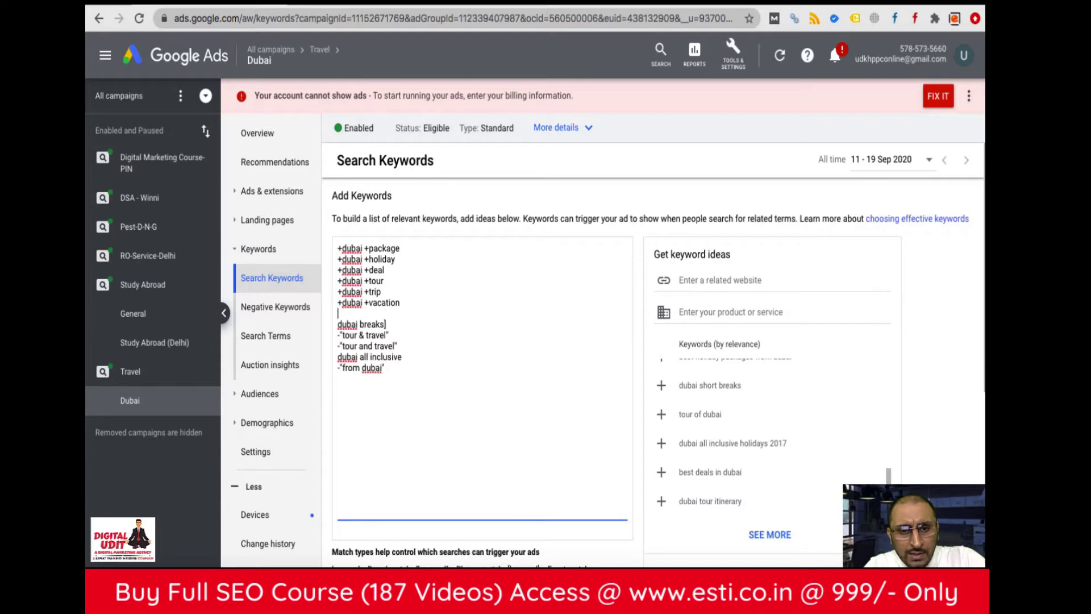
pyautogui.click(338, 324)
pyautogui.write('[')
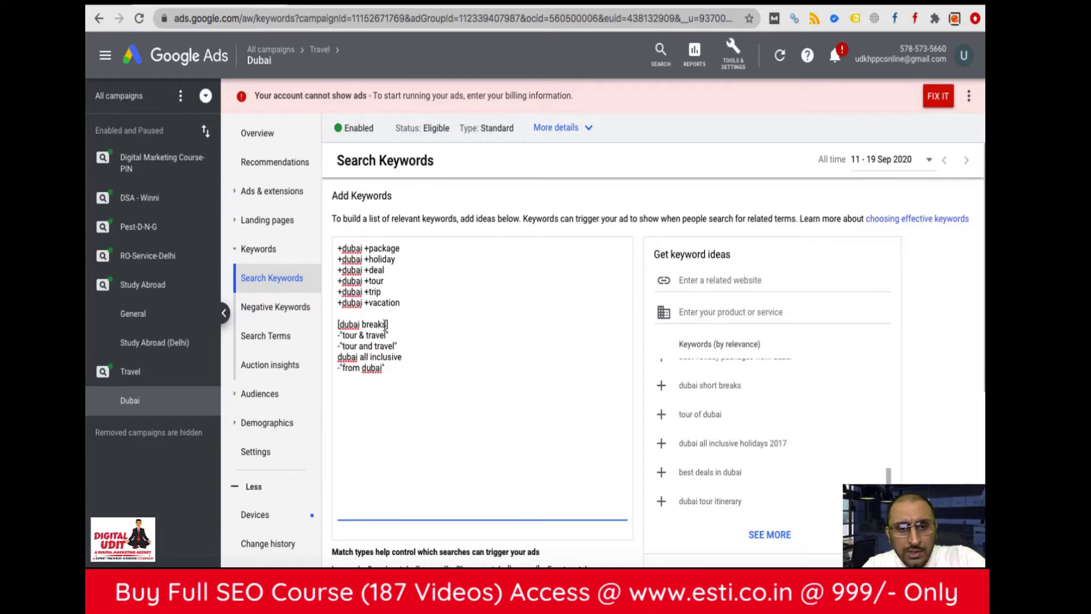
# - Delete the [dubai breaks] keyword and the blank line below +dubai +vacation
pyautogui.moveTo(389, 324); pyautogui.dragTo(338, 324)
pyautogui.press('BackSpace')
pyautogui.press('BackSpace')
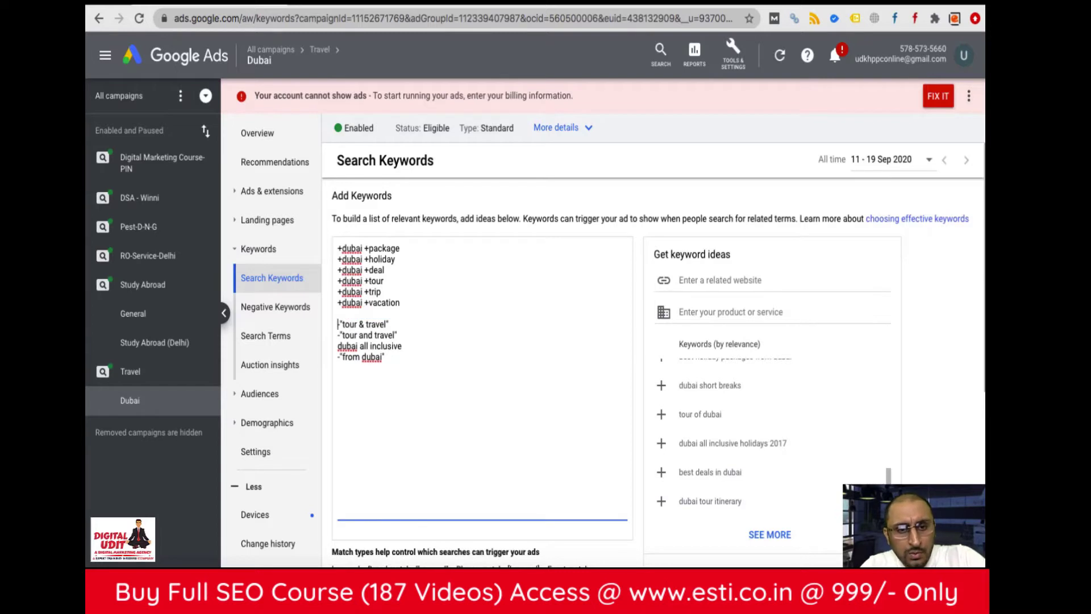
pyautogui.press('BackSpace')
# - Make "dubai all inclusive" the exact match keyword [dubai all inclusive] and save the keyword list to the ad group
pyautogui.click(338, 335)
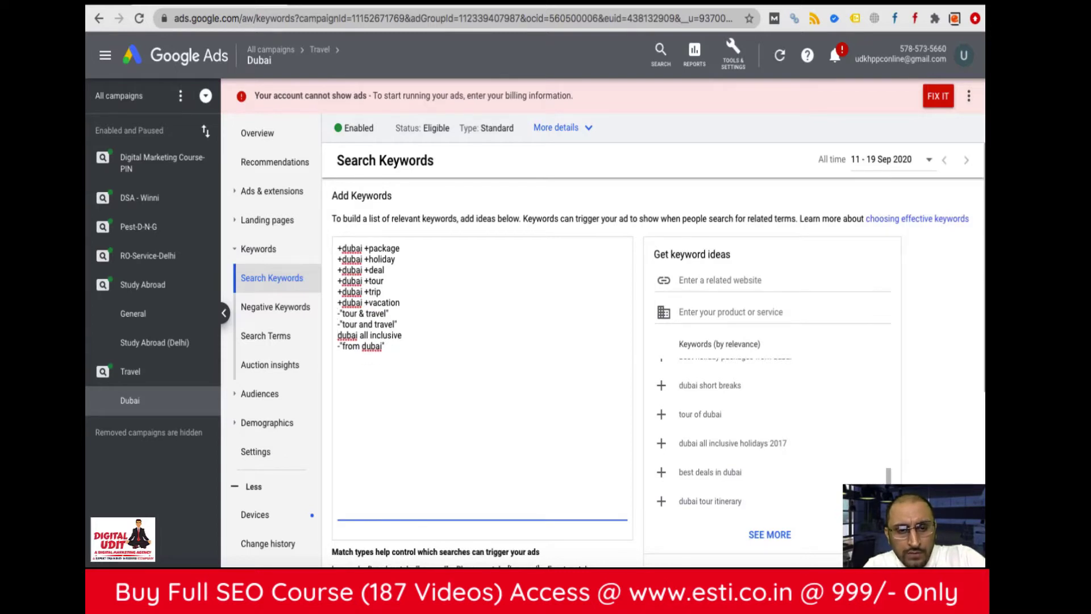
pyautogui.write('[')
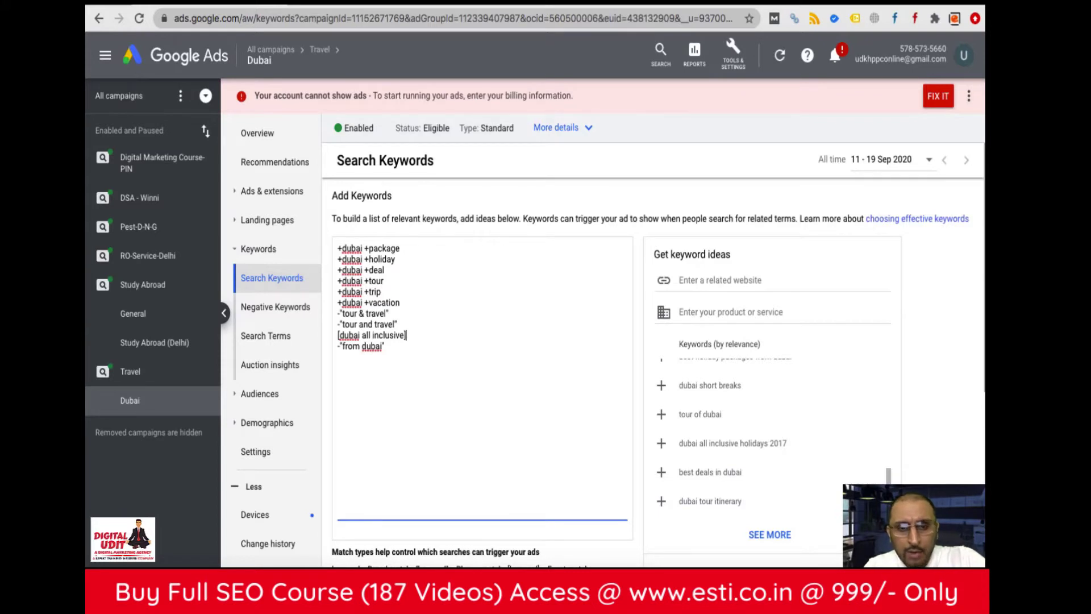
pyautogui.scroll(-3, 455, 401)
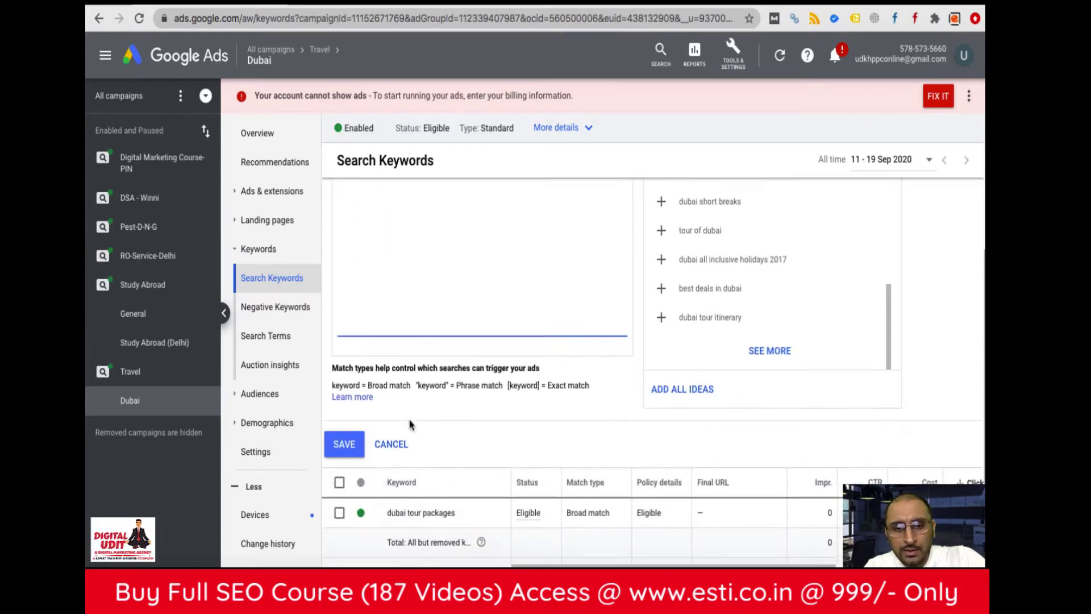
pyautogui.click(344, 443)
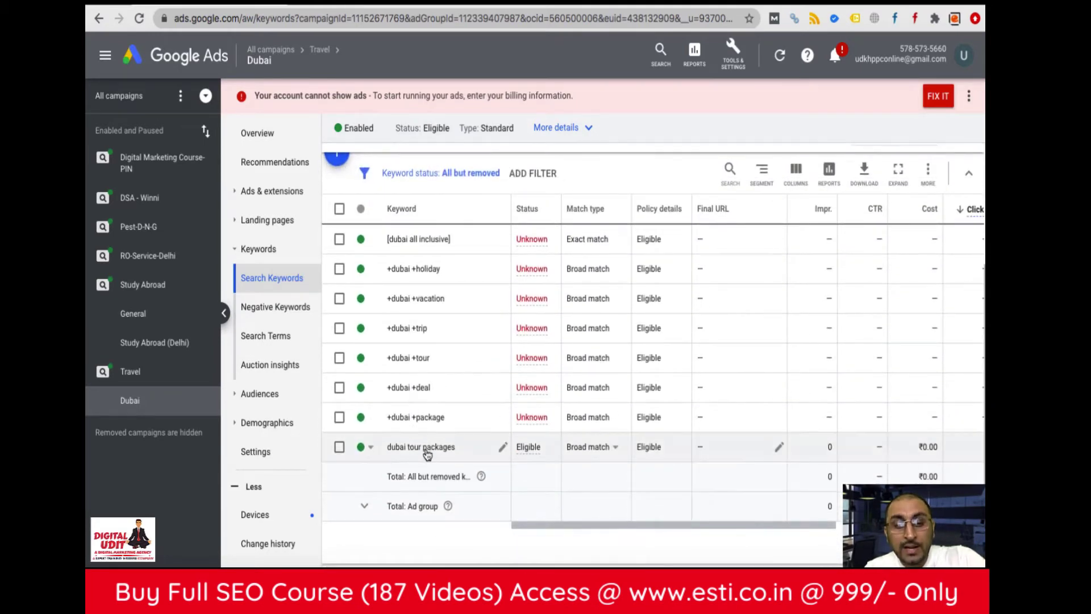
# - Permanently remove the existing broad match keyword "dubai tour packages" from the ad group
pyautogui.click(339, 446)
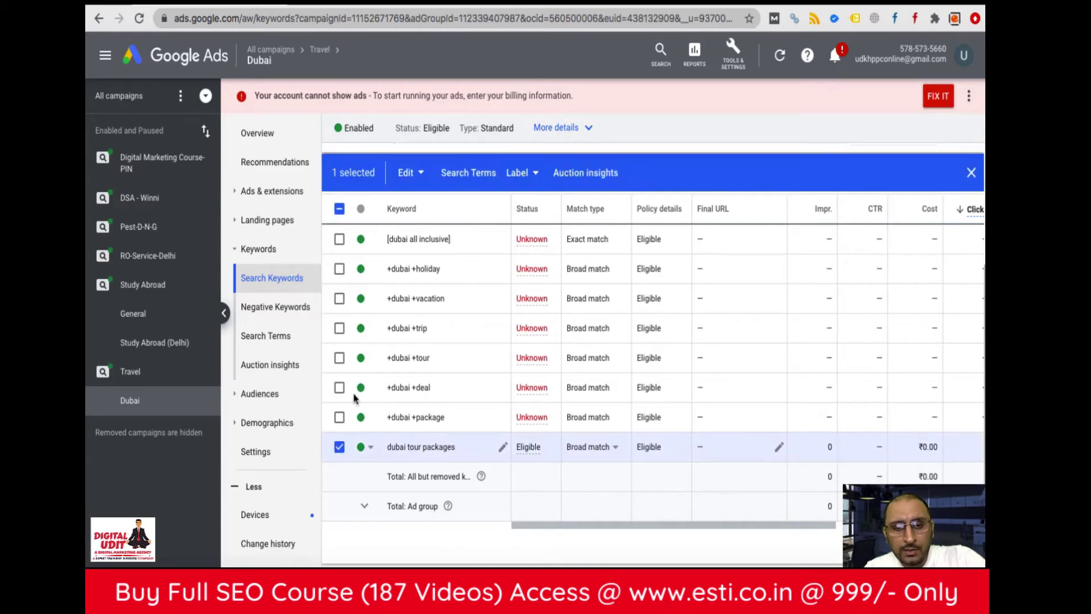
pyautogui.click(410, 174)
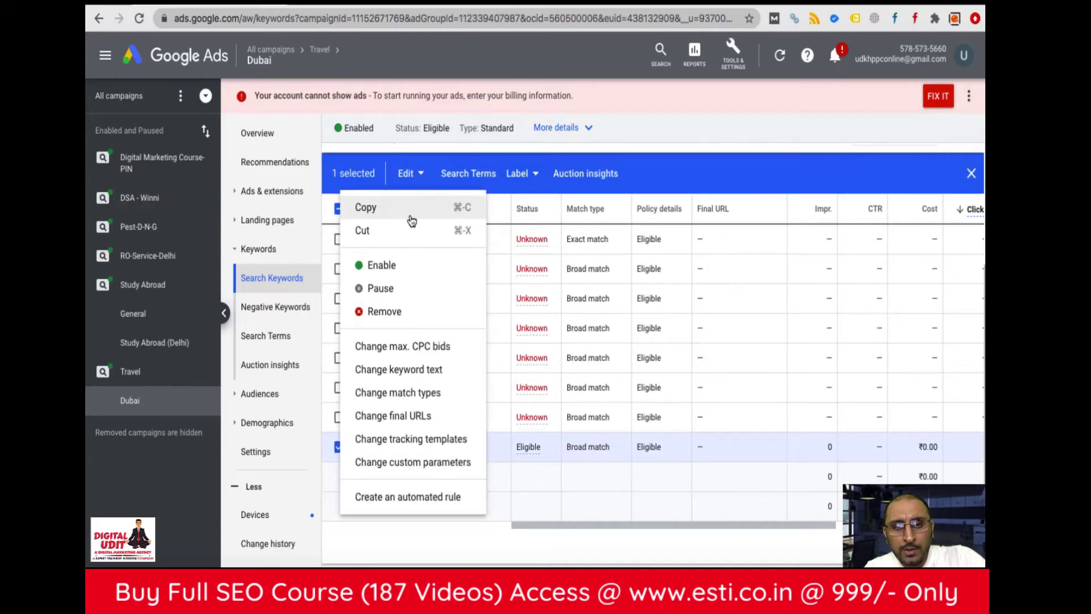
pyautogui.click(396, 312)
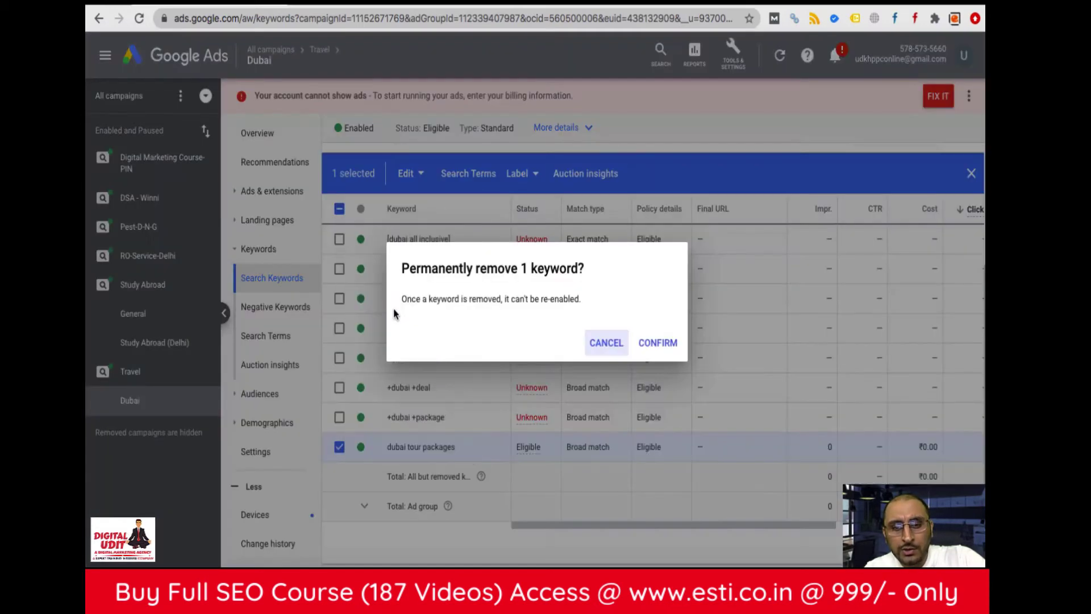
pyautogui.click(650, 341)
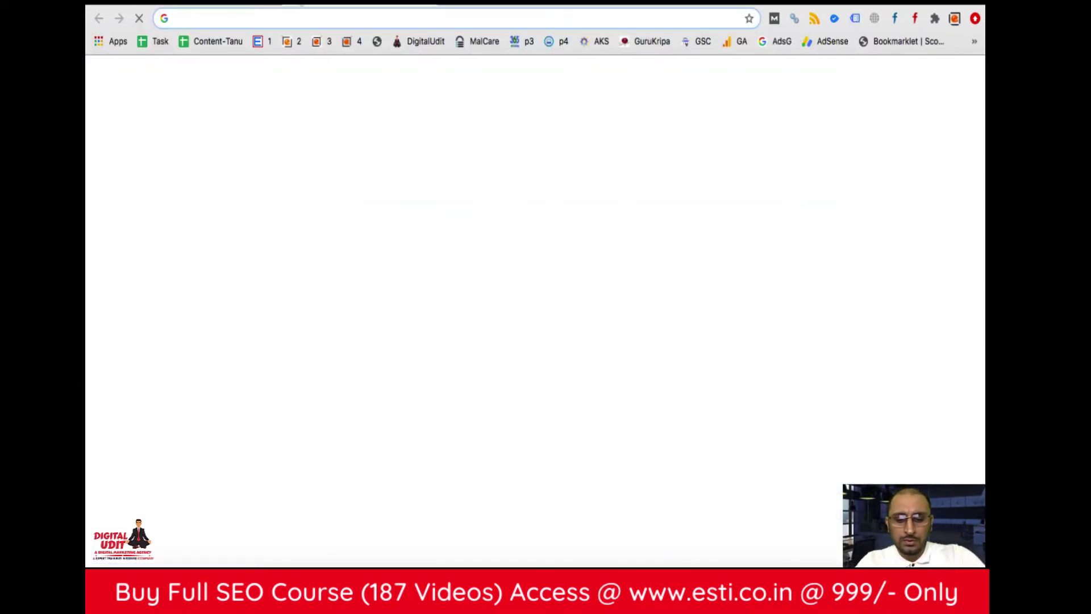
# - Search Google for "dubai tour packages" in a new browser tab
pyautogui.write('dubai tour')
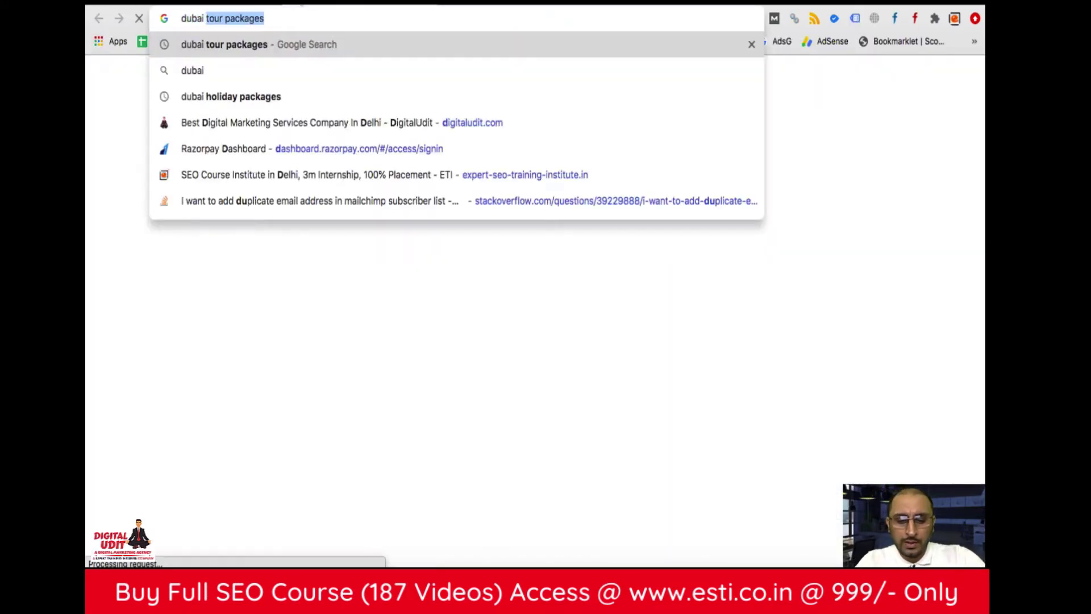
pyautogui.write(' package')
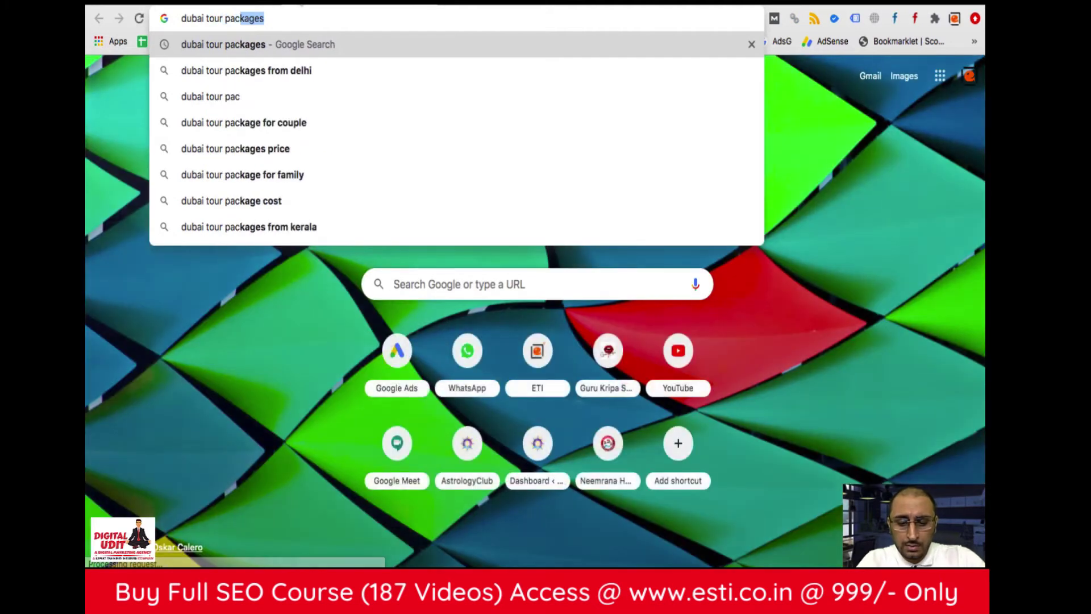
pyautogui.write('s')
pyautogui.press('Return')
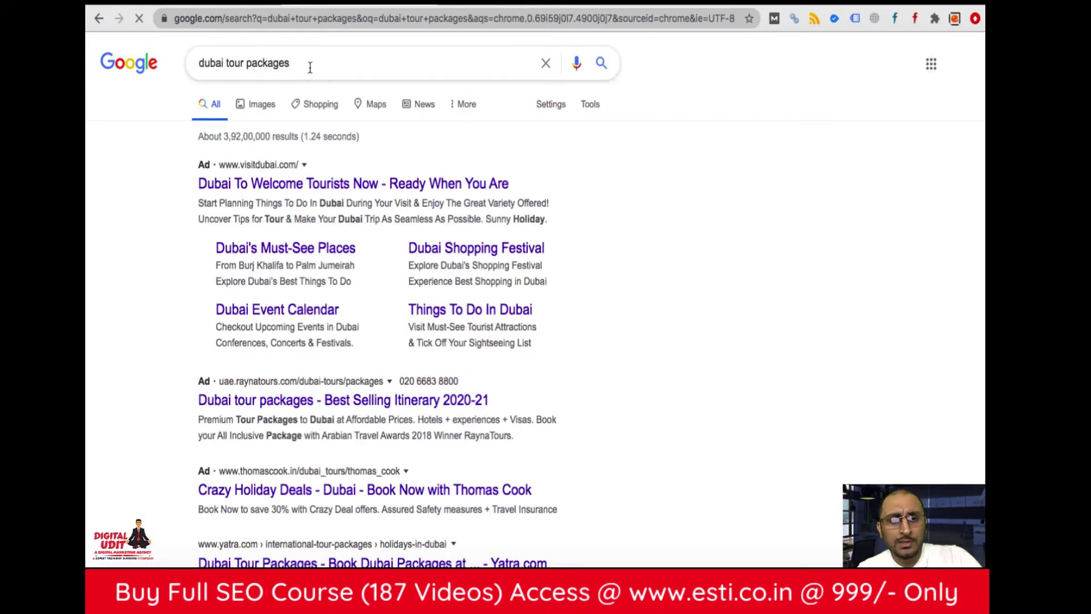
pyautogui.click(310, 67)
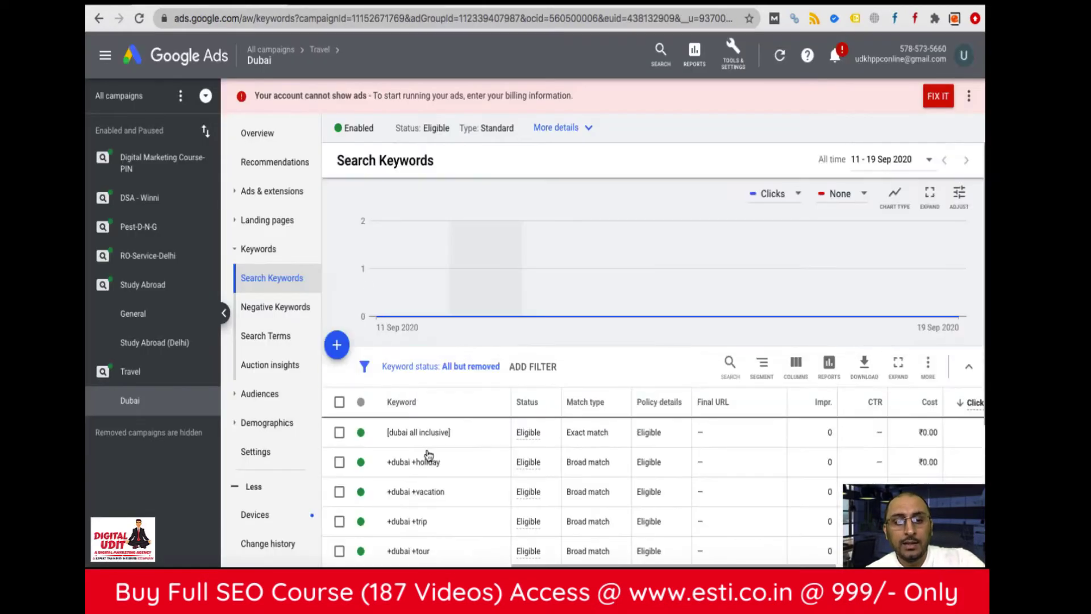
# - Back in Google Ads, start adding negative keywords to the Dubai ad group, entering mmt, makemytrip and make my trip on separate lines
pyautogui.click(292, 308)
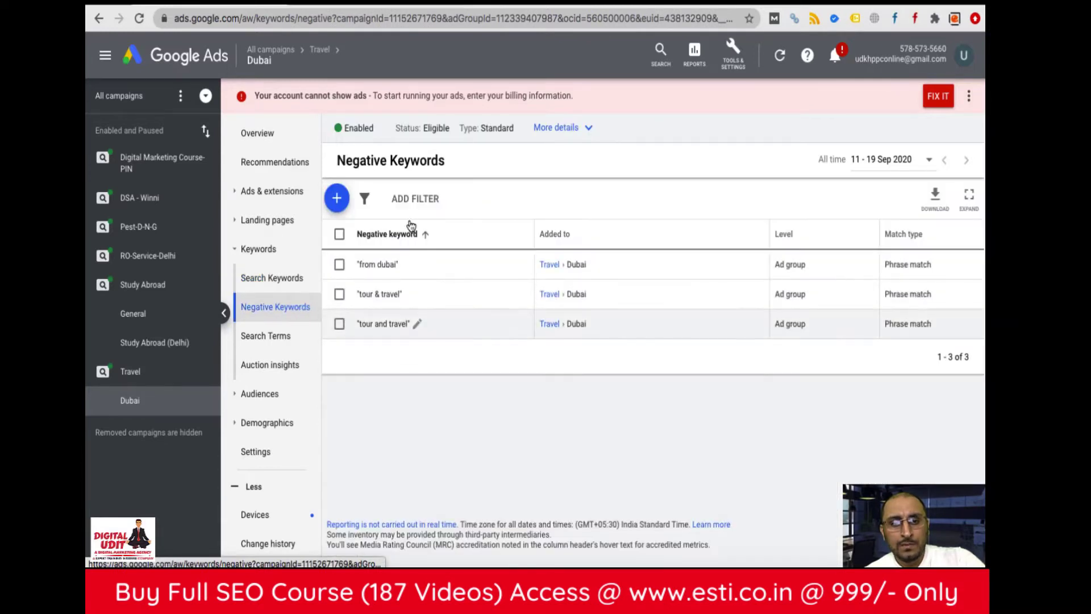
pyautogui.click(336, 197)
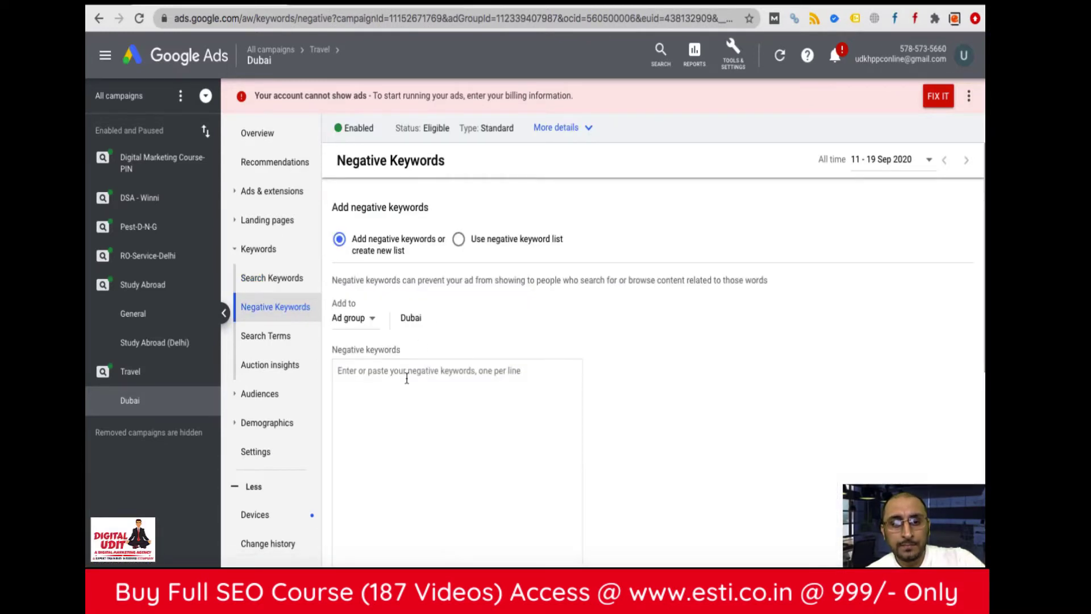
pyautogui.click(404, 386)
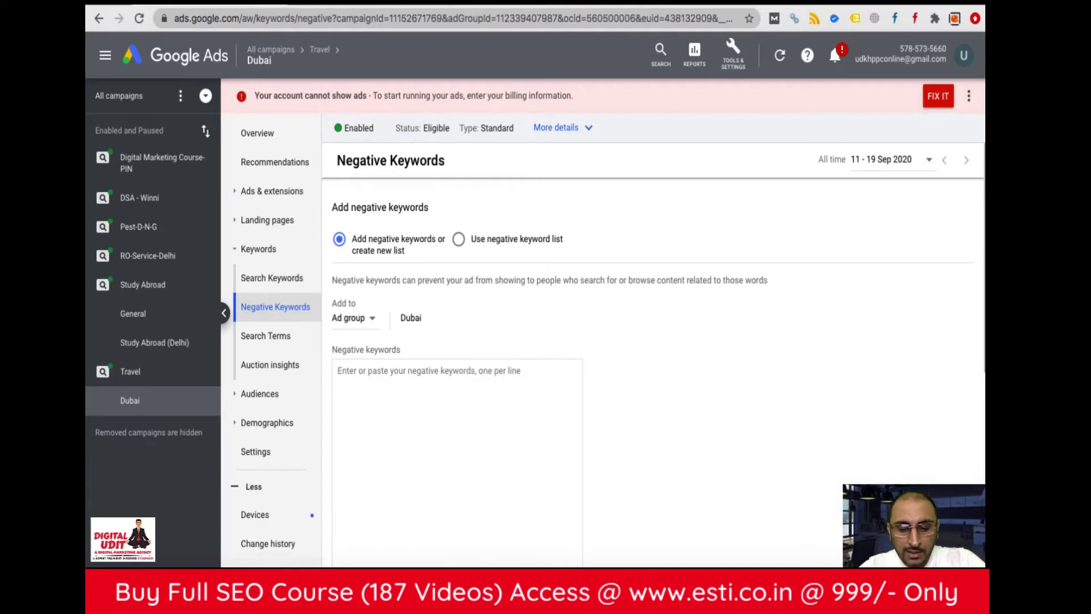
pyautogui.write('mmt')
pyautogui.press('Return')
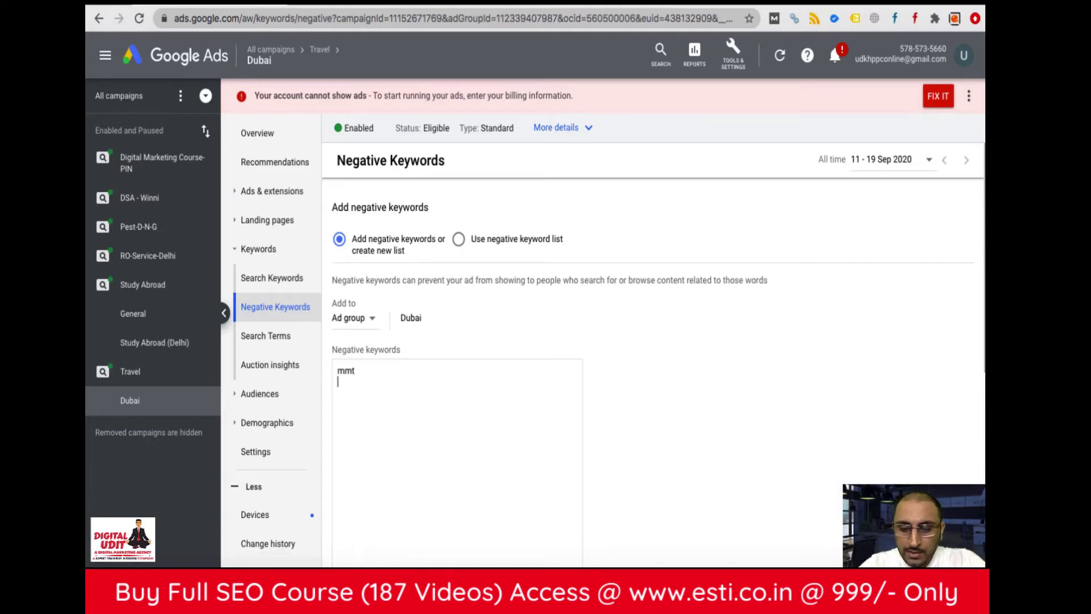
pyautogui.write('makemytr')
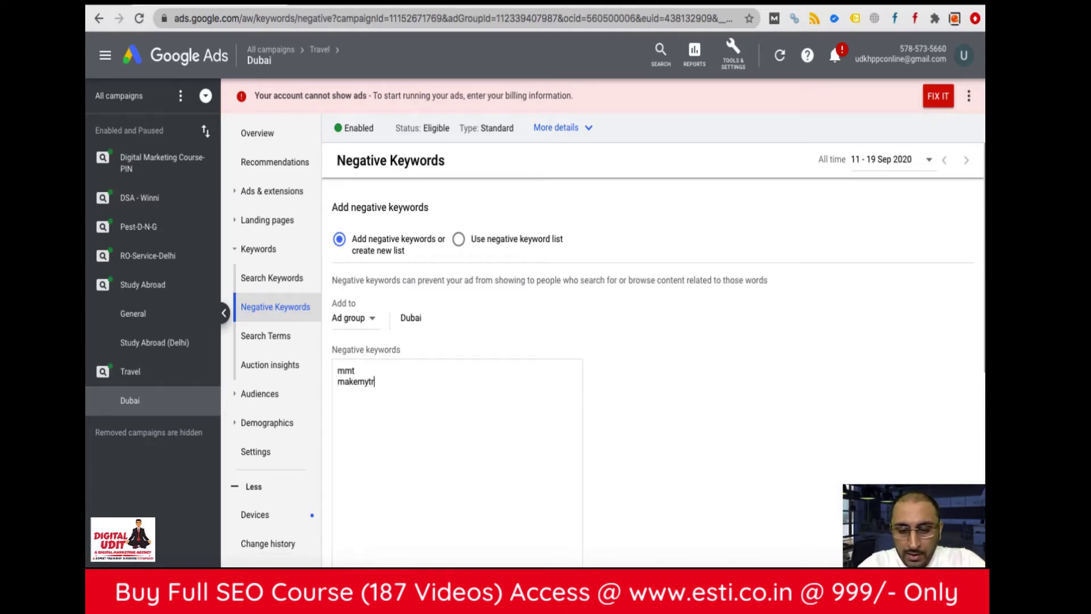
pyautogui.write('ip make ')
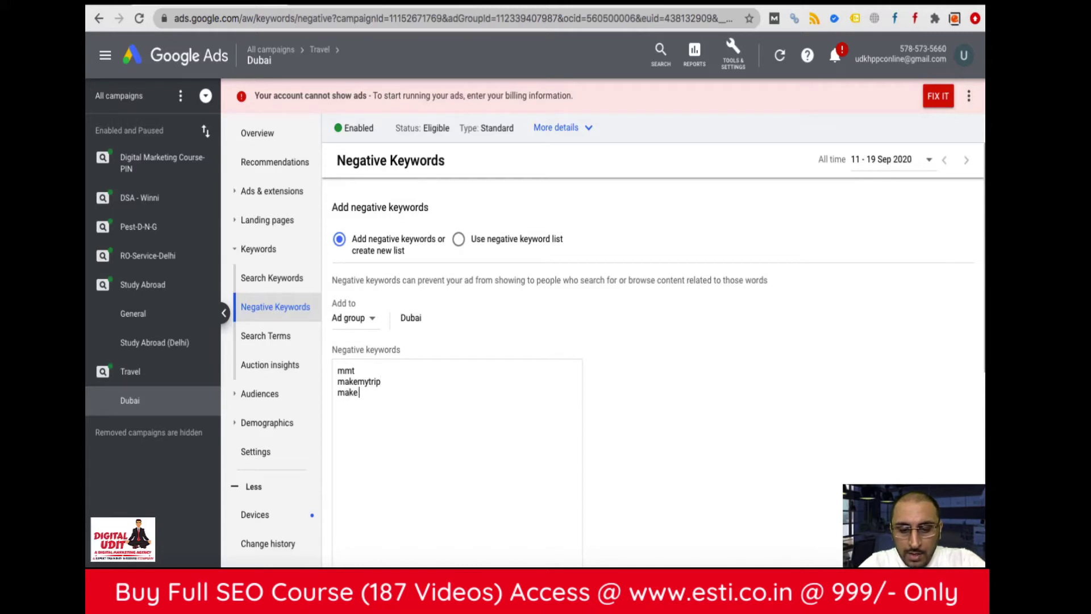
pyautogui.write('my trip')
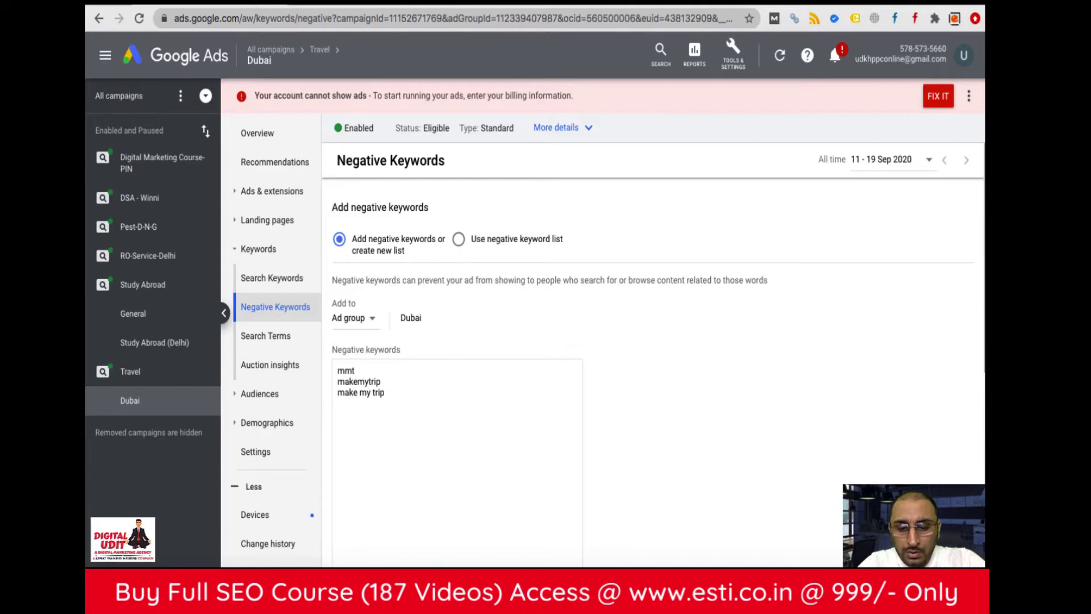
# - Add the negative keywords go ibibo, goibibo and yatra on separate lines below make my trip
pyautogui.write('go ibib')
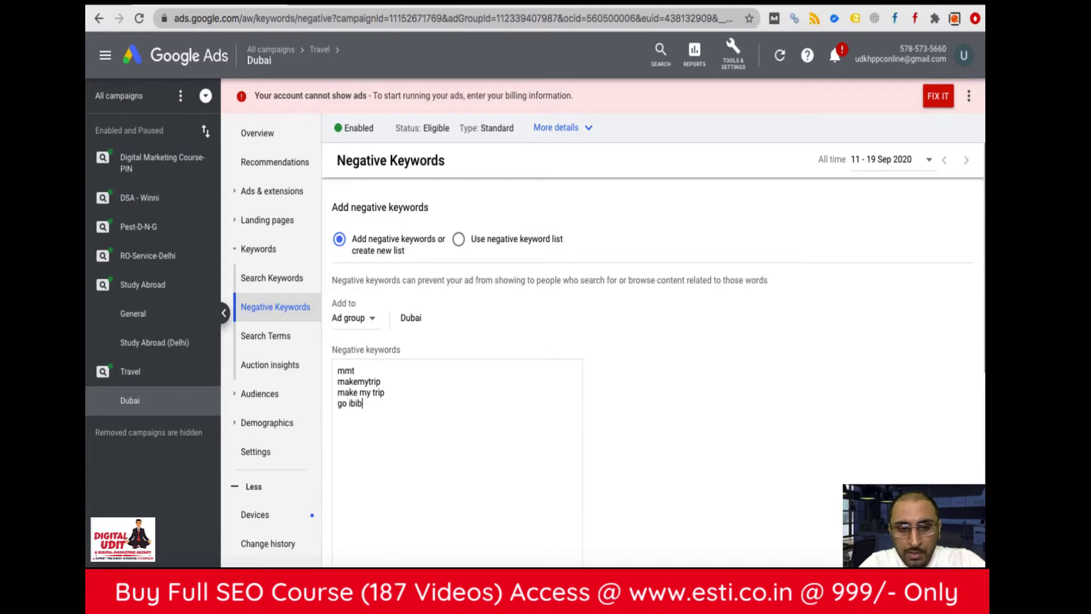
pyautogui.write('o')
pyautogui.press('Return')
pyautogui.write('go')
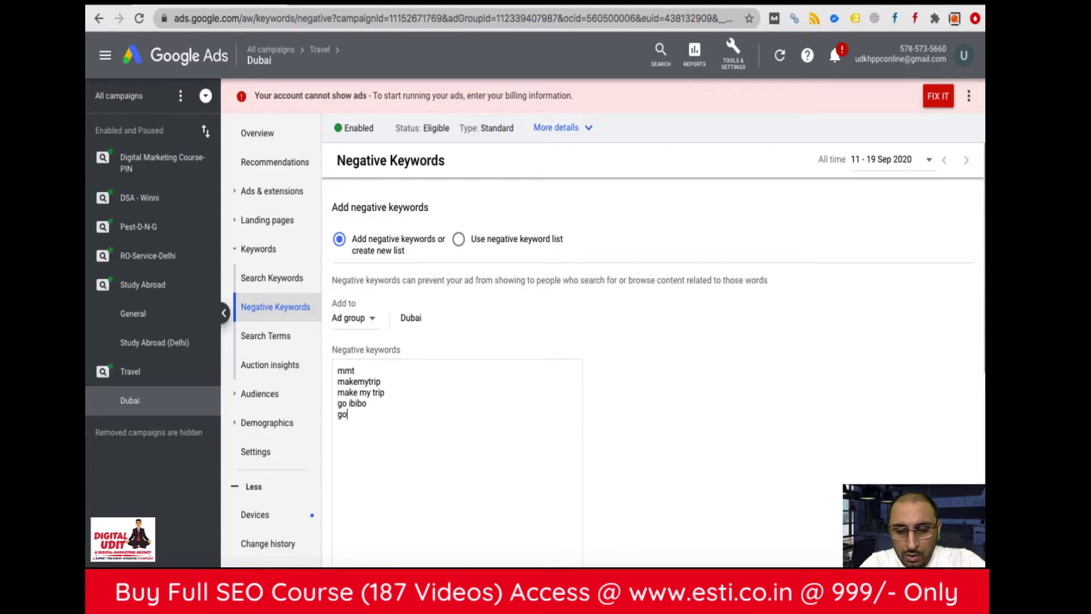
pyautogui.write('ibibo')
pyautogui.press('Return')
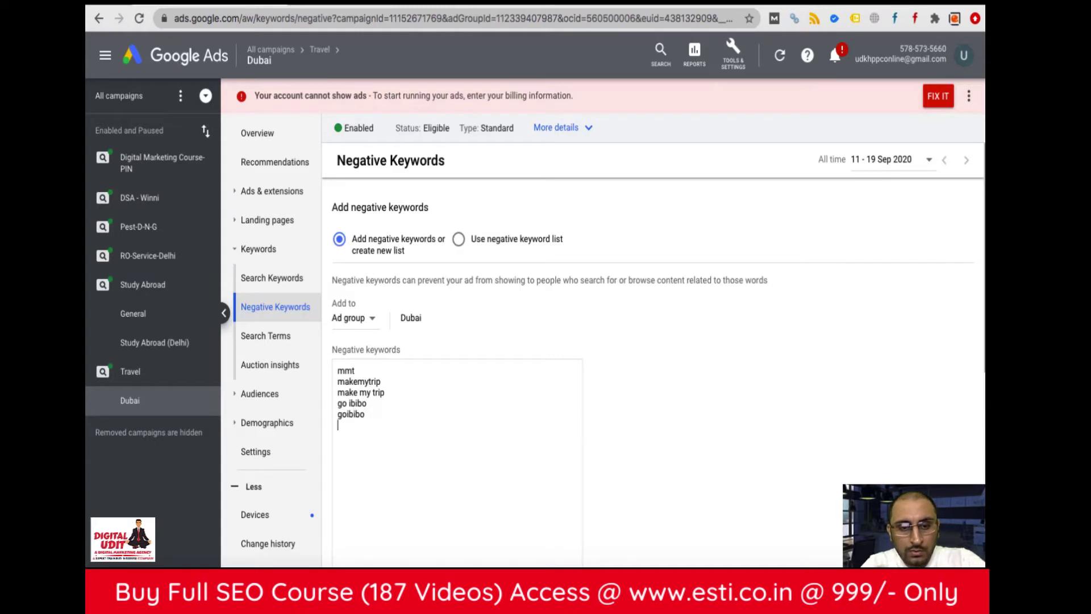
pyautogui.write('yatra')
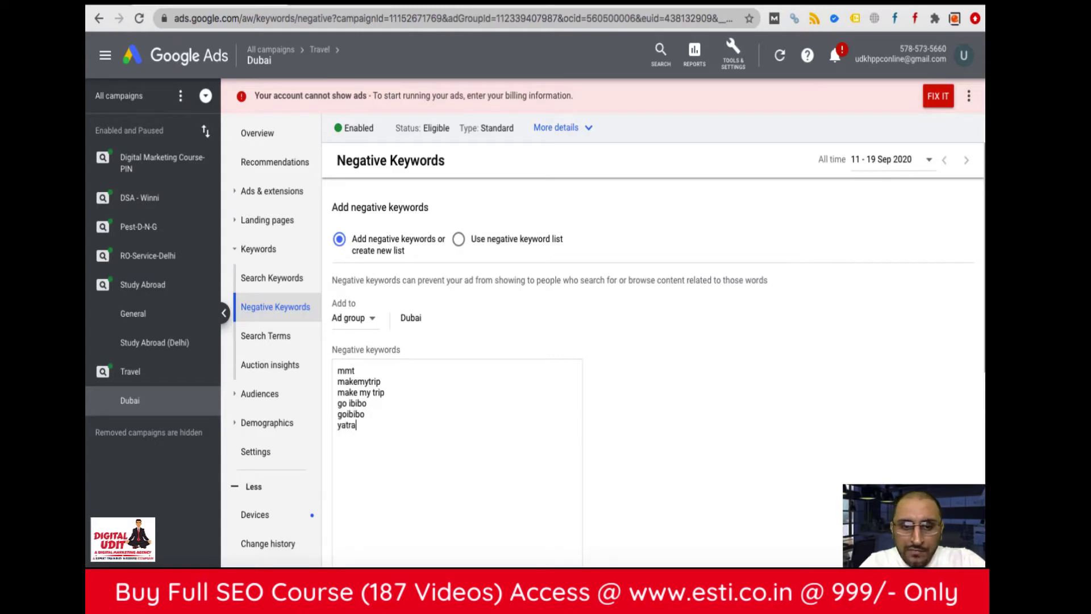
pyautogui.press('Return')
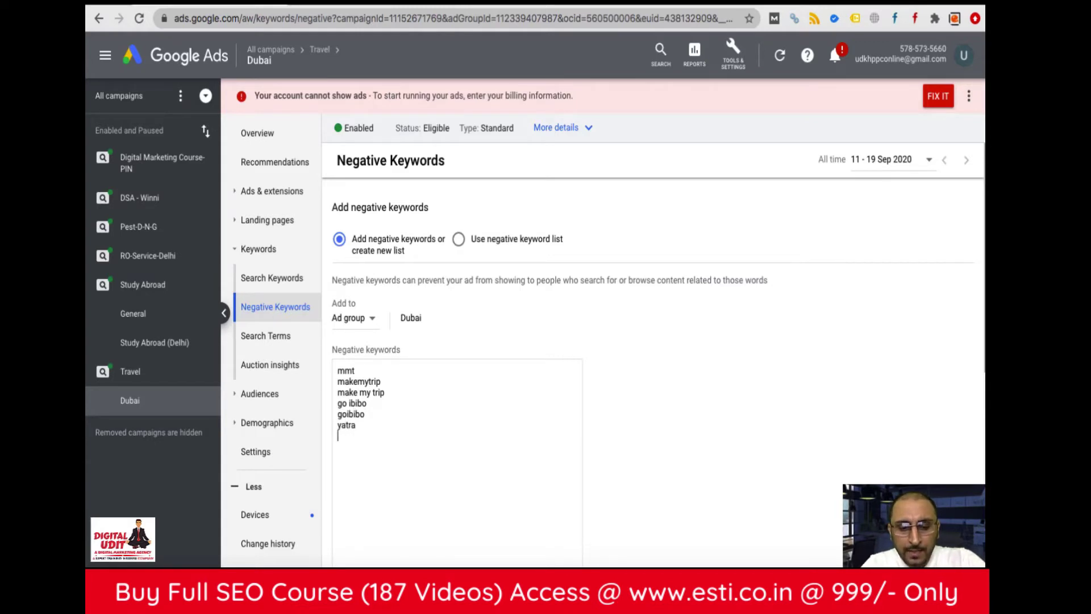
# - Add the negative keywords trivago and expedia on separate lines below yatra
pyautogui.write('tri')
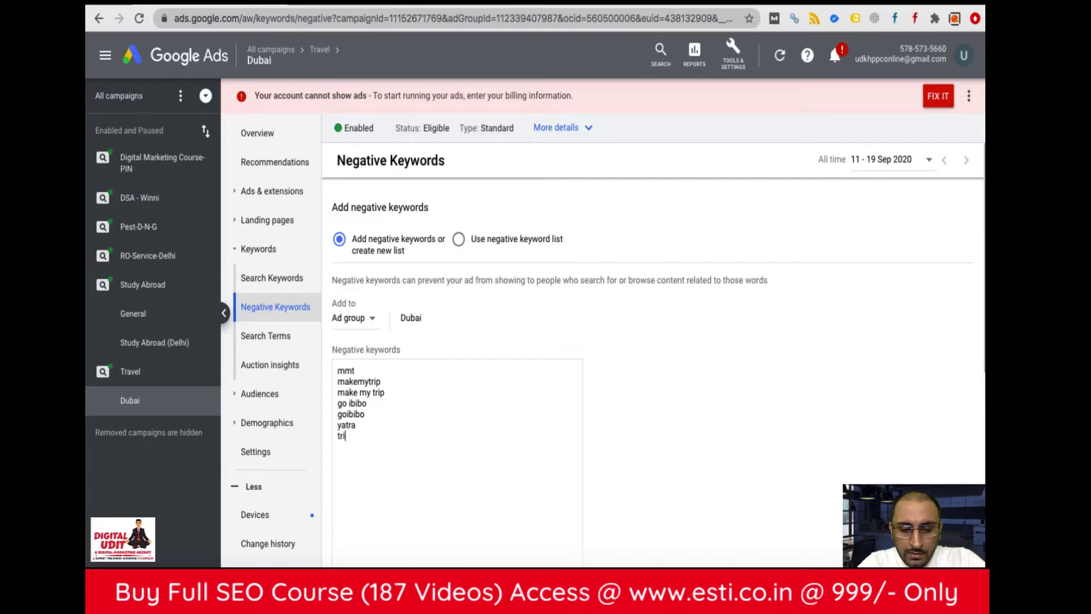
pyautogui.write('vago')
pyautogui.press('Return')
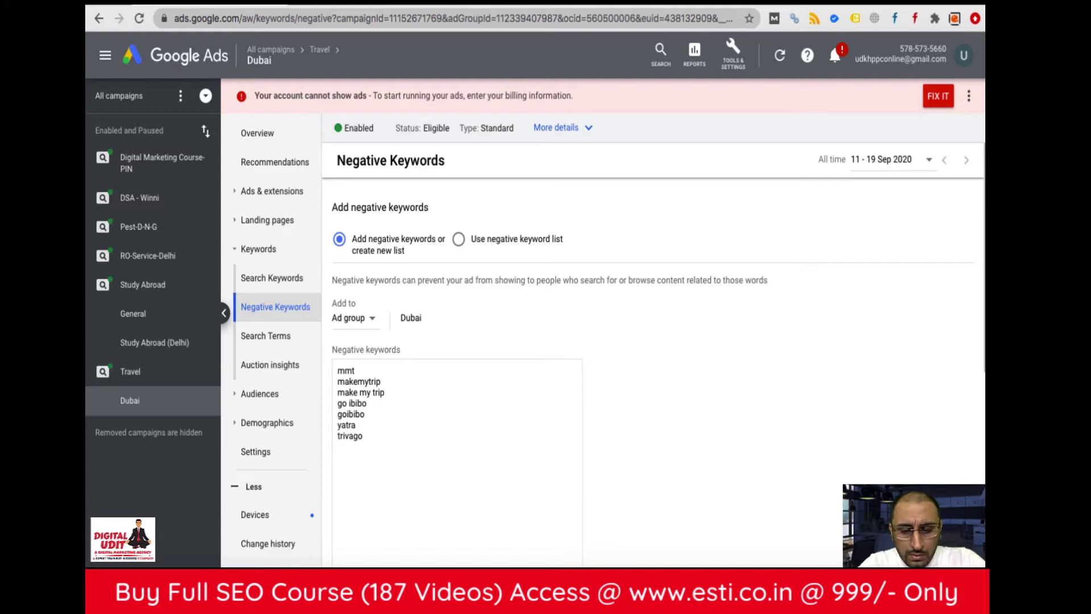
pyautogui.write('expedia')
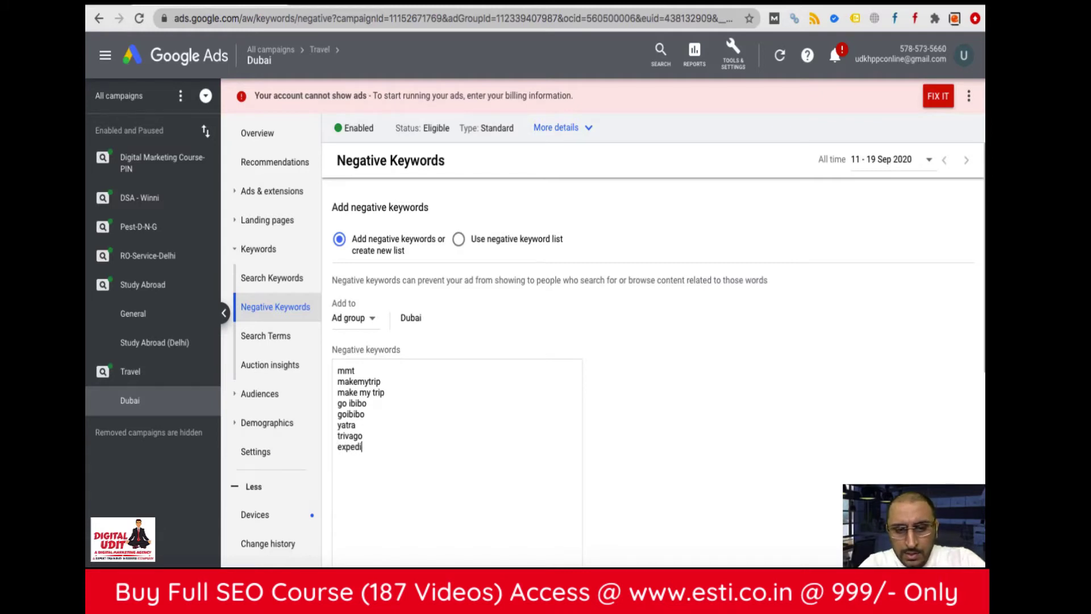
pyautogui.press('Return')
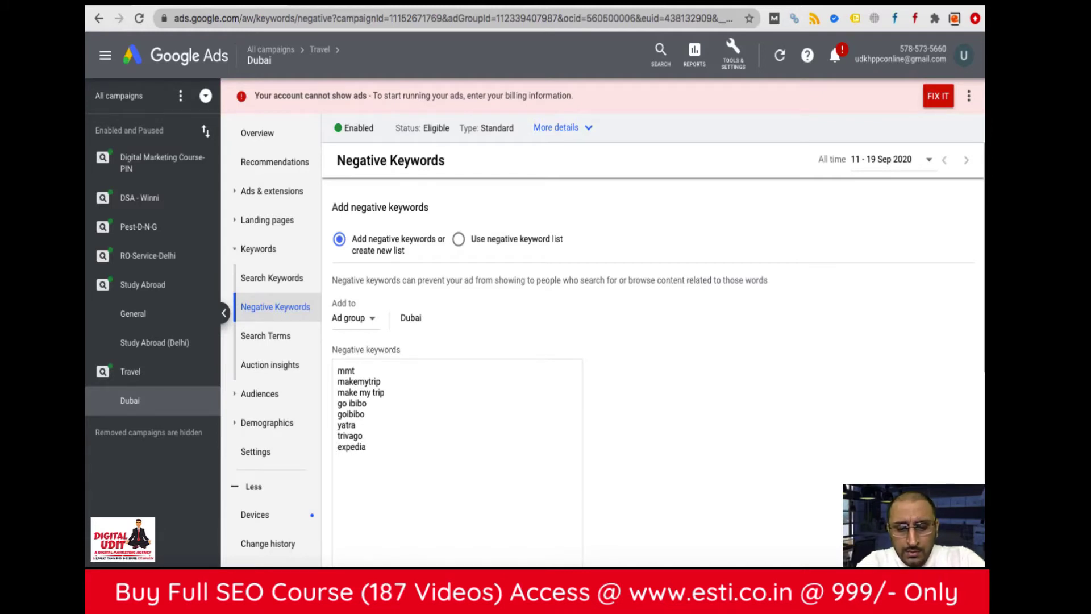
# - Add both spellings travel triangle and traveltriangle as negative keywords on separate lines below expedia
pyautogui.write('travel t')
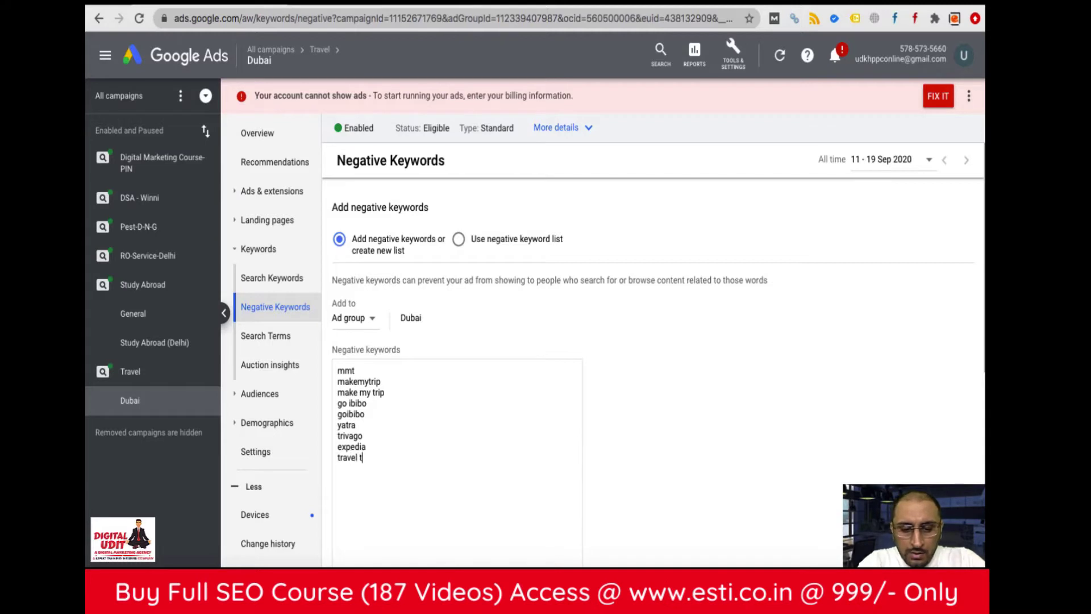
pyautogui.write('ria')
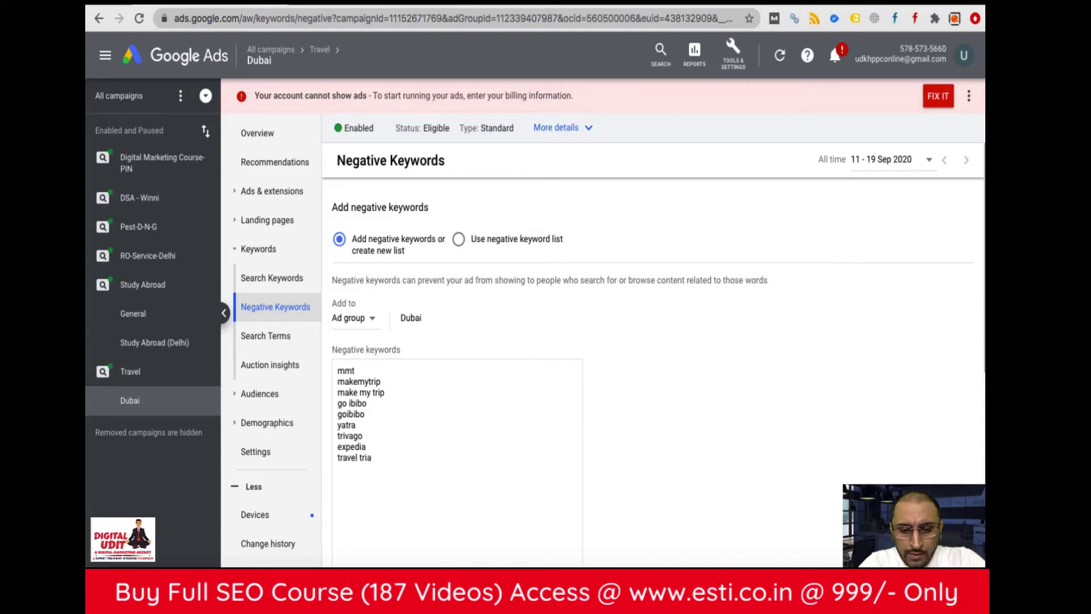
pyautogui.write('ngle')
pyautogui.press('Return')
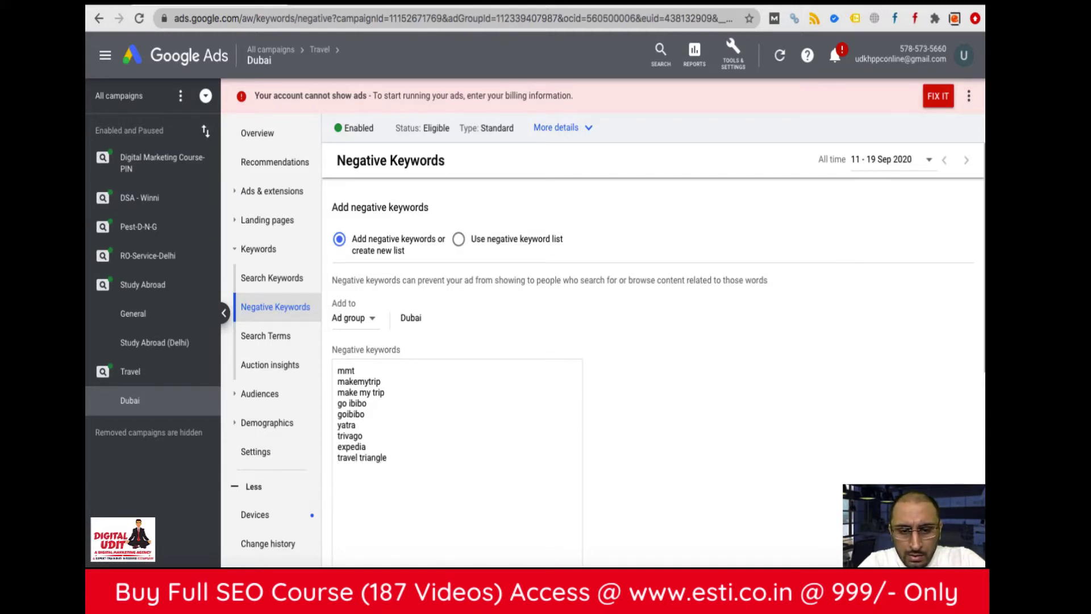
pyautogui.write('travel')
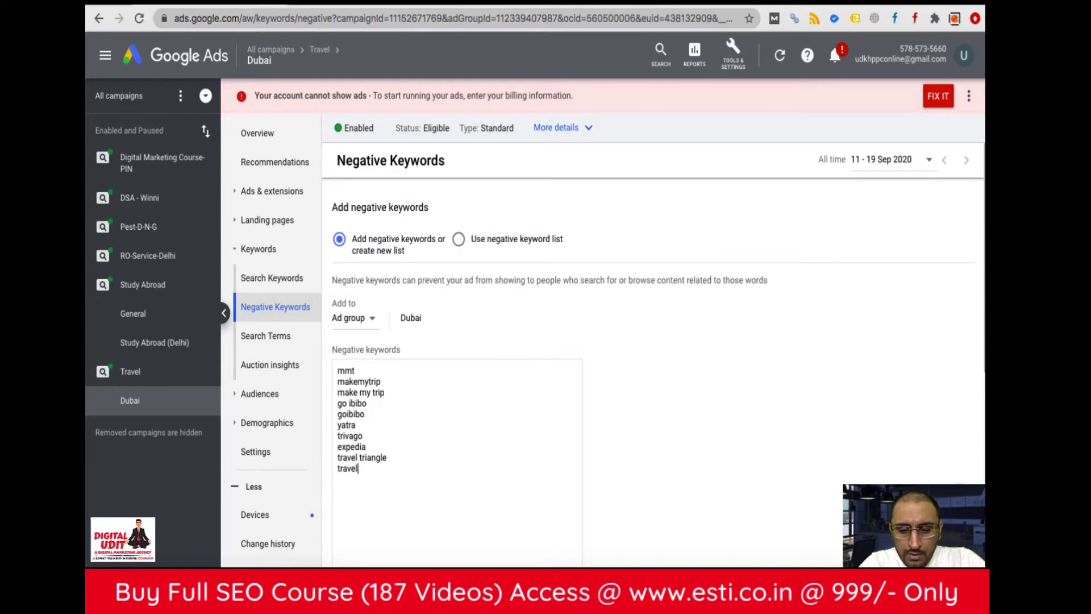
pyautogui.write('triangle')
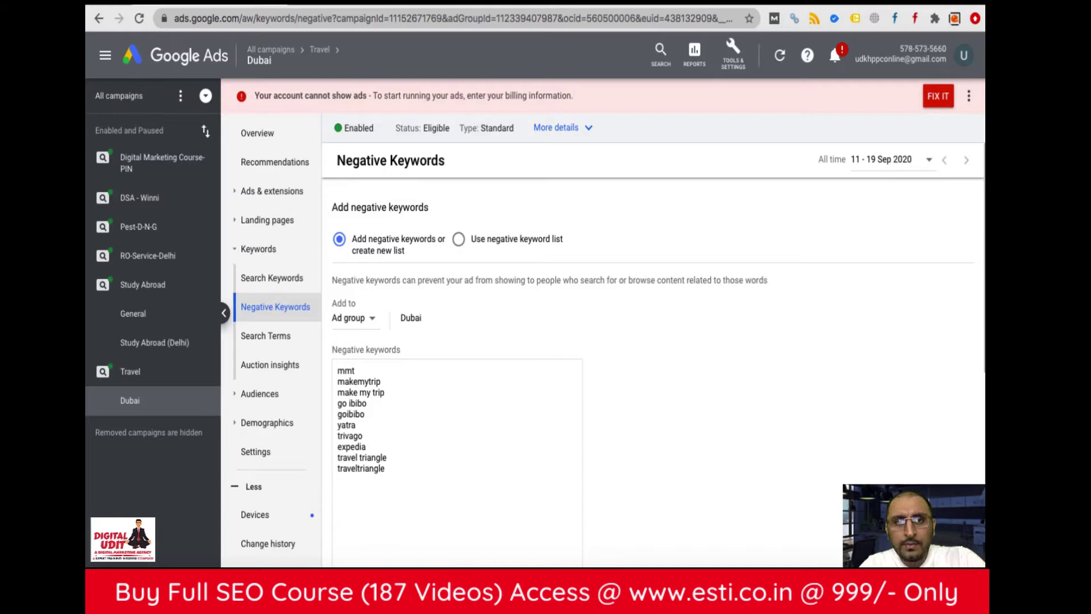
pyautogui.press('Return')
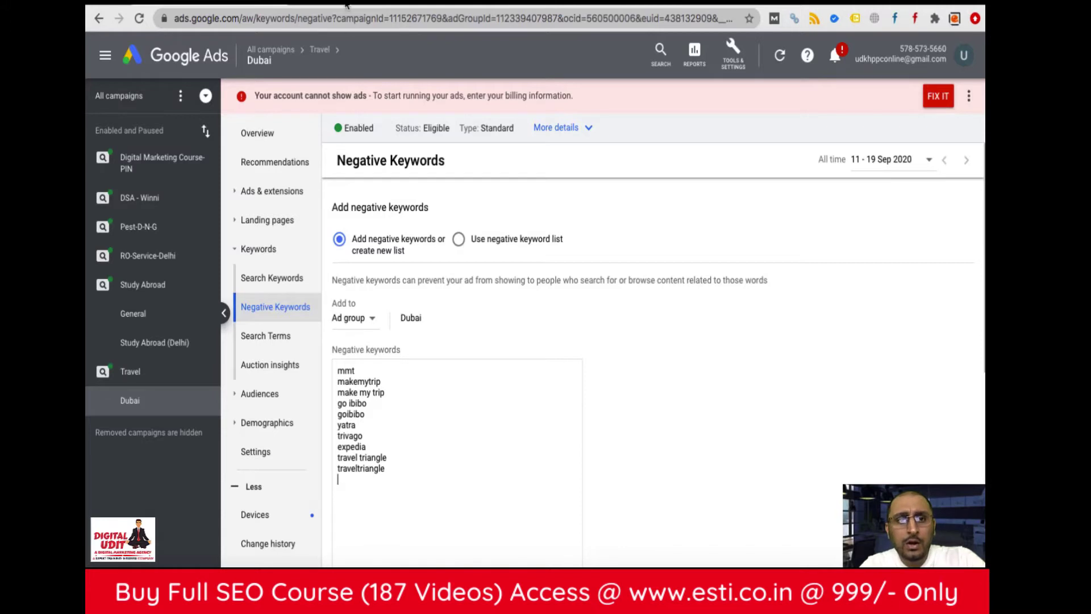
# - Check the Google results for competitors, then add rayna and the phrase match "visitdubai" to the negative keywords in Google Ads
pyautogui.click(341, 5)
pyautogui.click(740, 386)
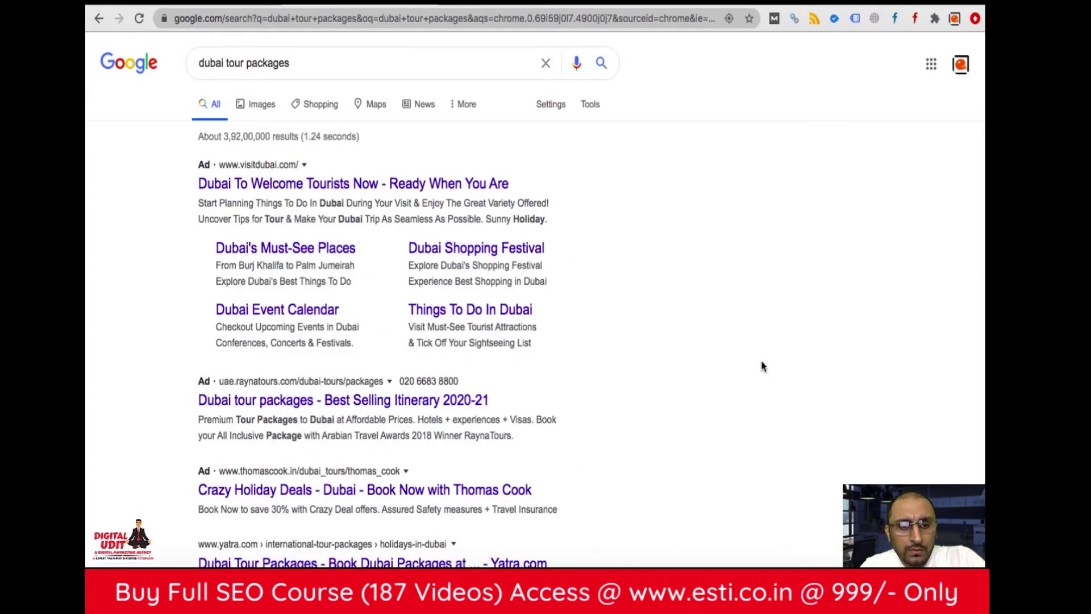
pyautogui.scroll(-5, 762, 367)
pyautogui.scroll(4, 762, 366)
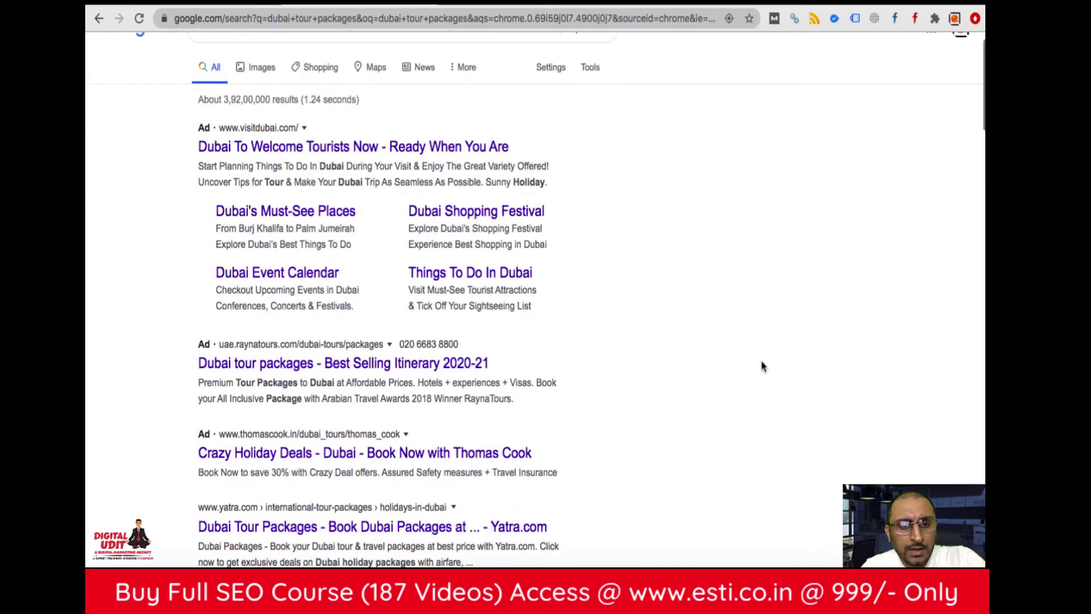
pyautogui.click(271, 4)
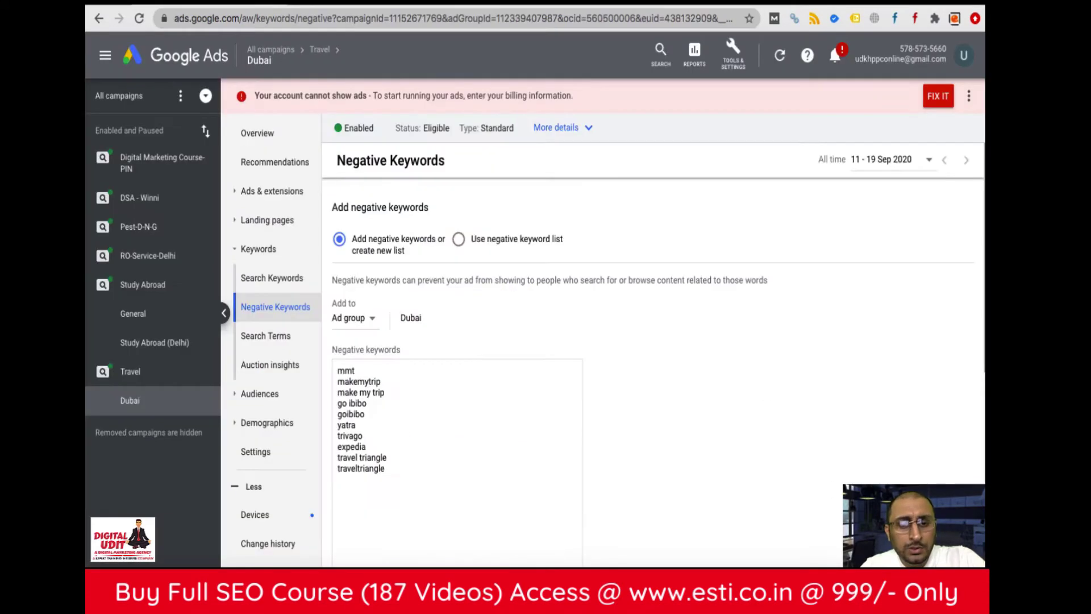
pyautogui.write('rayna')
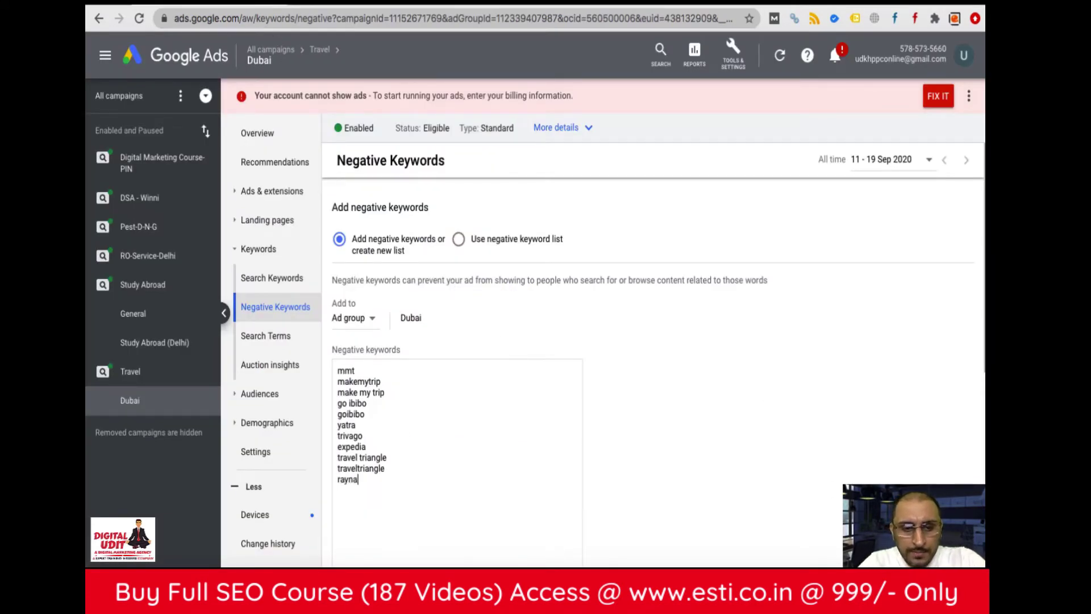
pyautogui.press('Return')
pyautogui.write('v')
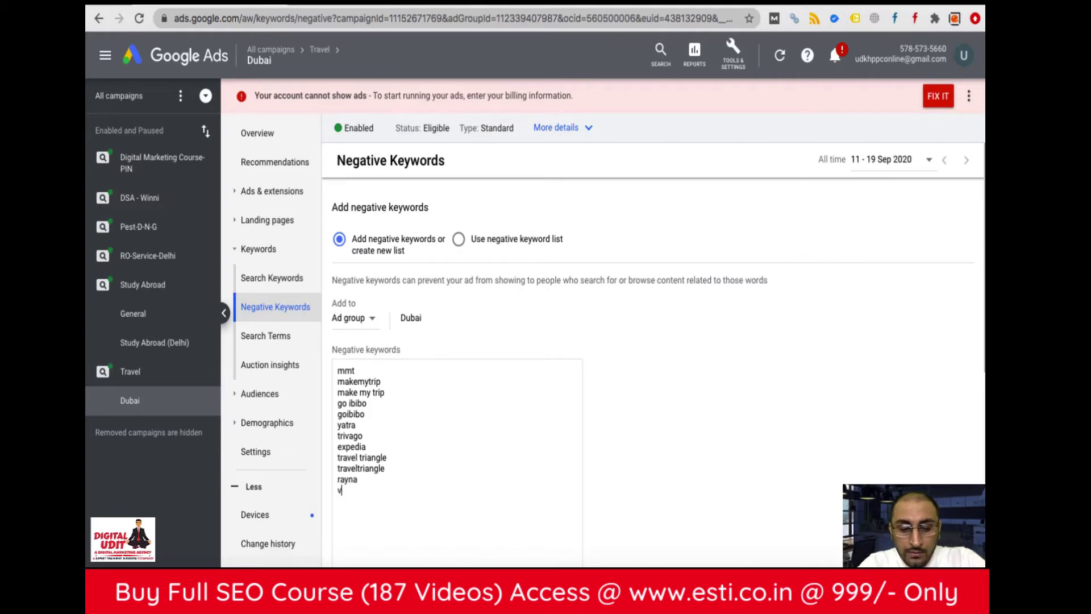
pyautogui.write('isitdu')
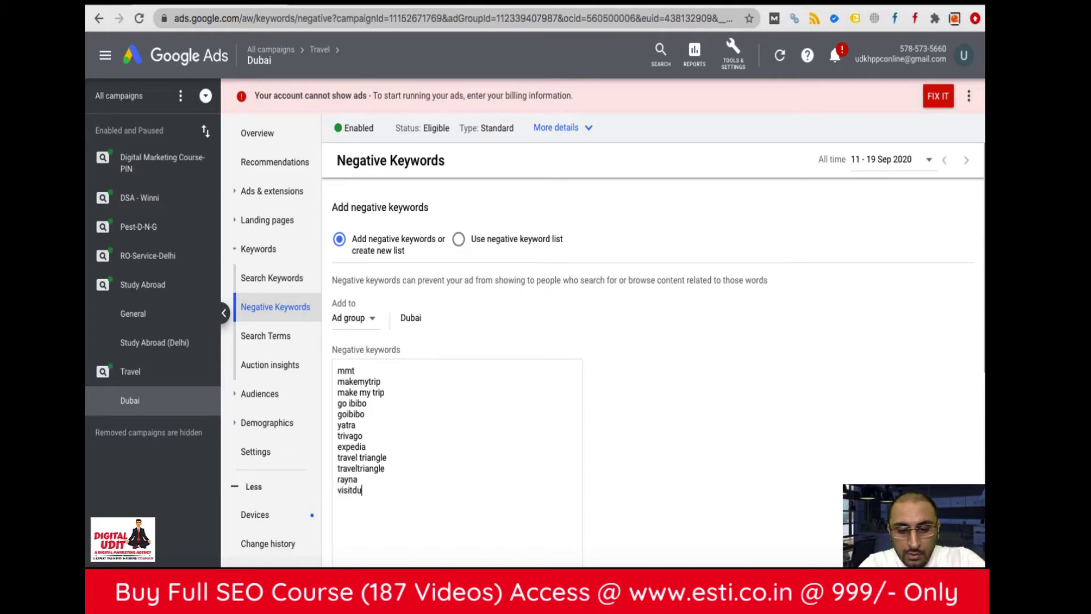
pyautogui.write('bai')
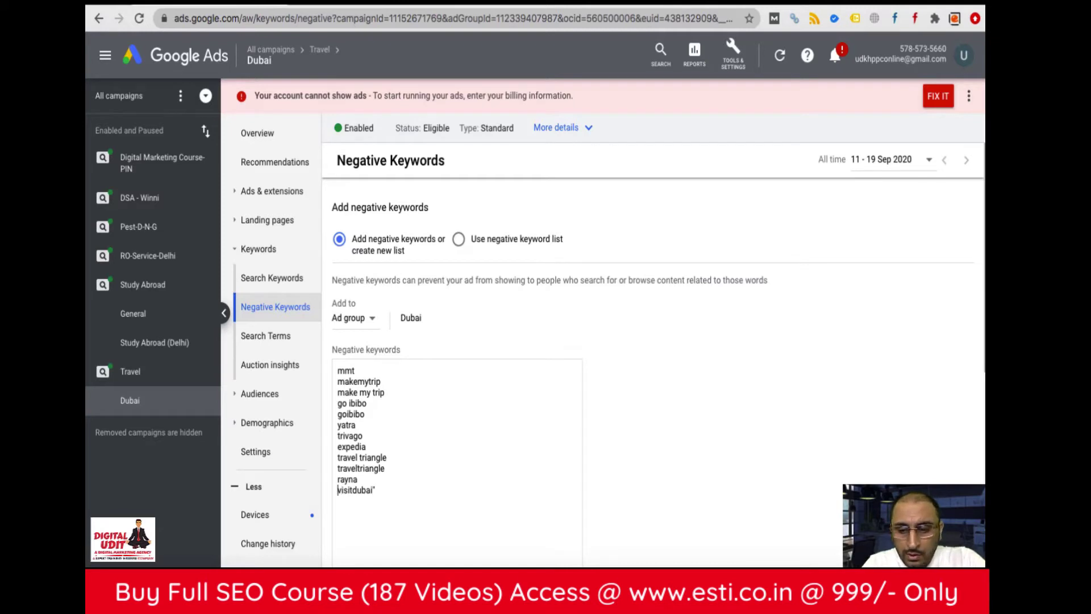
pyautogui.write('"')
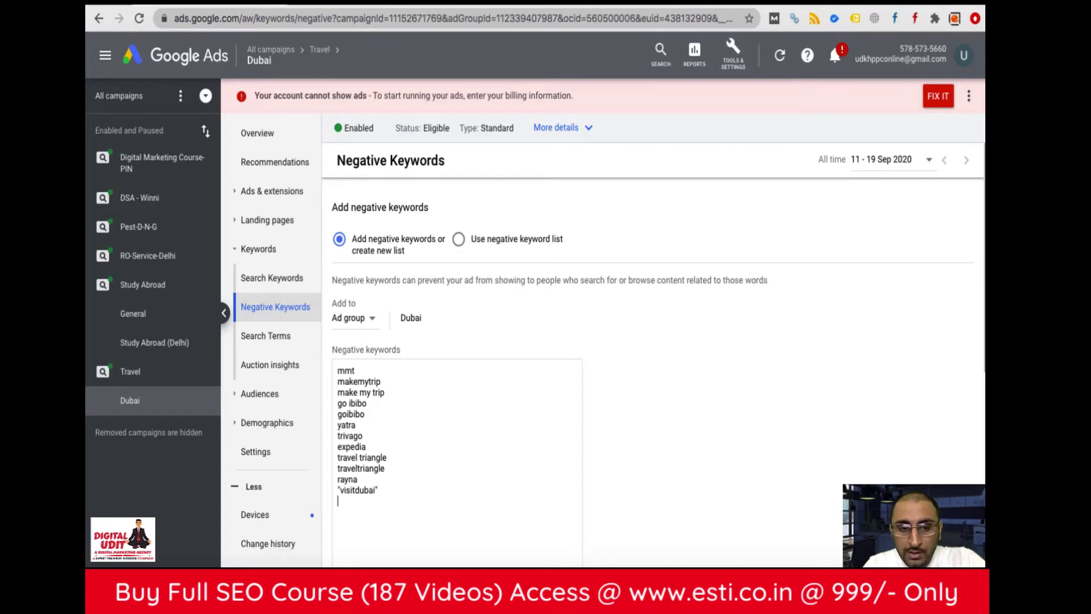
# - Recheck the ads in the Google results and add thomas as a negative keyword below "visitdubai" in Google Ads
pyautogui.click(348, 6)
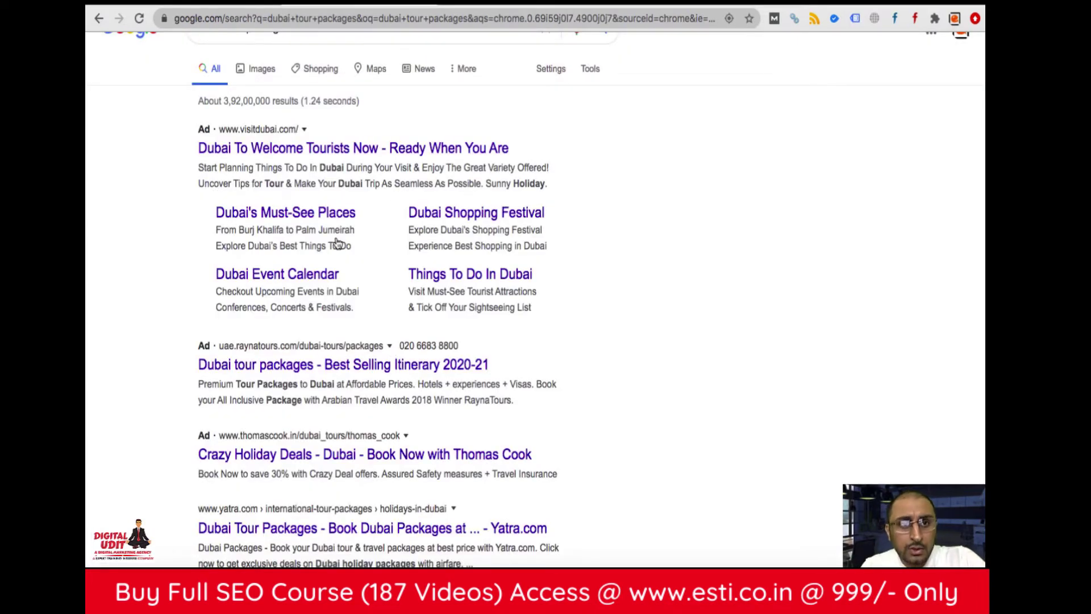
pyautogui.click(214, 6)
pyautogui.press('Return')
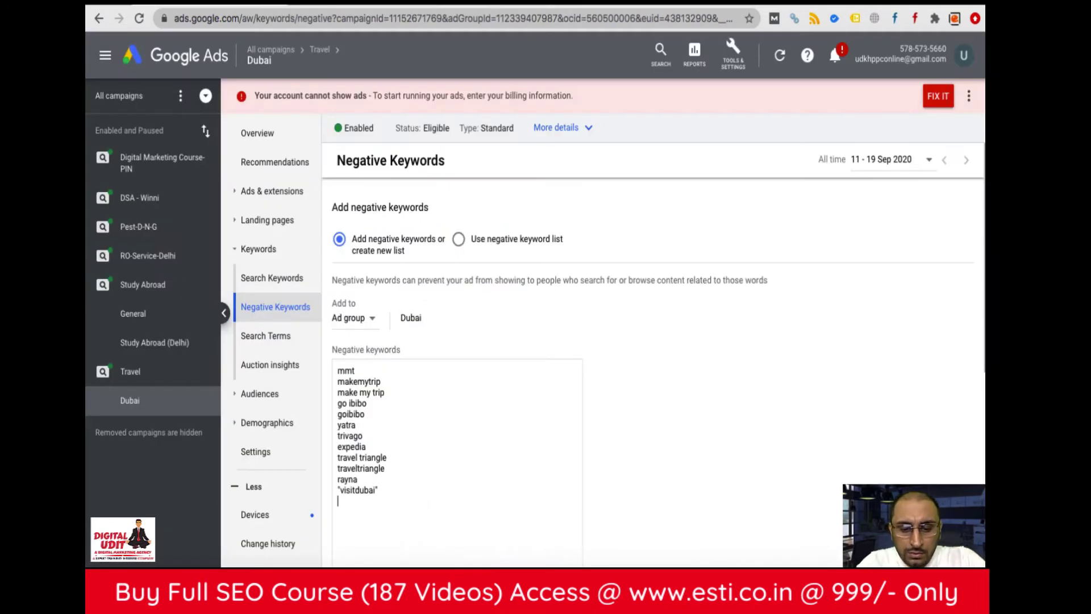
pyautogui.write('thomas')
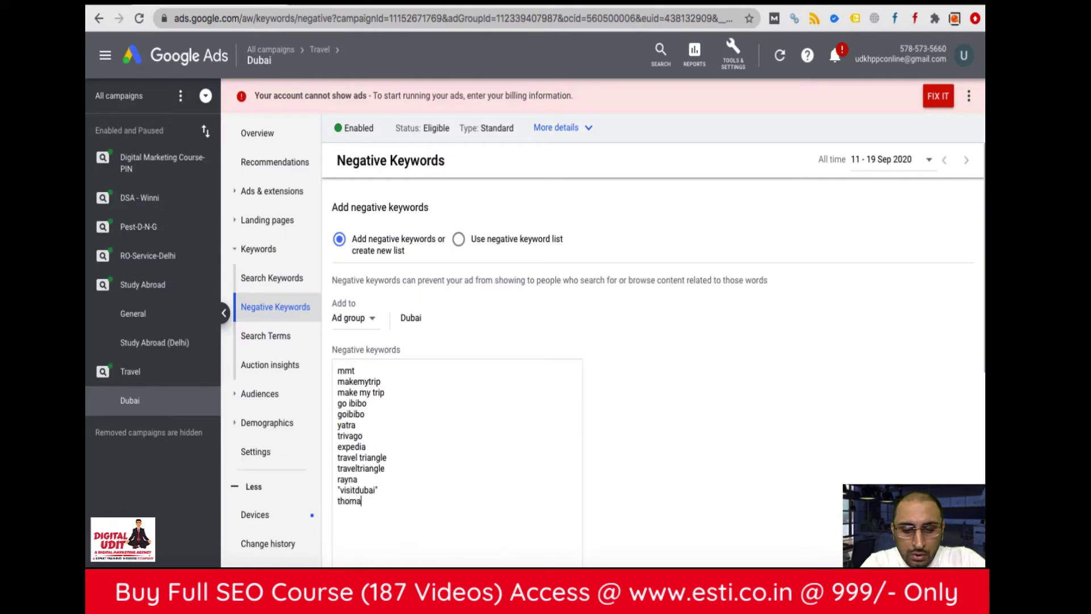
# - Look through more Google results for competitors and add sotc, veena and kesari as negative keywords on separate lines in Google Ads
pyautogui.click(324, 6)
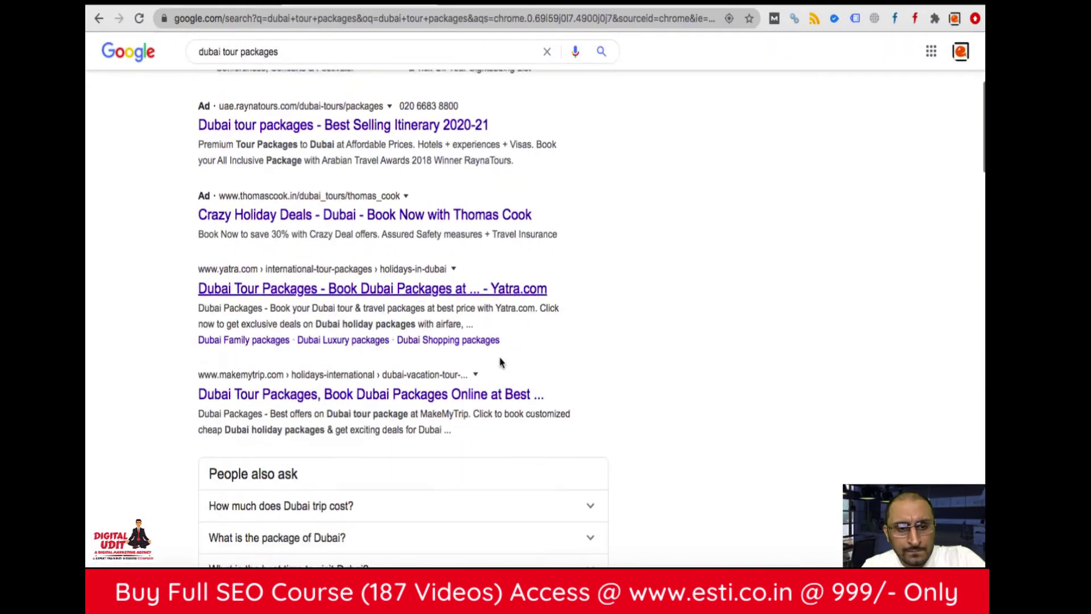
pyautogui.scroll(-10, 359, 396)
pyautogui.scroll(-10, 359, 396)
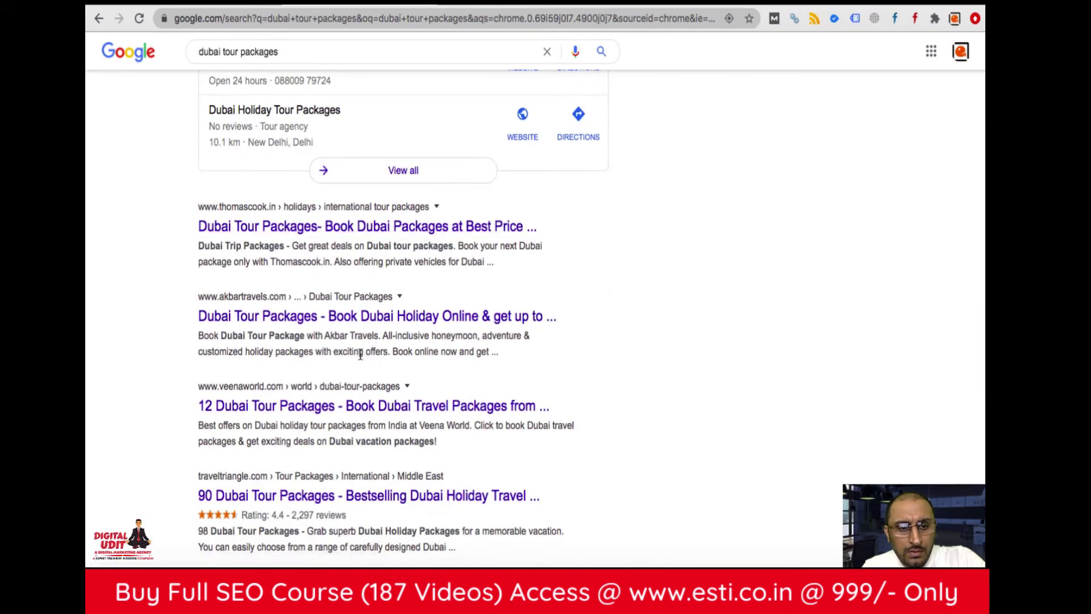
pyautogui.click(193, 7)
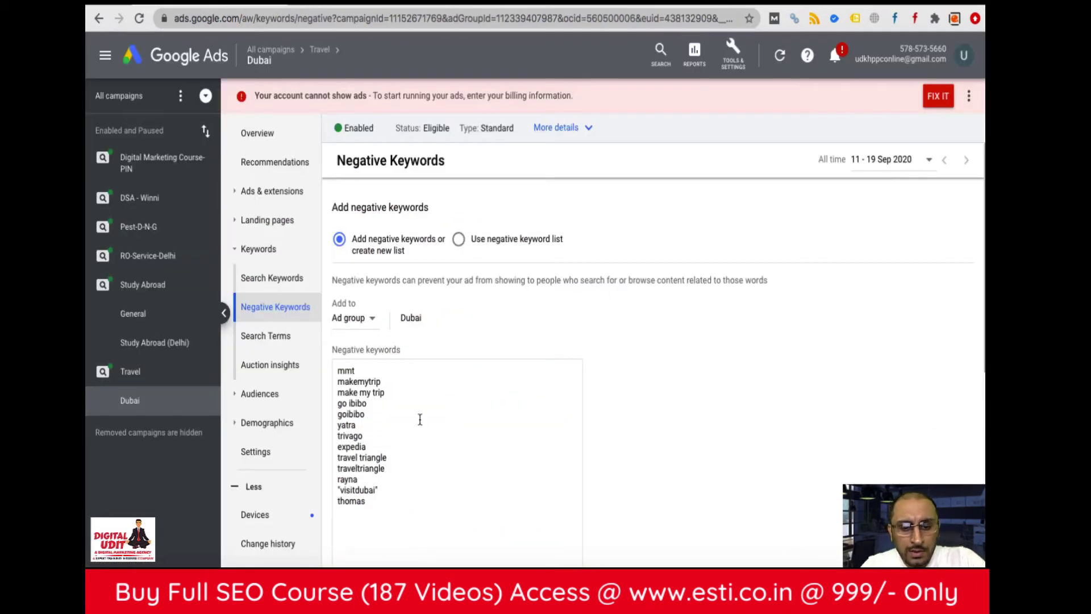
pyautogui.press('Return')
pyautogui.write('sotc ')
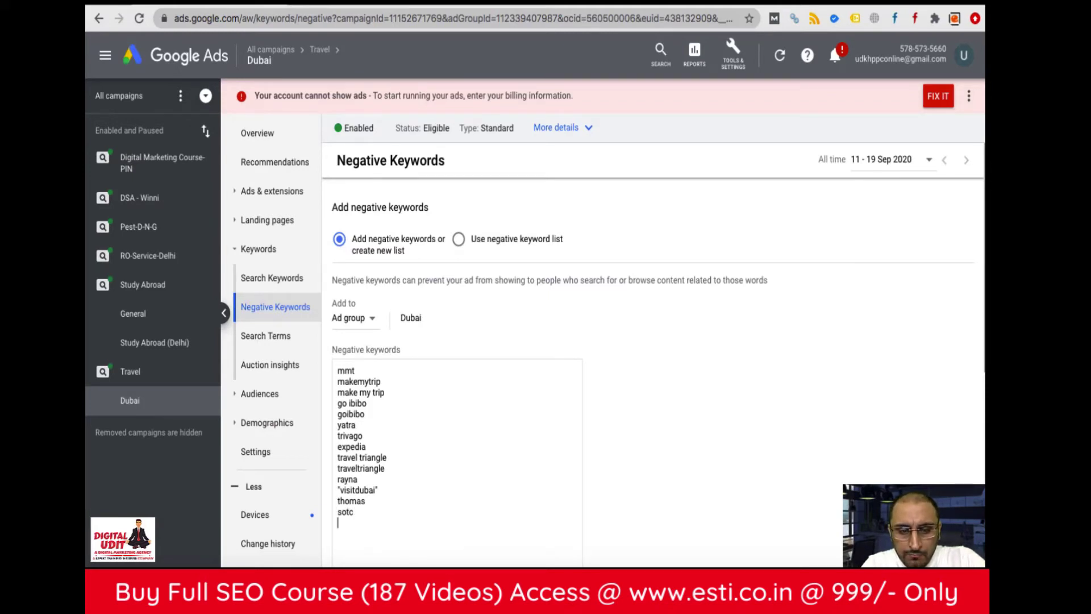
pyautogui.write('veena')
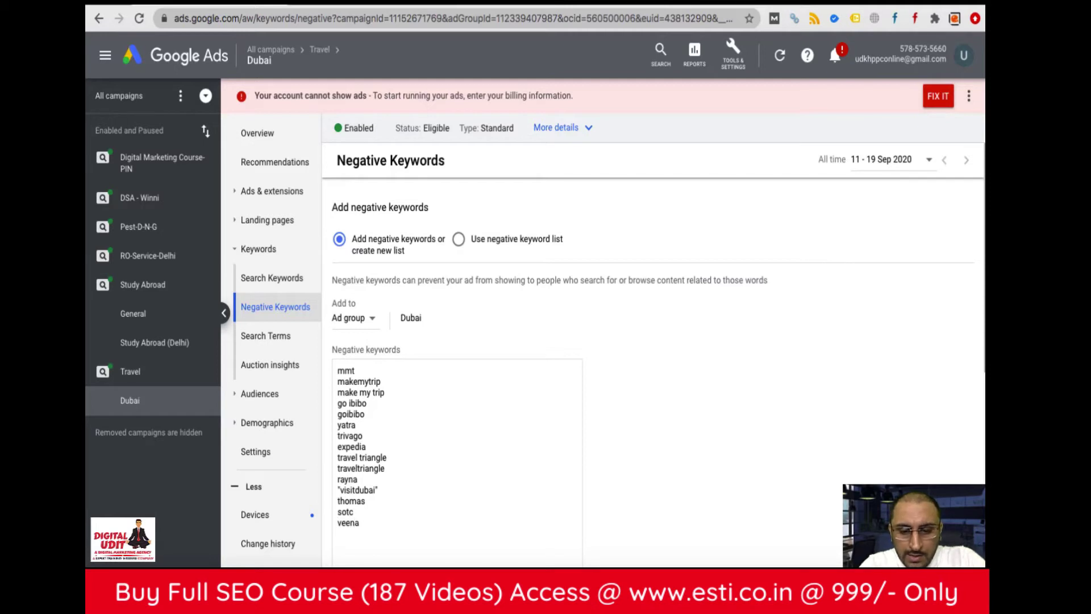
pyautogui.press('Return')
pyautogui.write('kesari')
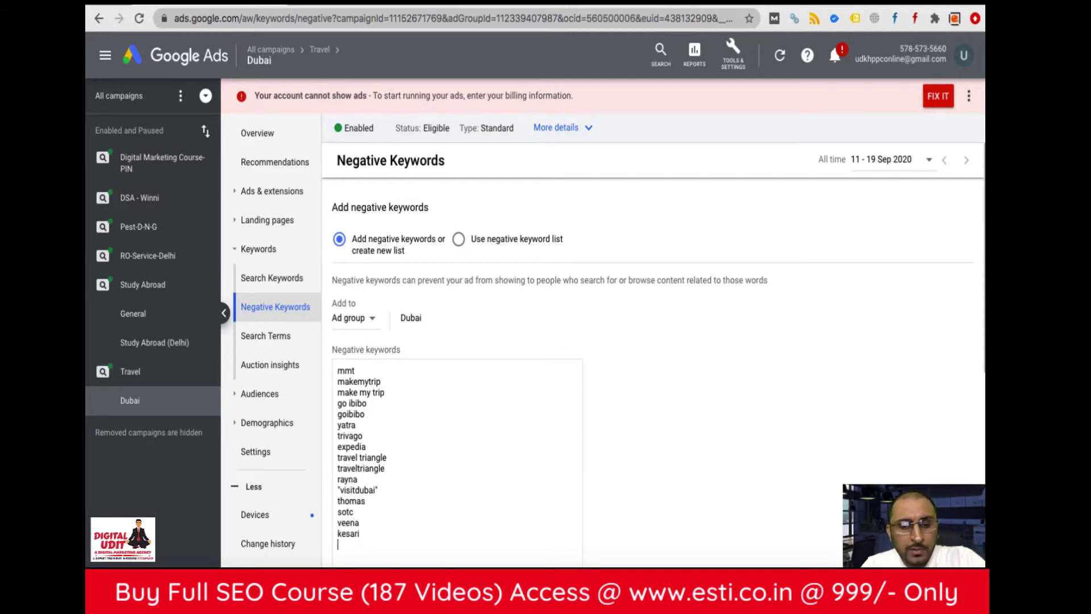
# - Review the remaining Google results for Dubai tour packages and add musafir as a negative keyword below kesari in Google Ads
pyautogui.hotkey('ctrl', 'Tab')
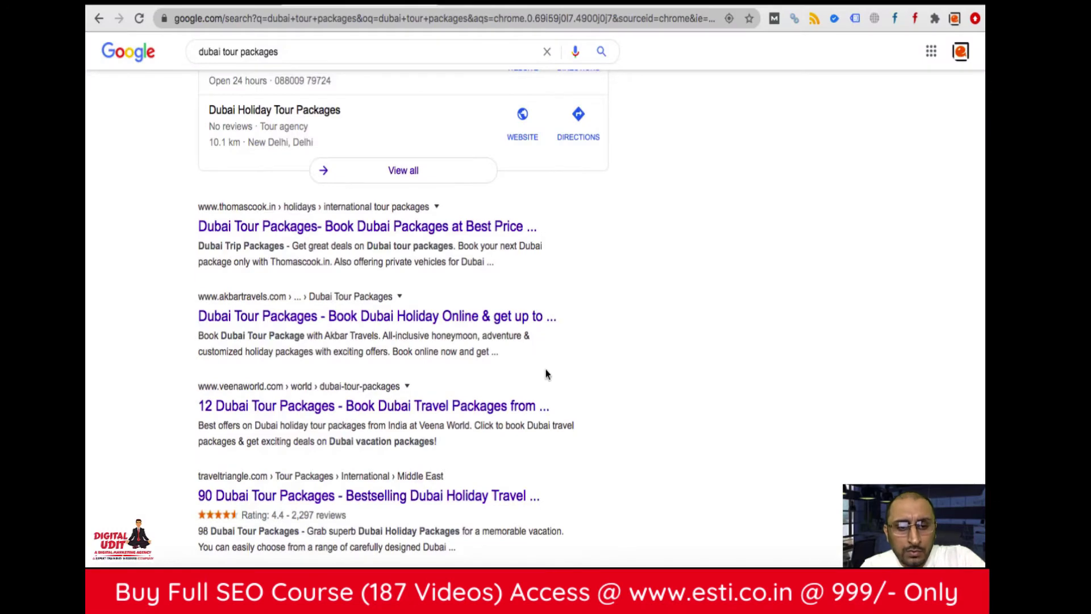
pyautogui.scroll(-3, 546, 375)
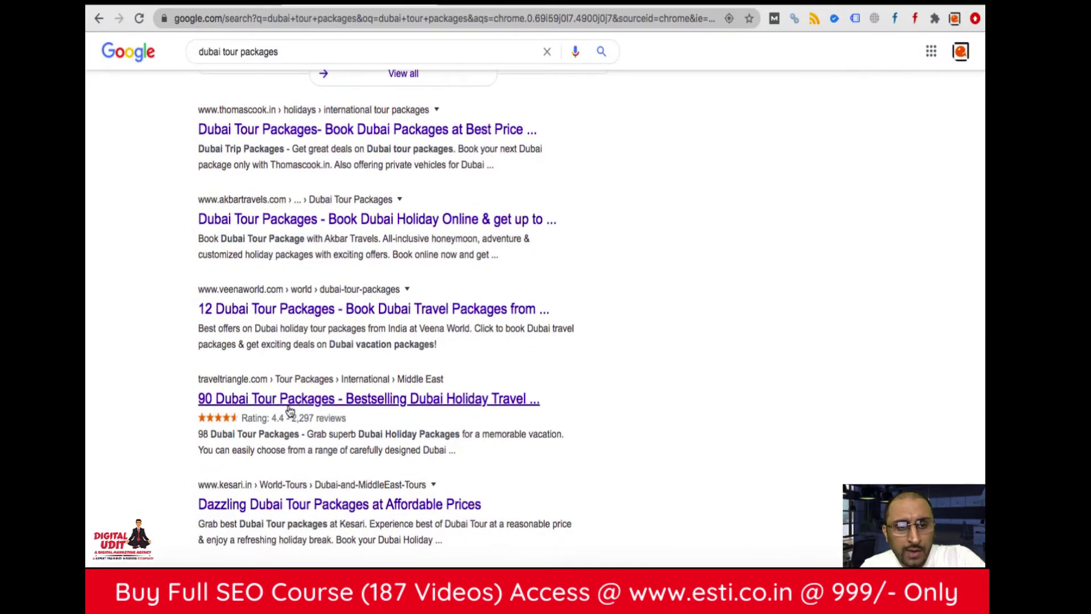
pyautogui.scroll(-5, 329, 449)
pyautogui.scroll(-12, 329, 449)
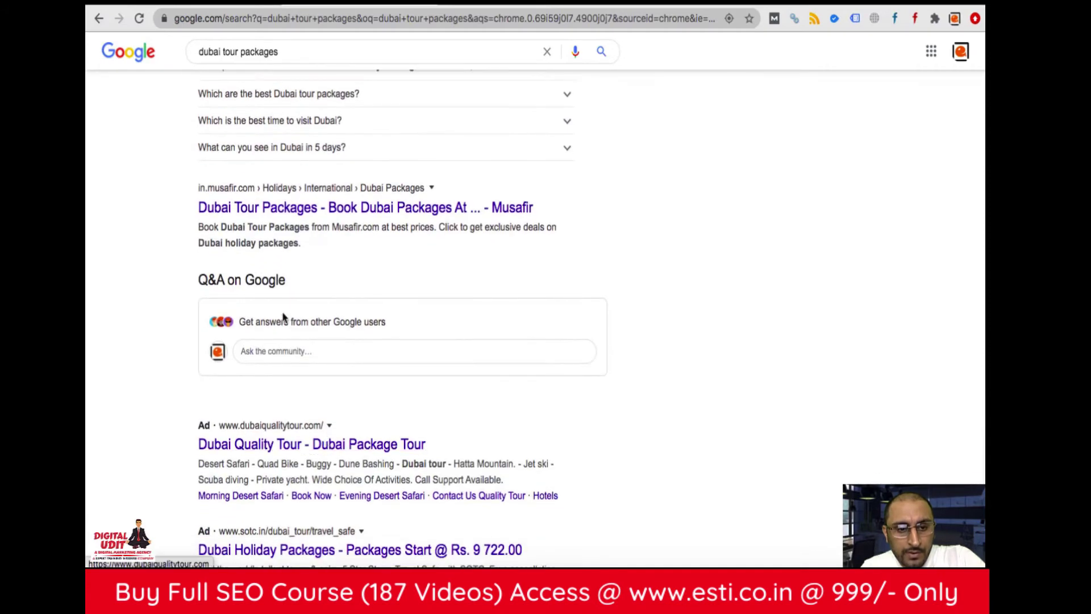
pyautogui.scroll(-7, 361, 335)
pyautogui.scroll(18, 360, 336)
pyautogui.scroll(3, 360, 336)
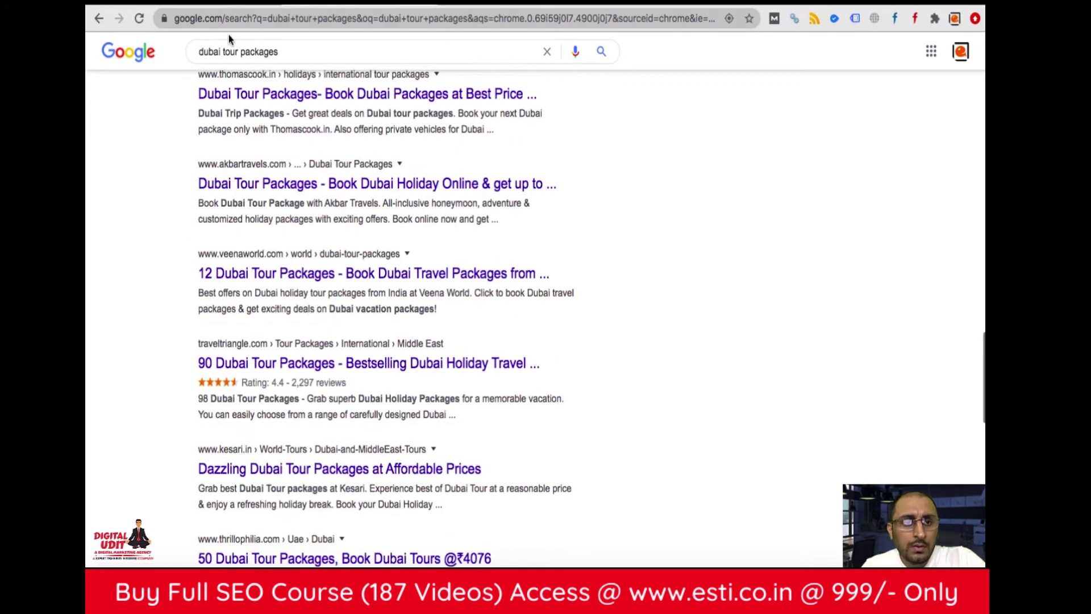
pyautogui.hotkey('ctrl', 'Tab')
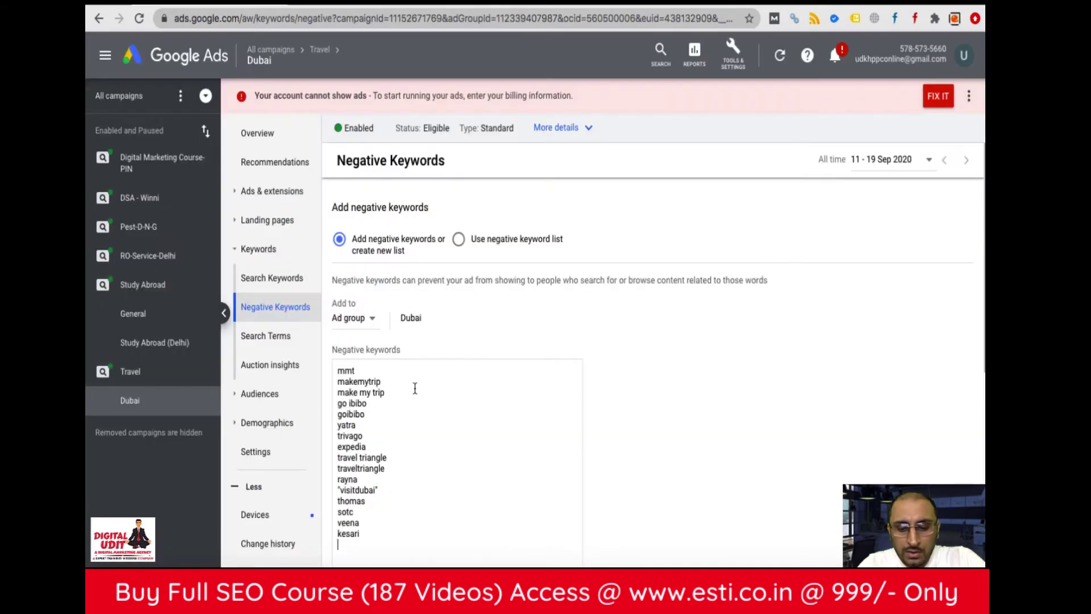
pyautogui.write('musaf')
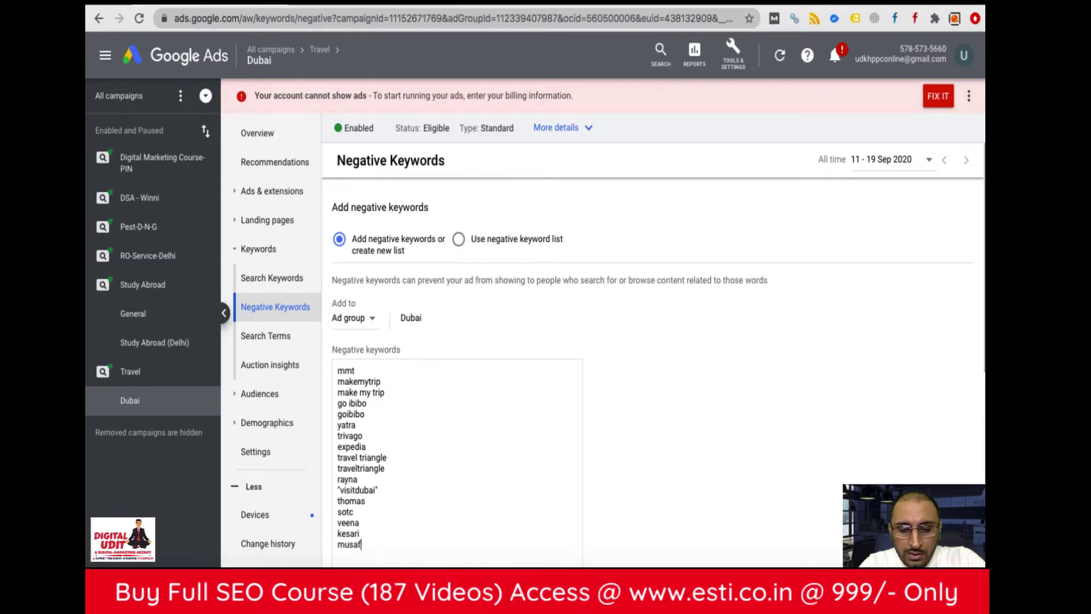
pyautogui.write('orir')
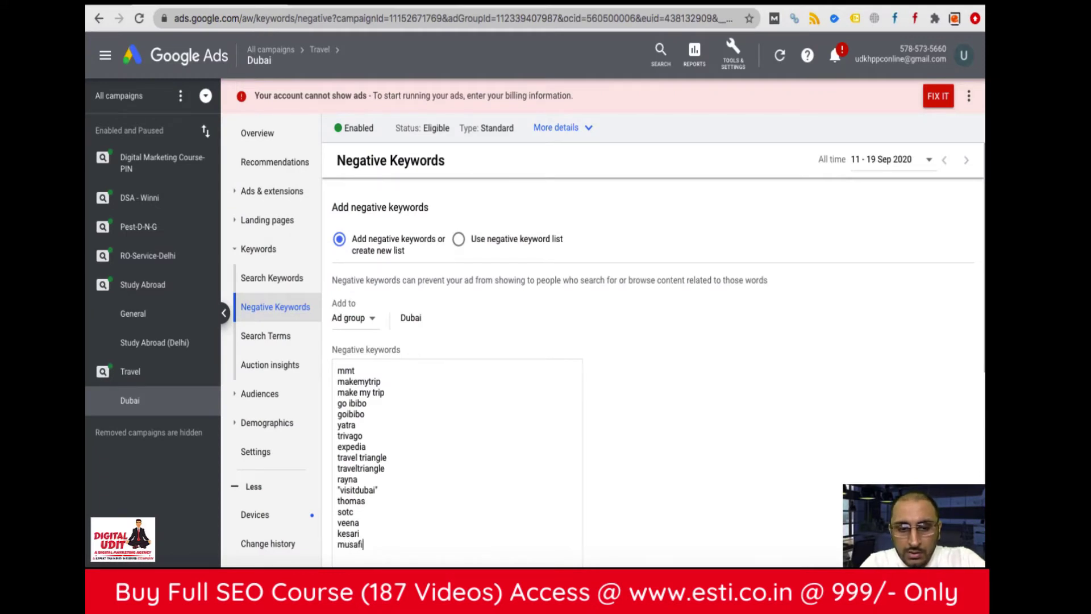
pyautogui.press('Return')
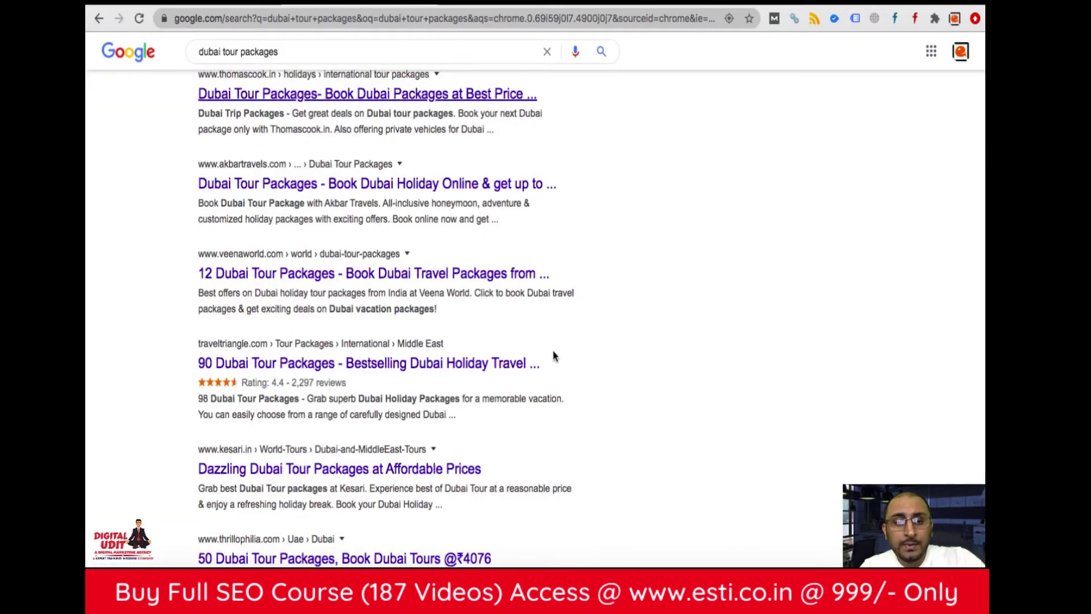
# - Check the second page of Google results for competitors, then add flamingo and dpaul as negative keywords on separate lines in Google Ads
pyautogui.scroll(-10, 553, 350)
pyautogui.scroll(1, 540, 382)
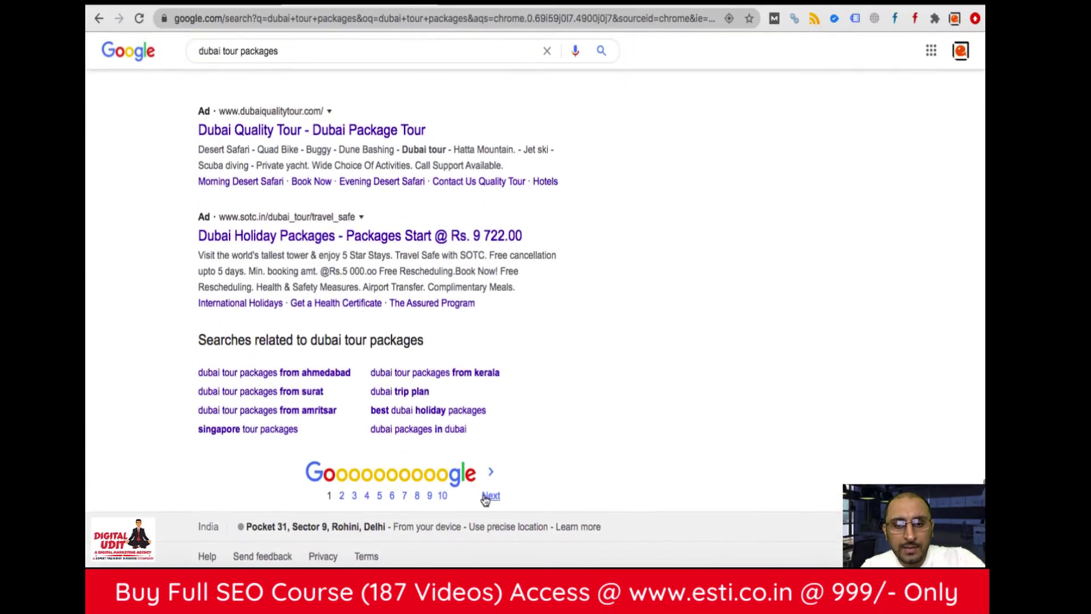
pyautogui.click(491, 497)
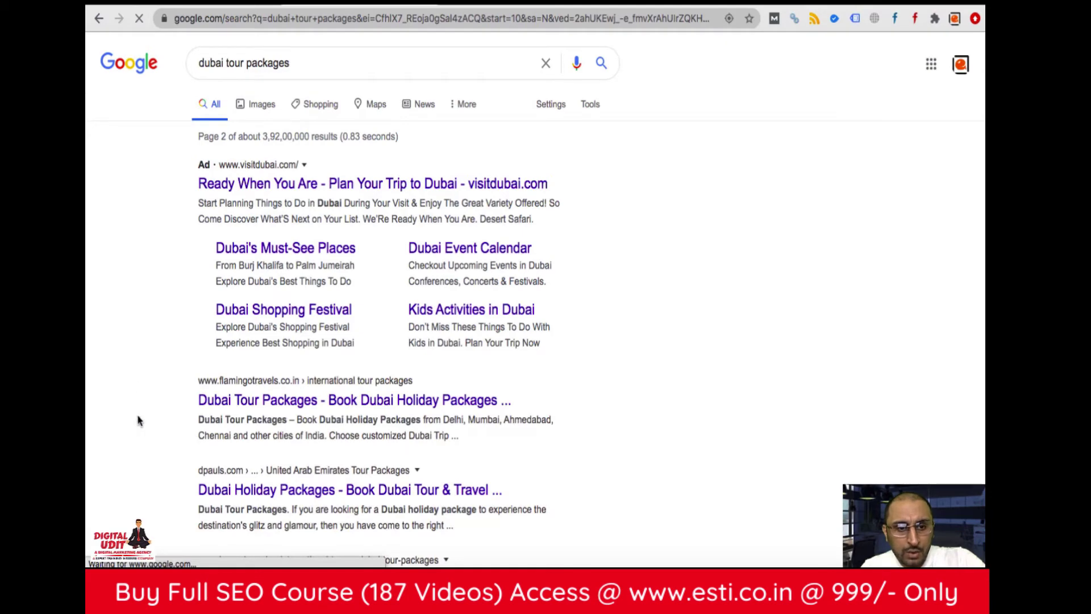
pyautogui.scroll(-1, 140, 421)
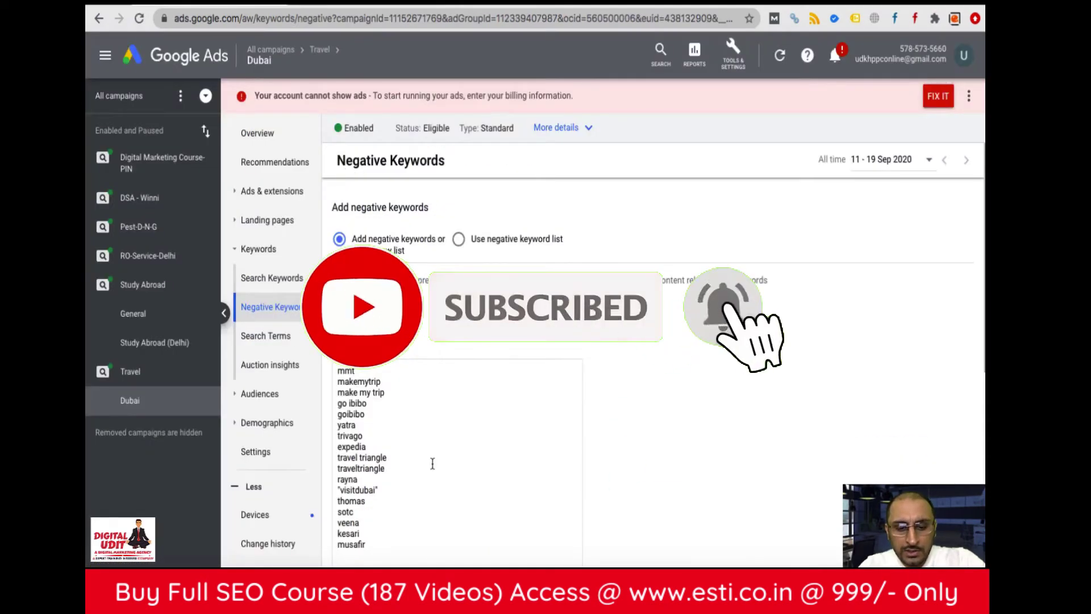
pyautogui.write('flamingo')
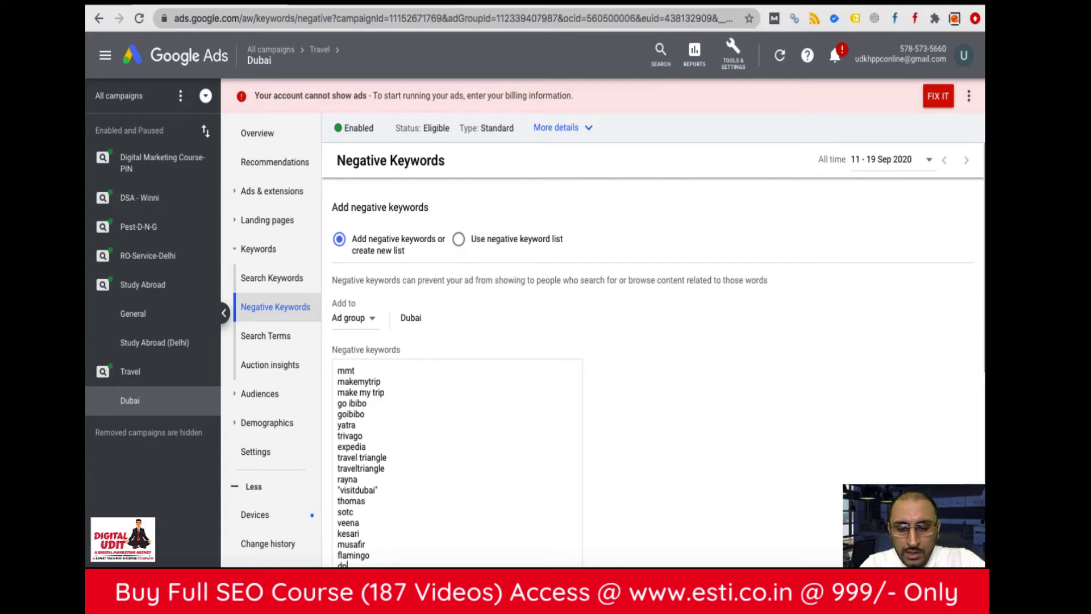
pyautogui.press('Return')
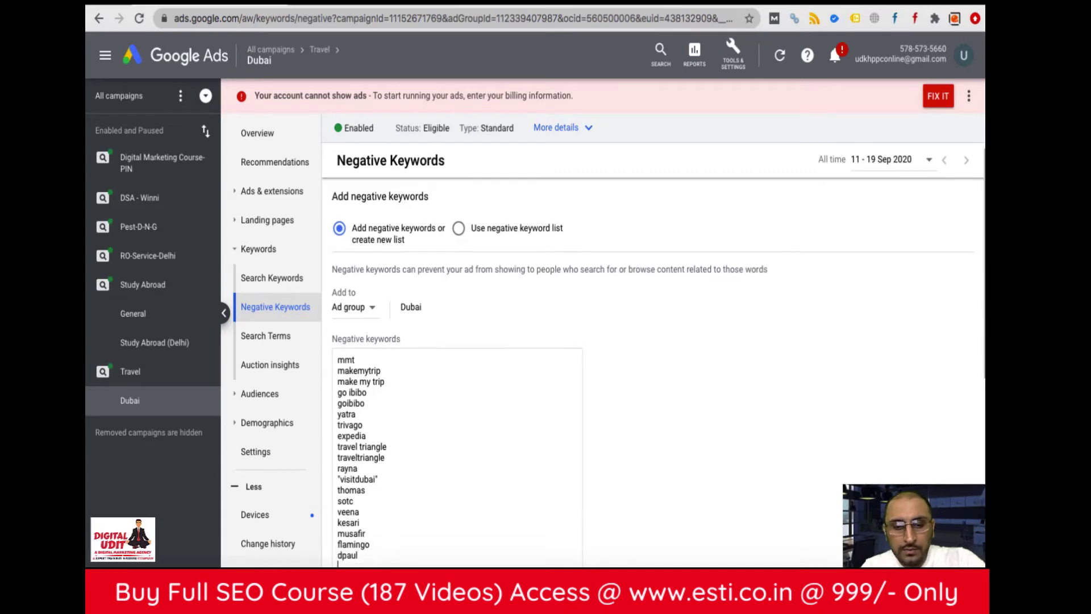
# - Review more second-page Google results, then add tripadvisor and the phrase match "trip advisor" as negative keywords in Google Ads
pyautogui.hotkey('ctrl', 'Tab')
pyautogui.scroll(-5, 400, 380)
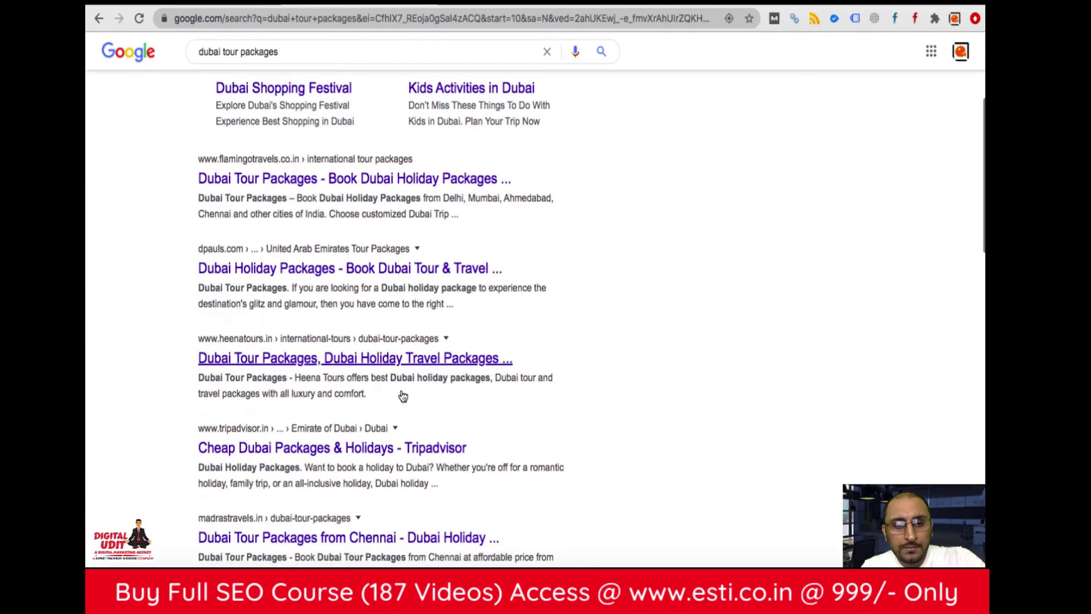
pyautogui.scroll(-2, 401, 397)
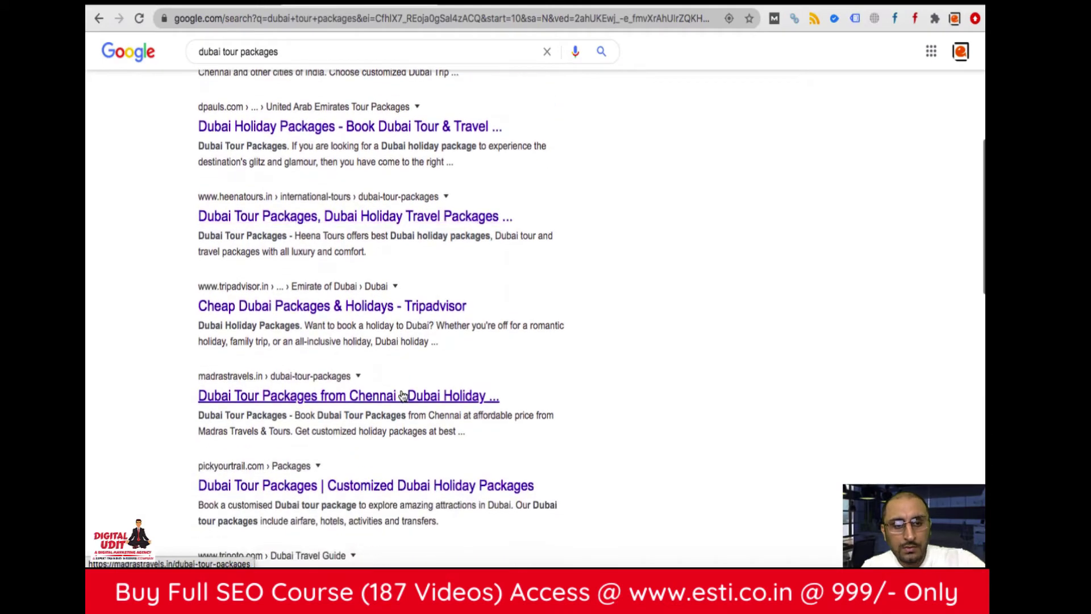
pyautogui.hotkey('ctrl', 'shift', 'Tab')
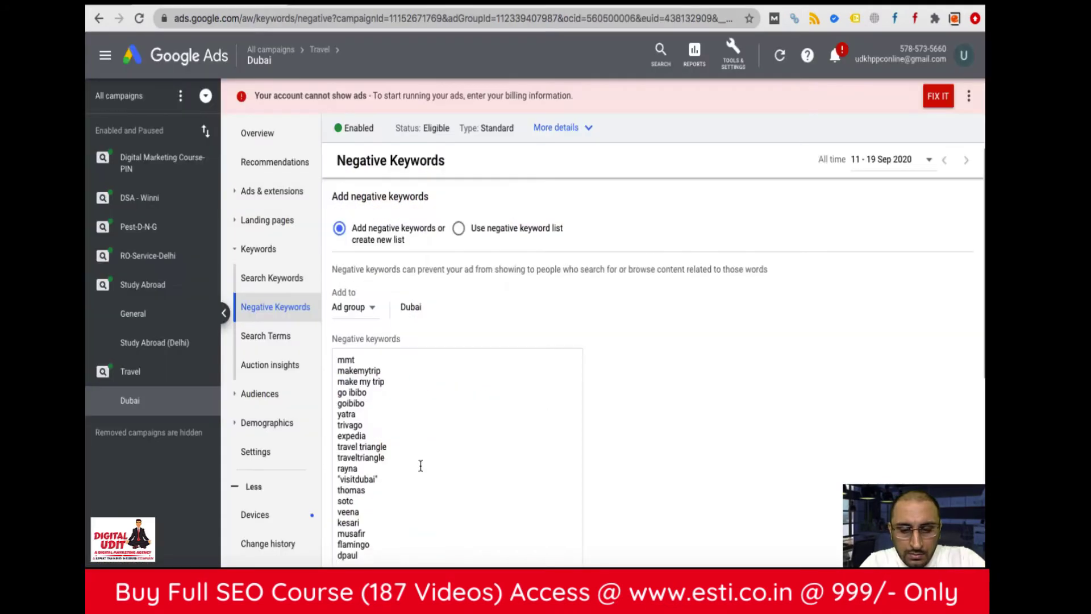
pyautogui.write('tripadvisor')
pyautogui.press('Return')
pyautogui.write('trip')
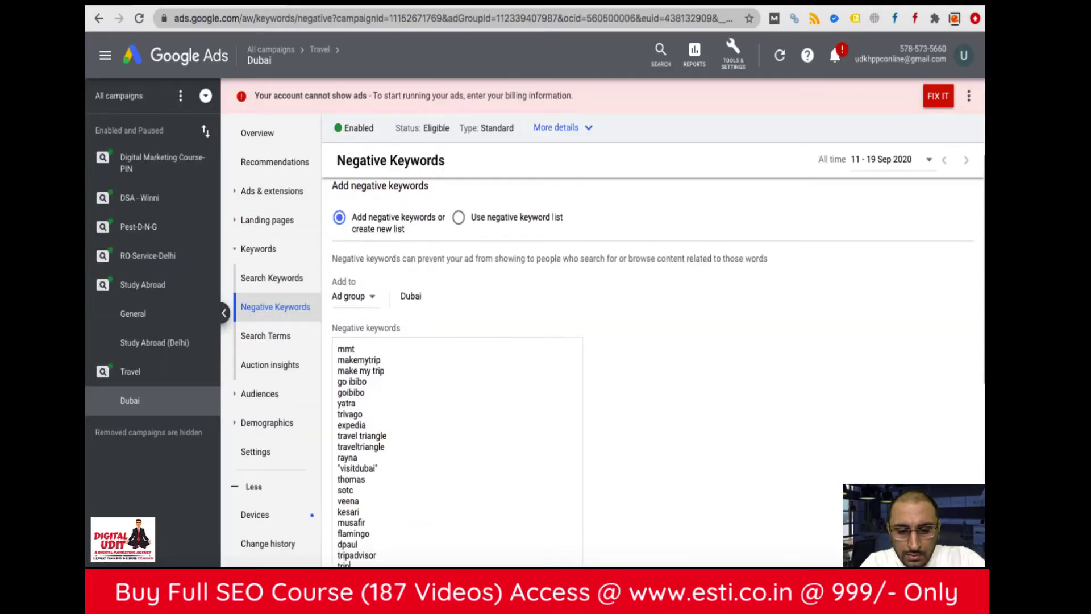
pyautogui.write(' advisor')
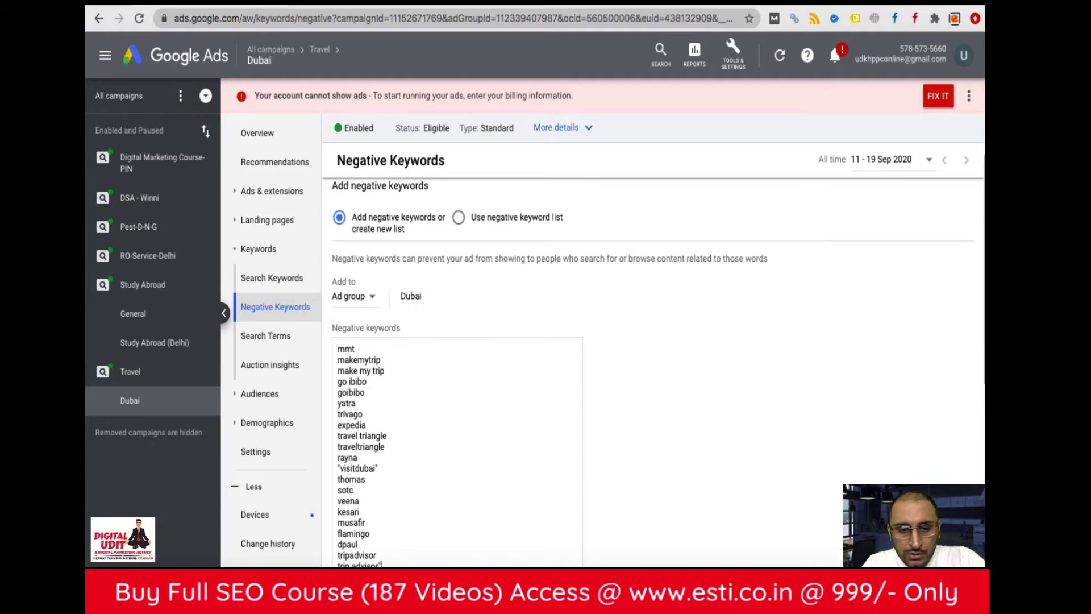
pyautogui.write('"')
pyautogui.press('Home')
pyautogui.write('"')
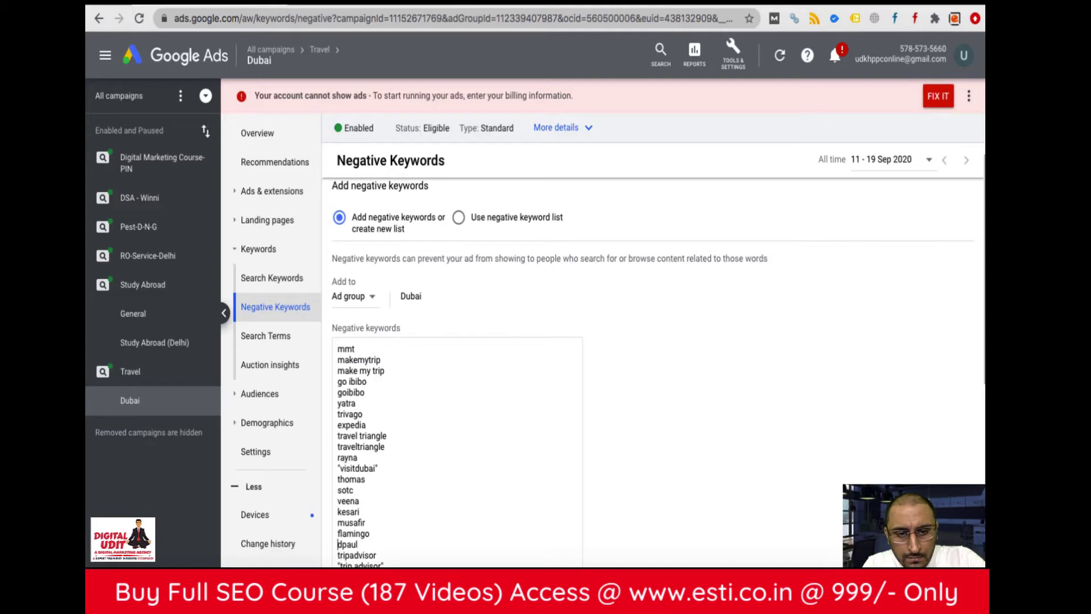
# - Convert the negative keywords travel triangle, go ibibo and make my trip to phrase match by enclosing each in quotation marks
pyautogui.click(337, 435)
pyautogui.write('"')
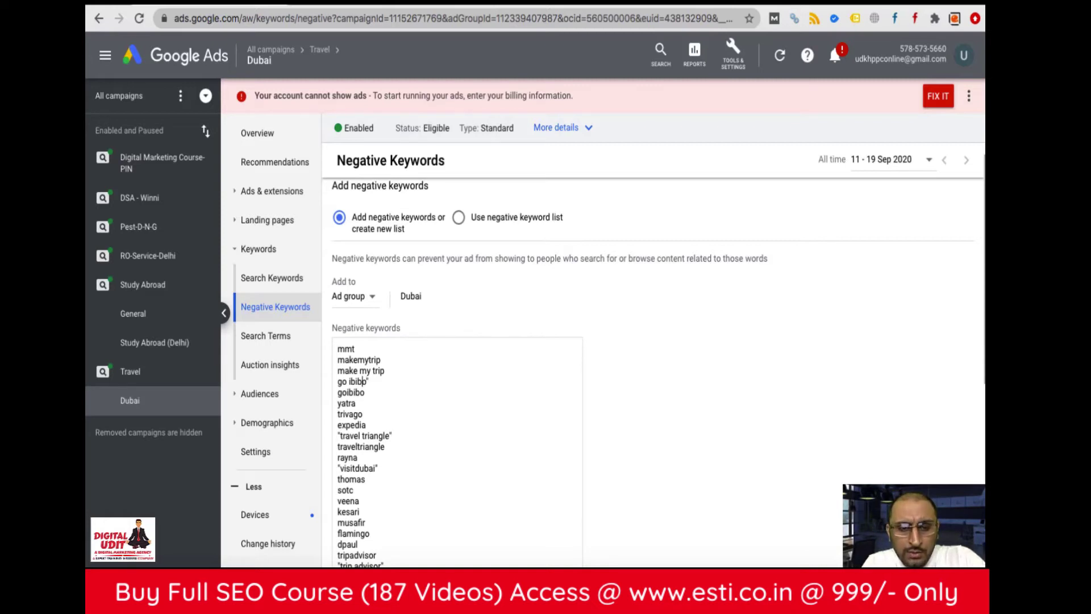
pyautogui.press('Left')
pyautogui.press('Left')
pyautogui.press('Left')
pyautogui.write('"')
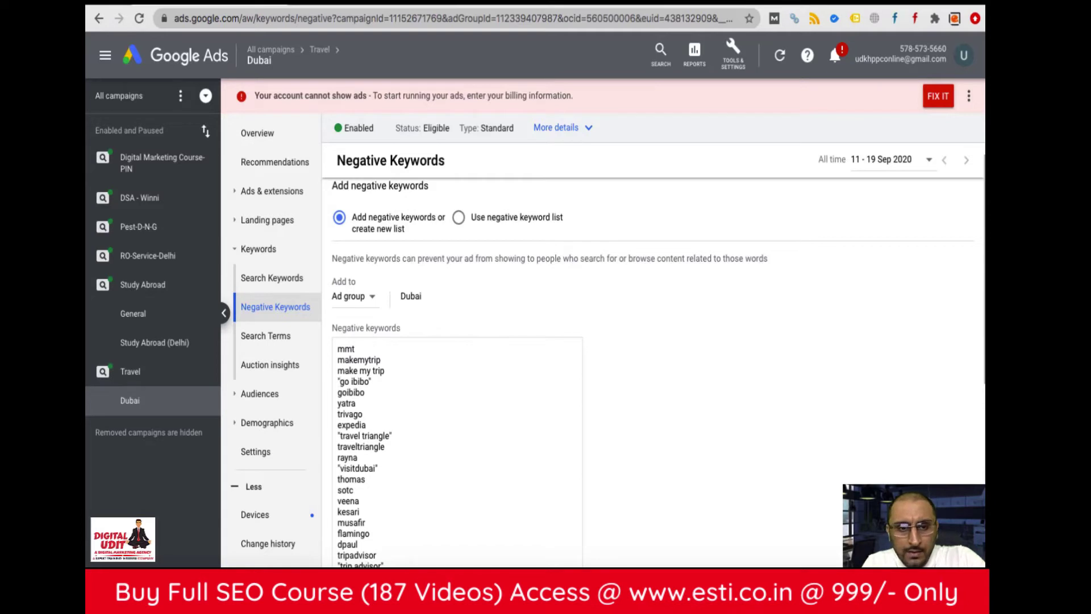
pyautogui.write('"')
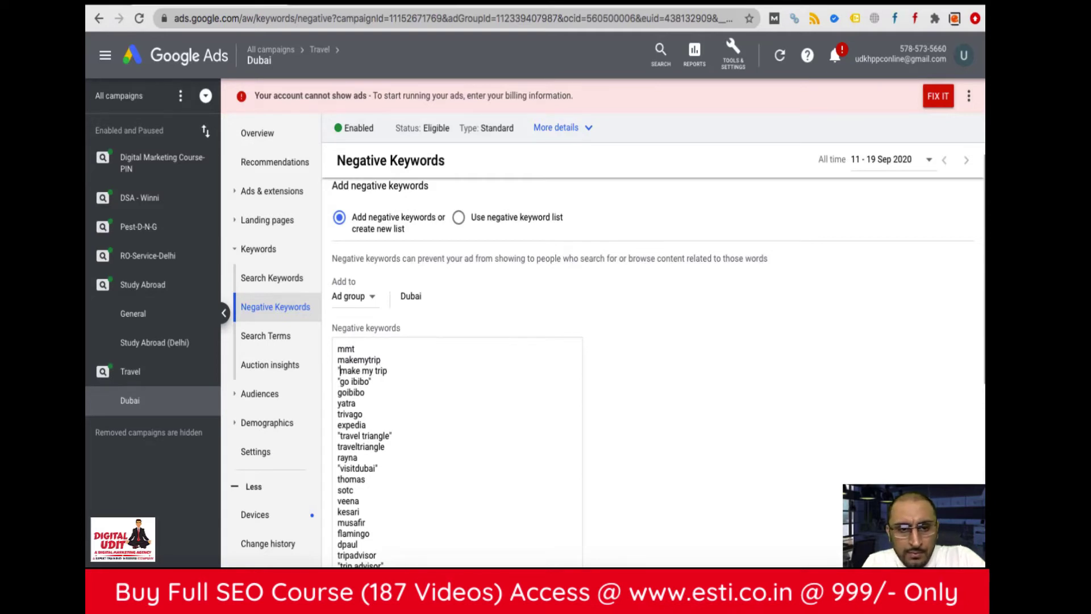
pyautogui.press('Down')
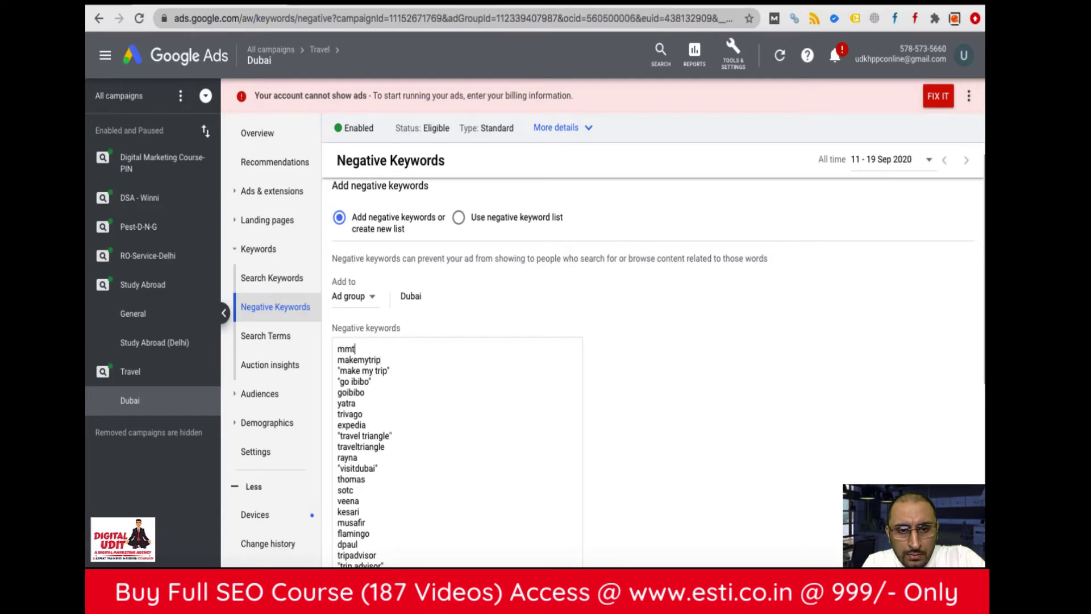
pyautogui.click(338, 348)
pyautogui.press('Down')
pyautogui.press('Down')
pyautogui.press('Down')
pyautogui.press('Down')
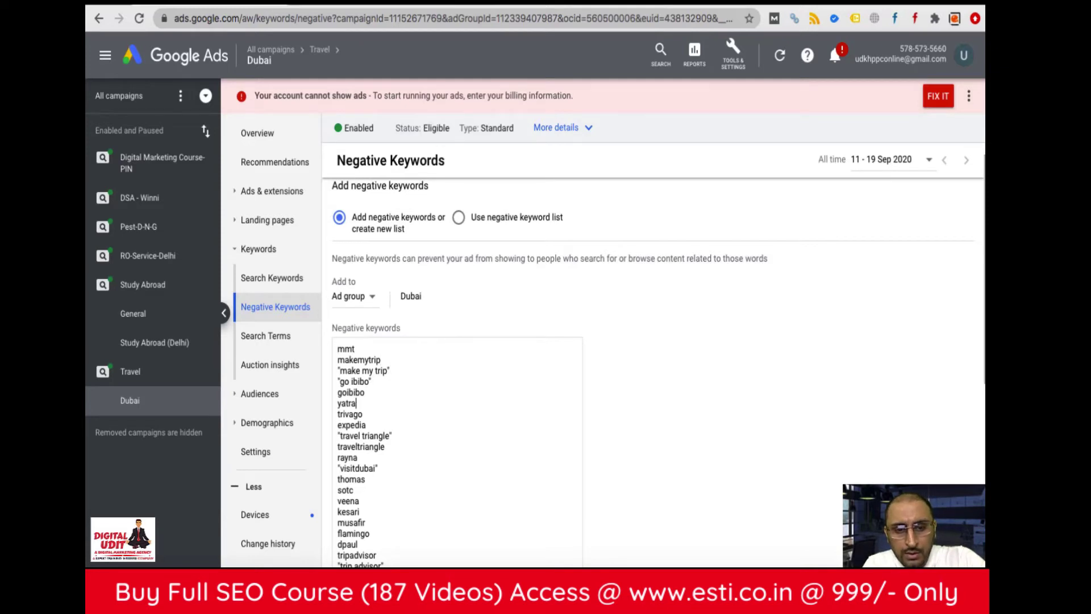
pyautogui.click(339, 564)
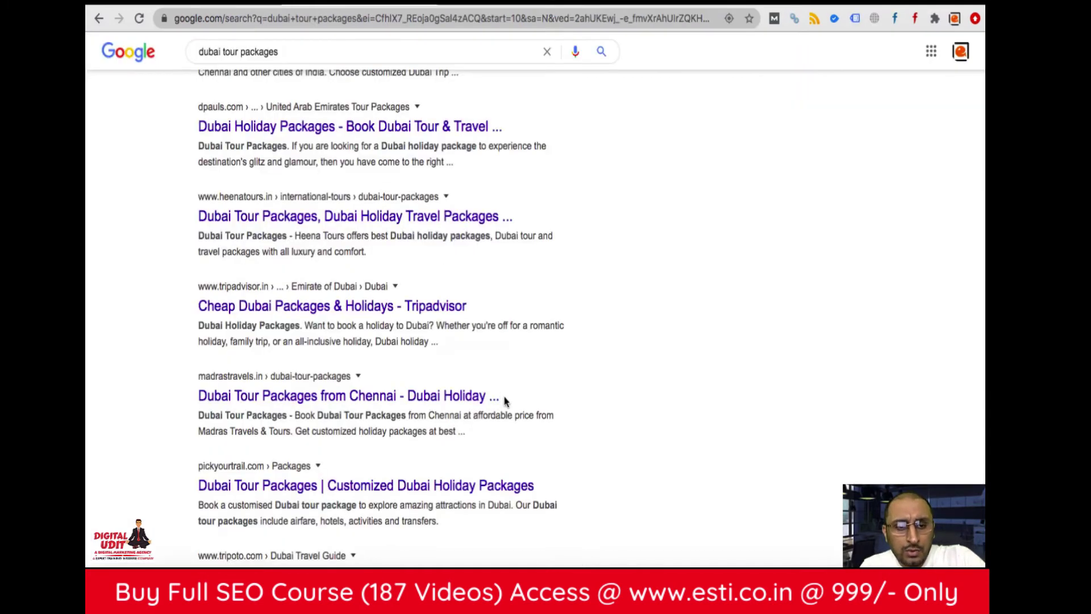
# - Look through the remaining second-page Google results, then rerun the dubai tour packages search and scan its results for further competitors
pyautogui.scroll(-5, 506, 404)
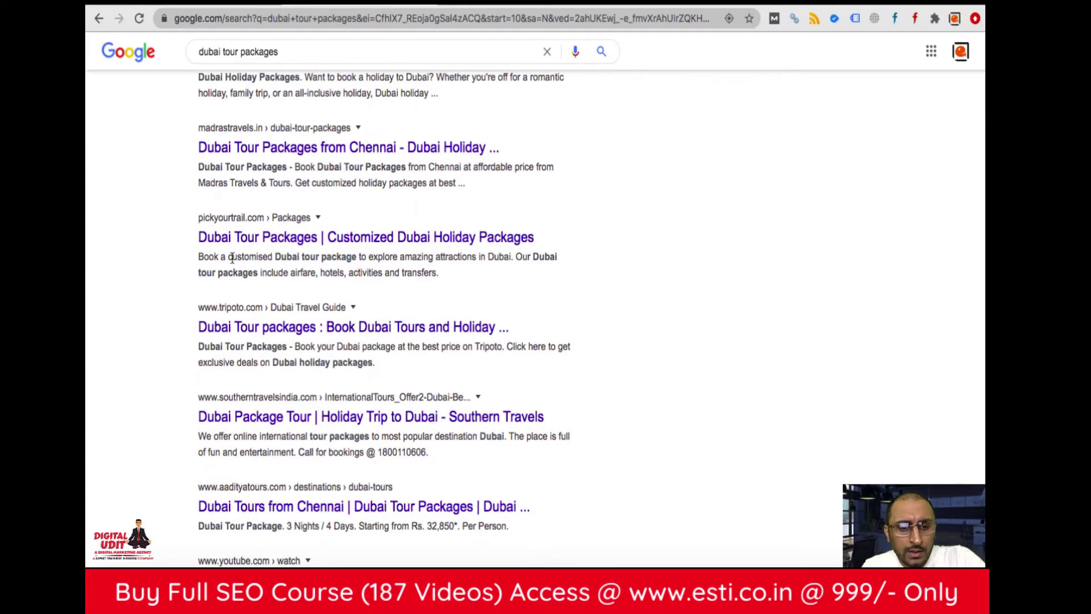
pyautogui.scroll(-3, 312, 531)
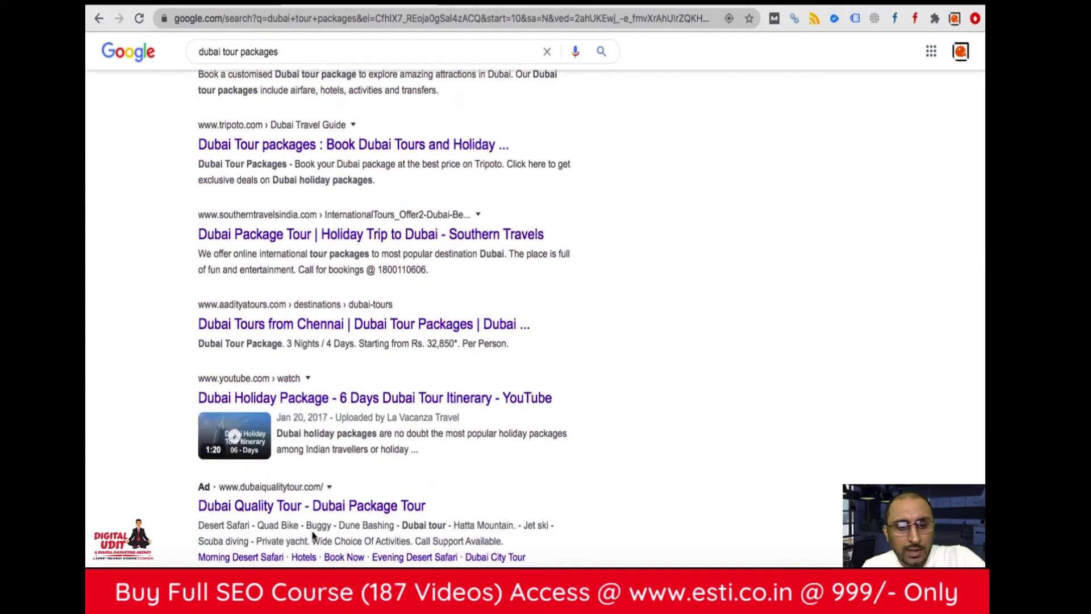
pyautogui.scroll(10, 312, 531)
pyautogui.click(324, 66)
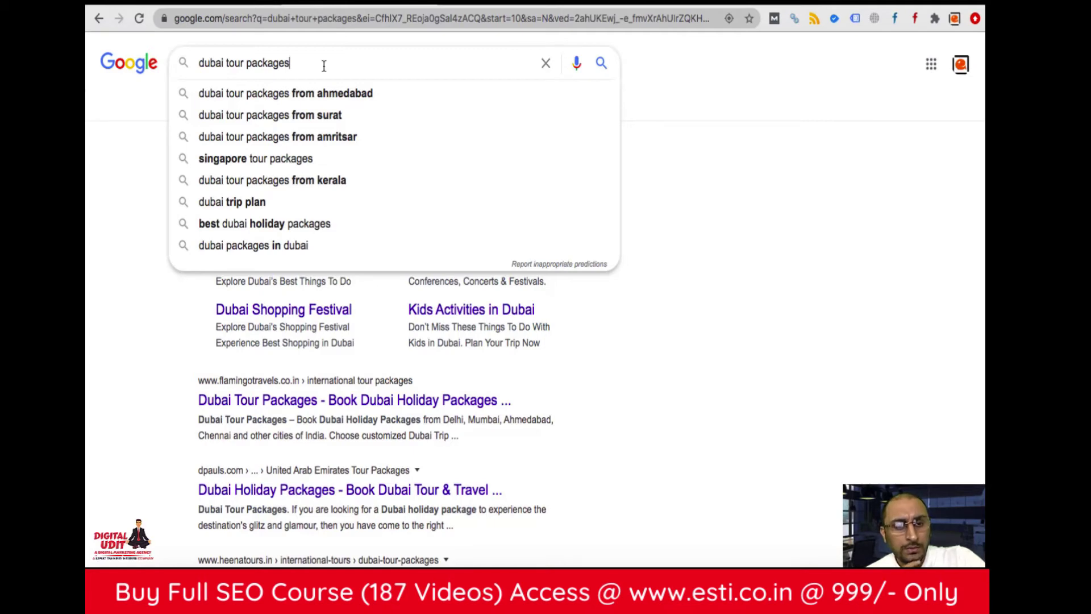
pyautogui.scroll(-10, 121, 421)
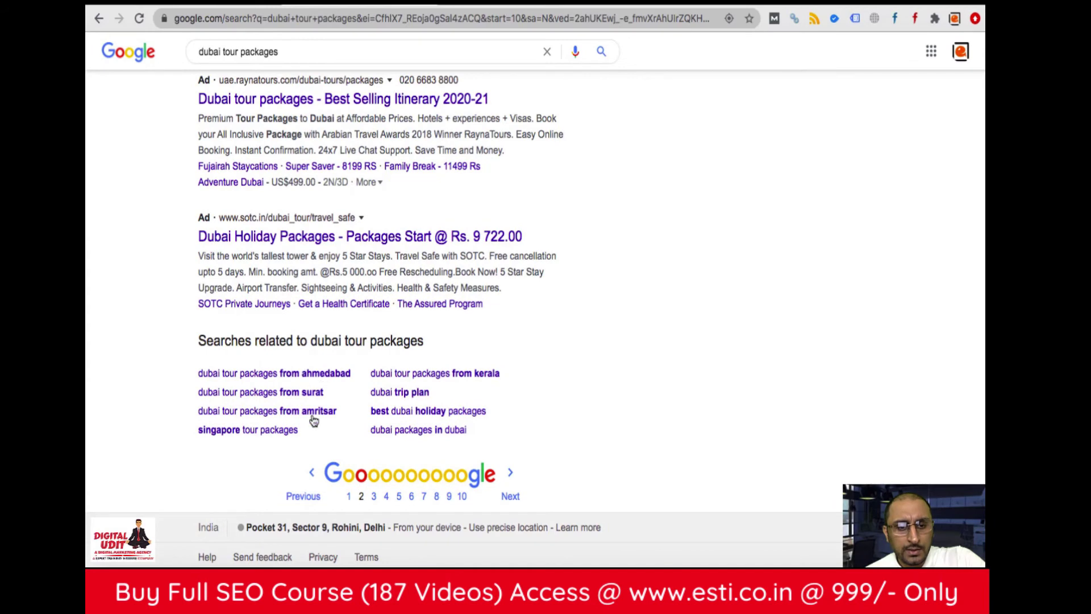
pyautogui.scroll(10, 298, 452)
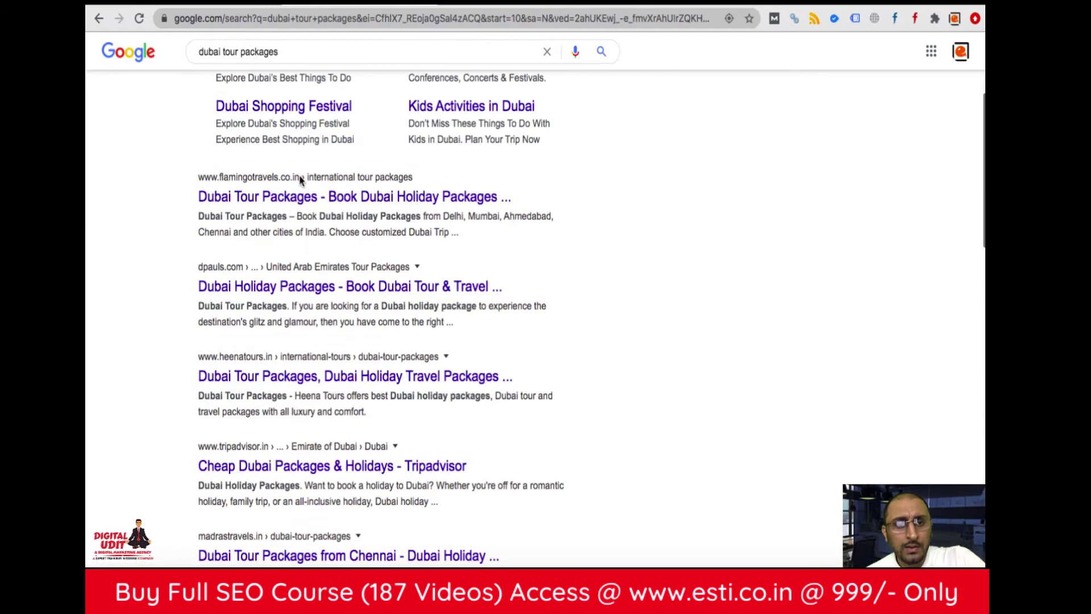
pyautogui.click(319, 56)
pyautogui.press('Return')
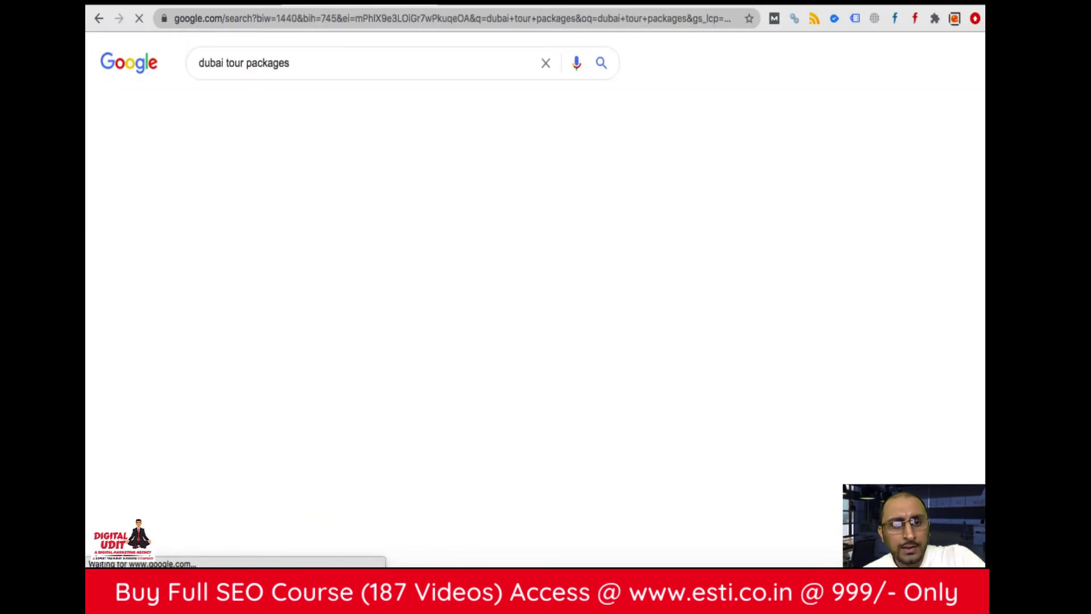
pyautogui.scroll(-10, 478, 387)
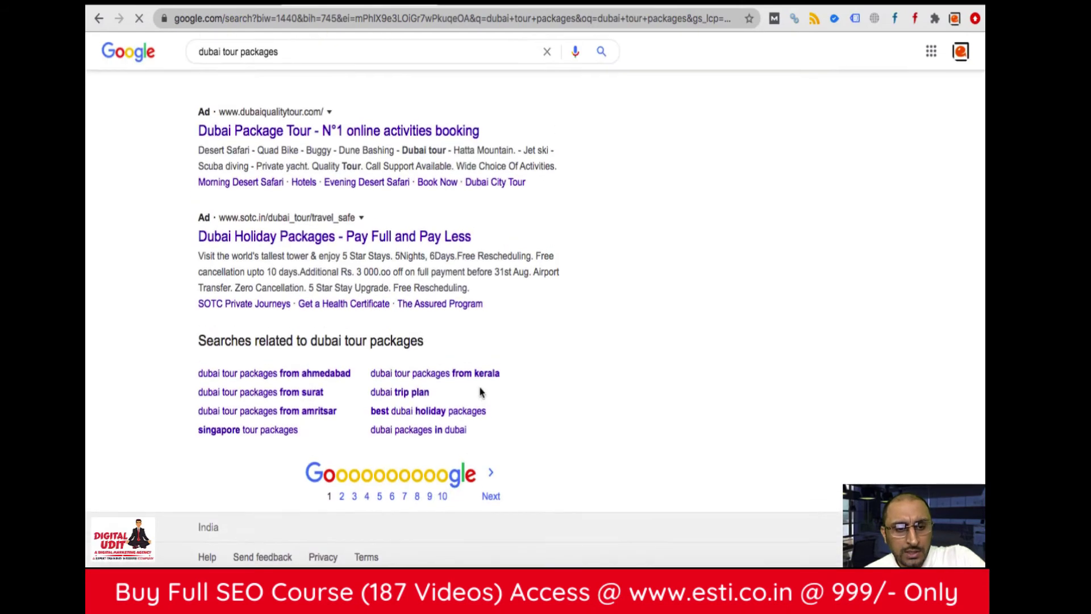
pyautogui.scroll(10, 398, 428)
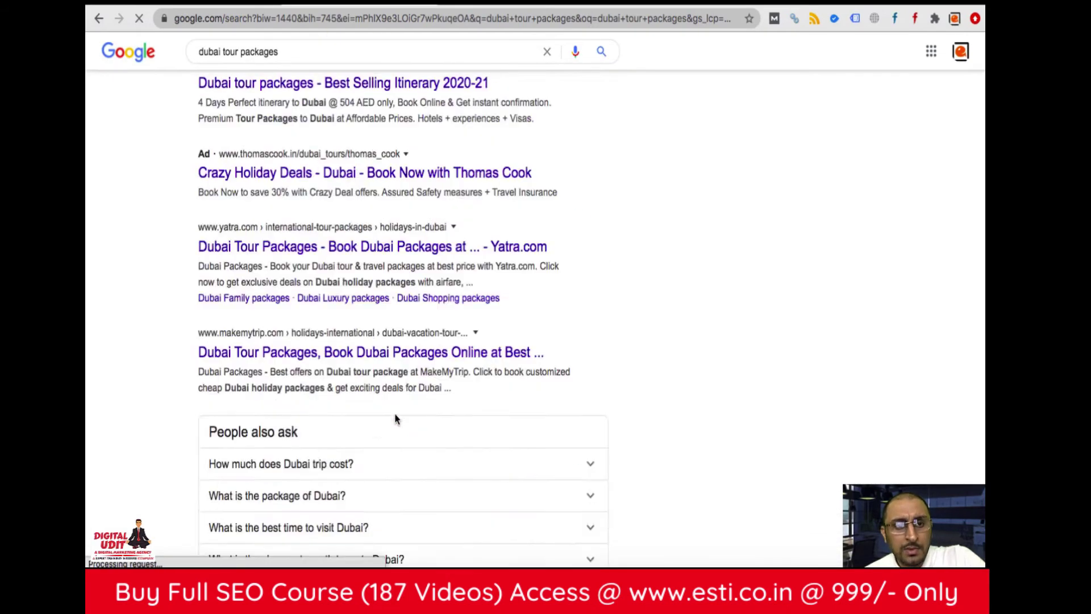
# - Search Google for "dubai packages" and examine the ads, results and related searches for further competitors
pyautogui.click(241, 51)
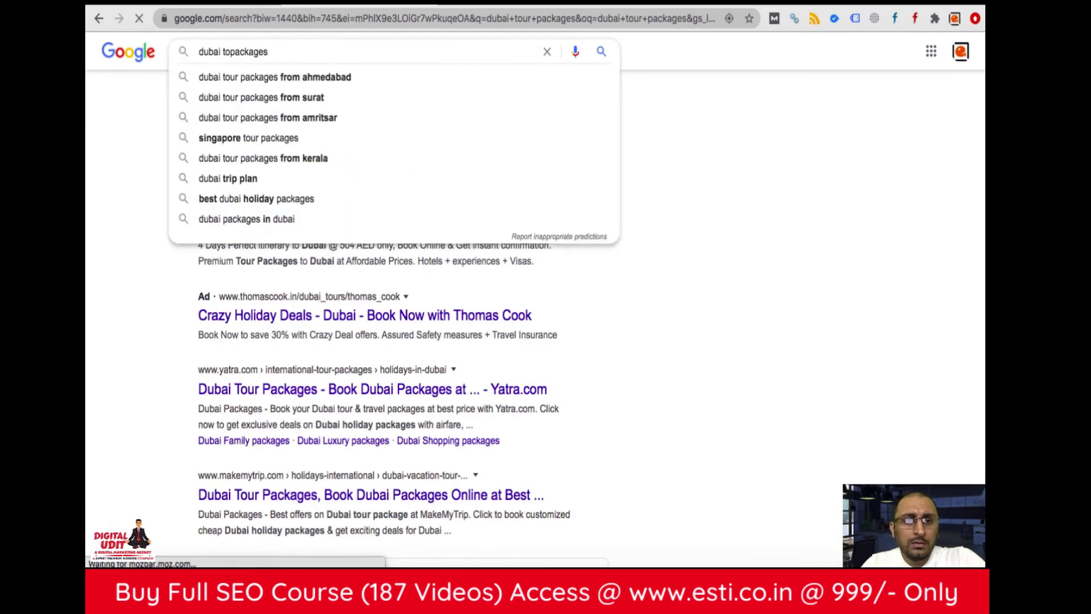
pyautogui.press('BackSpace')
pyautogui.press('BackSpace')
pyautogui.press('BackSpace')
pyautogui.press('BackSpace')
pyautogui.press('BackSpace')
pyautogui.press('Return')
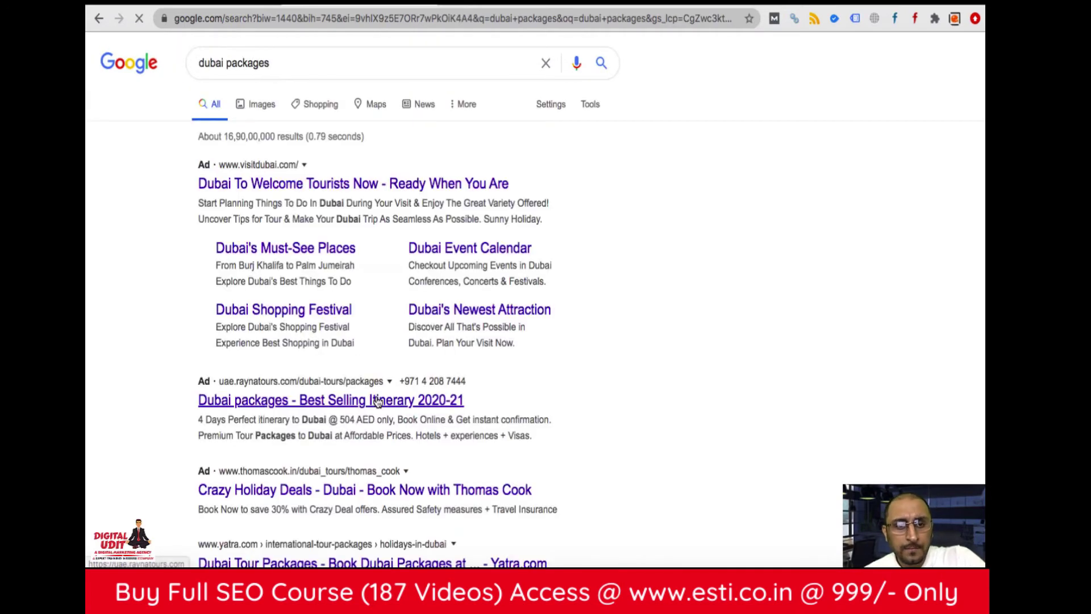
pyautogui.scroll(-10, 378, 401)
pyautogui.scroll(-10, 377, 402)
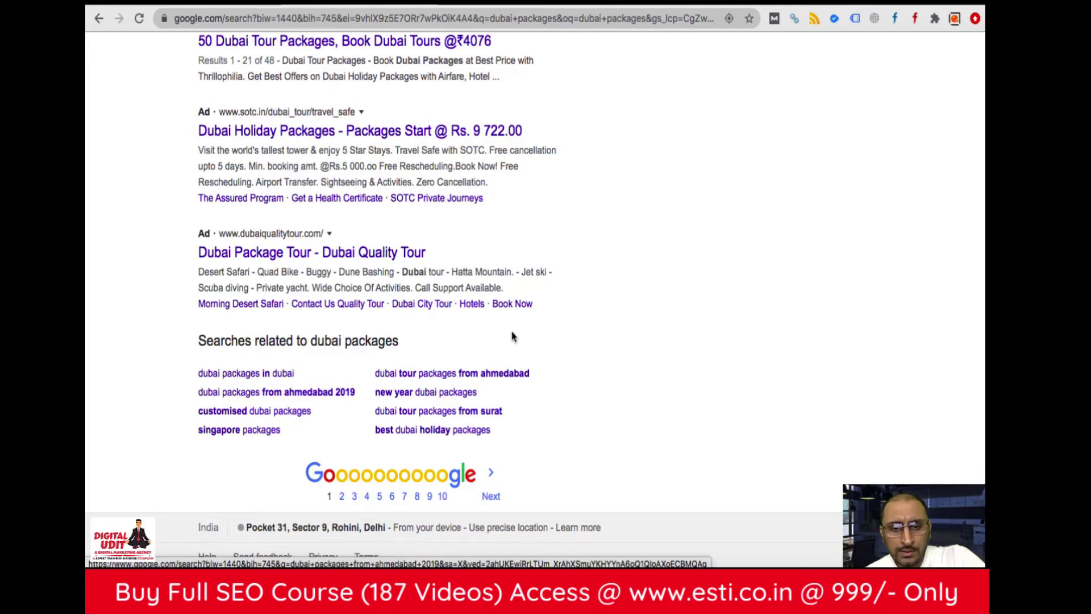
pyautogui.scroll(15, 452, 438)
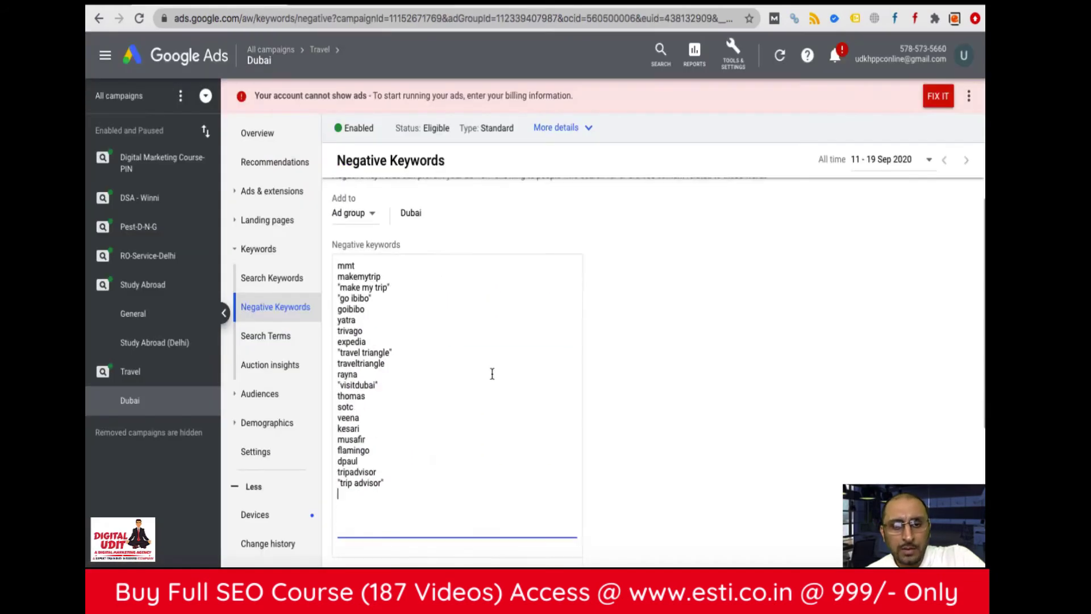
# - Save the entered negative keywords to the Dubai ad group in Google Ads and review the saved list with its match types
pyautogui.scroll(-3, 493, 373)
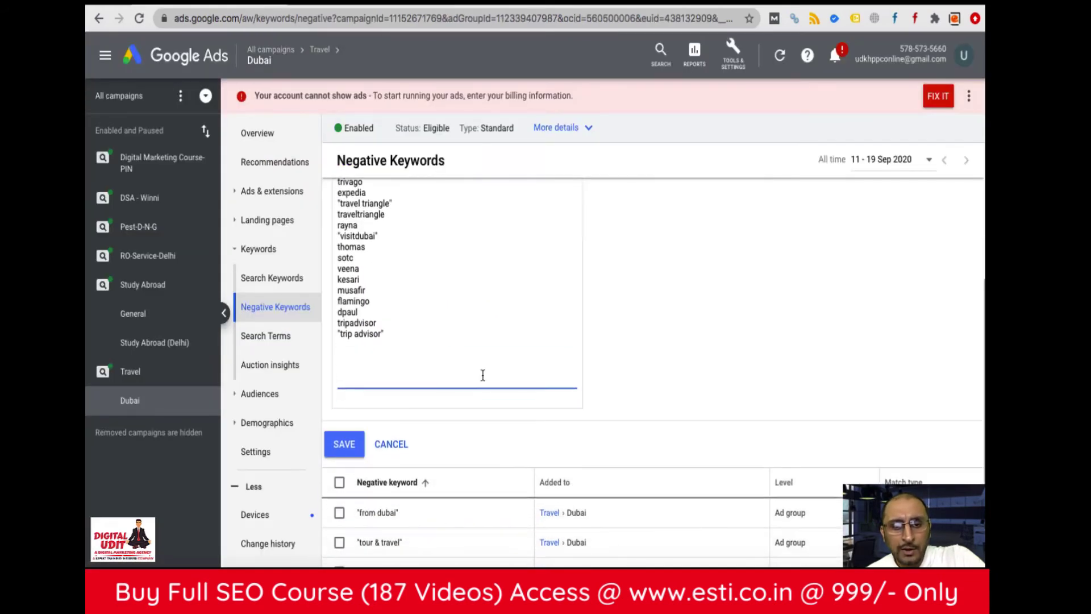
pyautogui.click(346, 445)
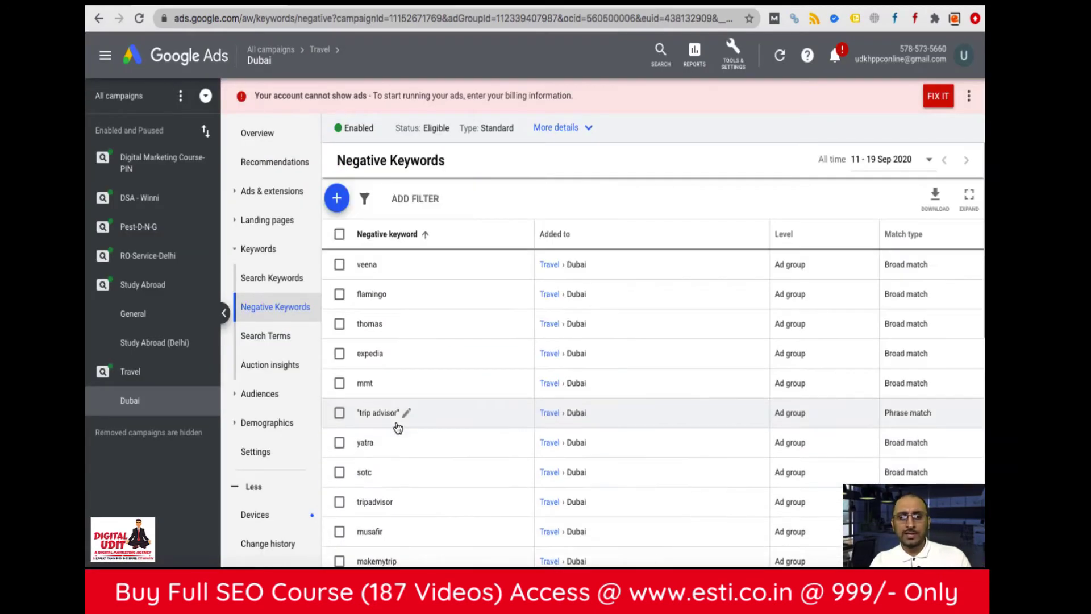
pyautogui.scroll(-3, 397, 427)
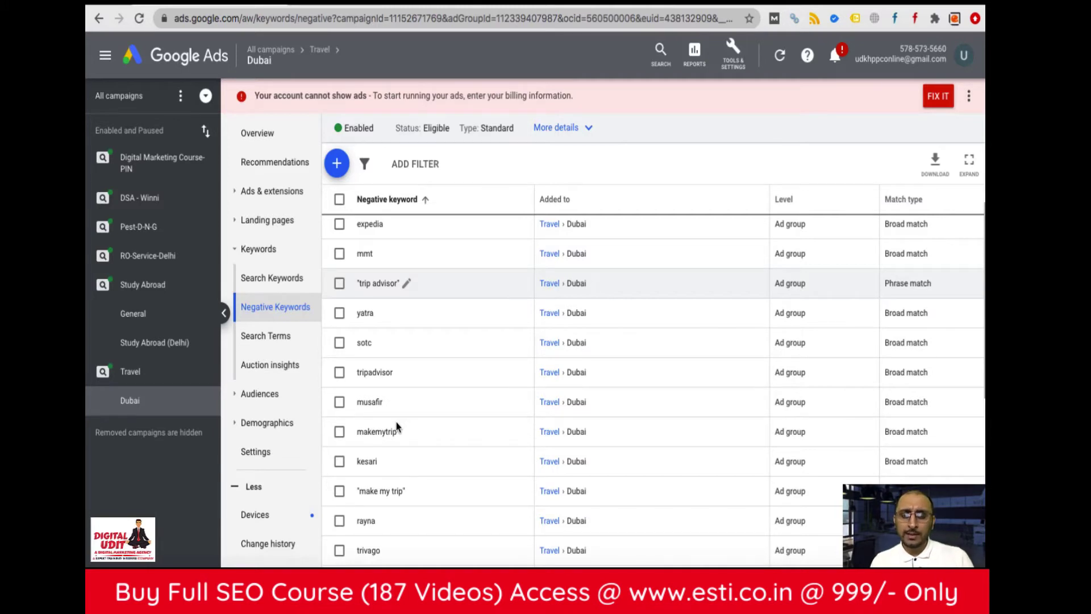
pyautogui.scroll(-15, 397, 426)
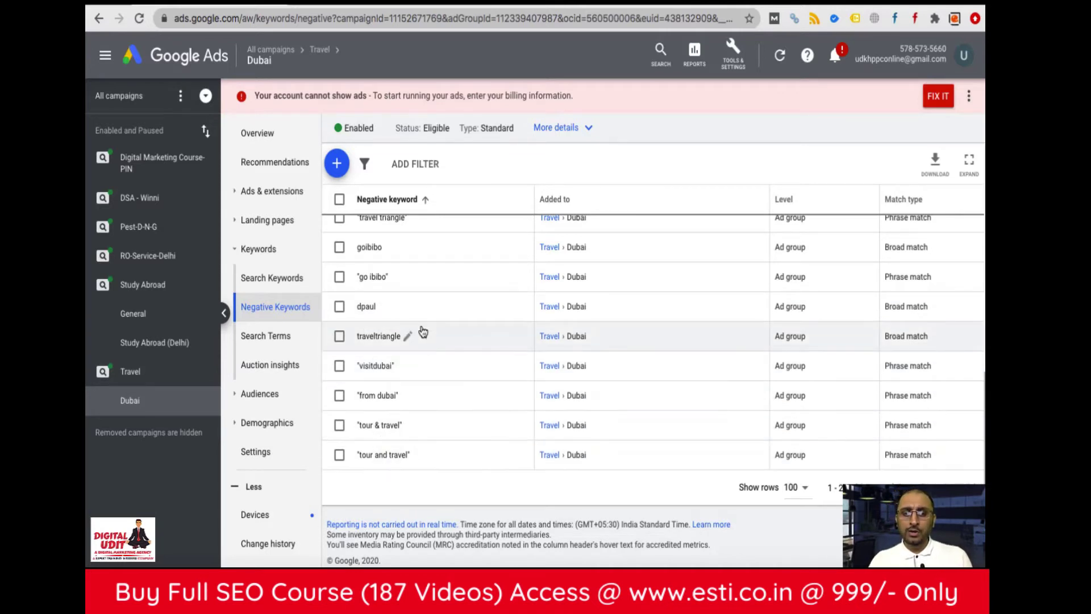
pyautogui.scroll(8, 423, 331)
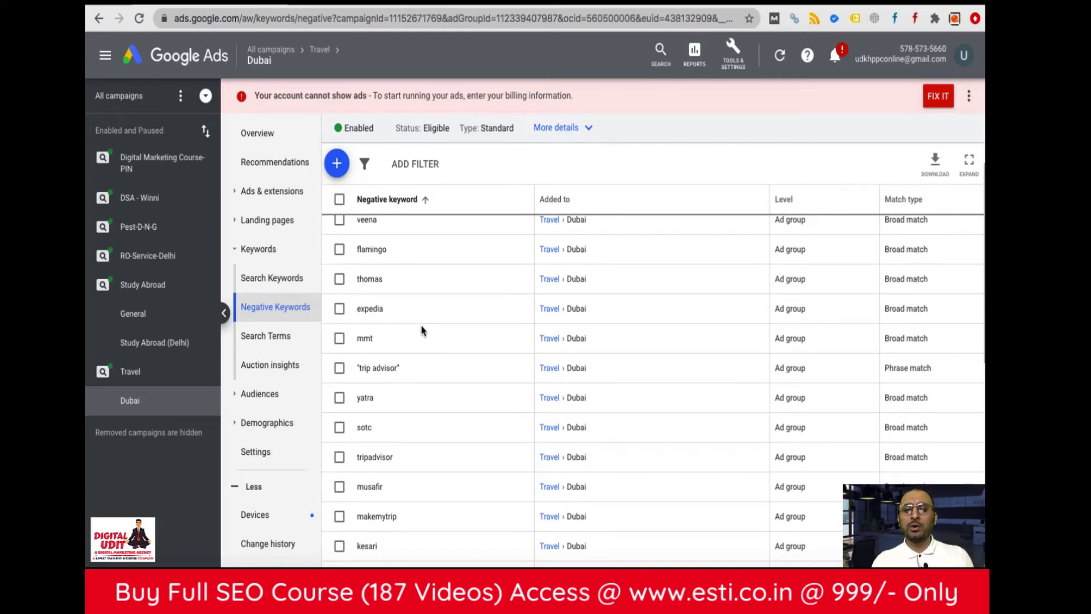
pyautogui.scroll(2, 423, 331)
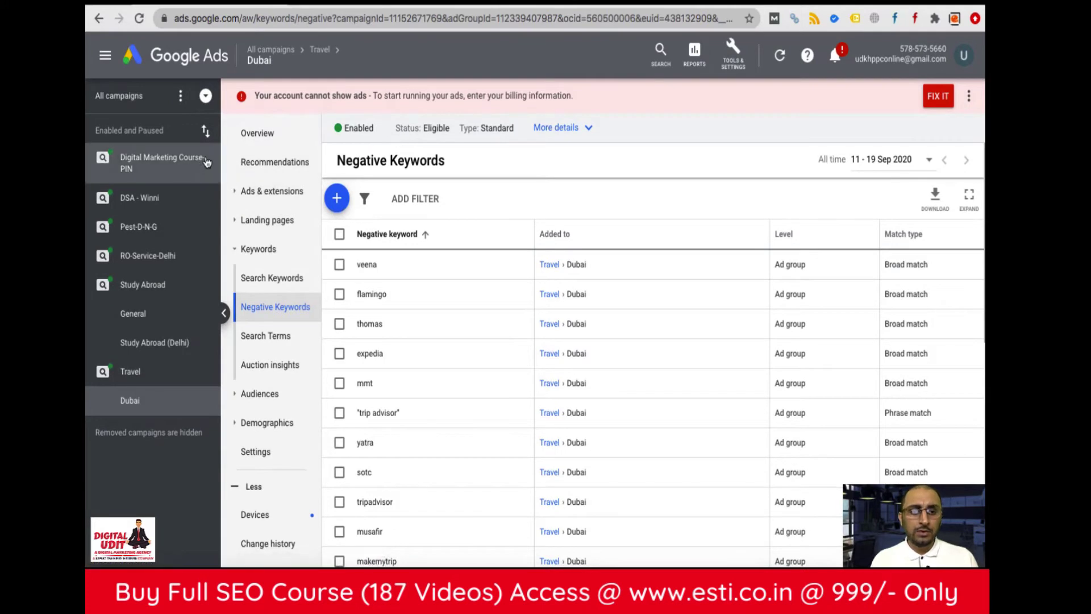
# - Set up a new standard ad group named Singapore in the Travel campaign with the keyword singapore packages, and continue to ad creation
pyautogui.click(126, 369)
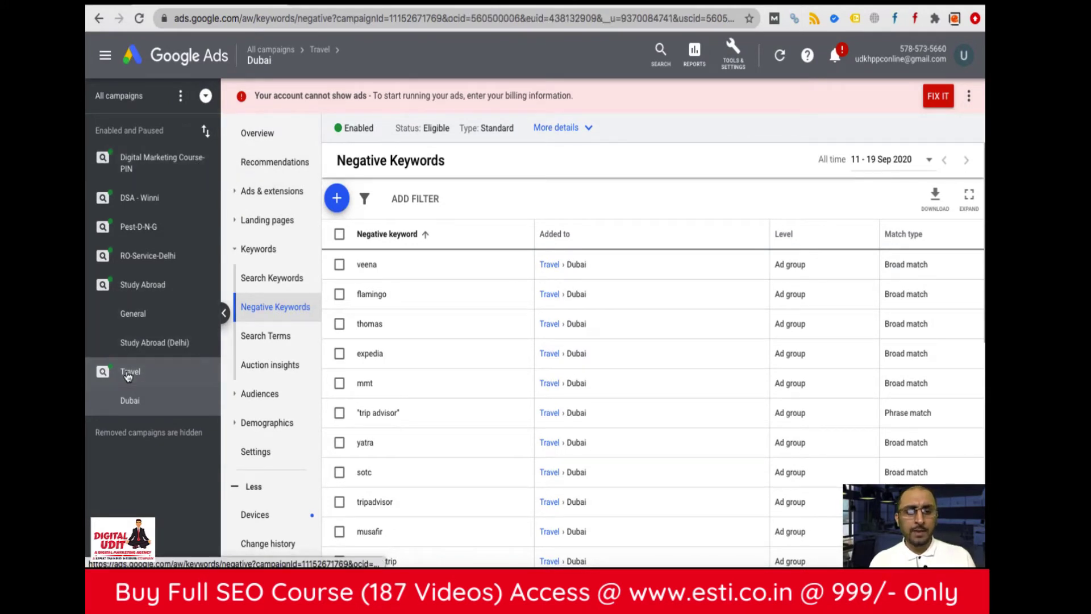
pyautogui.click(264, 193)
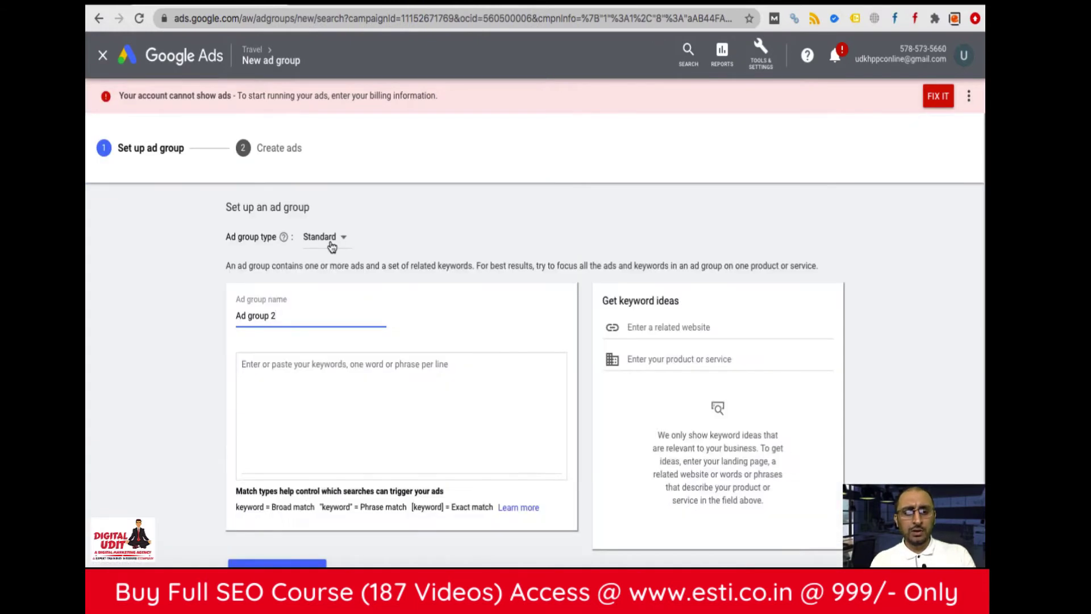
pyautogui.tripleClick(289, 315)
pyautogui.write('S')
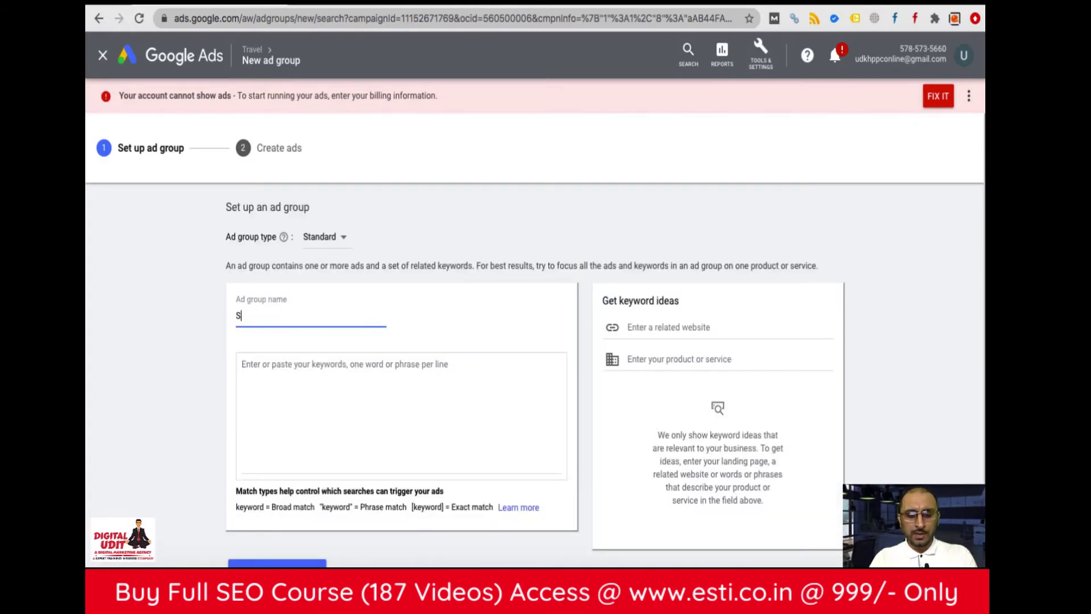
pyautogui.write('ingapore')
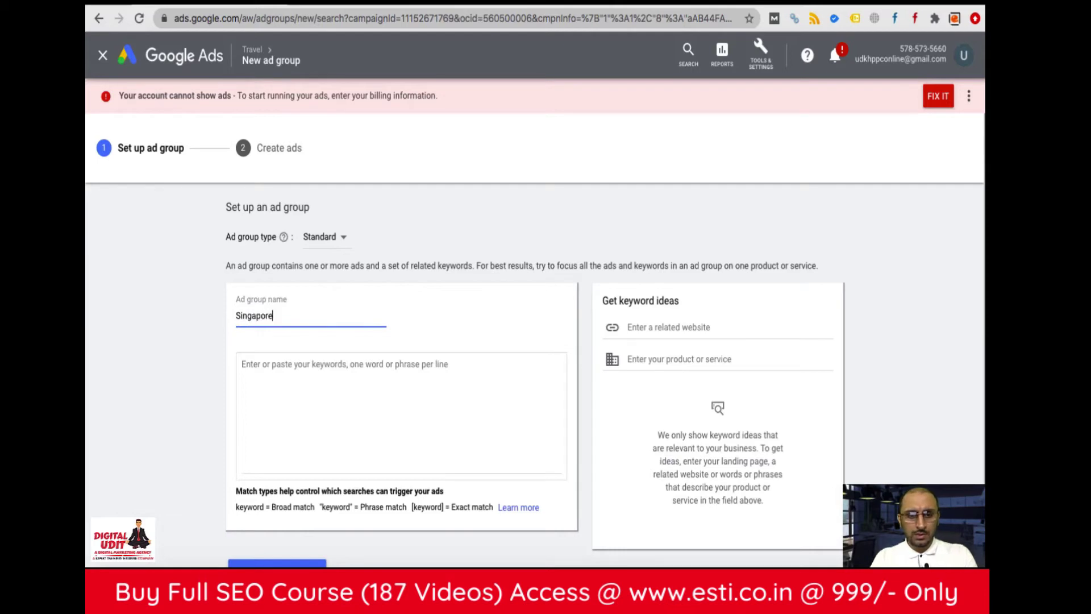
pyautogui.click(293, 407)
pyautogui.write('singapore packages')
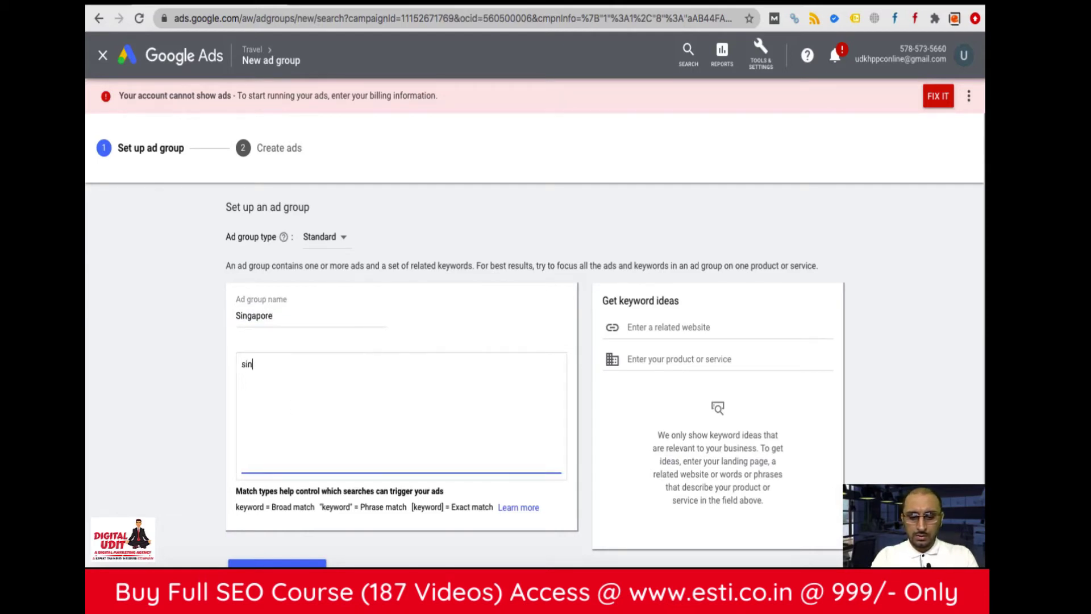
pyautogui.scroll(-1, 378, 462)
pyautogui.click(295, 522)
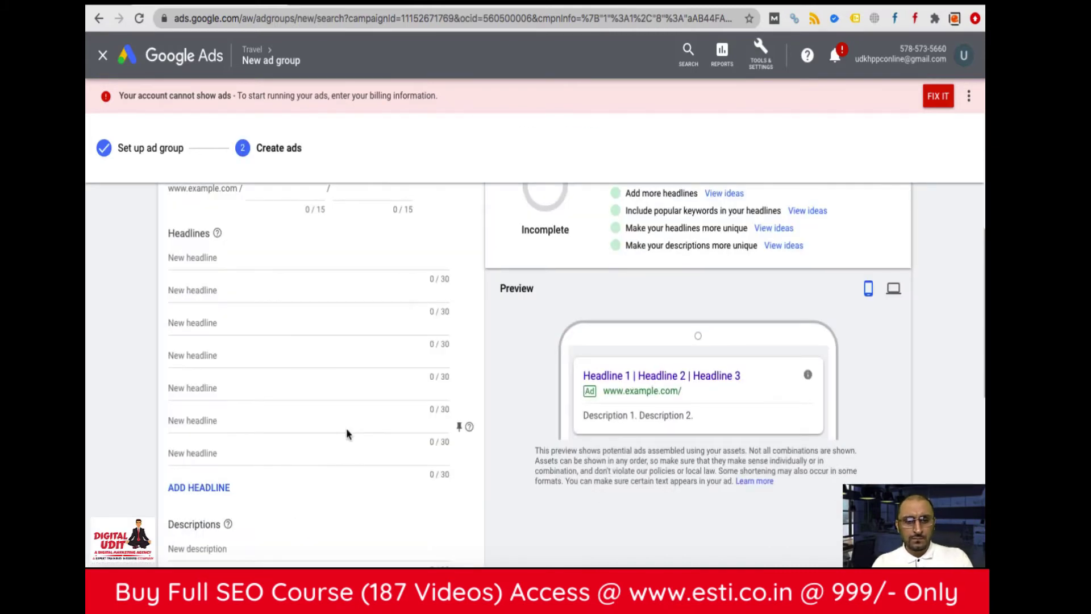
# - Cancel the blank ad form and save the Singapore ad group without any ads or extensions
pyautogui.scroll(-3, 347, 434)
pyautogui.click(232, 513)
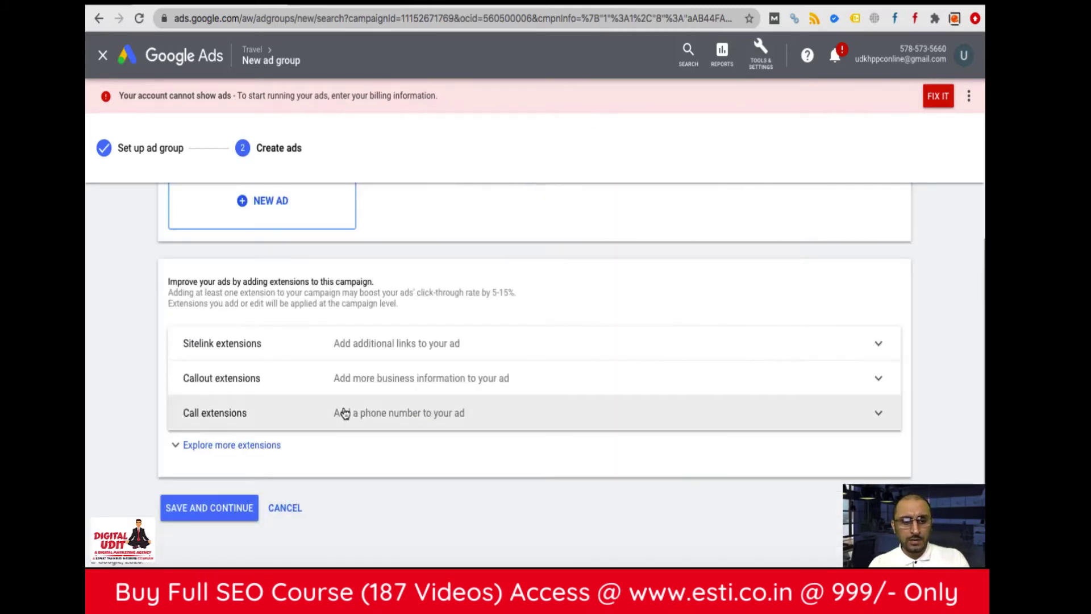
pyautogui.click(225, 520)
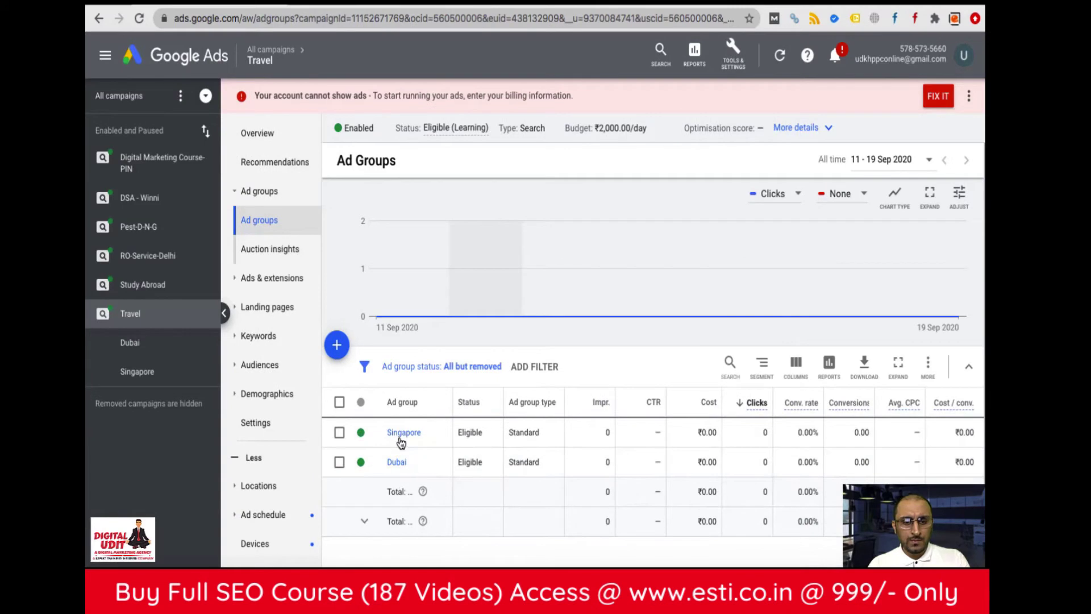
# - In the Singapore ad group, start adding keywords and include the first ten suggested ideas, from singapore tour package through tour singapore
pyautogui.click(401, 438)
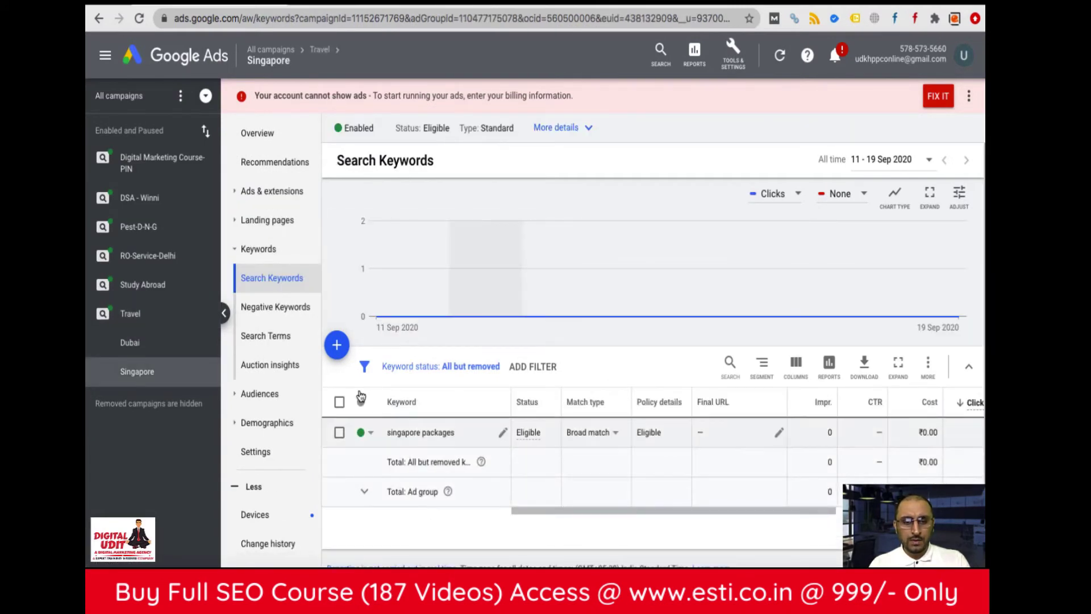
pyautogui.click(336, 345)
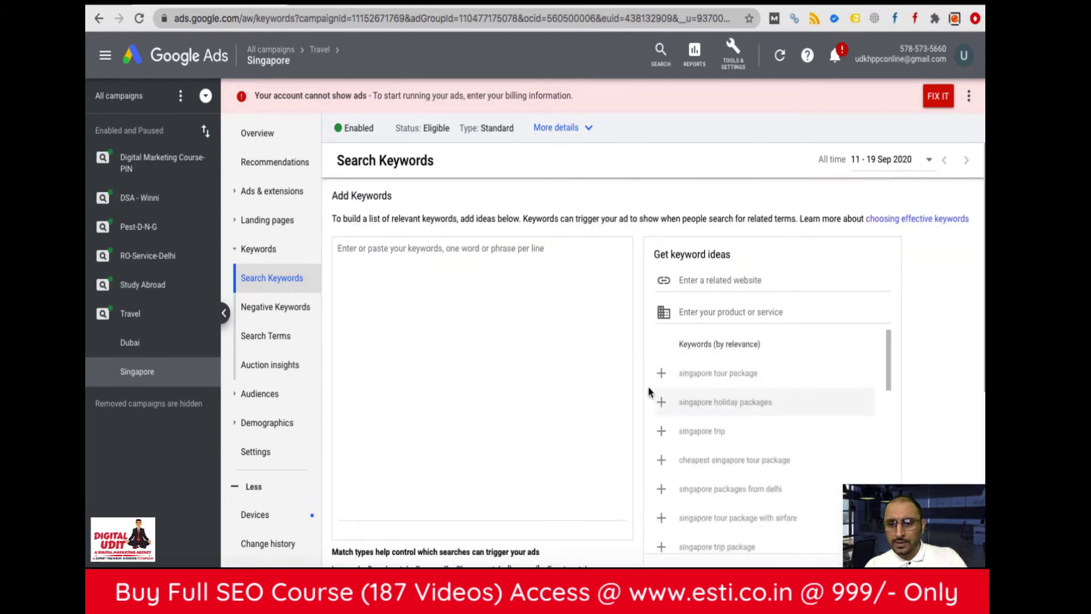
pyautogui.click(661, 373)
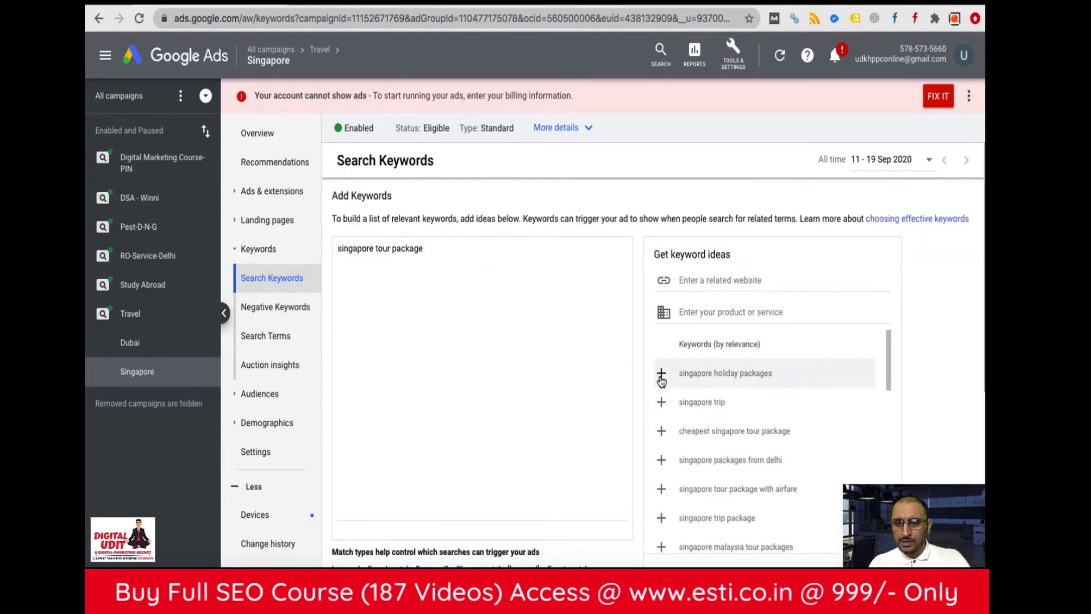
pyautogui.click(661, 374)
pyautogui.click(661, 373)
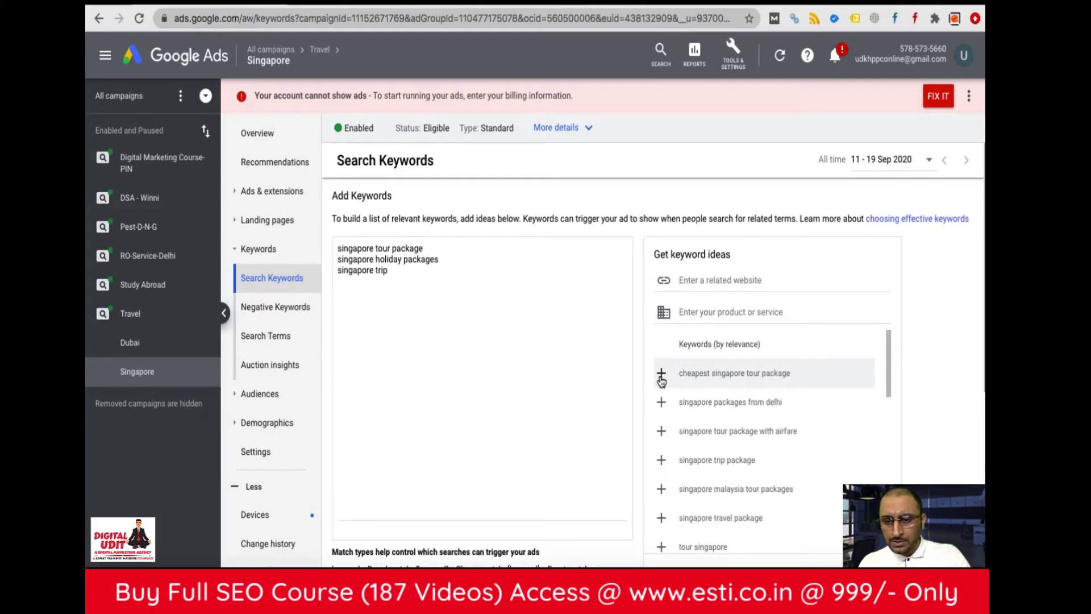
pyautogui.click(660, 373)
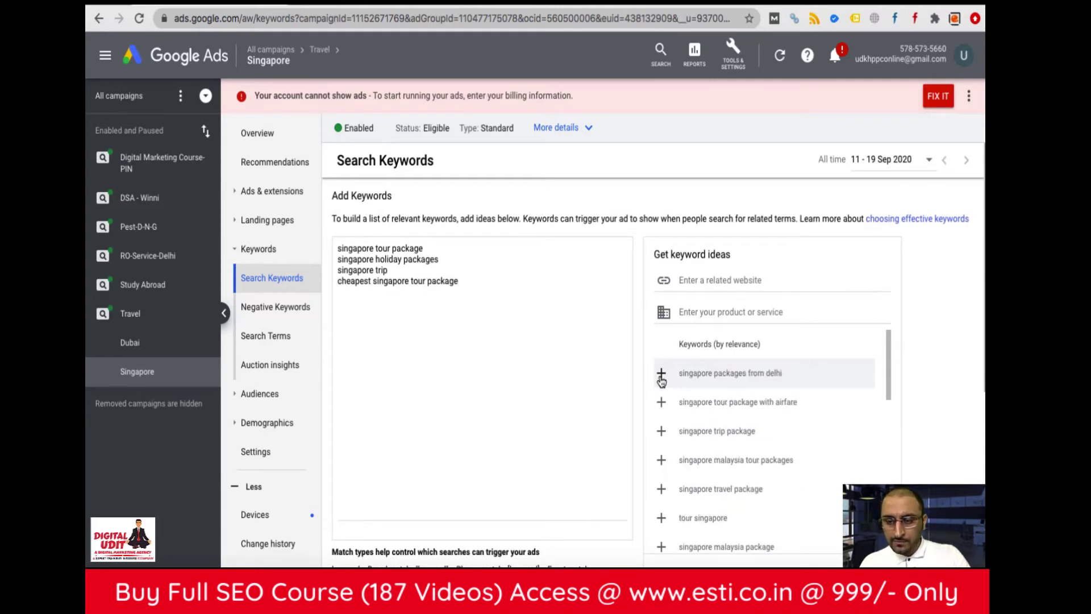
pyautogui.click(661, 373)
pyautogui.click(661, 374)
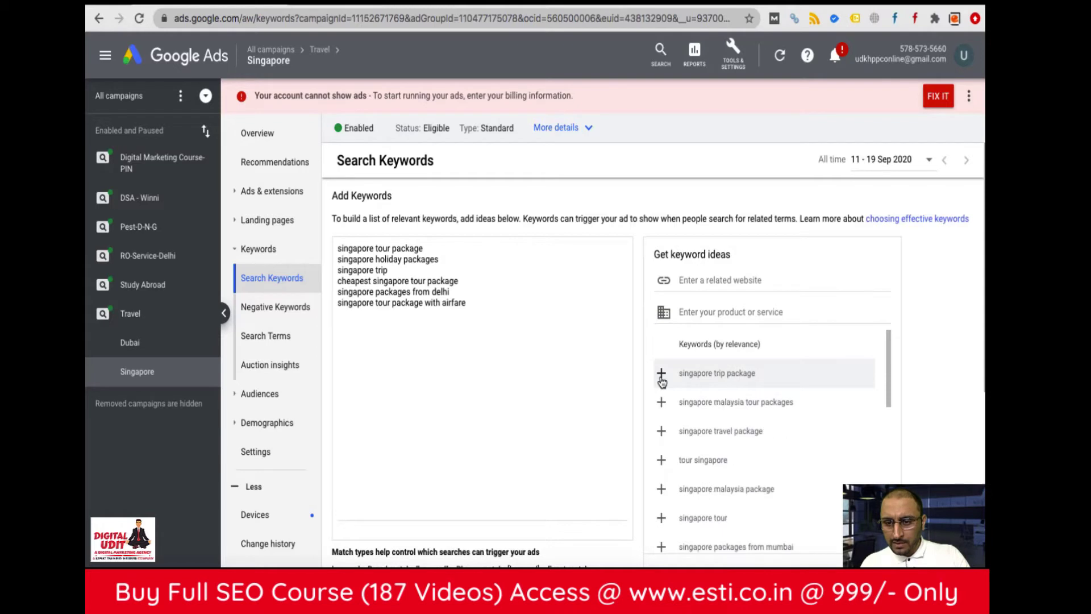
pyautogui.click(661, 374)
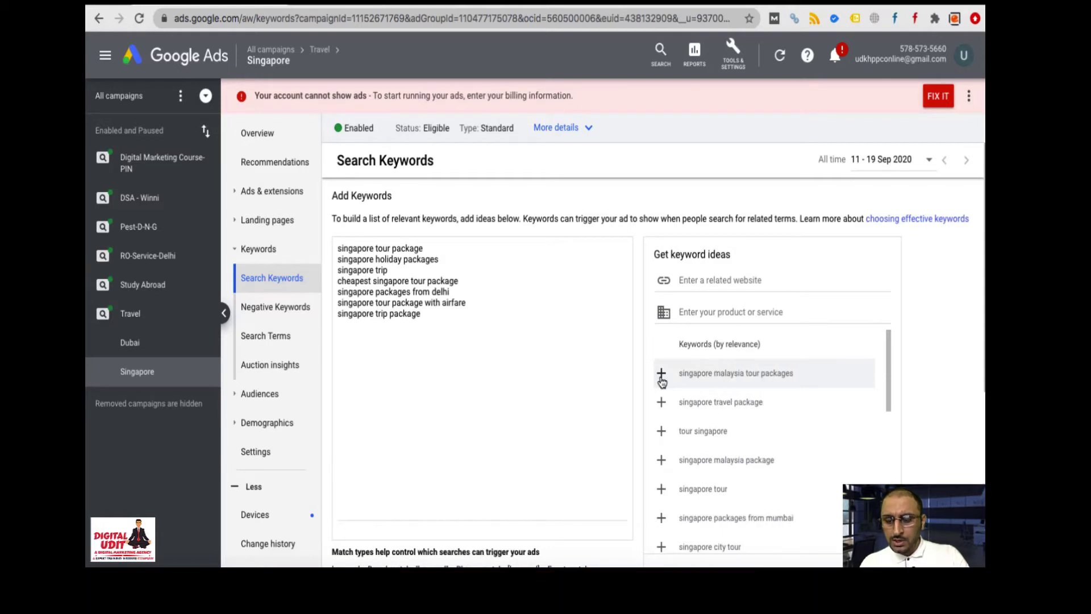
pyautogui.click(661, 373)
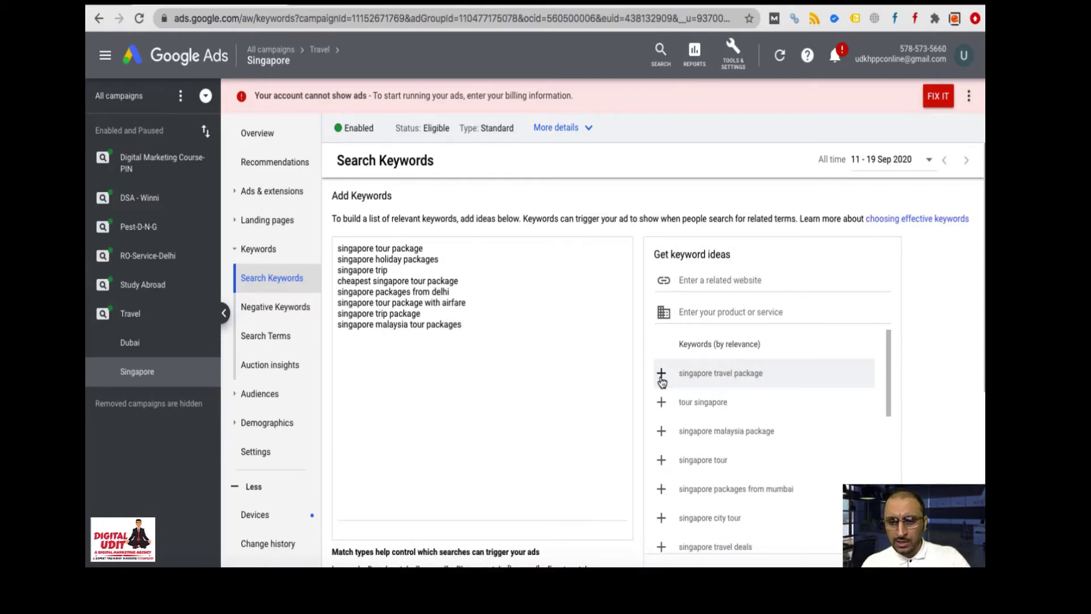
pyautogui.click(661, 374)
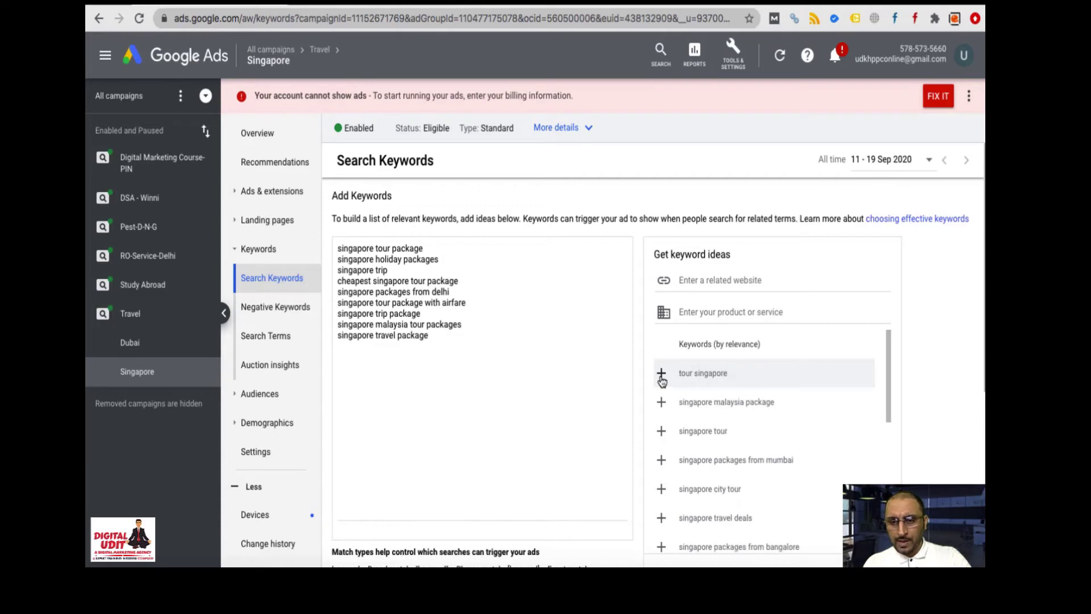
pyautogui.click(660, 373)
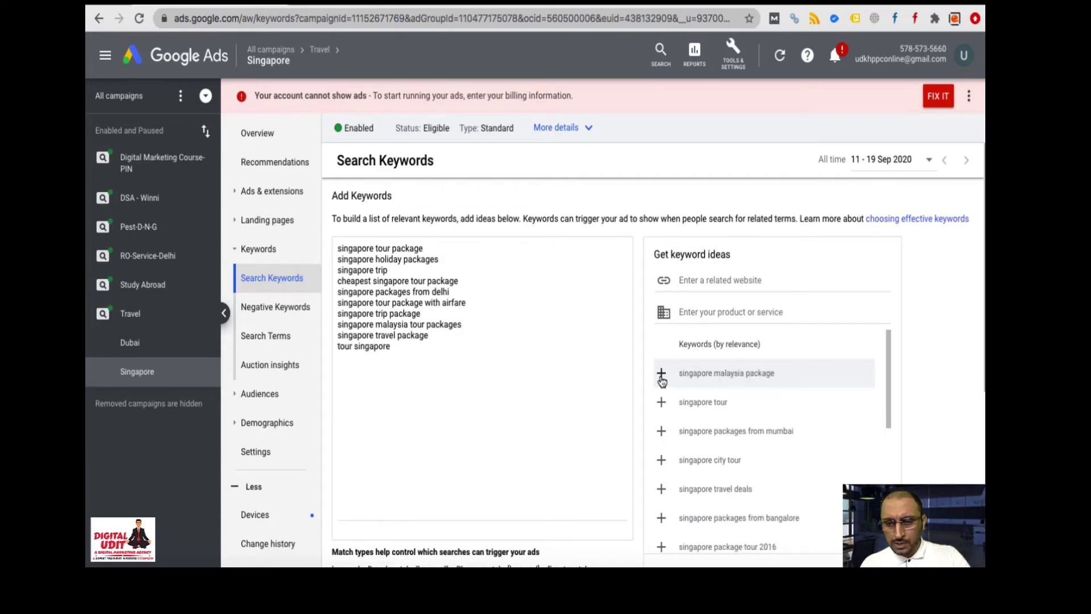
# - Add the keyword ideas singapore malaysia package, singapore tour, singapore packages from mumbai, singapore travel deals and singapore packages from bangalore
pyautogui.click(661, 373)
pyautogui.click(660, 374)
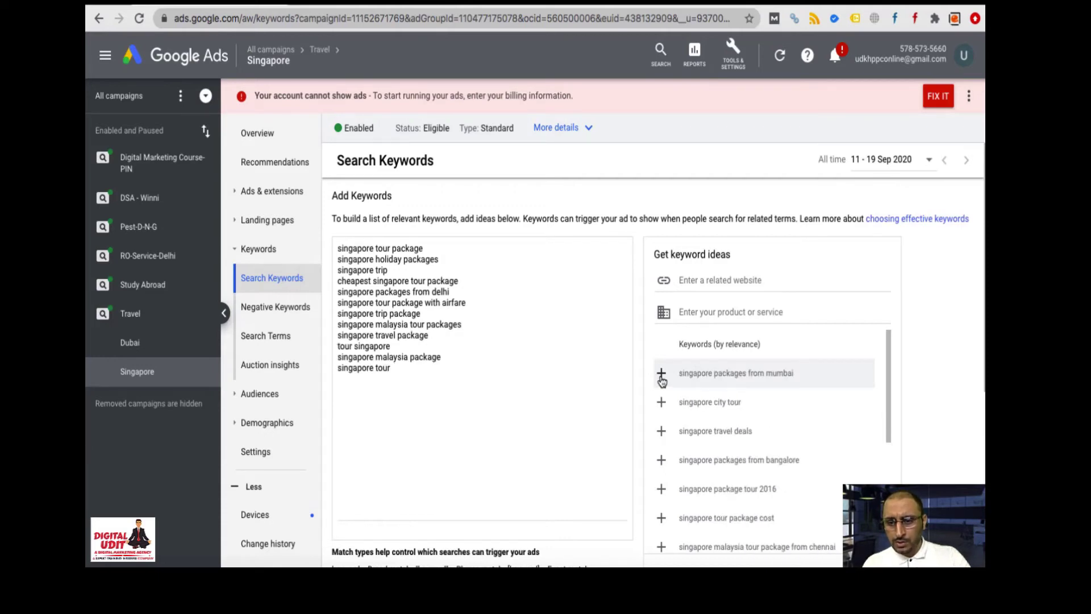
pyautogui.click(661, 373)
pyautogui.click(662, 403)
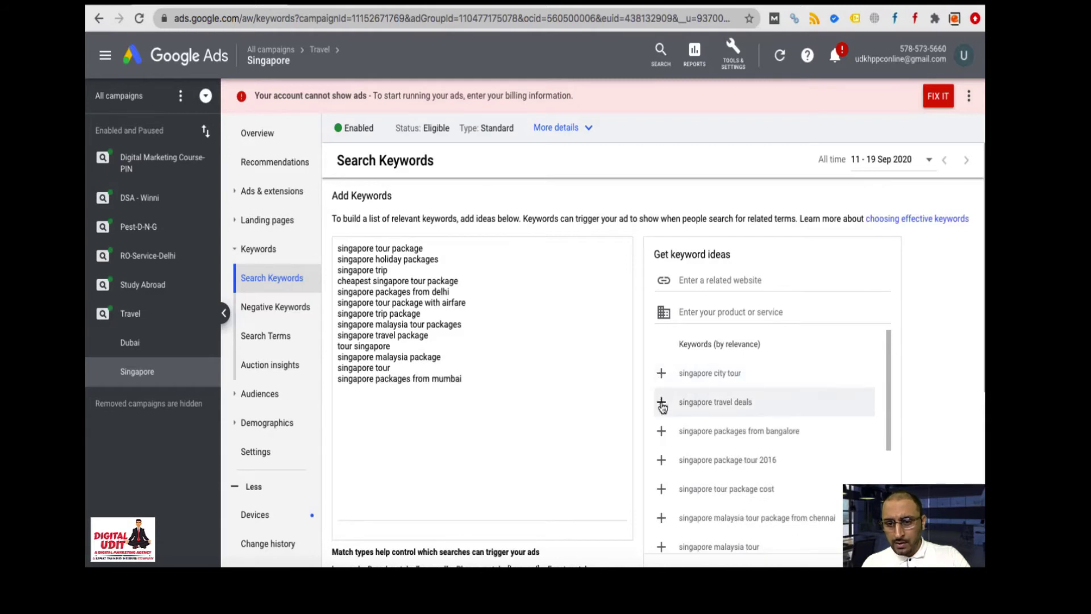
pyautogui.click(661, 404)
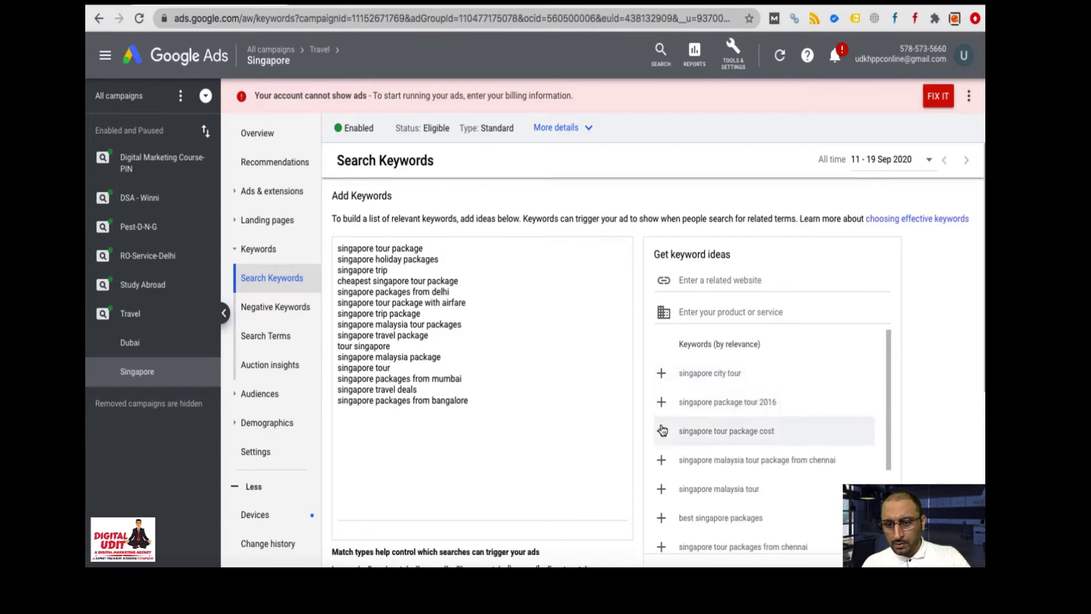
# - Add the keyword ideas singapore tour package cost, singapore malaysia tour package from chennai, singapore malaysia tour and best singapore packages
pyautogui.click(663, 432)
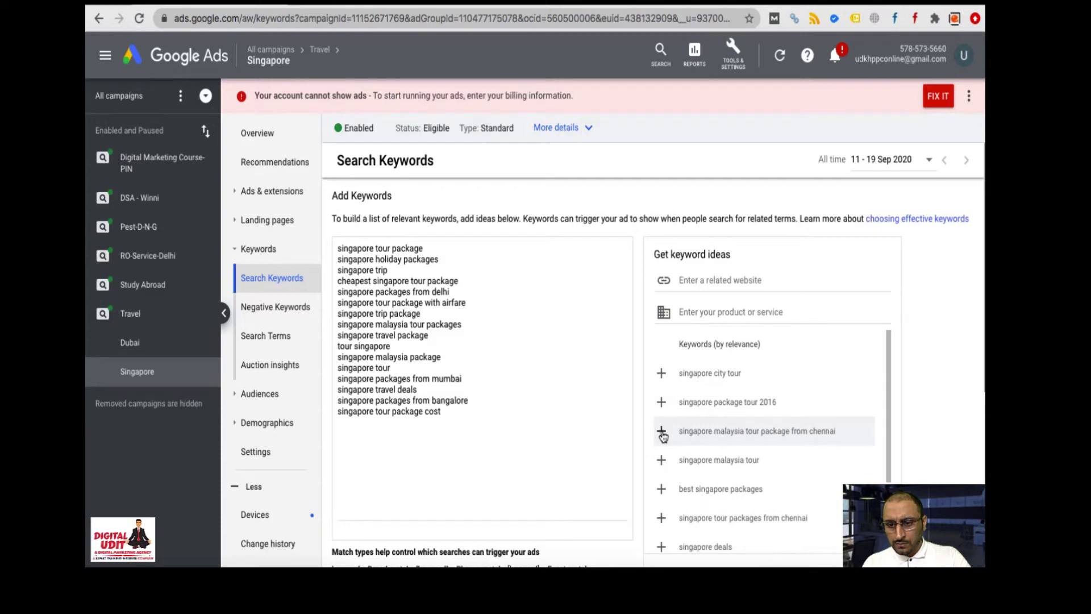
pyautogui.click(662, 432)
pyautogui.click(662, 433)
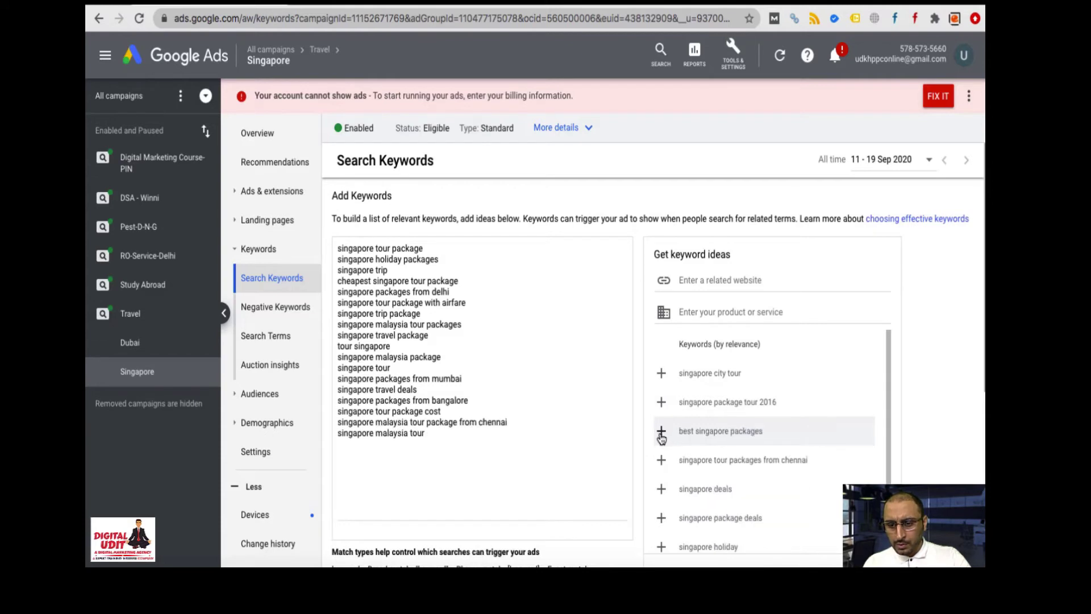
pyautogui.click(662, 434)
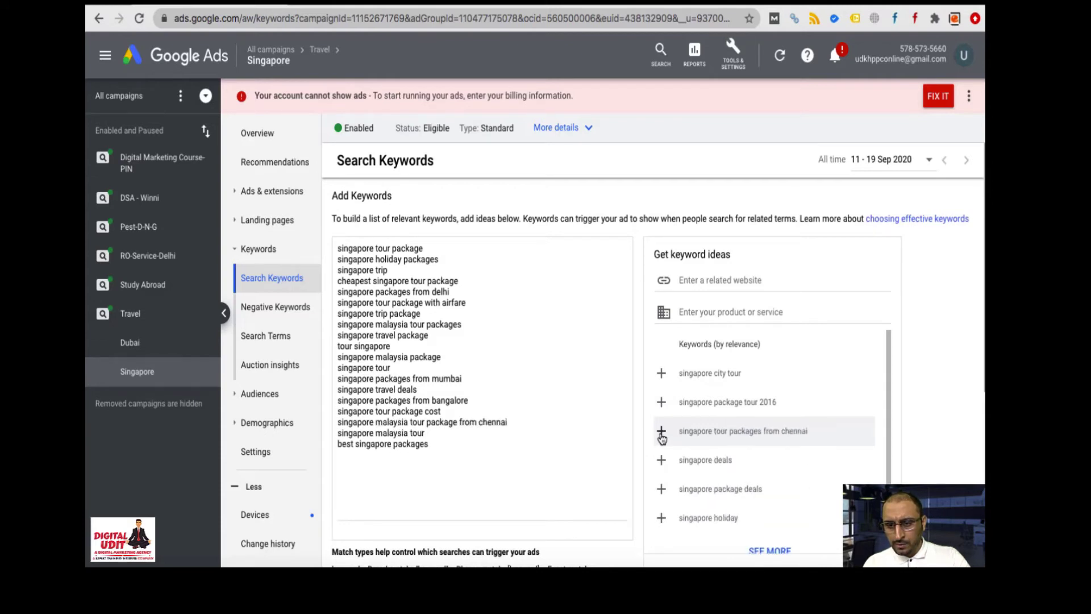
# - Add singapore tour packages from chennai, singapore deals, singapore package deals and singapore holiday to the keyword list
pyautogui.click(661, 435)
pyautogui.click(662, 434)
pyautogui.click(662, 434)
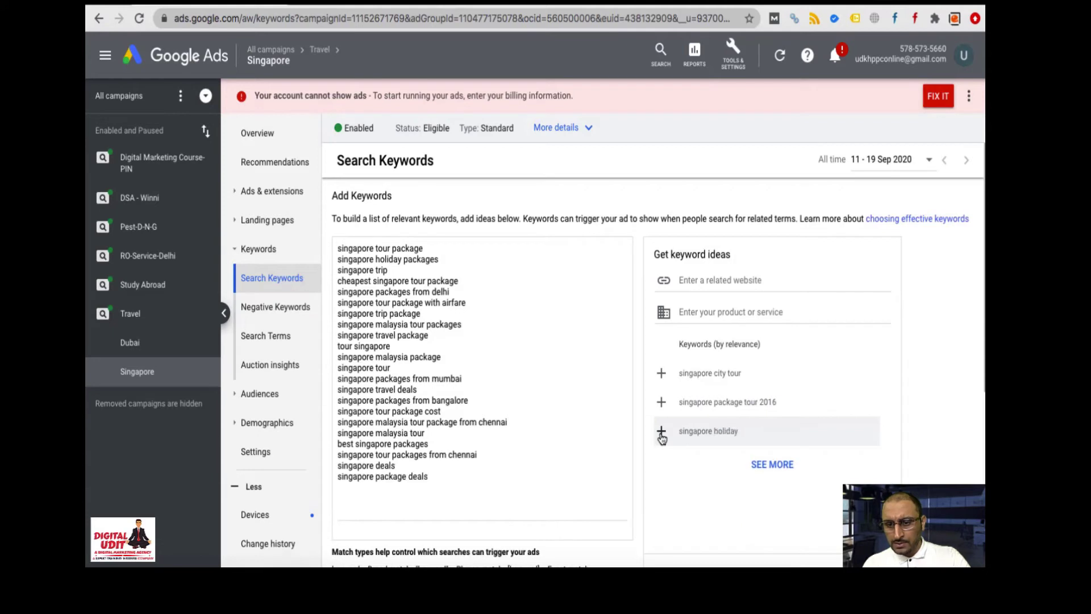
pyautogui.click(662, 434)
# - Load more keyword ideas and add singapore honeymoon package, singapore holiday deals, singapore tour package from delhi and singapore holidays package deals
pyautogui.click(776, 436)
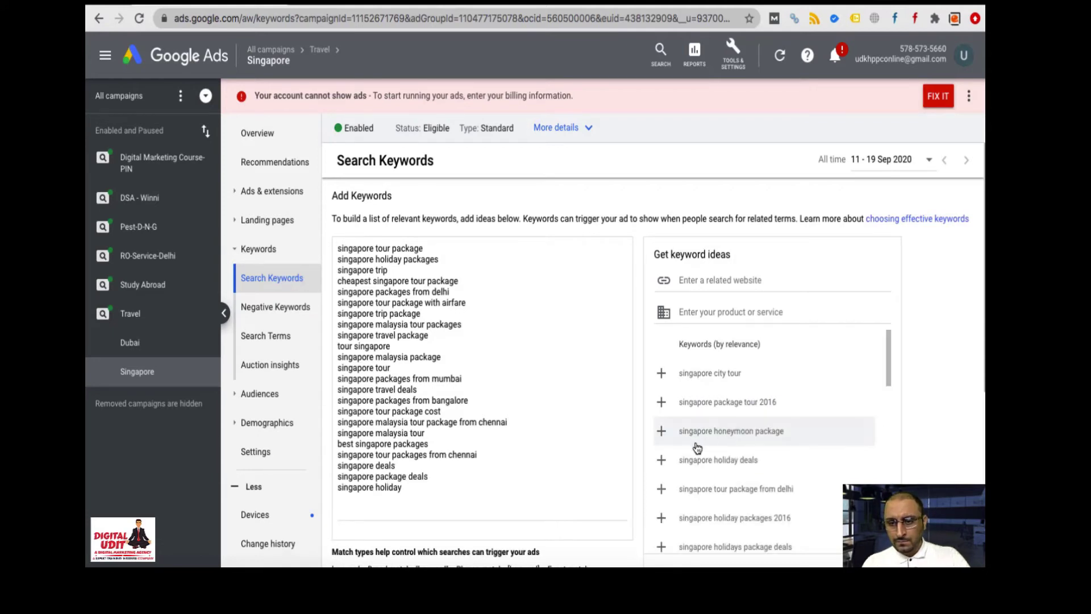
pyautogui.click(663, 433)
pyautogui.click(662, 433)
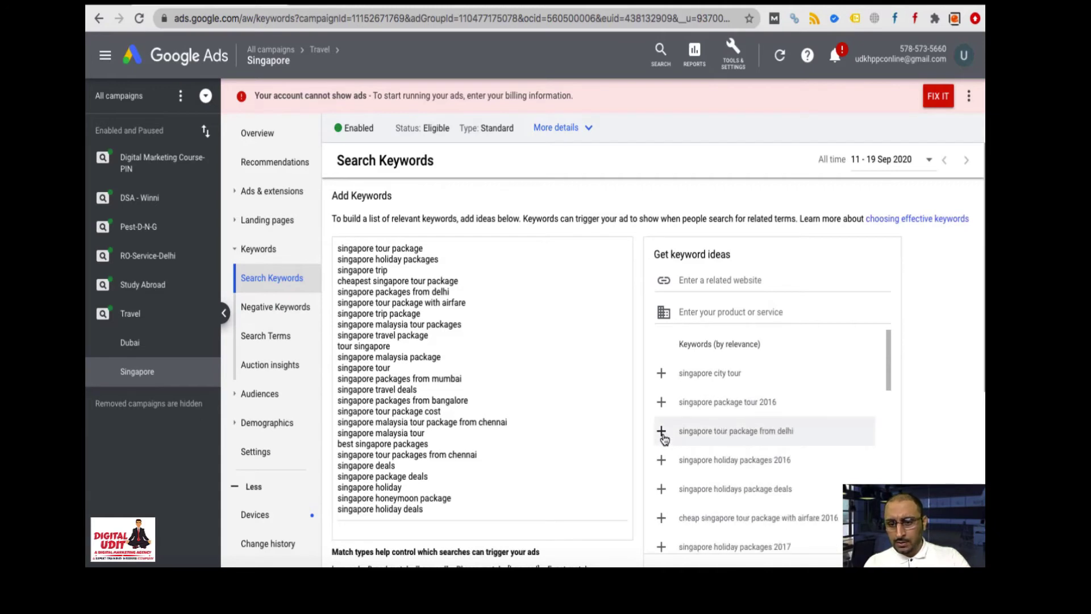
pyautogui.click(662, 433)
pyautogui.click(662, 460)
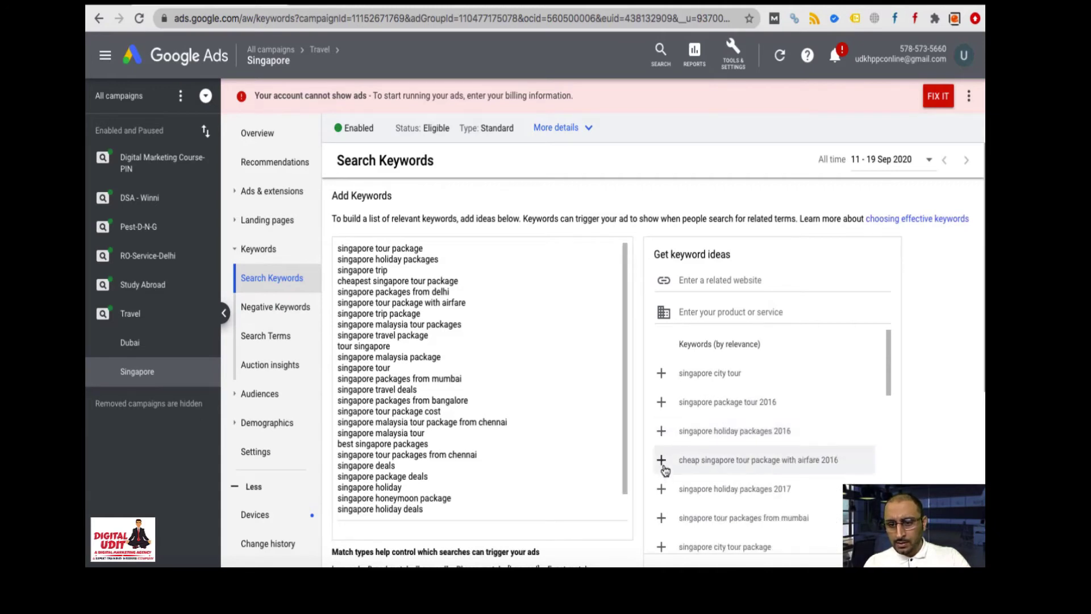
# - Add the idea cheap singapore tour package with airfare 2016 and remove the year 2016 from it in the keyword list
pyautogui.scroll(-2, 663, 432)
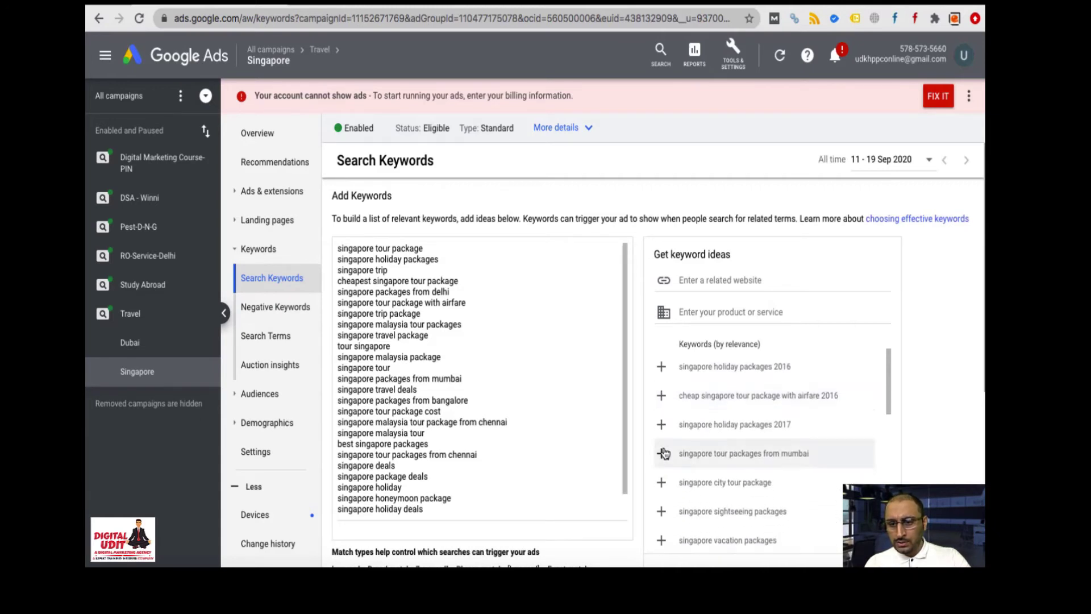
pyautogui.click(662, 398)
pyautogui.scroll(-3, 482, 445)
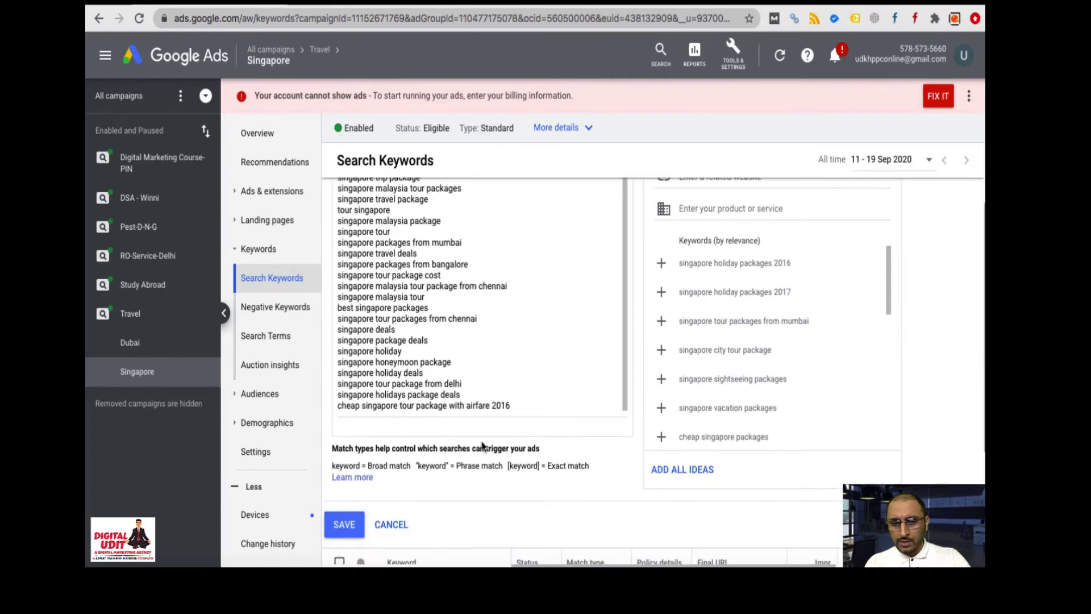
pyautogui.click(539, 403)
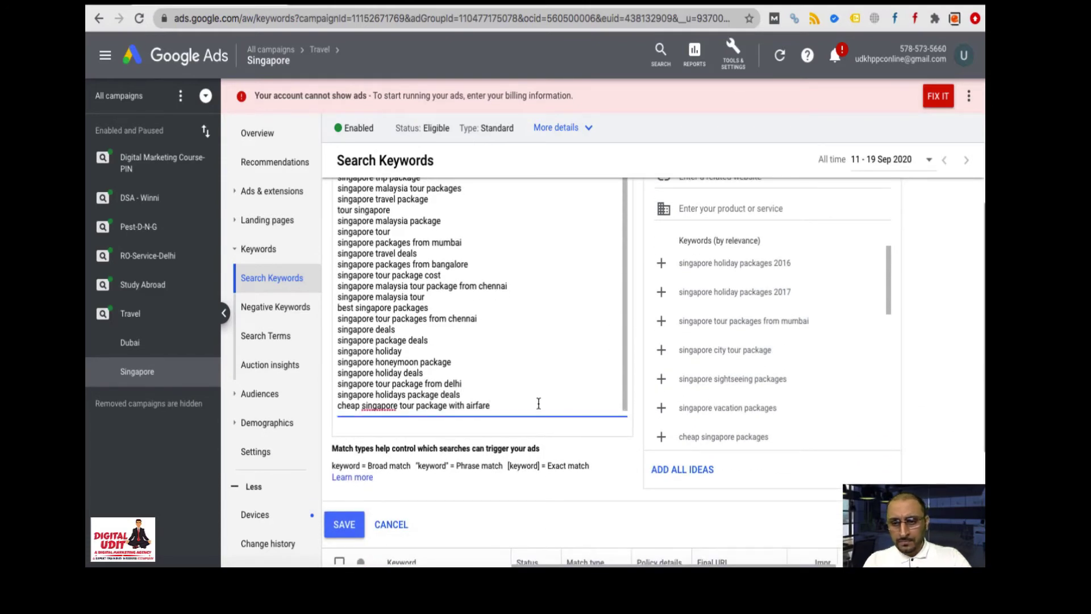
# - Add singapore vacation packages, singapore tour packages from mumbai, singapore package from chennai and singapore malaysia tour package from delhi to the keywords
pyautogui.click(661, 407)
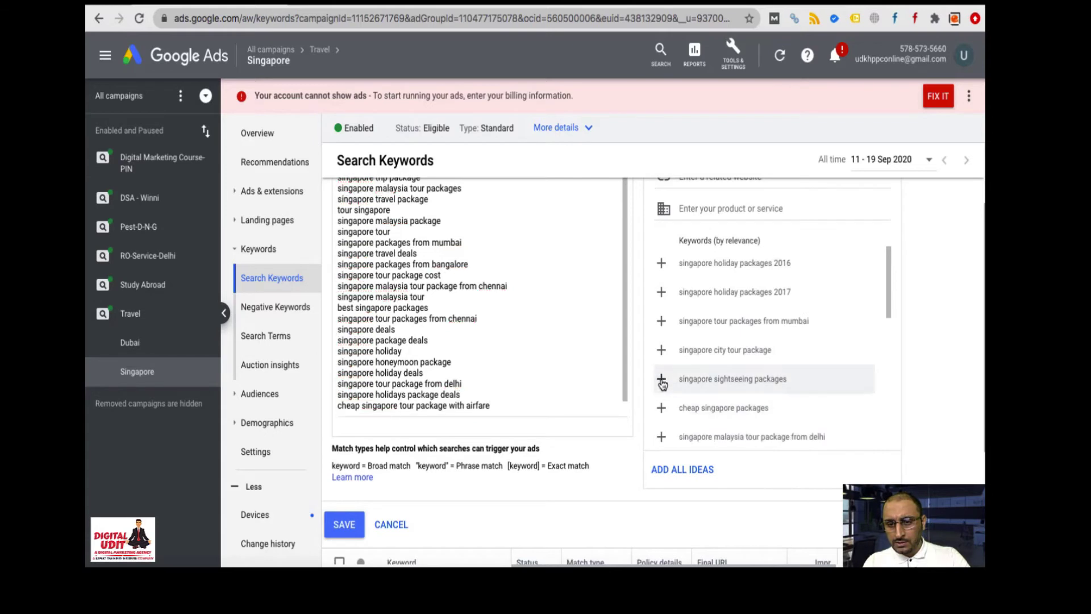
pyautogui.click(663, 323)
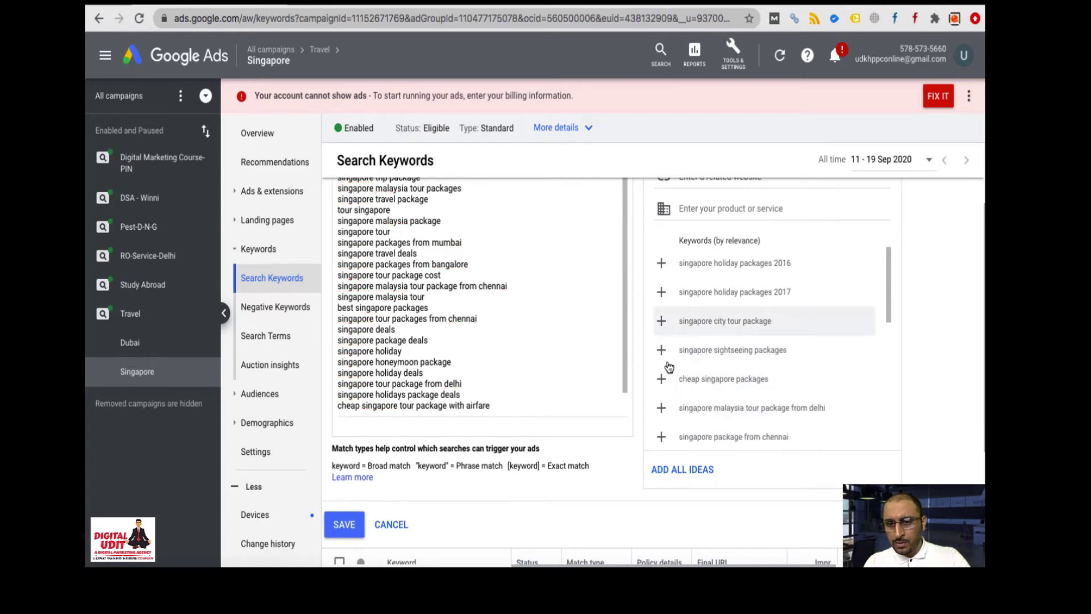
pyautogui.click(668, 438)
pyautogui.click(662, 410)
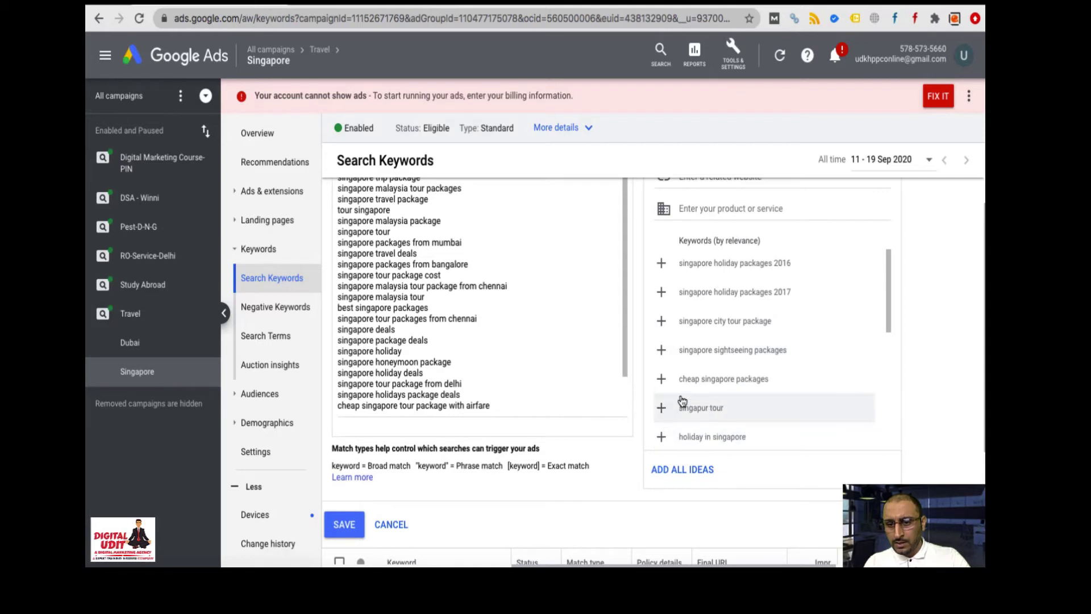
# - Add the keyword ideas holiday in singapore, singapur tour and cheapest singapore tour package with airfare
pyautogui.scroll(-2, 682, 401)
pyautogui.click(661, 385)
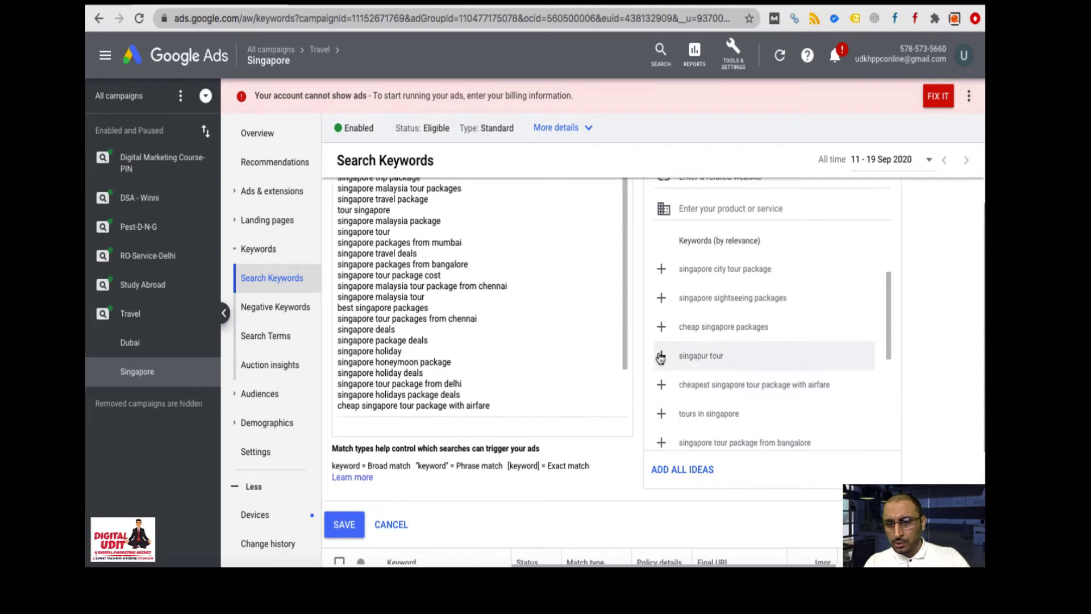
pyautogui.click(661, 356)
pyautogui.click(662, 358)
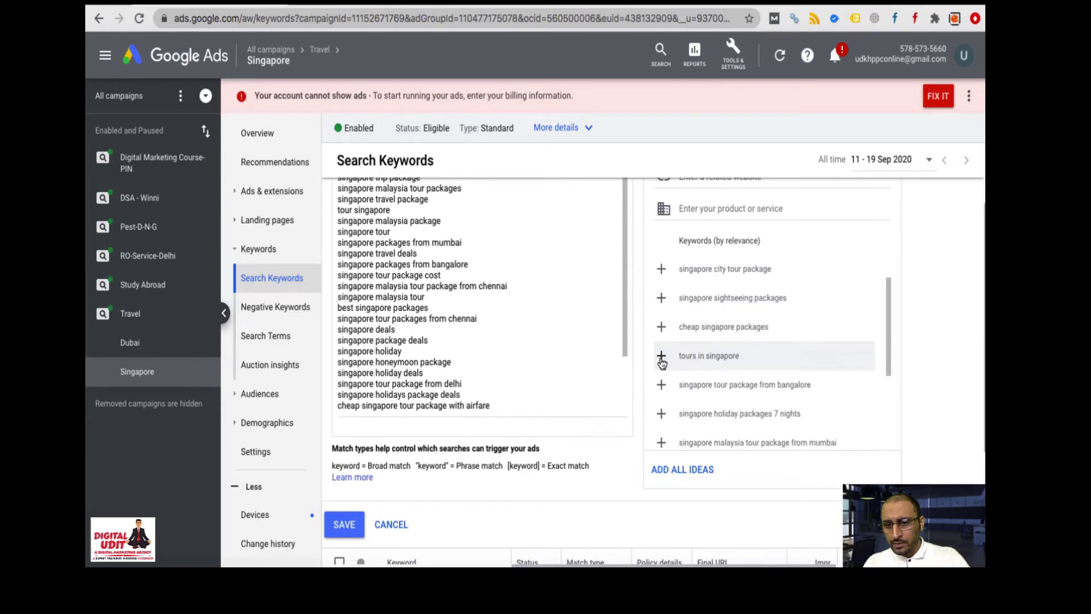
# - Add tours in singapore, singapore tour package from bangalore, singapore malaysia tour package from mumbai and cheap holidays to singapore to the keyword list
pyautogui.click(662, 357)
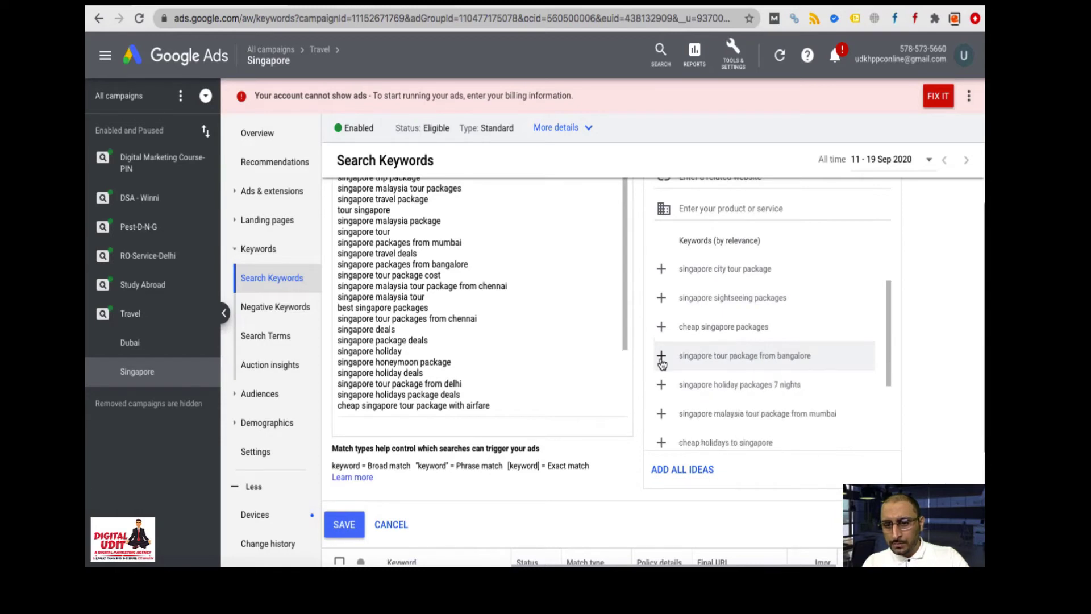
pyautogui.click(662, 358)
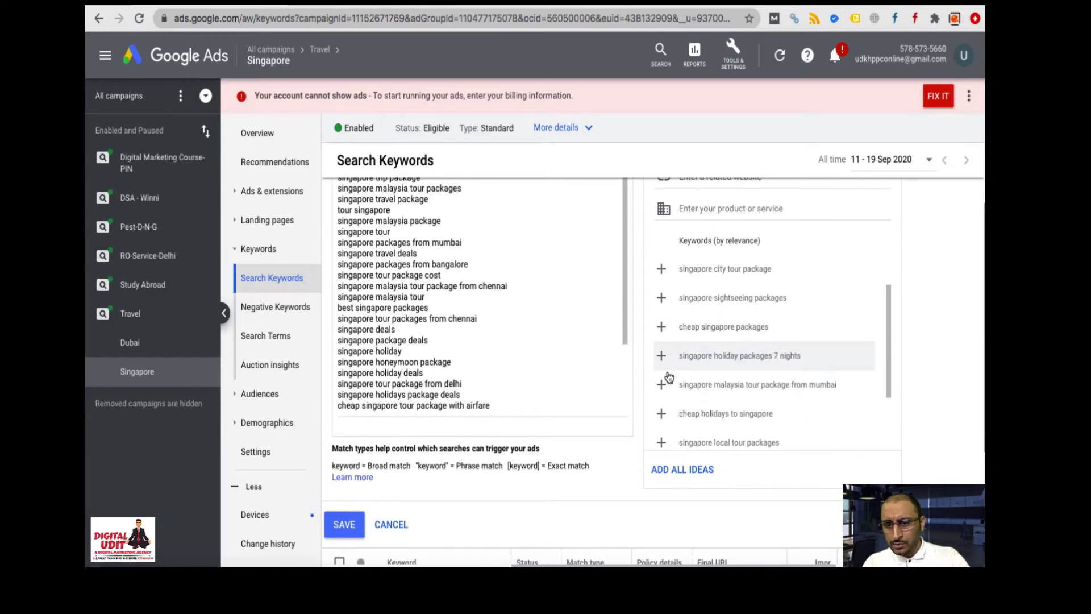
pyautogui.click(664, 387)
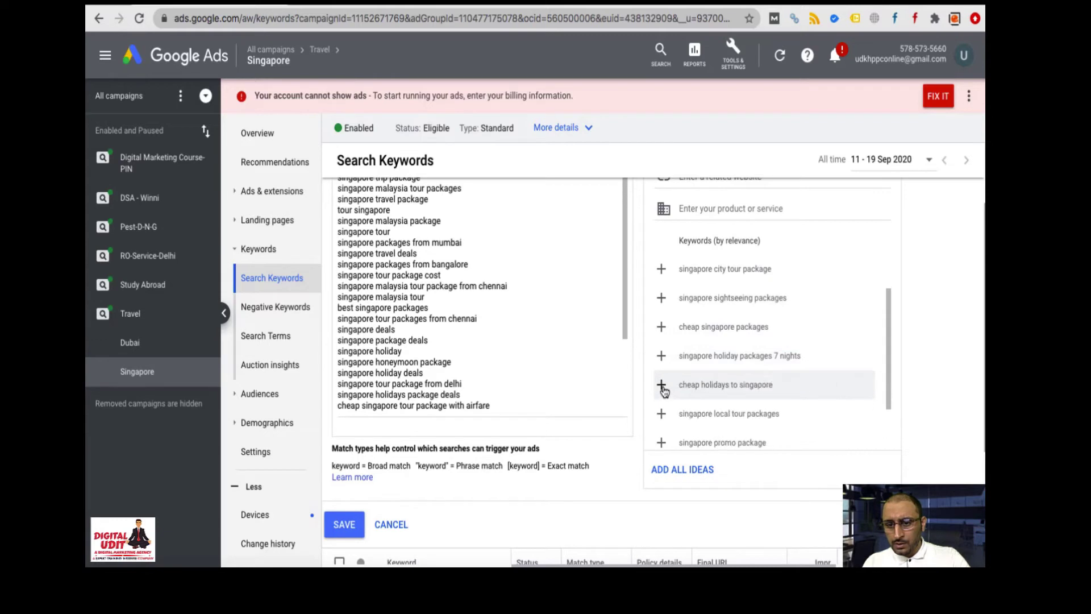
pyautogui.click(664, 388)
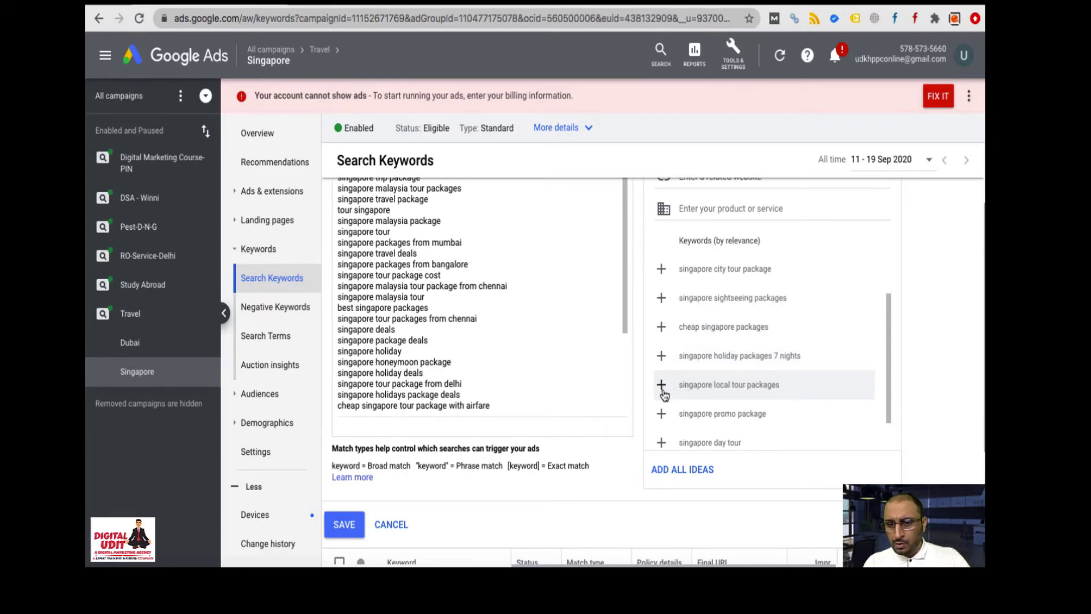
pyautogui.scroll(-1, 668, 408)
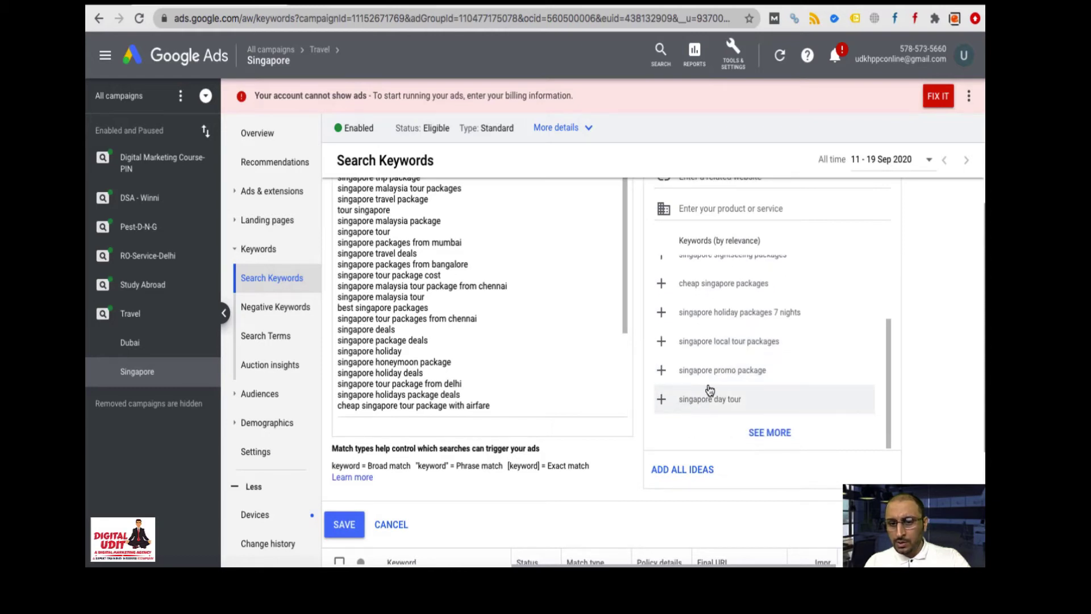
pyautogui.scroll(-4, 475, 341)
pyautogui.scroll(-1, 475, 344)
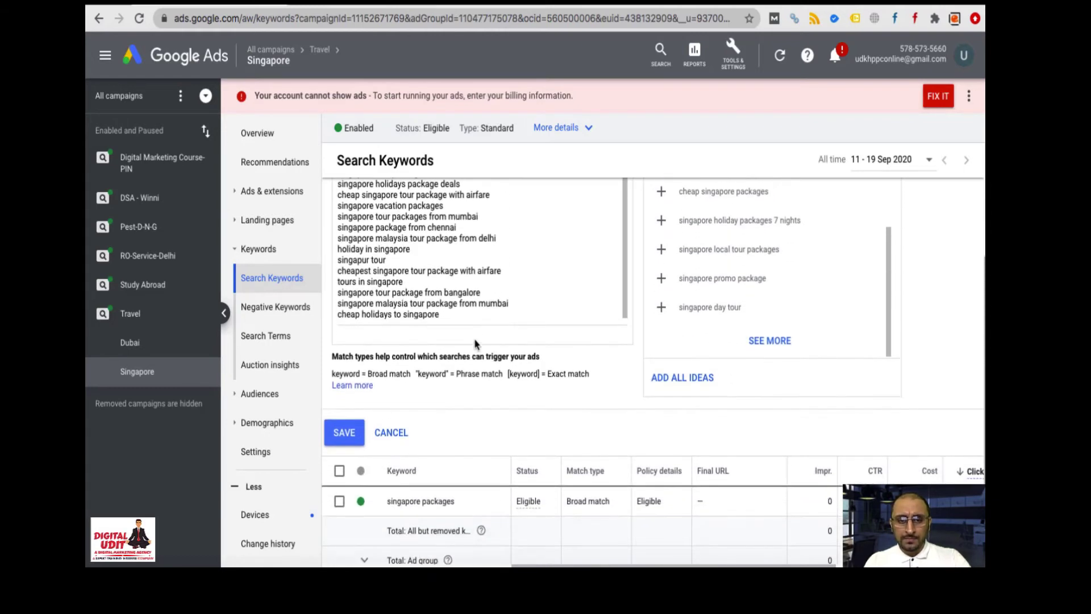
# - Switch to Google, search for singapore packages and view the autocomplete suggestions for that phrase
pyautogui.click(388, 5)
pyautogui.doubleClick(223, 62)
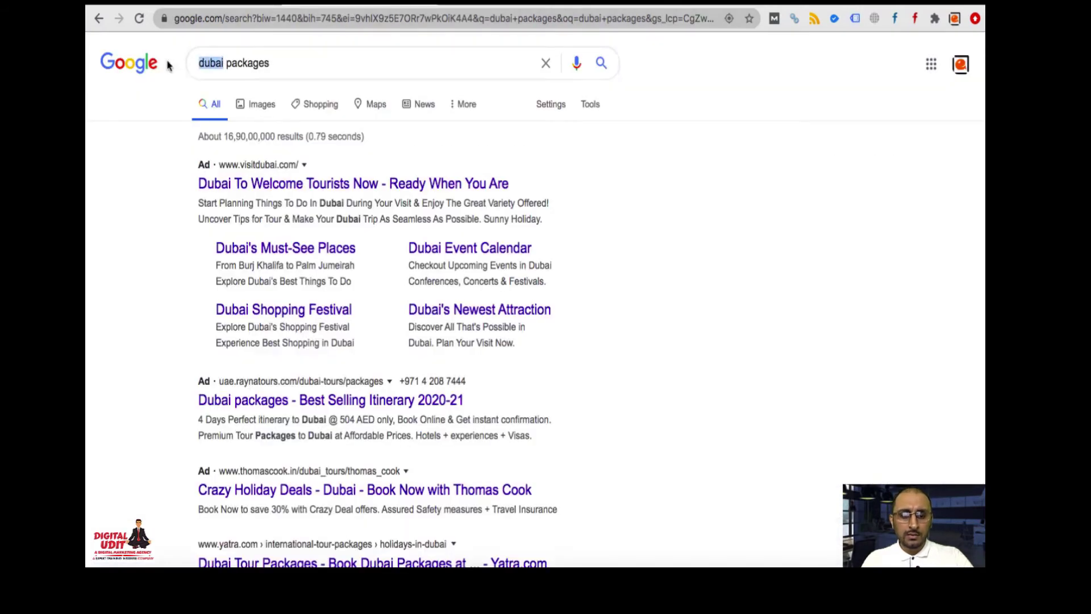
pyautogui.write('singapore')
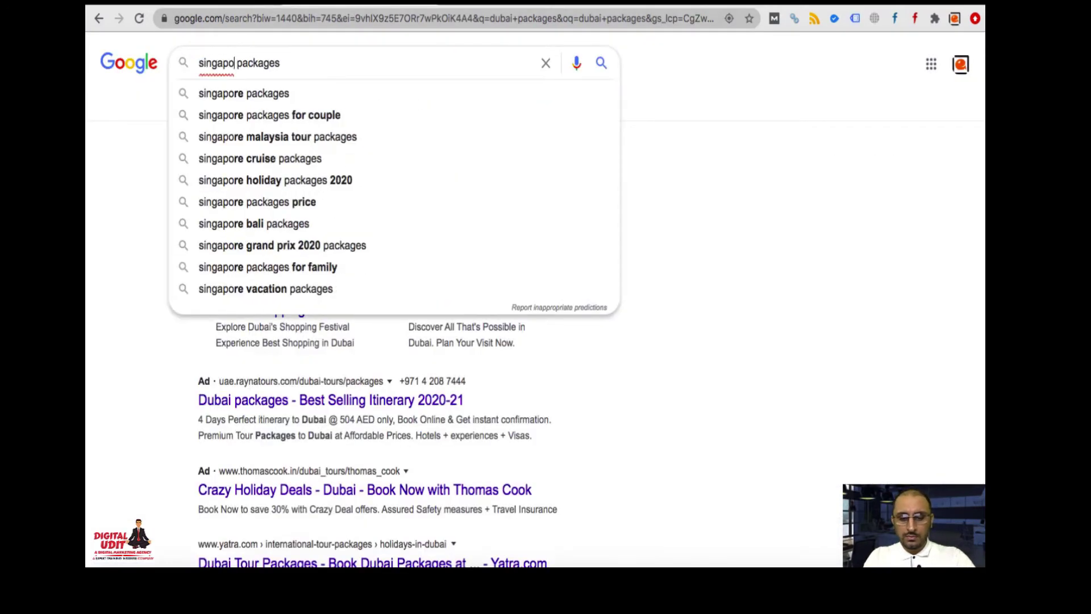
pyautogui.press('Escape')
pyautogui.press('Return')
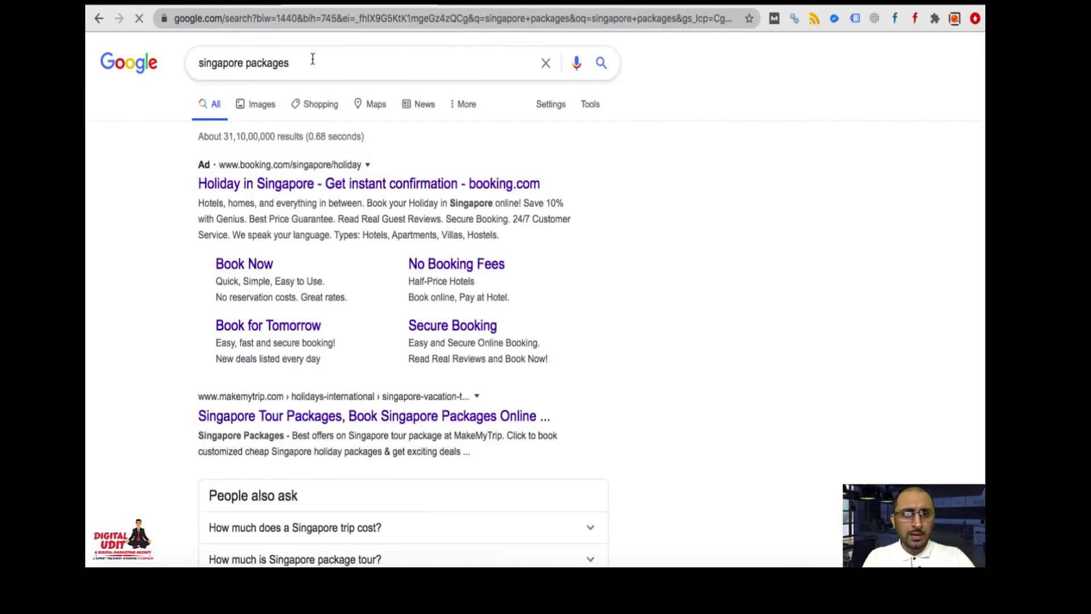
pyautogui.click(313, 64)
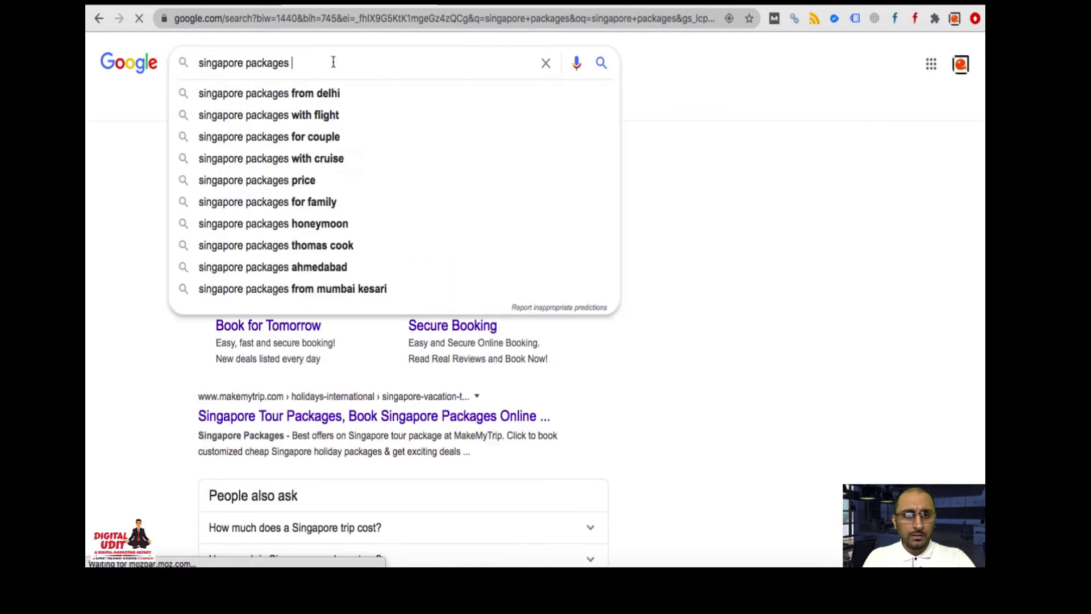
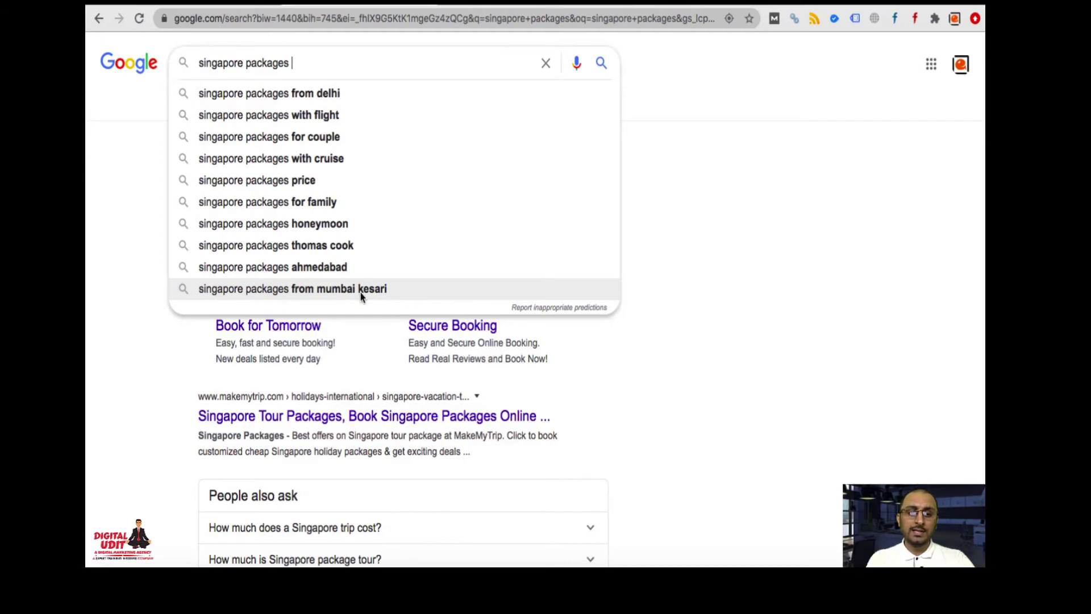
pyautogui.click(782, 261)
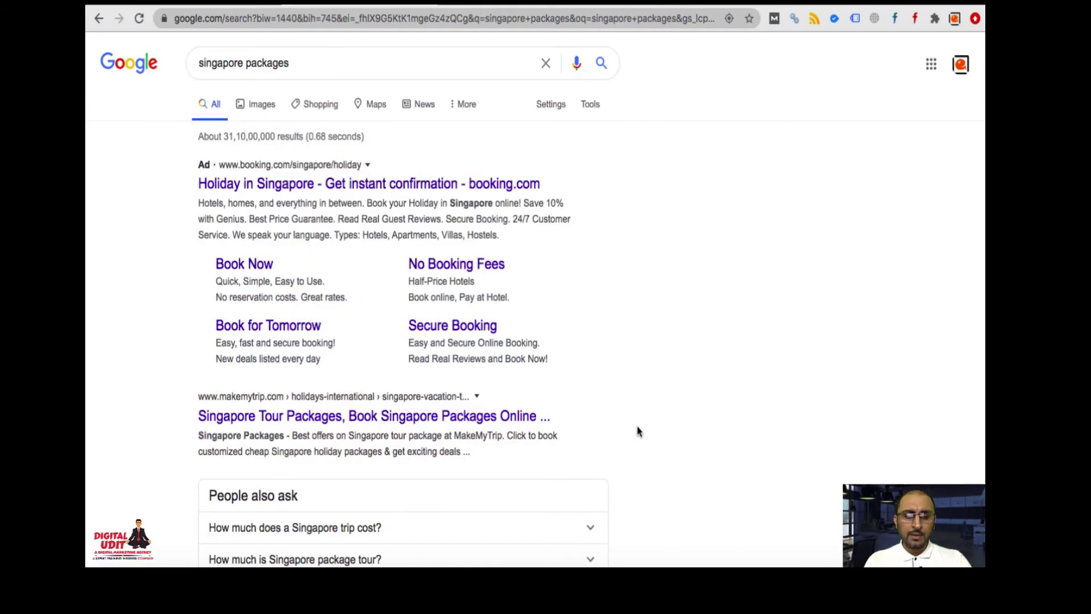
# - Look through the Google results for singapore packages, from the ad at the start down to the related searches
pyautogui.scroll(-3, 638, 432)
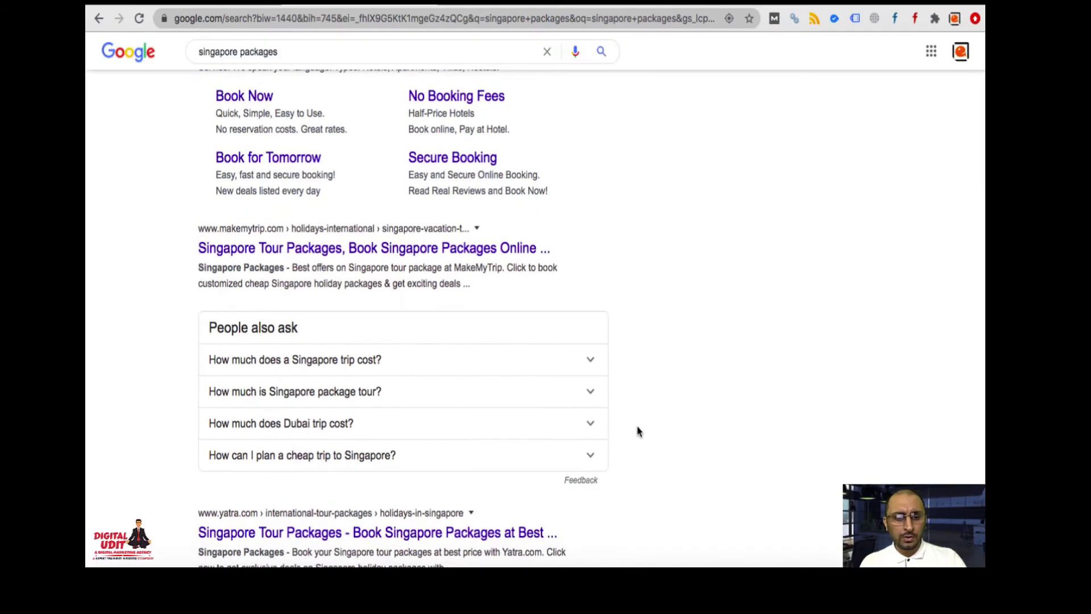
pyautogui.scroll(-5, 630, 398)
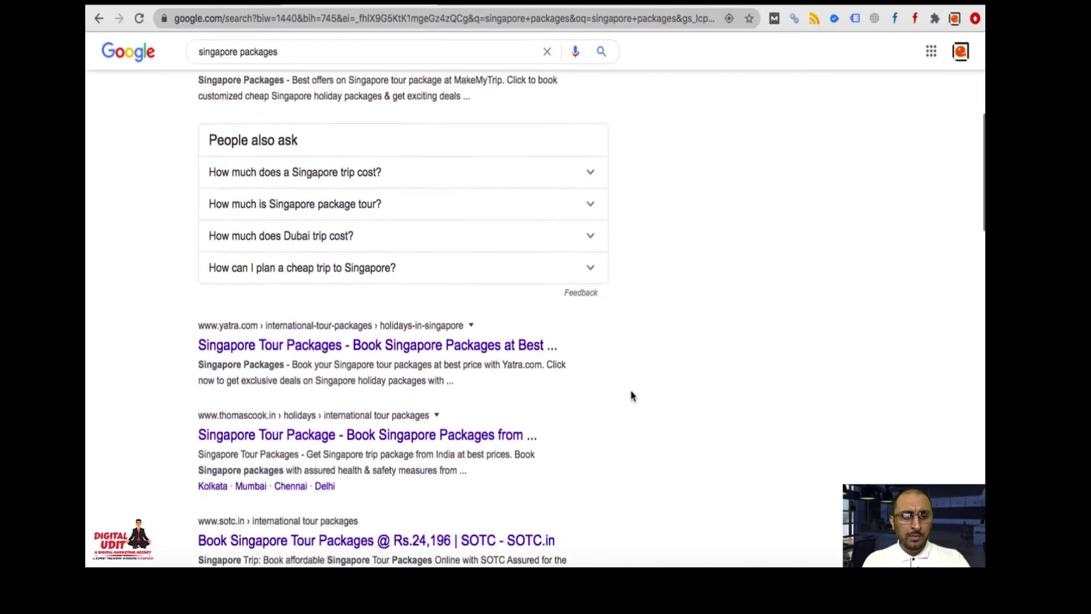
pyautogui.scroll(-7, 630, 391)
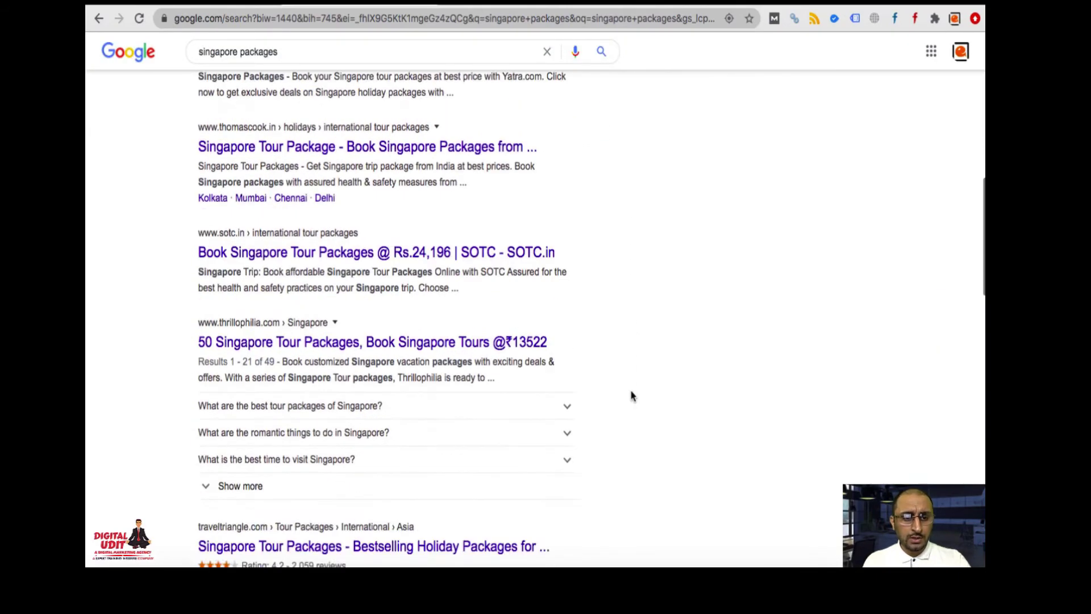
pyautogui.scroll(-8, 630, 396)
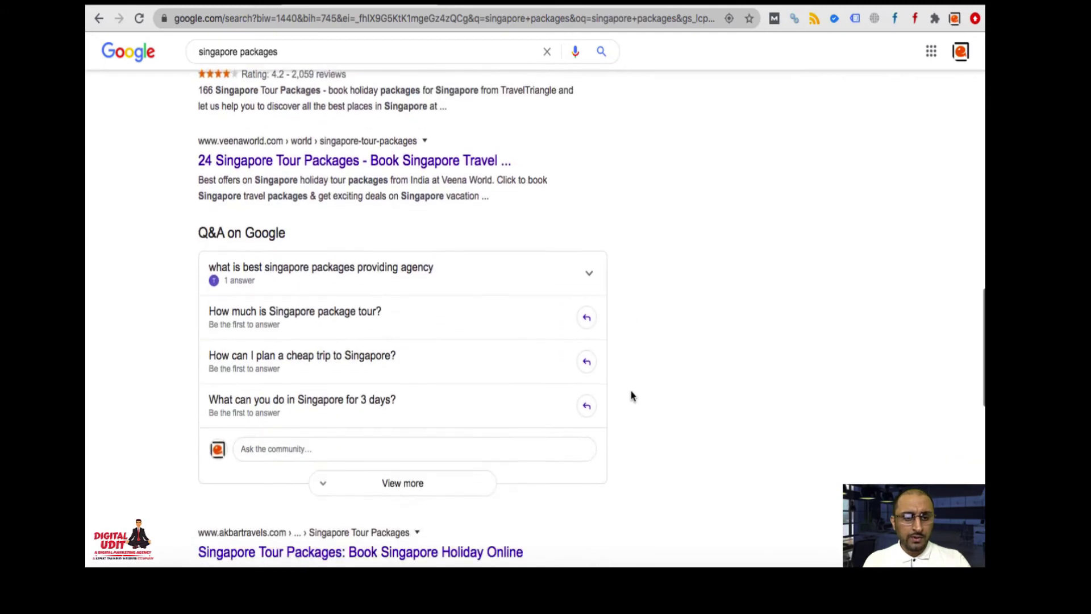
pyautogui.scroll(-5, 631, 388)
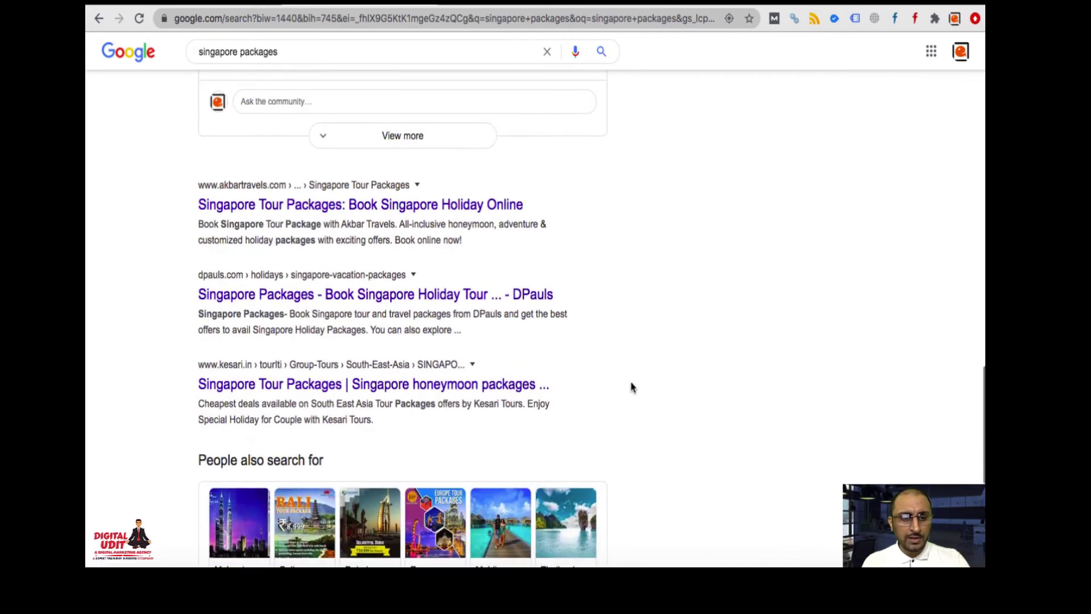
pyautogui.scroll(20, 631, 387)
pyautogui.scroll(-1, 631, 387)
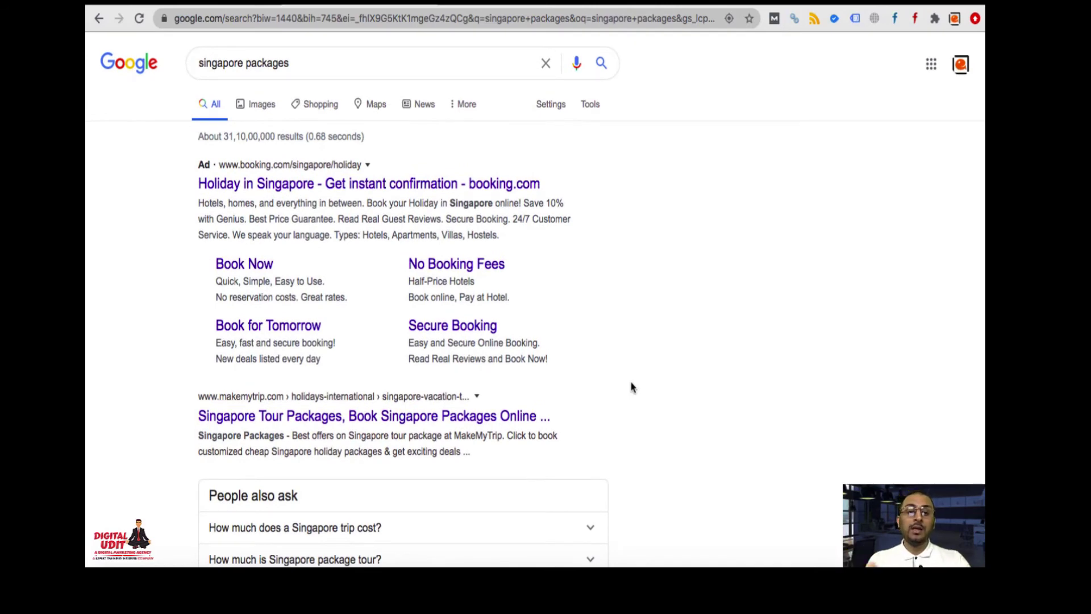
# - Switch back to Google Ads and insert two blank lines at the start of the keyword list
pyautogui.click(180, 5)
pyautogui.scroll(10, 447, 289)
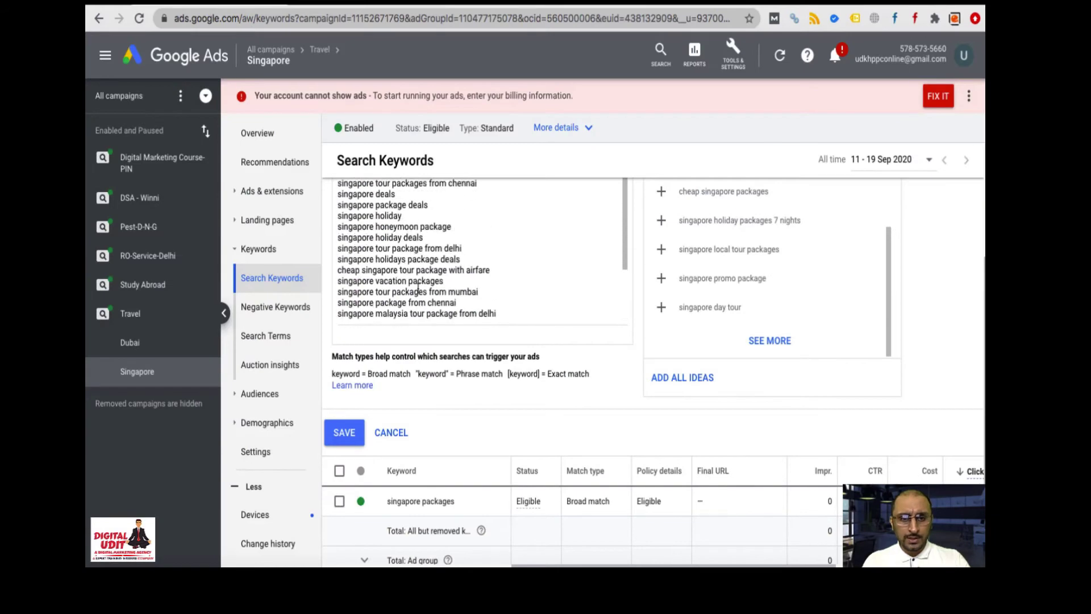
pyautogui.click(354, 256)
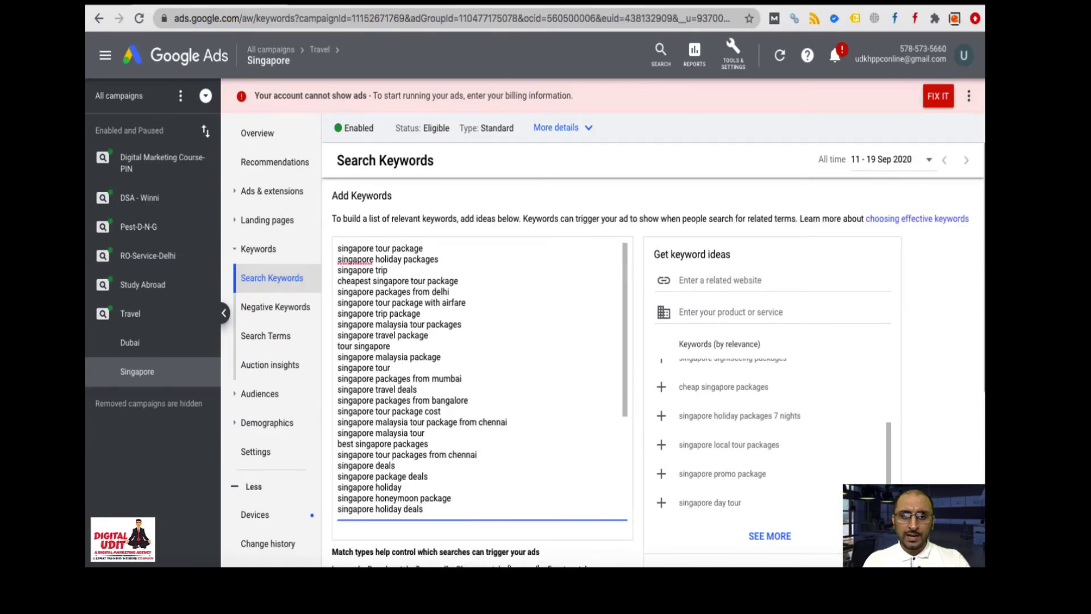
pyautogui.click(338, 248)
pyautogui.press('Return')
pyautogui.press('Return')
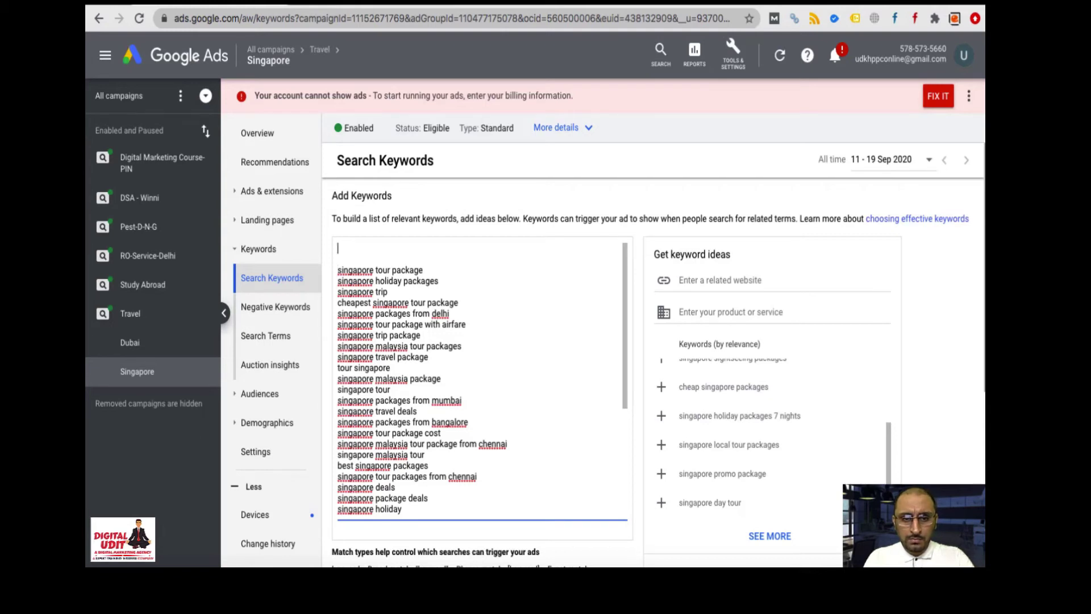
# - Copy singapore tour package into the first blank line and turn it into the modified broad match keyword +singapore +package
pyautogui.tripleClick(380, 270)
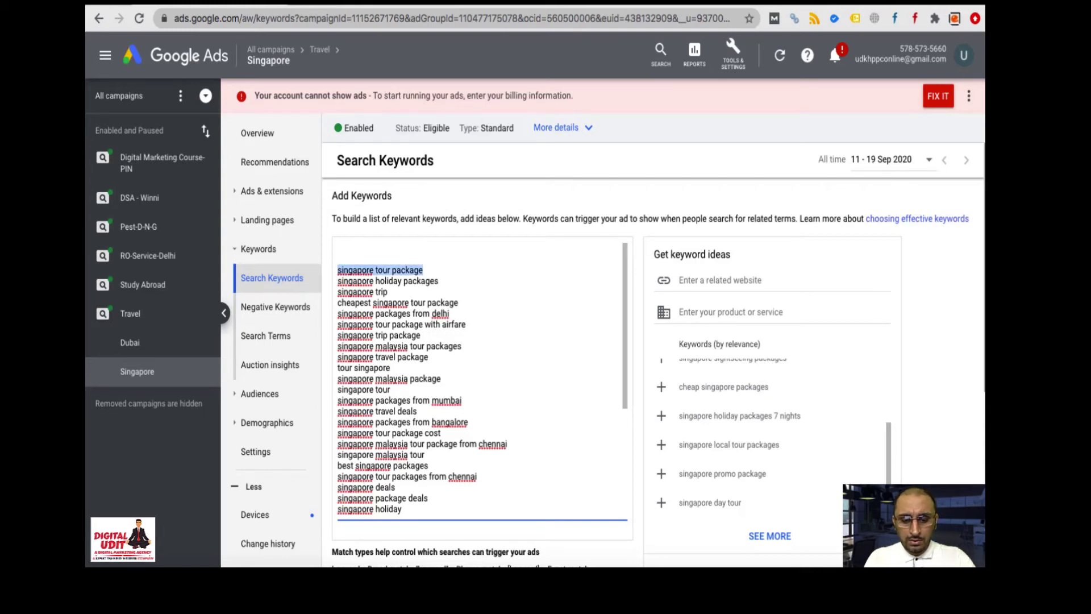
pyautogui.hotkey('ctrl', 'c')
pyautogui.click(341, 248)
pyautogui.hotkey('ctrl', 'v')
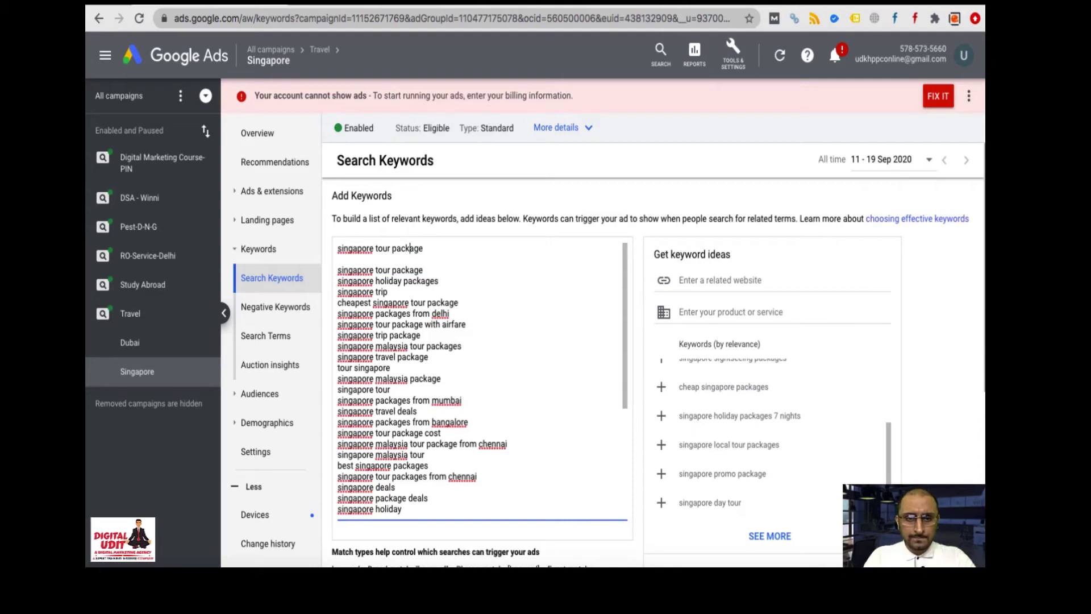
pyautogui.press('BackSpace')
pyautogui.press('BackSpace')
pyautogui.press('BackSpace')
pyautogui.press('BackSpace')
pyautogui.press('BackSpace')
pyautogui.write('+')
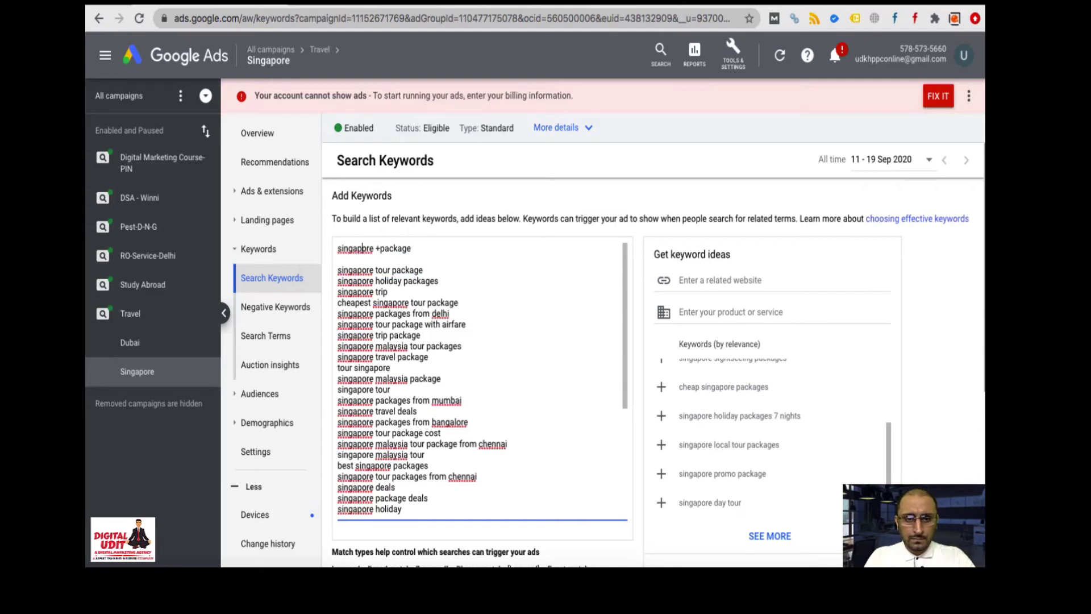
pyautogui.write('+')
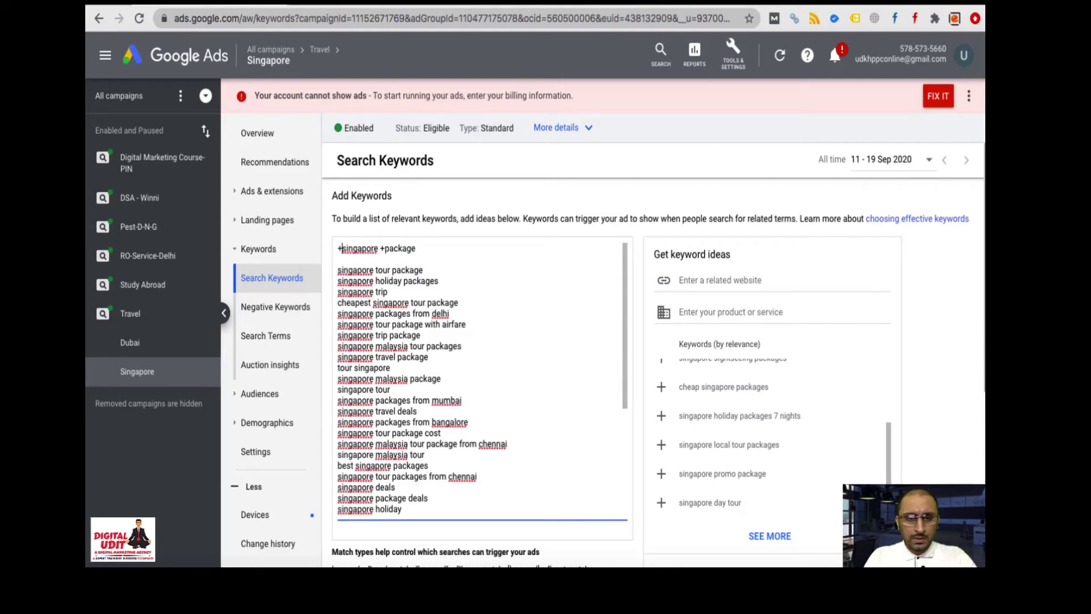
# - Delete the original singapore tour package, singapore holiday packages and cheapest singapore tour package from the keyword list
pyautogui.tripleClick(374, 271)
pyautogui.press('BackSpace')
pyautogui.tripleClick(373, 271)
pyautogui.press('BackSpace')
pyautogui.tripleClick(341, 280)
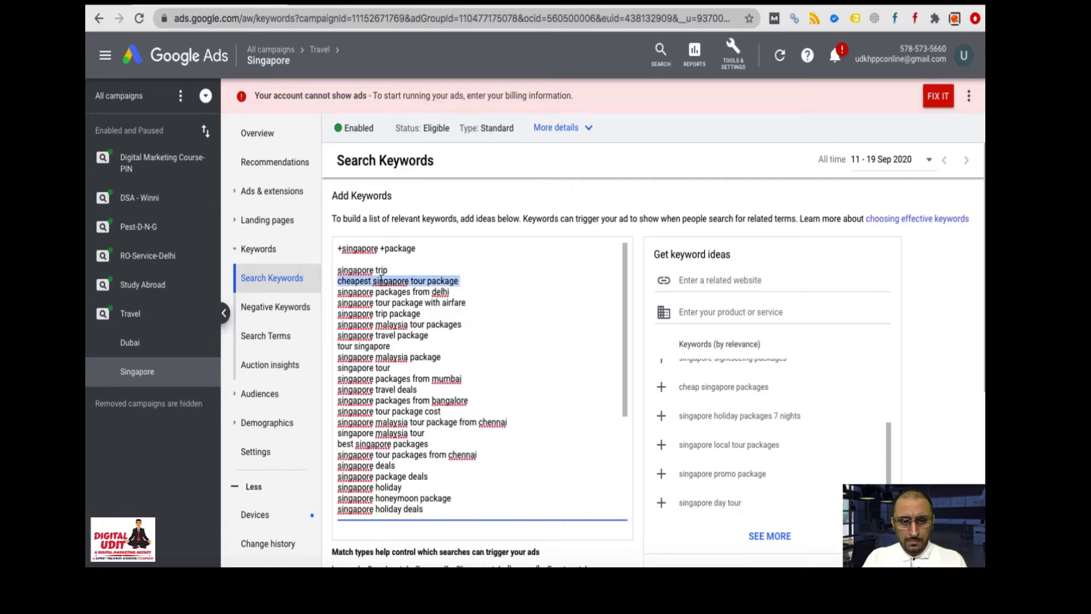
pyautogui.press('BackSpace')
# - Delete singapore packages from delhi, singapore tour package with airfare, singapore trip package, singapore malaysia tour packages and singapore travel package
pyautogui.tripleClick(341, 280)
pyautogui.press('BackSpace')
pyautogui.tripleClick(341, 281)
pyautogui.press('BackSpace')
pyautogui.tripleClick(341, 281)
pyautogui.press('BackSpace')
pyautogui.tripleClick(341, 281)
pyautogui.press('BackSpace')
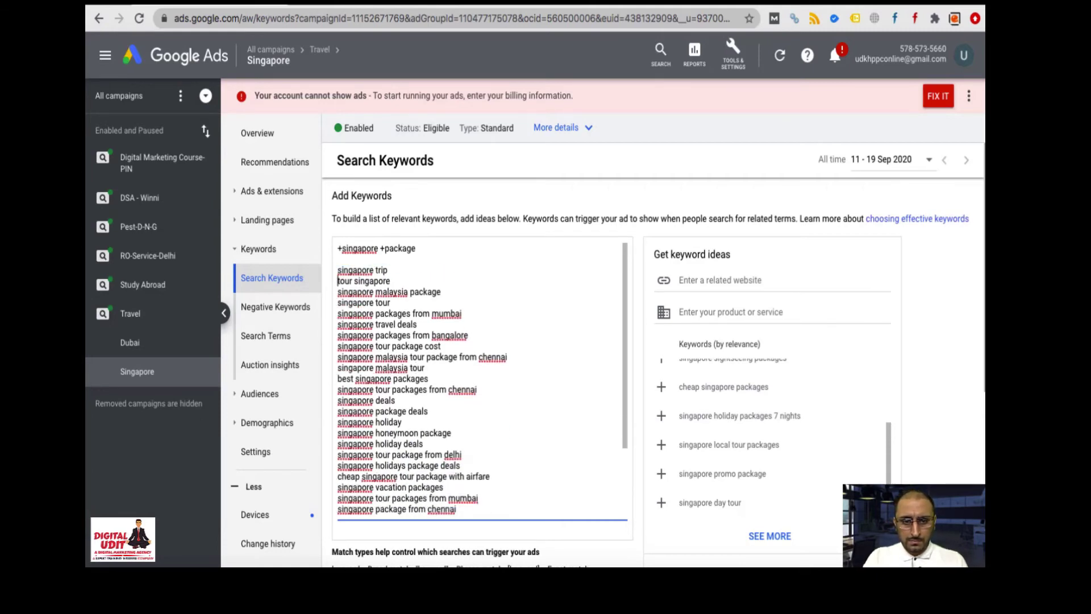
# - Delete singapore malaysia package, singapore packages from mumbai, singapore packages from bangalore and singapore tour package cost from the list
pyautogui.tripleClick(341, 292)
pyautogui.press('BackSpace')
pyautogui.tripleClick(340, 303)
pyautogui.press('BackSpace')
pyautogui.press('BackSpace')
pyautogui.tripleClick(398, 313)
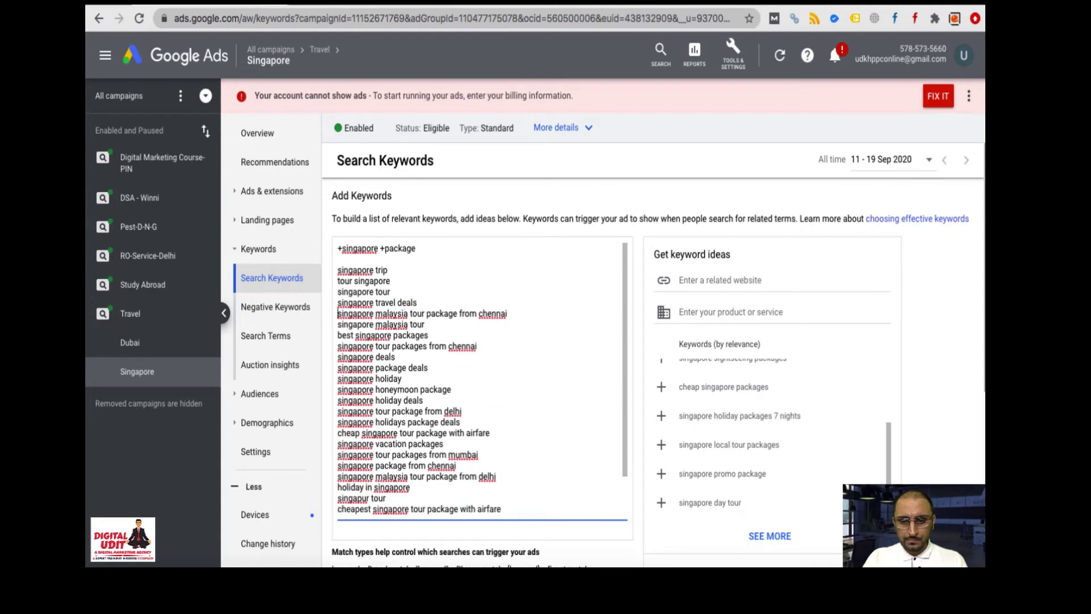
pyautogui.press('BackSpace')
# - Delete the keywords singapore malaysia tour package from chennai, best singapore packages and singapore tour packages from chennai
pyautogui.tripleClick(409, 313)
pyautogui.press('BackSpace')
pyautogui.tripleClick(419, 325)
pyautogui.press('BackSpace')
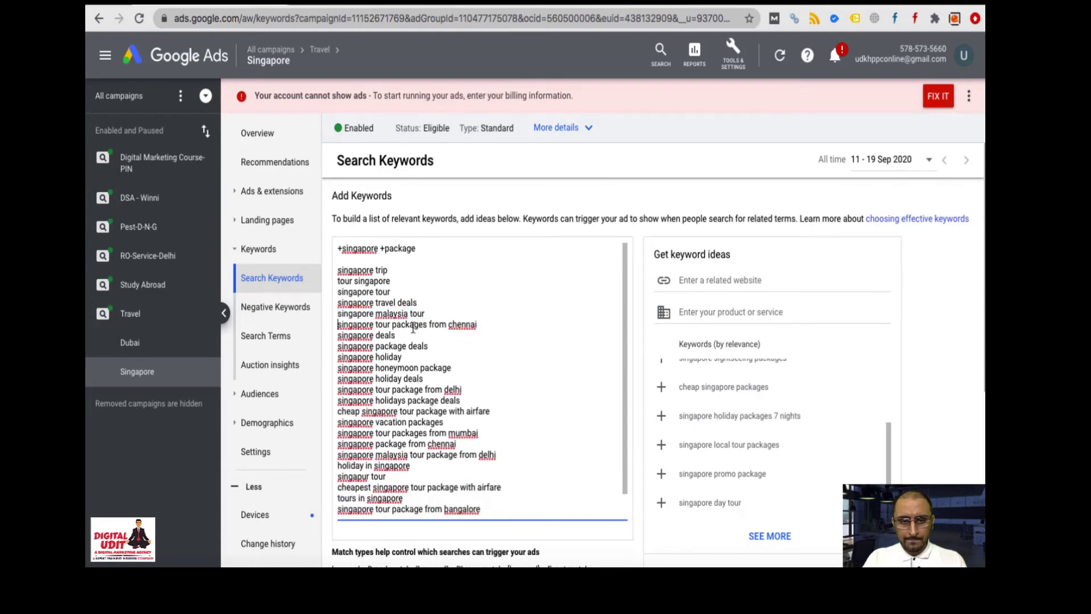
pyautogui.tripleClick(413, 325)
pyautogui.press('BackSpace')
# - Remove singapore package deals, singapore honeymoon package and singapore tour package from delhi from the keyword list
pyautogui.tripleClick(406, 335)
pyautogui.press('BackSpace')
pyautogui.tripleClick(401, 346)
pyautogui.press('BackSpace')
pyautogui.tripleClick(404, 357)
pyautogui.press('BackSpace')
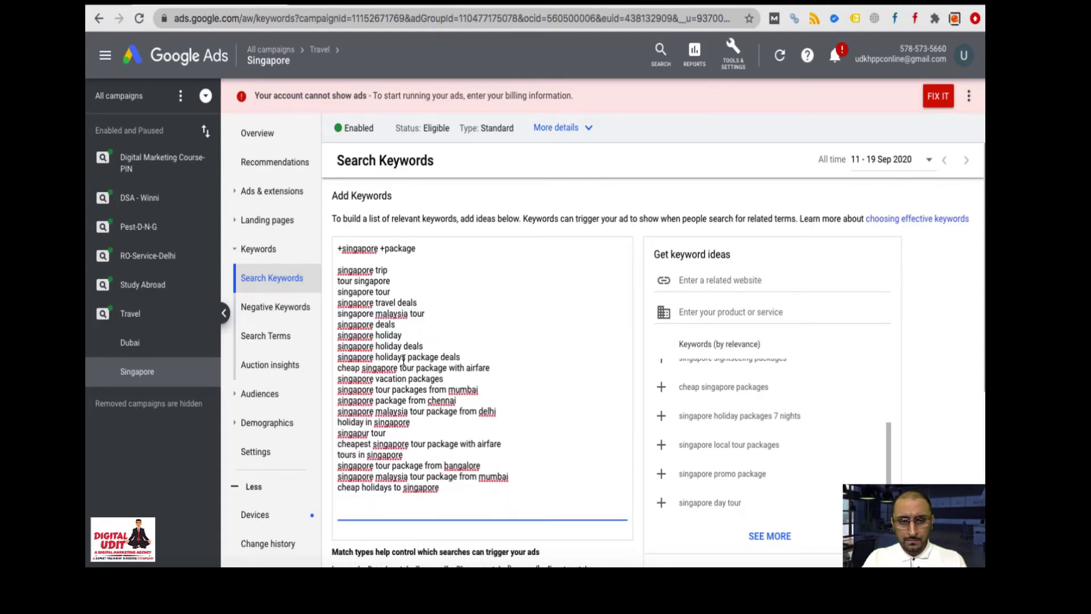
# - Remove the keywords singapore holidays package deals, cheap singapore tour package with airfare and singapore vacation packages
pyautogui.tripleClick(404, 357)
pyautogui.press('BackSpace')
pyautogui.tripleClick(427, 357)
pyautogui.press('BackSpace')
pyautogui.tripleClick(429, 357)
pyautogui.press('BackSpace')
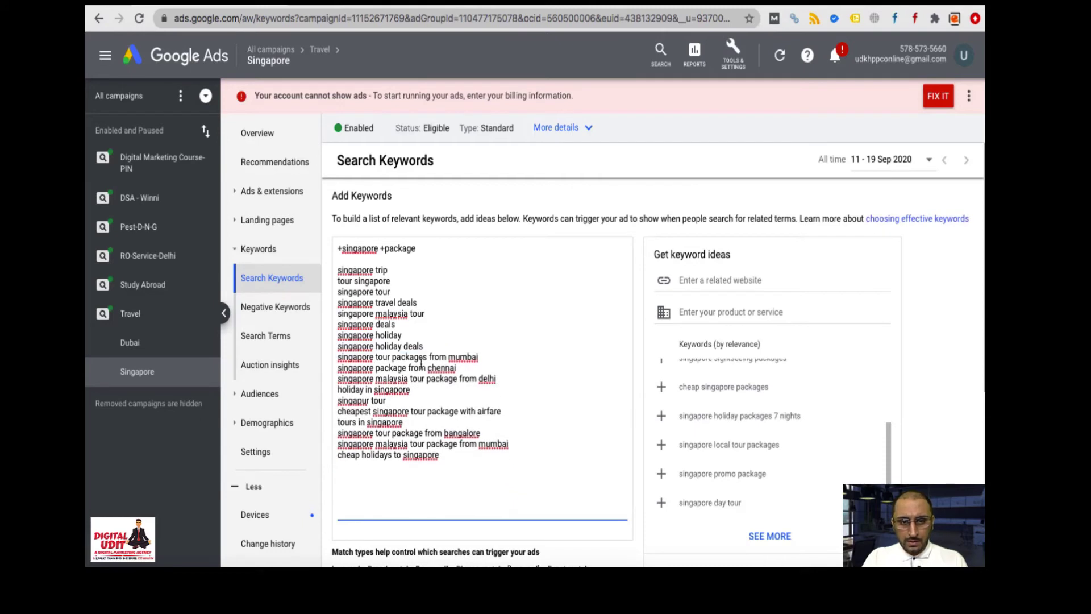
# - Delete the keywords singapore tour packages from mumbai, singapore package from chennai and singapore malaysia tour package from delhi
pyautogui.tripleClick(420, 358)
pyautogui.press('BackSpace')
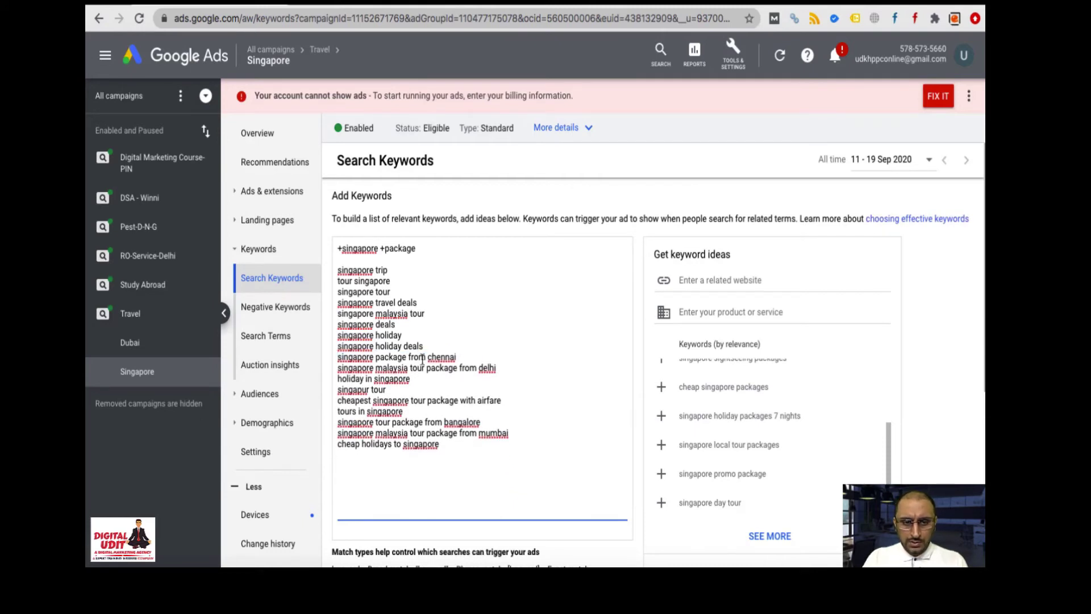
pyautogui.tripleClick(427, 358)
pyautogui.press('BackSpace')
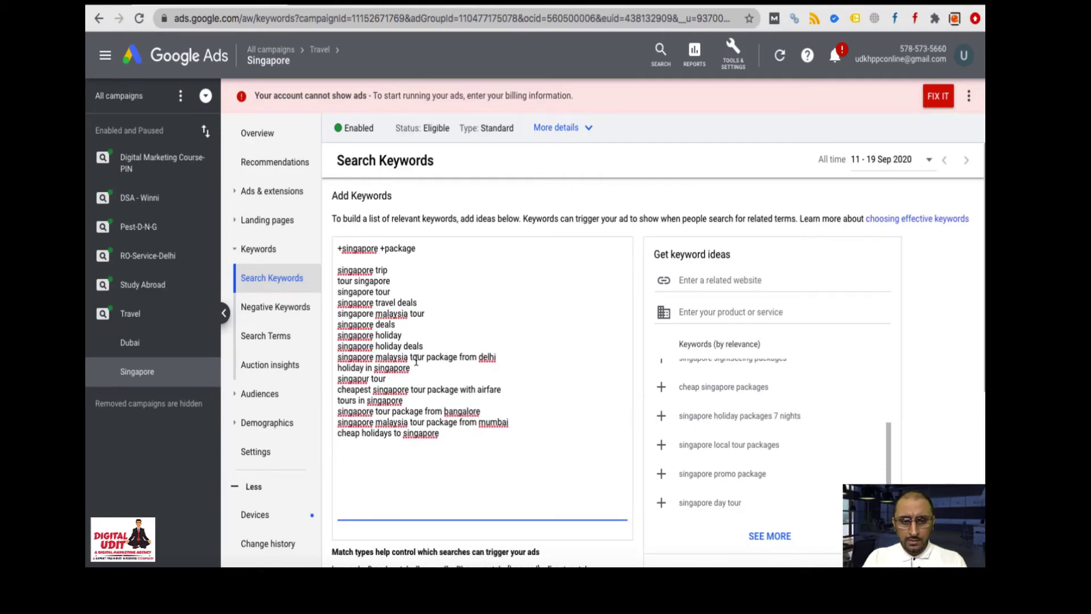
pyautogui.tripleClick(416, 357)
pyautogui.press('BackSpace')
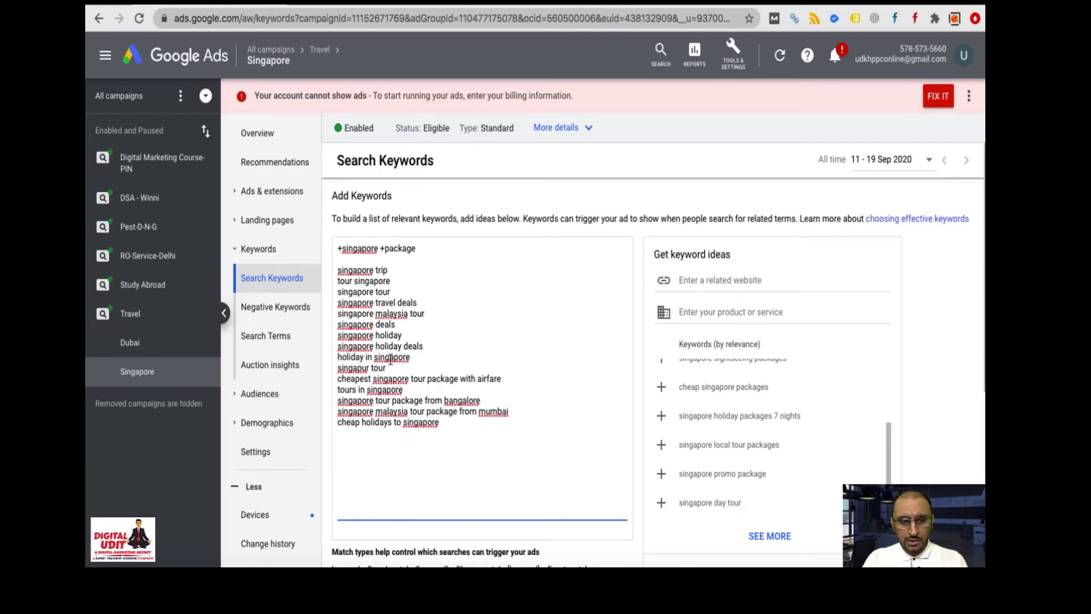
# - Delete cheapest singapore tour package with airfare, singapore tour package from bangalore and singapore malaysia tour package from mumbai
pyautogui.tripleClick(427, 380)
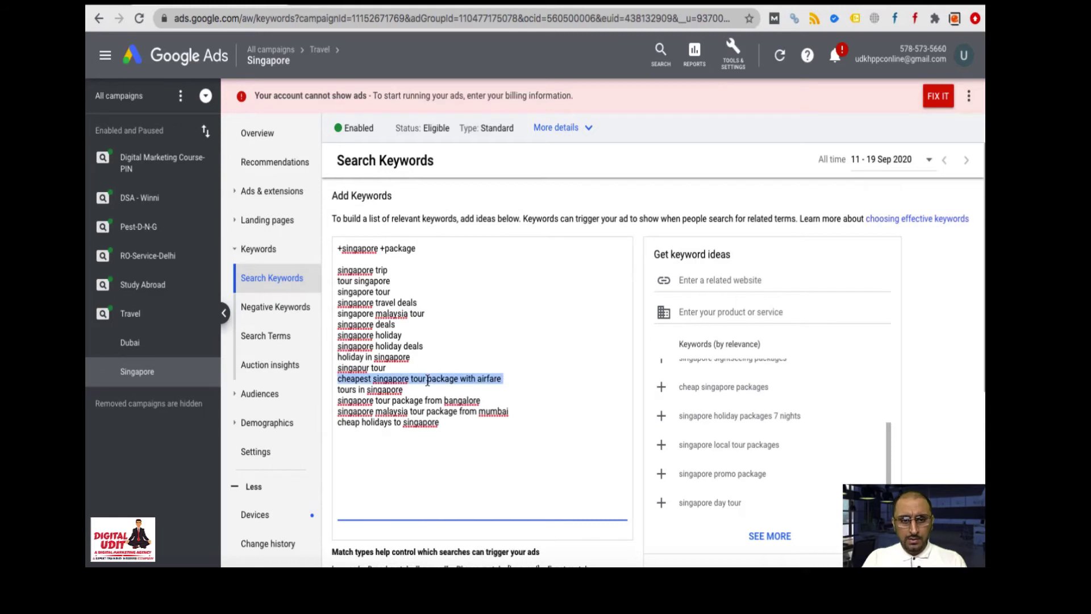
pyautogui.press('BackSpace')
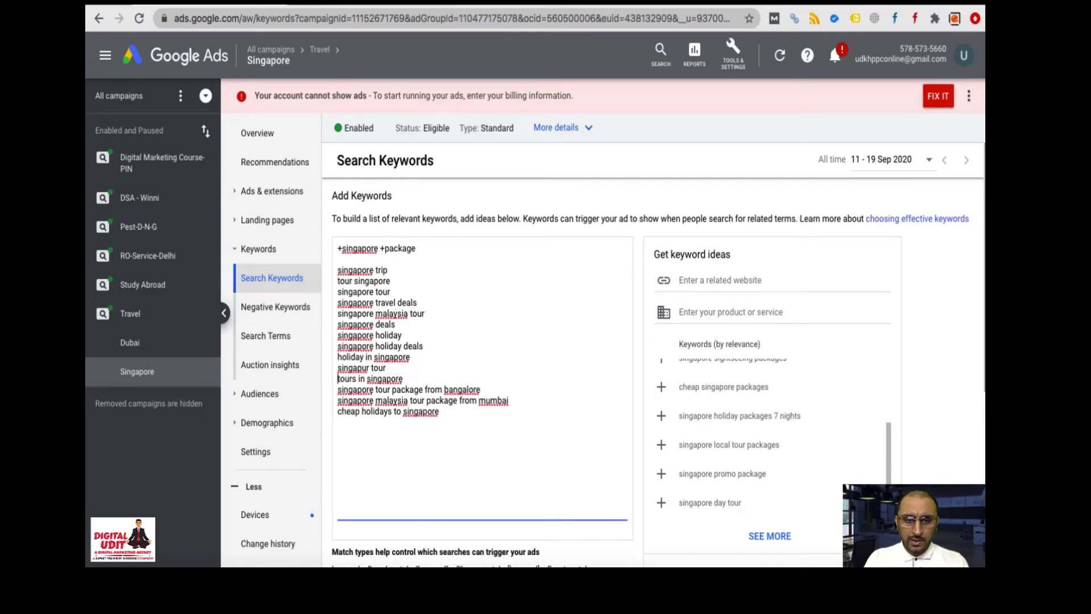
pyautogui.tripleClick(403, 391)
pyautogui.press('BackSpace')
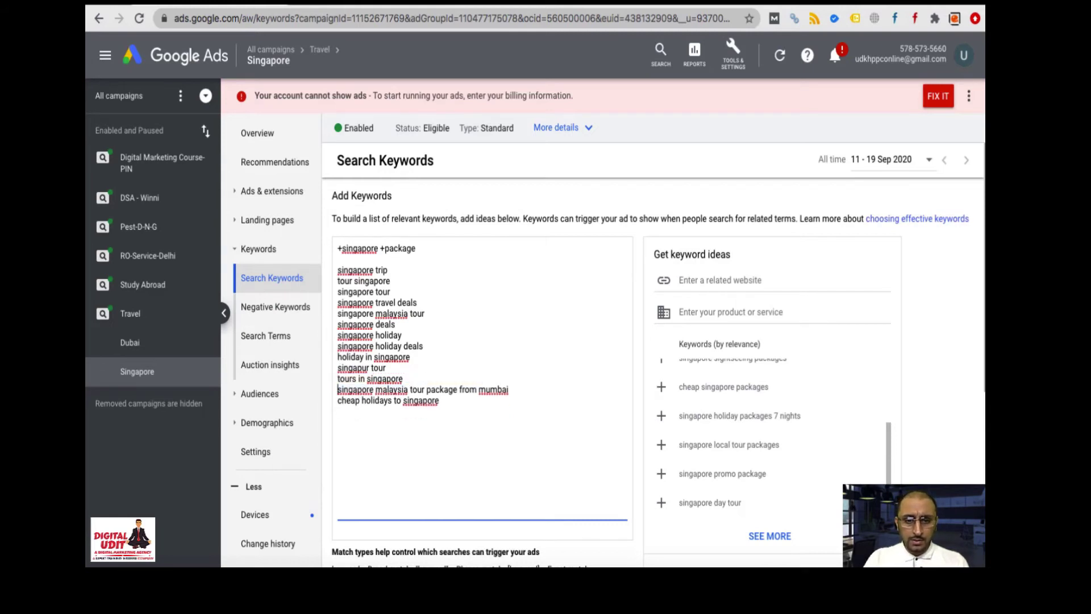
pyautogui.tripleClick(418, 391)
pyautogui.press('BackSpace')
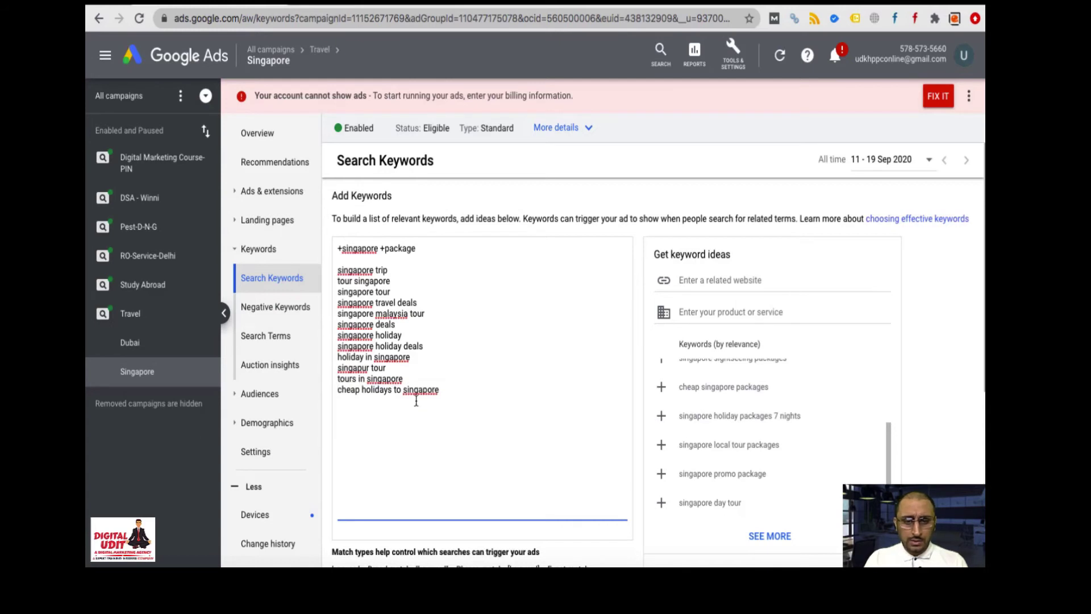
# - Add the modified broad match keyword +singapore +trip beneath +singapore +package and delete the original singapore trip keyword
pyautogui.scroll(1, 418, 372)
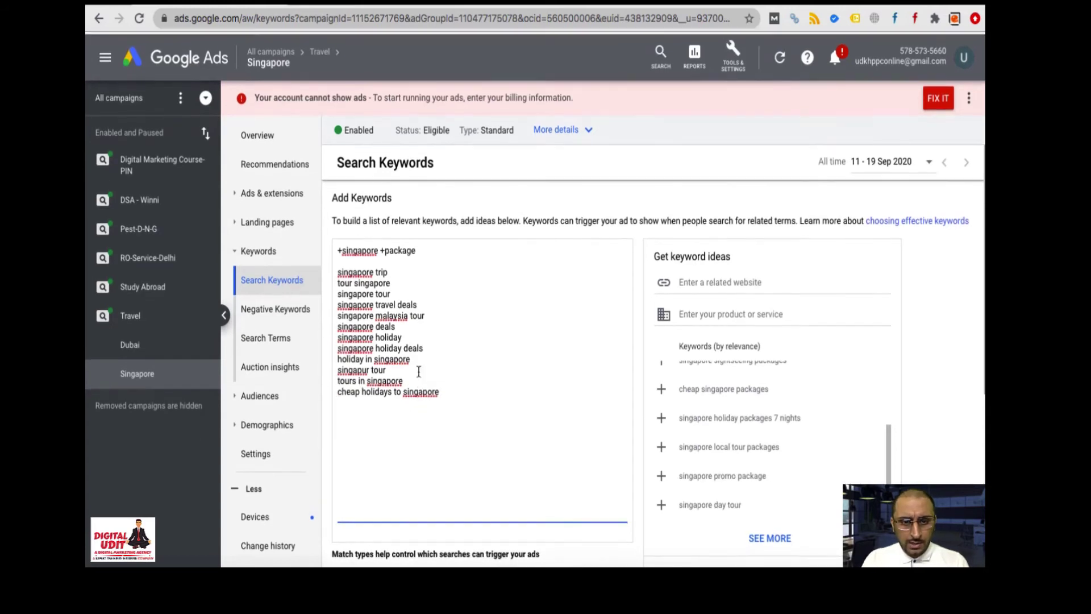
pyautogui.click(425, 251)
pyautogui.press('Return')
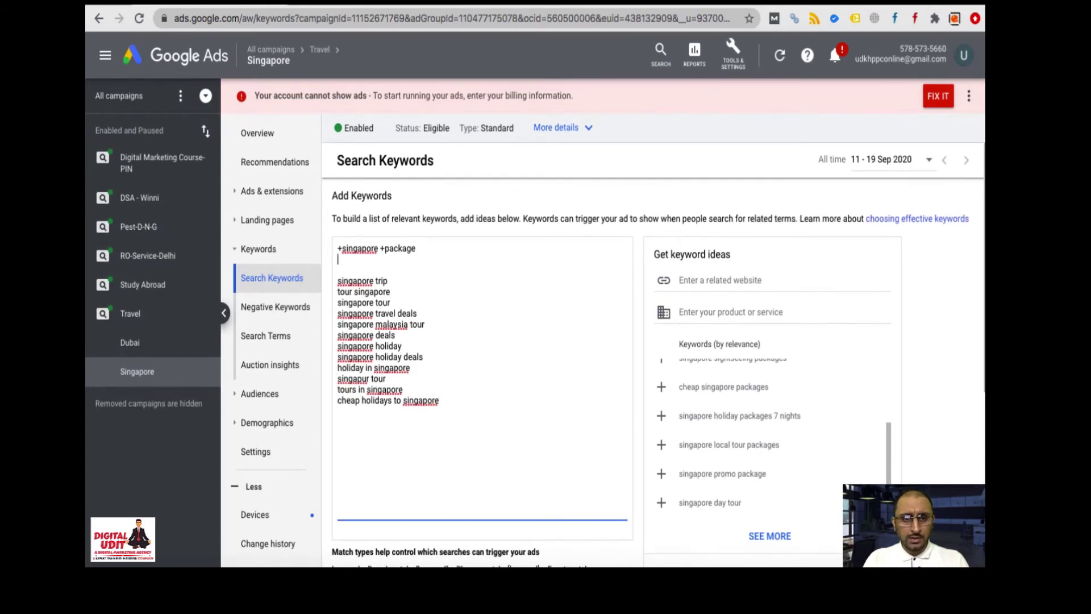
pyautogui.press('Down')
pyautogui.hotkey('shift', 'End')
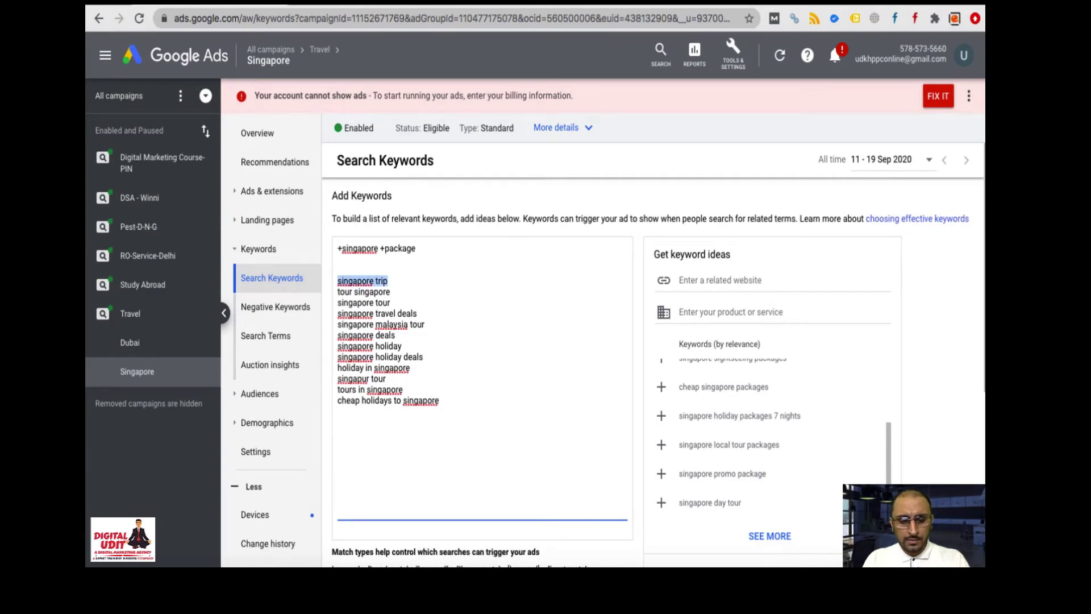
pyautogui.hotkey('ctrl', 'c')
pyautogui.press('Up')
pyautogui.hotkey('ctrl', 'v')
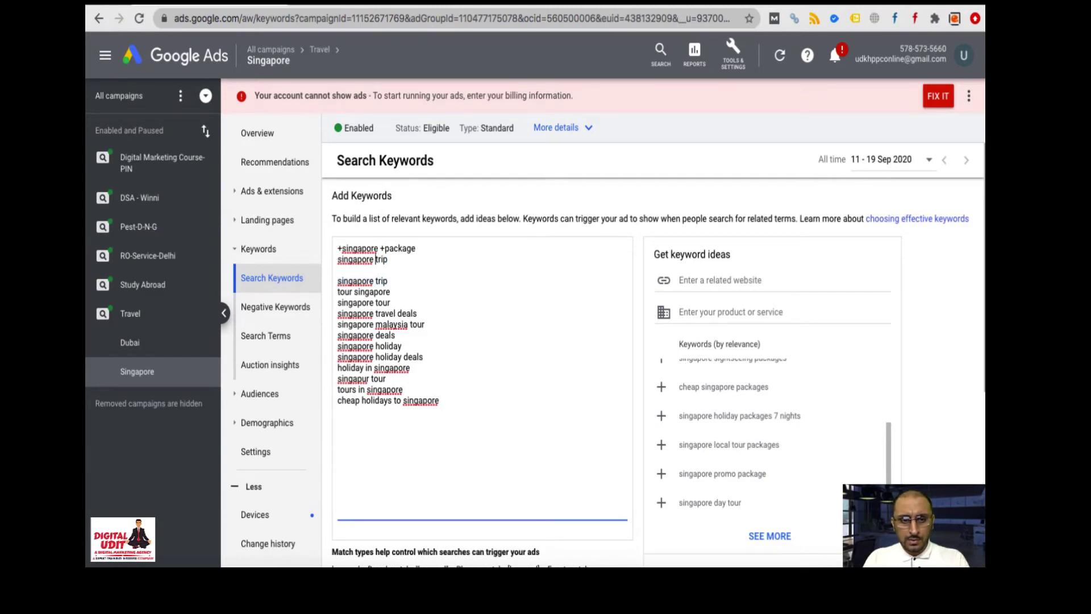
pyautogui.write('+')
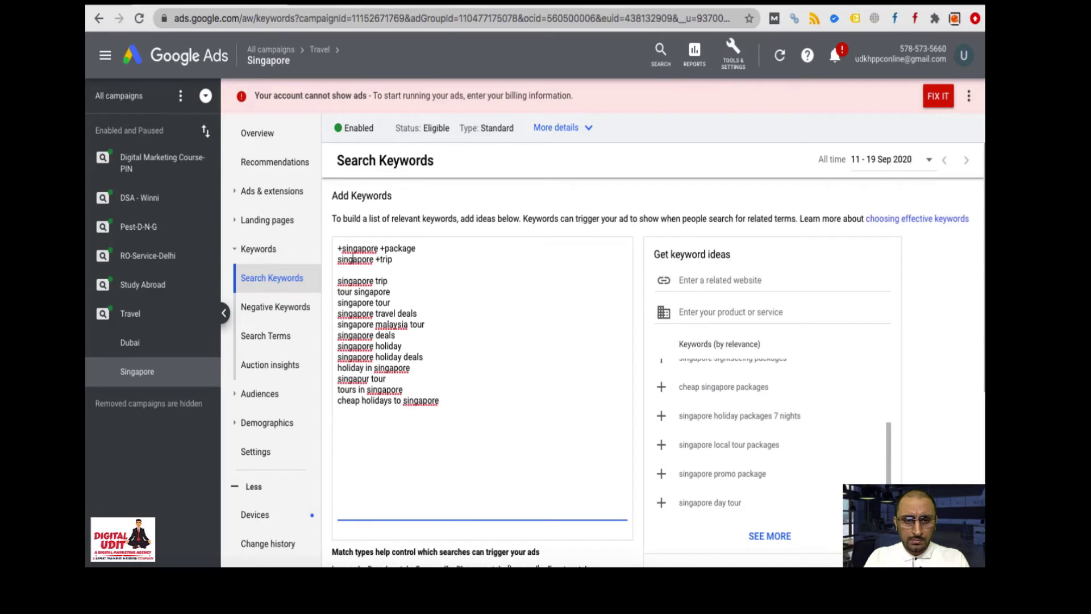
pyautogui.click(338, 259)
pyautogui.write('+')
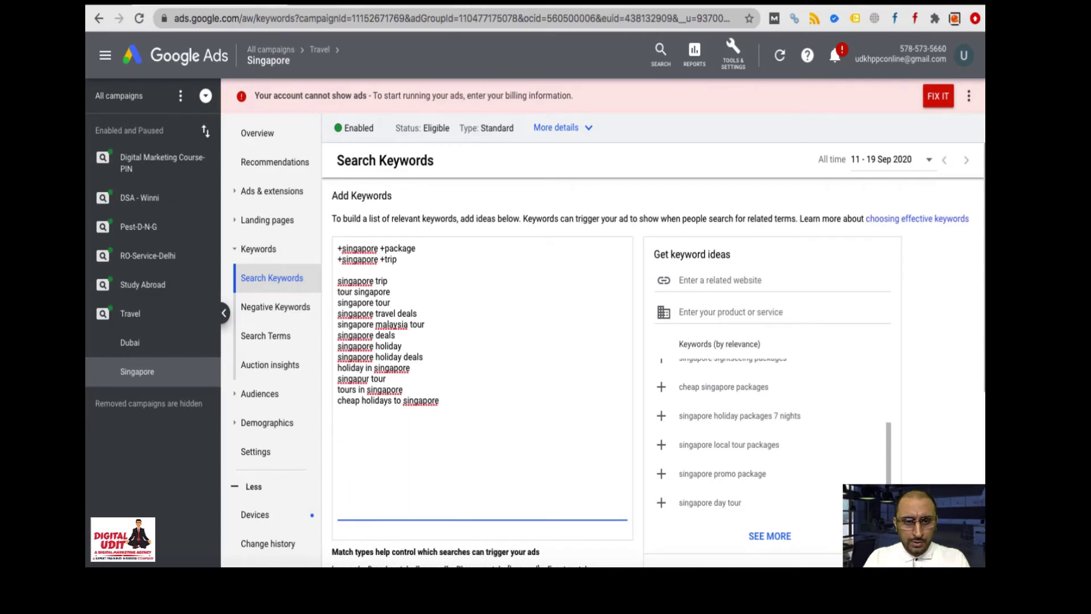
pyautogui.tripleClick(379, 281)
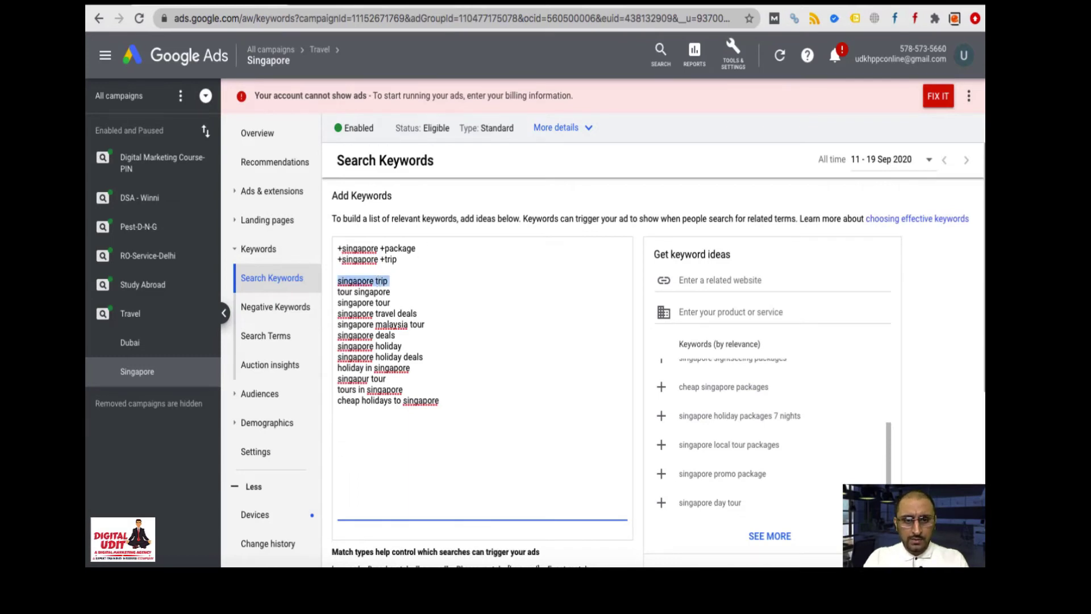
pyautogui.press('BackSpace')
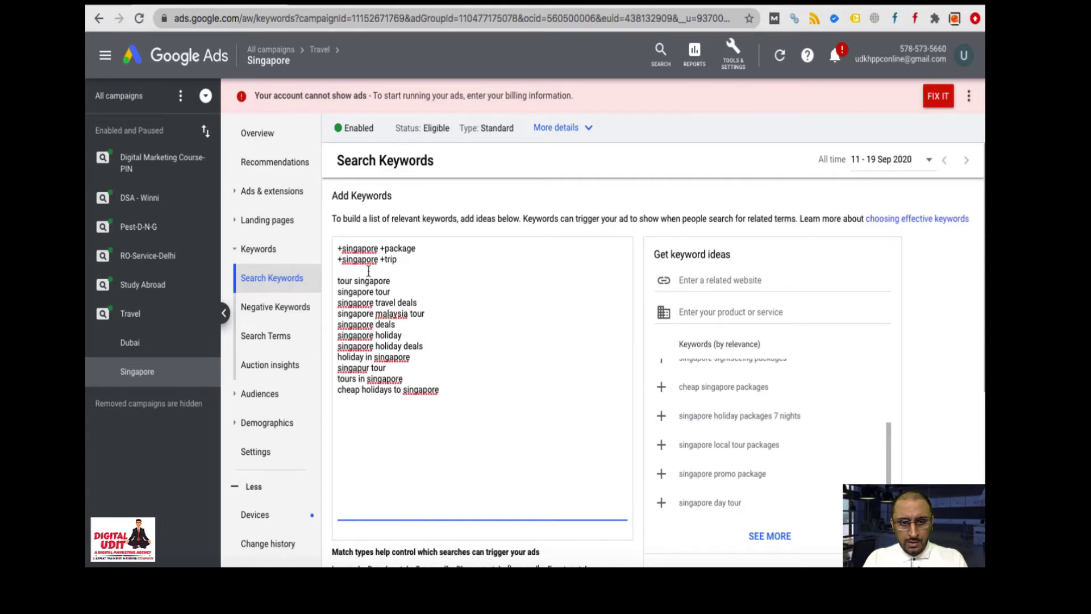
# - Add the modified broad match keyword +singapore +holiday on its own line beneath +singapore +trip
pyautogui.press('Up')
pyautogui.press('Return')
pyautogui.press('Up')
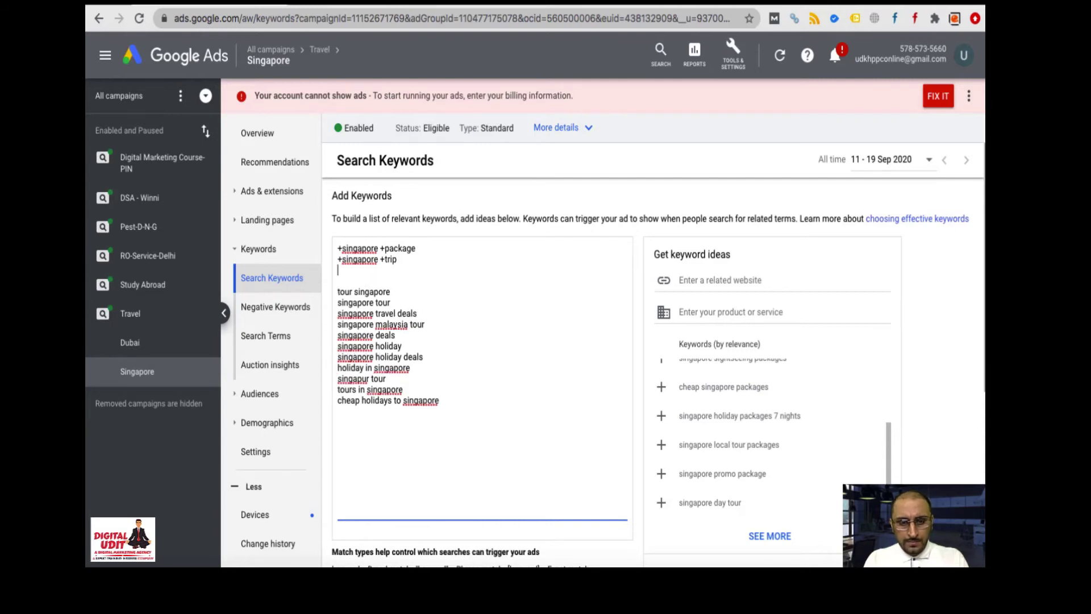
pyautogui.write('singapore trip')
pyautogui.press('BackSpace')
pyautogui.press('BackSpace')
pyautogui.press('BackSpace')
pyautogui.press('BackSpace')
pyautogui.press('BackSpace')
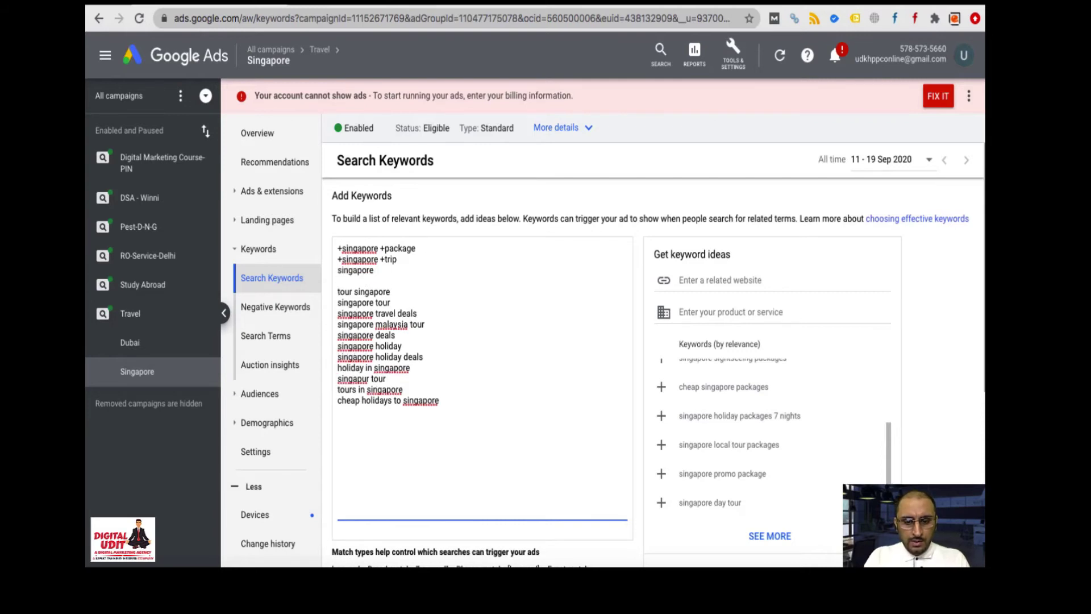
pyautogui.write('ho')
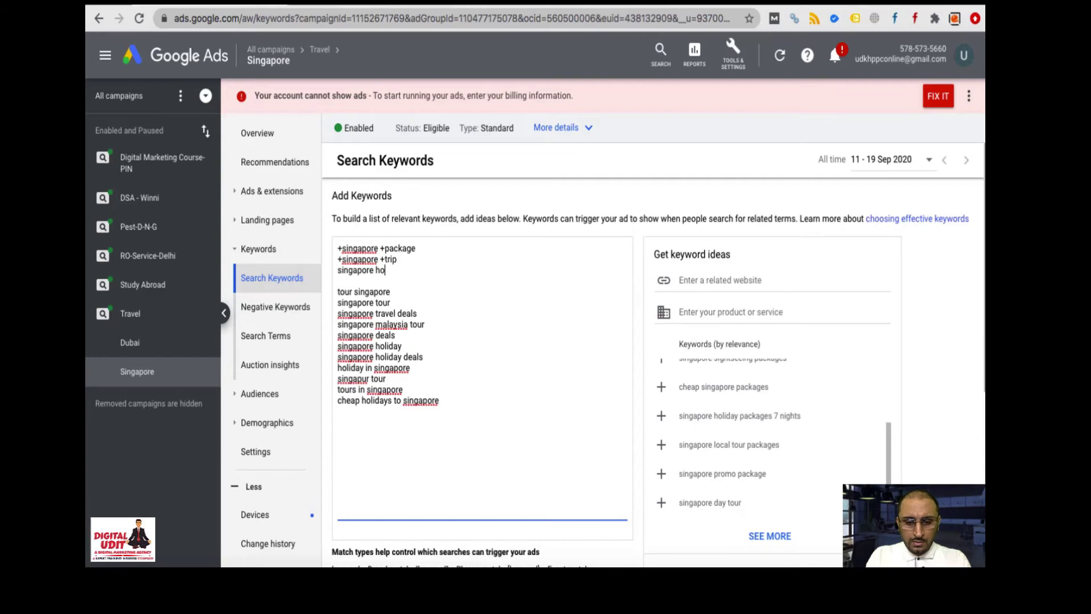
pyautogui.write('liday')
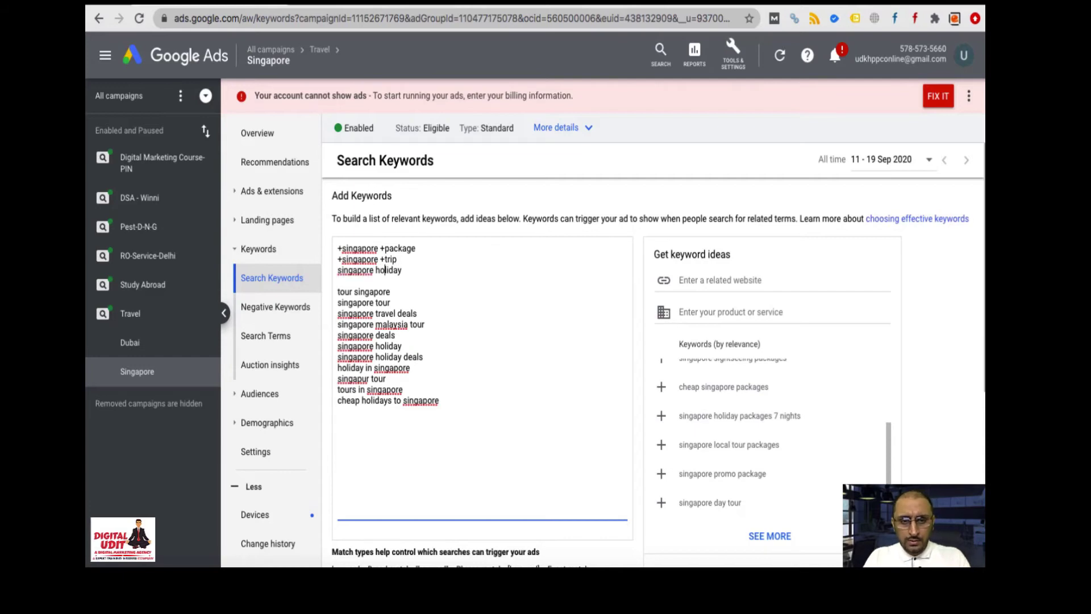
pyautogui.click(375, 270)
pyautogui.write('+')
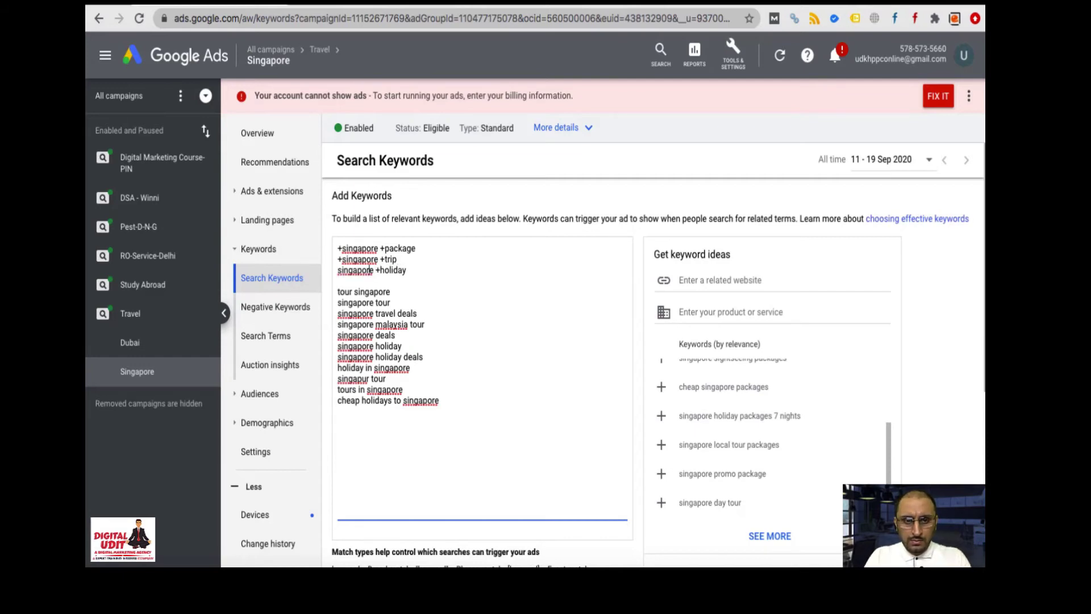
pyautogui.click(338, 271)
pyautogui.write('+')
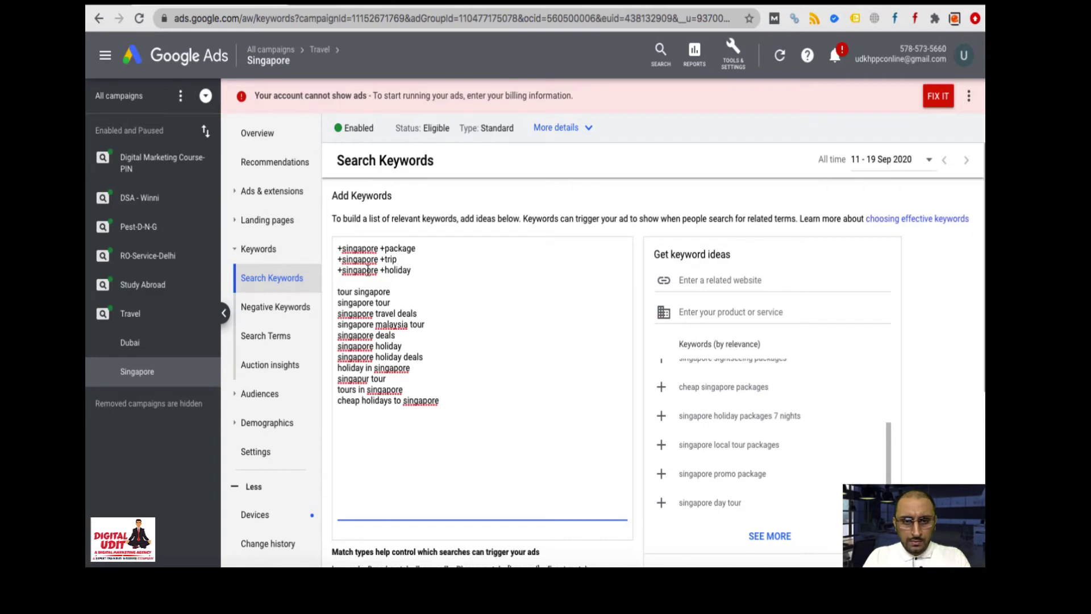
# - Delete the keywords singapore holiday, singapore holiday deals and cheap holidays to singapore
pyautogui.tripleClick(380, 348)
pyautogui.press('BackSpace')
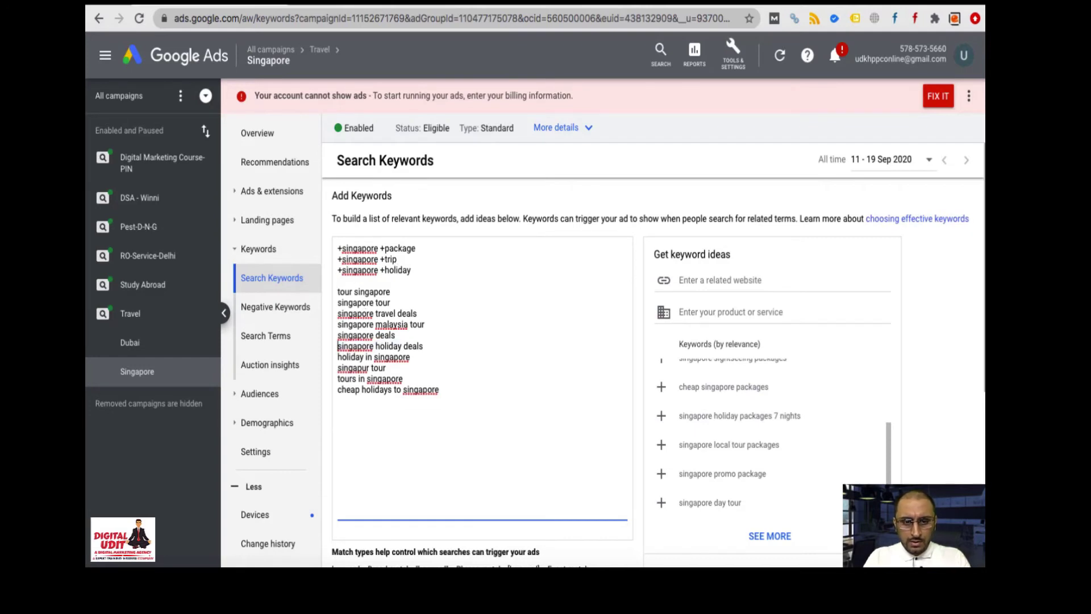
pyautogui.tripleClick(380, 348)
pyautogui.press('BackSpace')
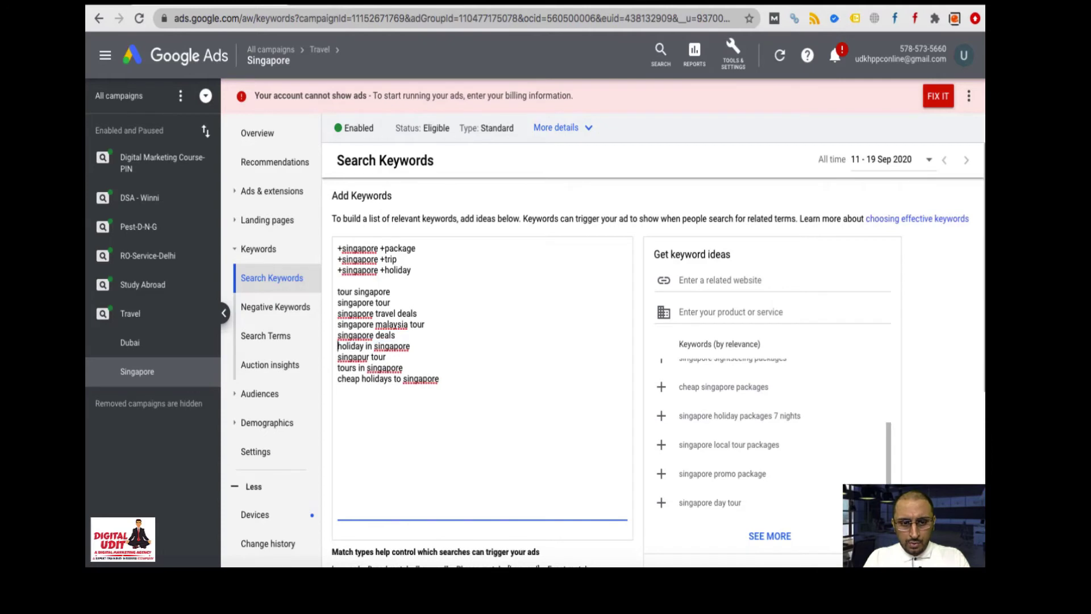
pyautogui.tripleClick(378, 381)
pyautogui.press('BackSpace')
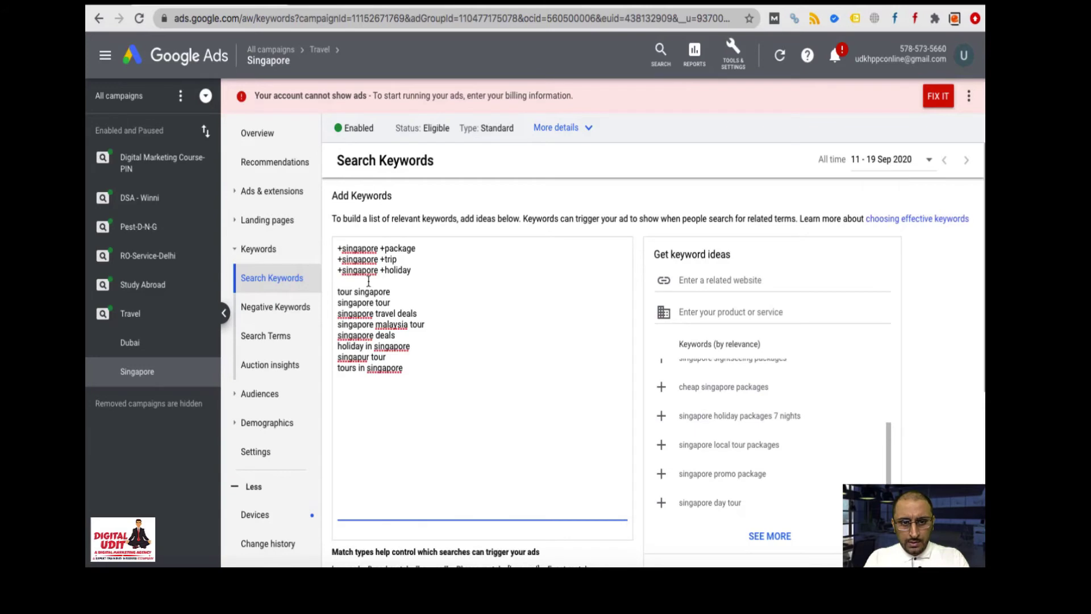
# - Add the modified broad match keyword +singapore +tour beneath +singapore +holiday
pyautogui.press('Return')
pyautogui.press('Return')
pyautogui.press('Up')
pyautogui.press('Up')
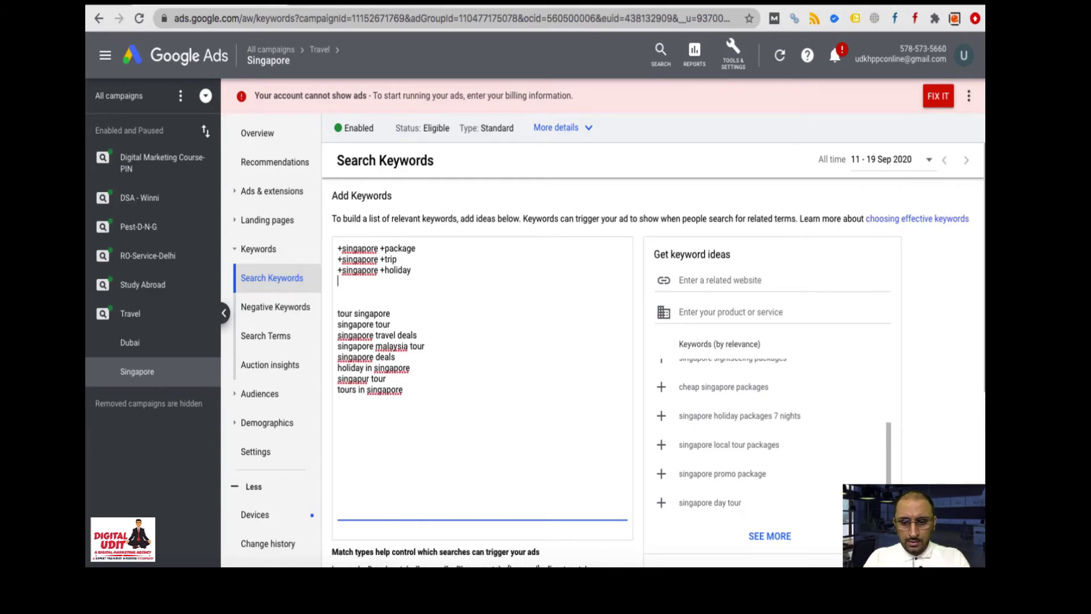
pyautogui.write('+singapore +trip ')
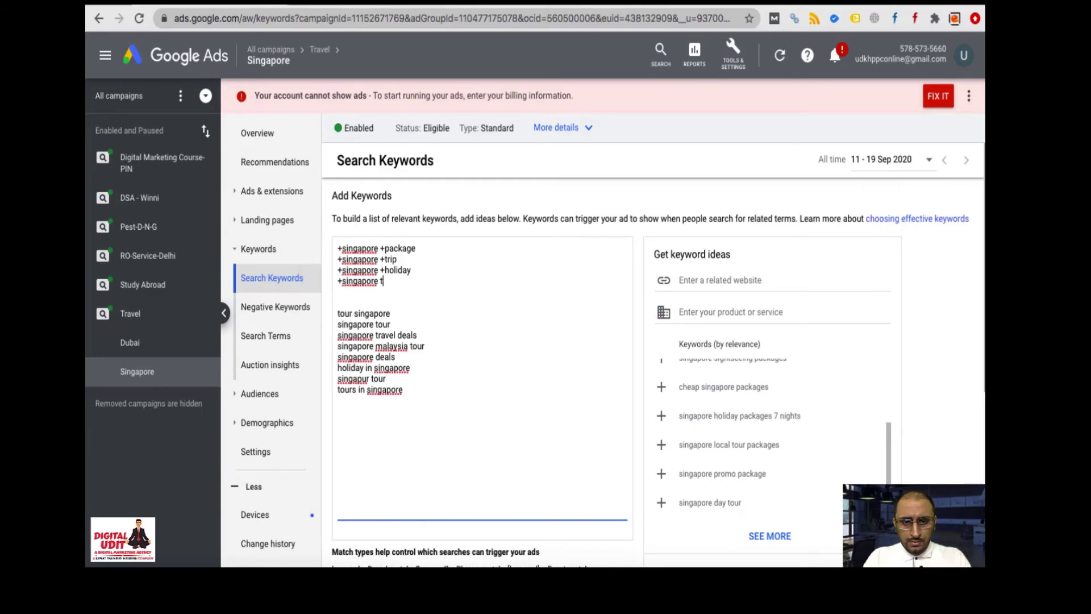
pyautogui.write('+tour')
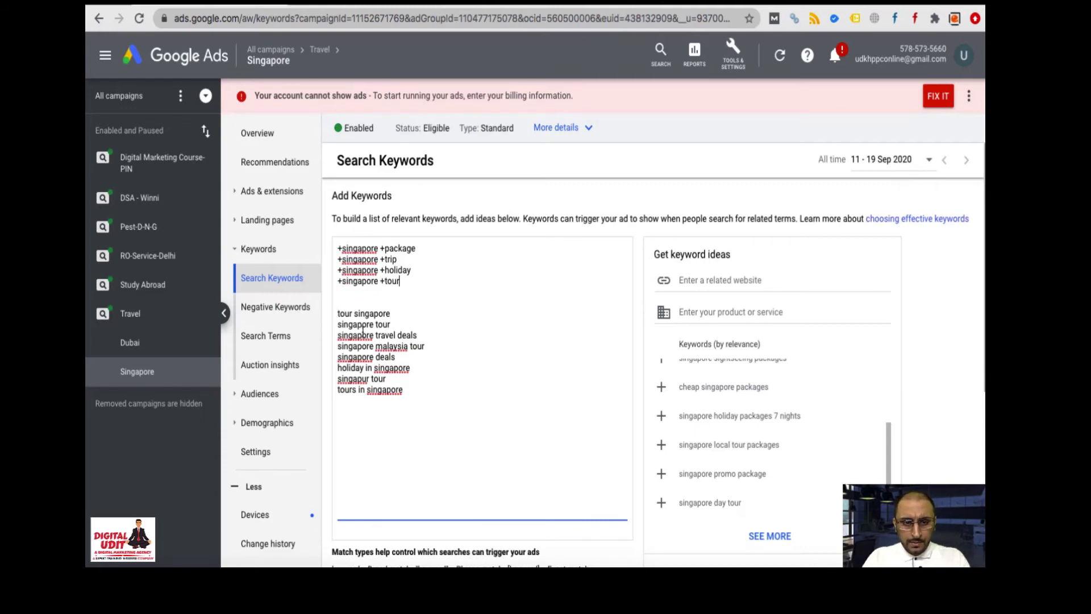
# - Delete the keywords tour singapore, singapore tour, singapur tour and tours in singapore
pyautogui.press('Up')
pyautogui.press('End')
pyautogui.hotkey('shift', 'Home')
pyautogui.press('BackSpace')
pyautogui.press('Delete')
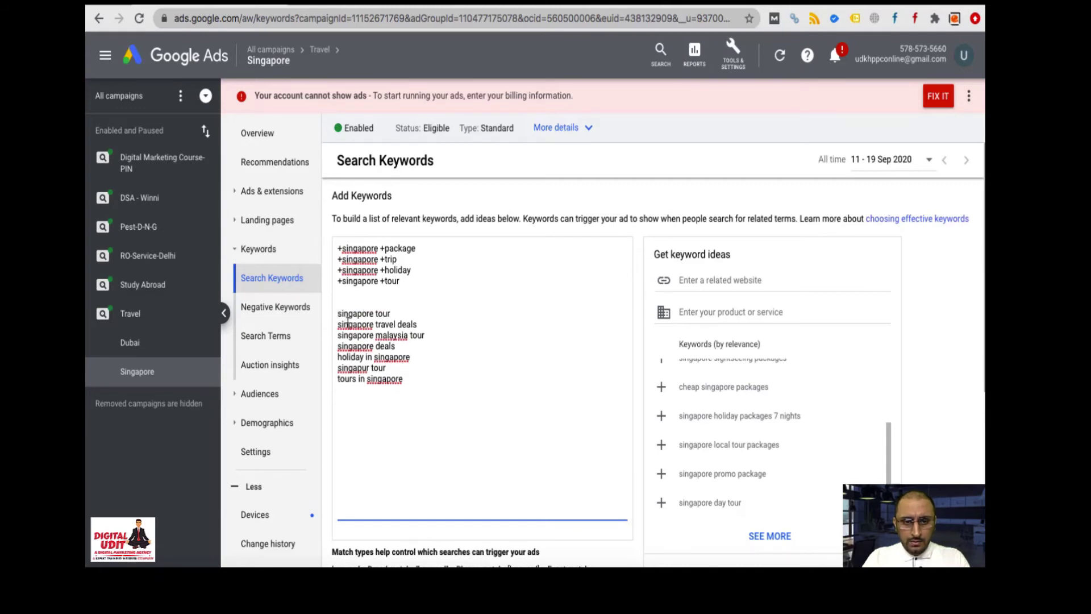
pyautogui.tripleClick(349, 314)
pyautogui.press('BackSpace')
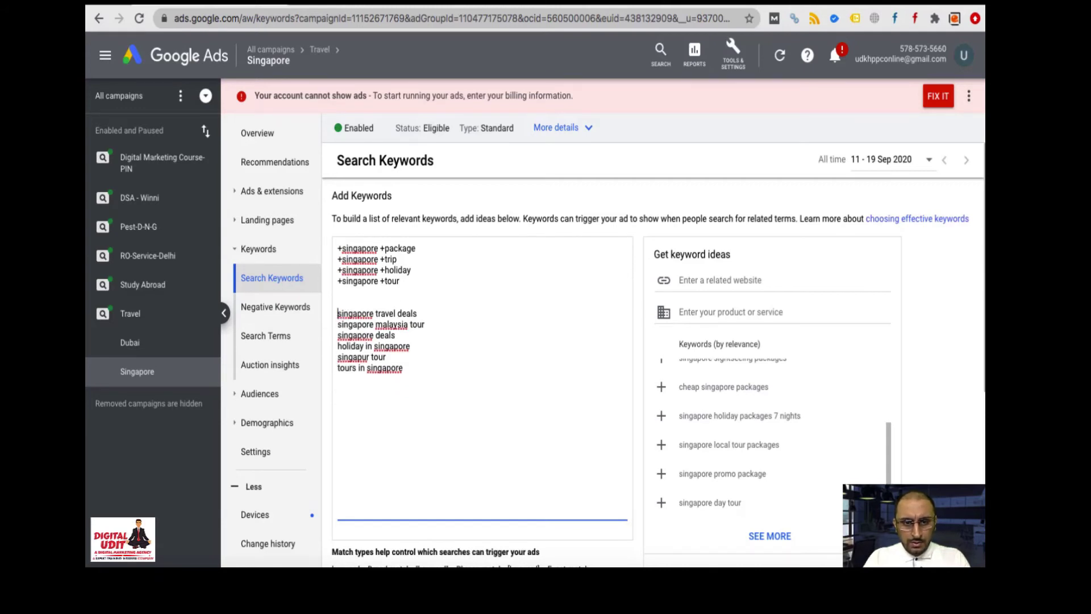
pyautogui.tripleClick(370, 359)
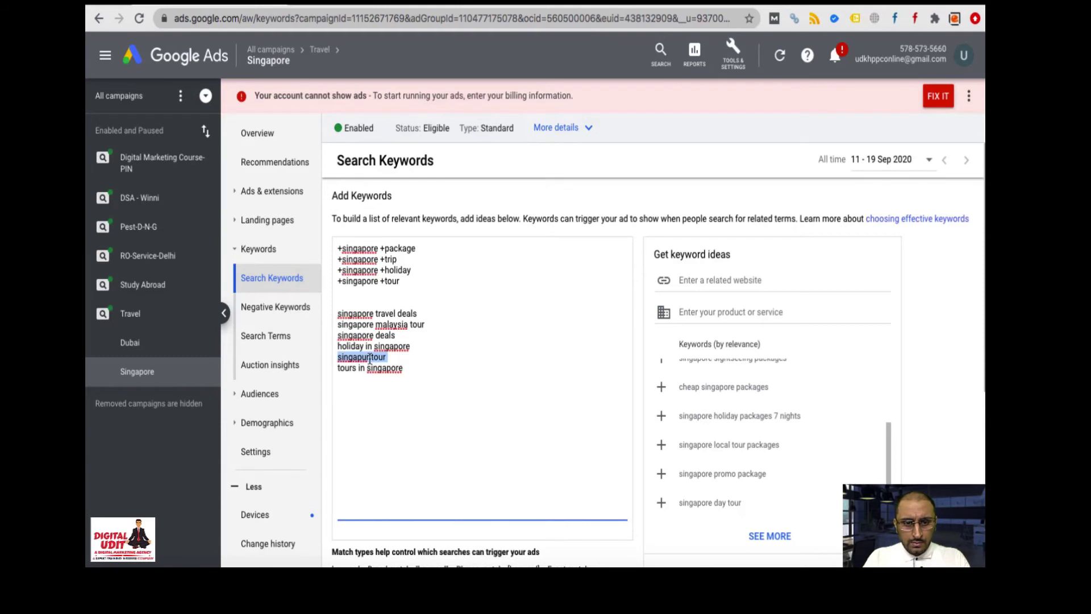
pyautogui.press('BackSpace')
pyautogui.tripleClick(367, 360)
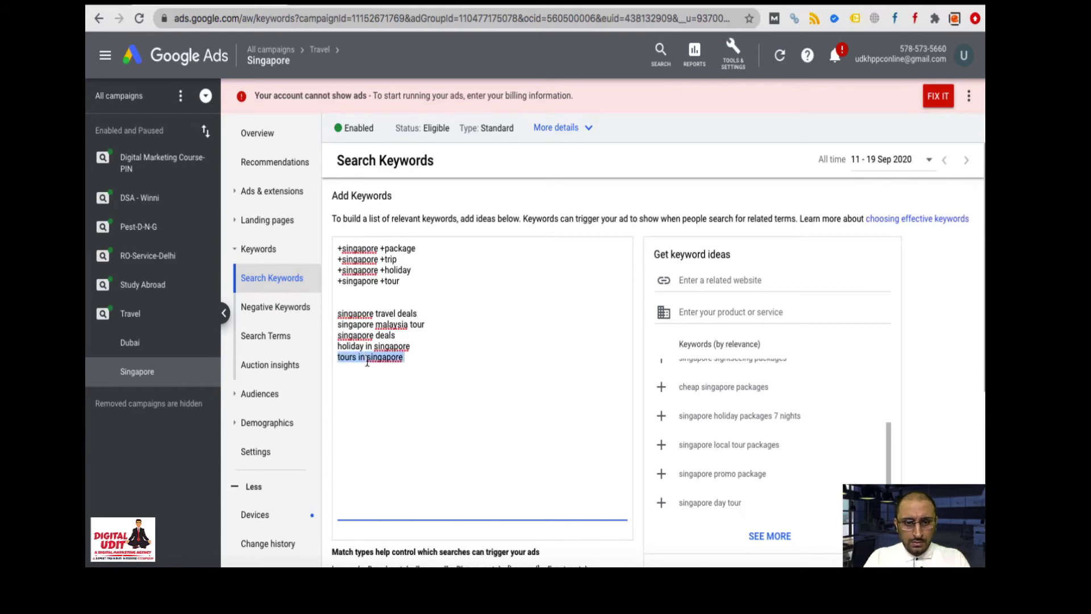
pyautogui.press('BackSpace')
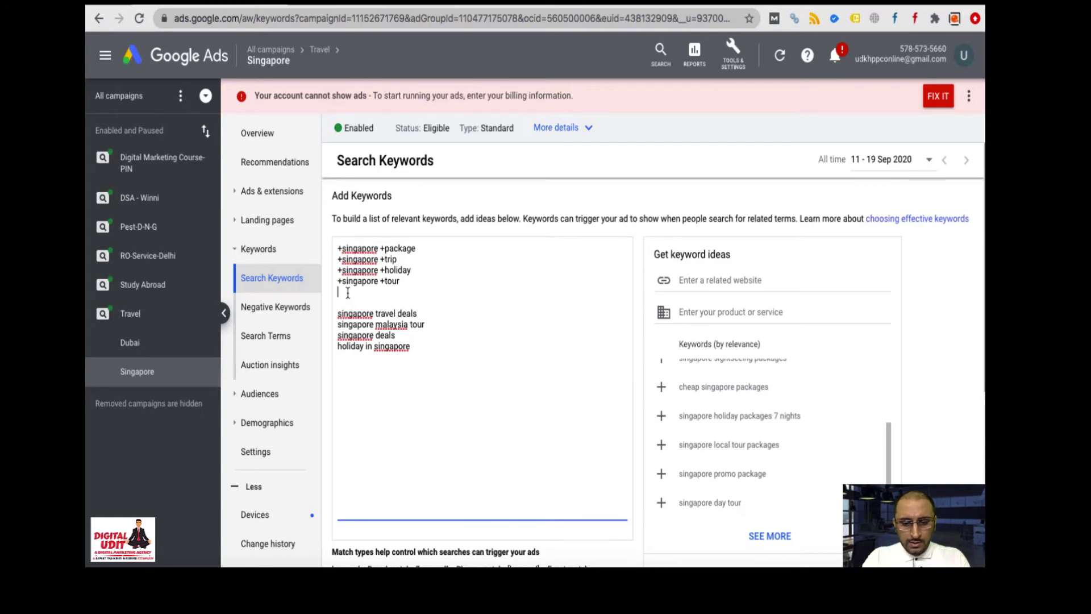
# - Add the modified broad match keyword +singapore +travel beneath +singapore +tour and delete singapore travel deals
pyautogui.write('+singapore t')
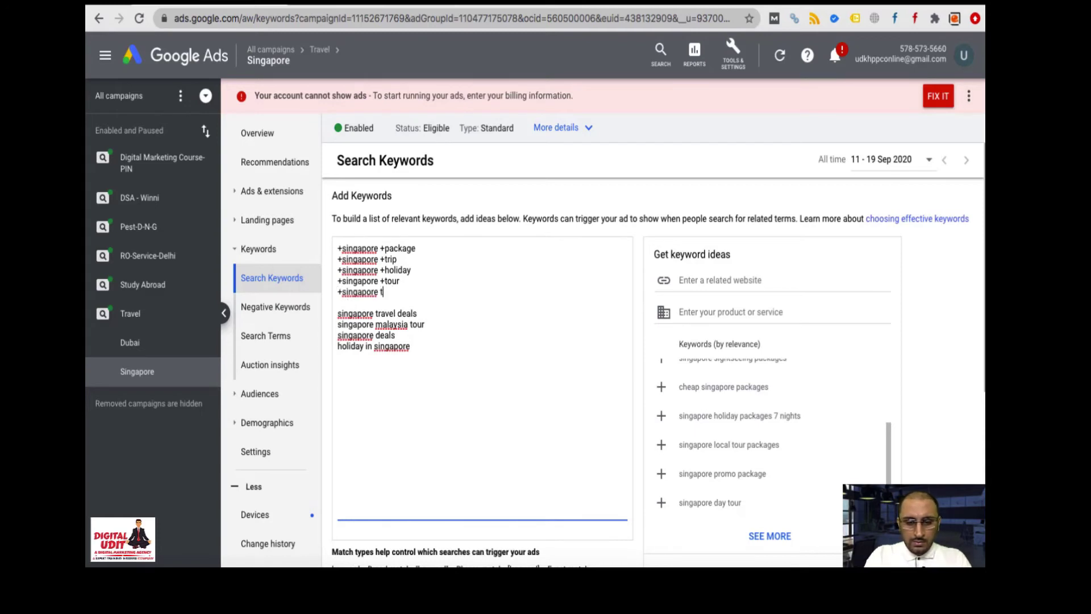
pyautogui.write('ravel')
pyautogui.click(386, 292)
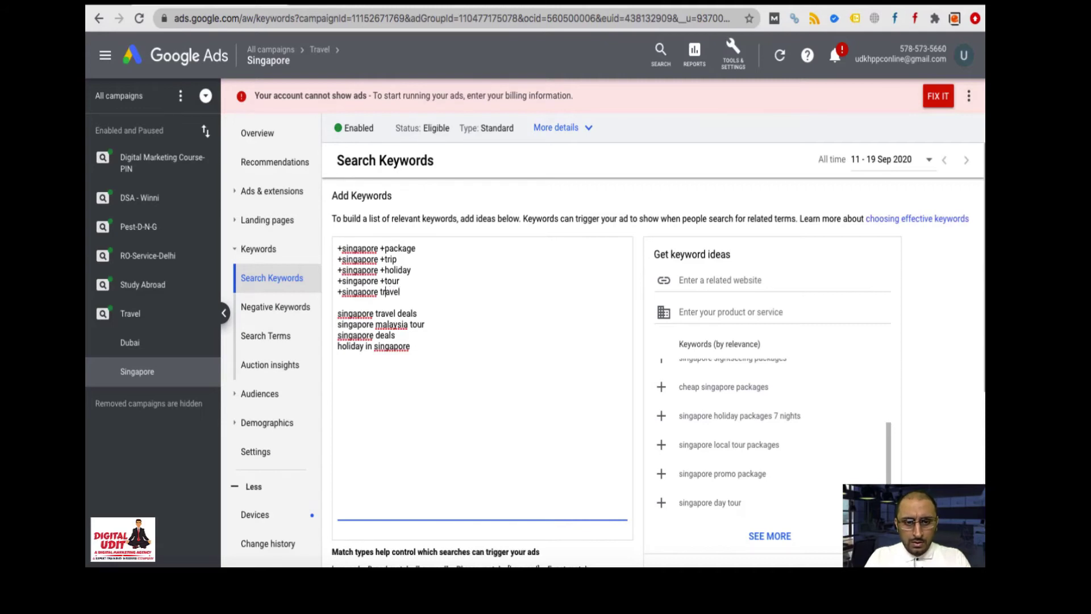
pyautogui.write('+')
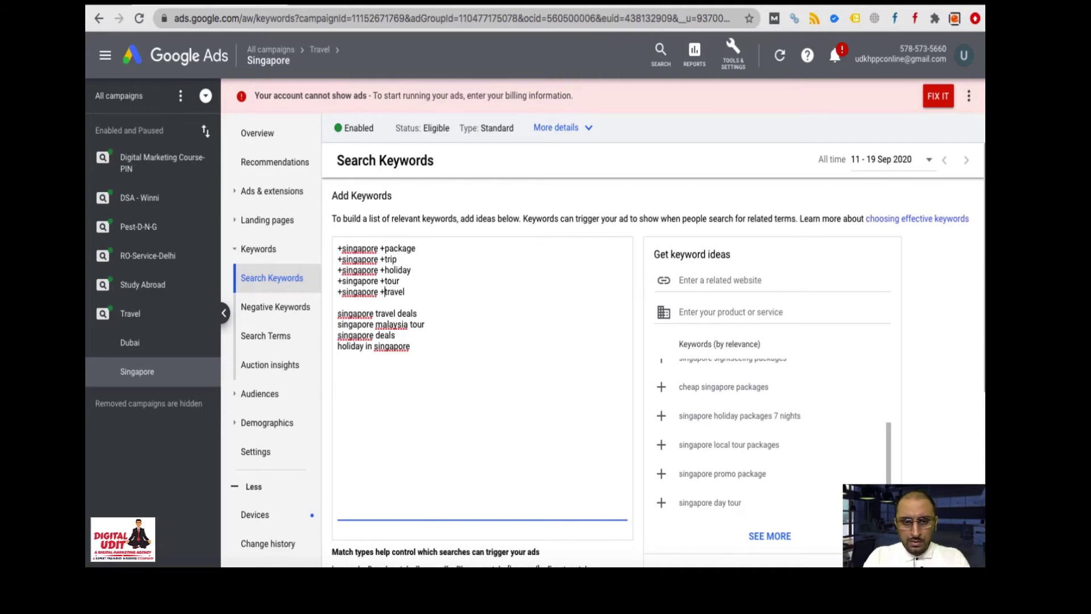
pyautogui.tripleClick(351, 312)
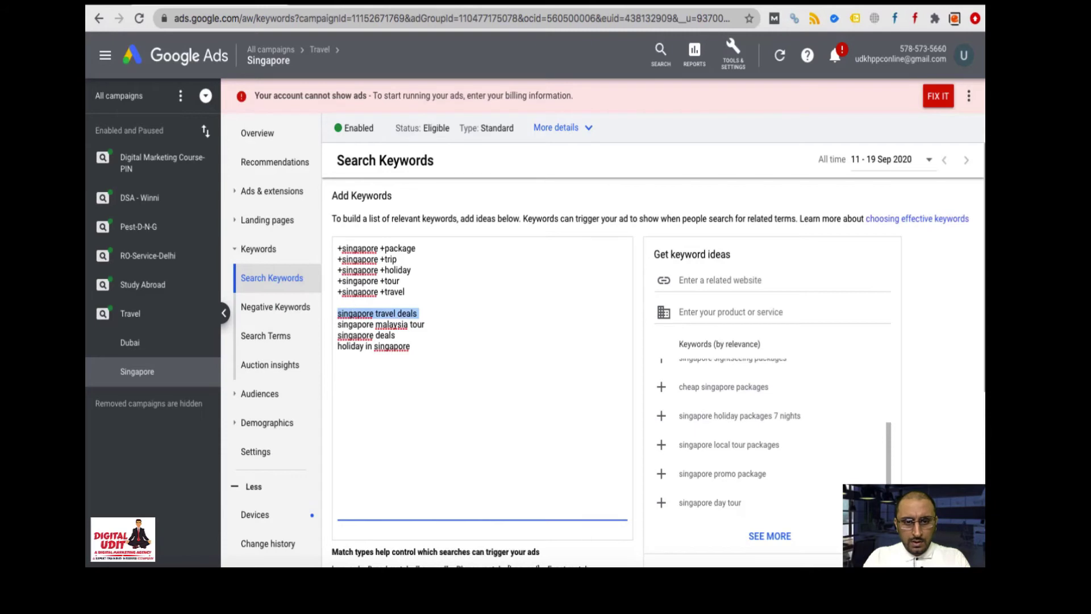
pyautogui.press('BackSpace')
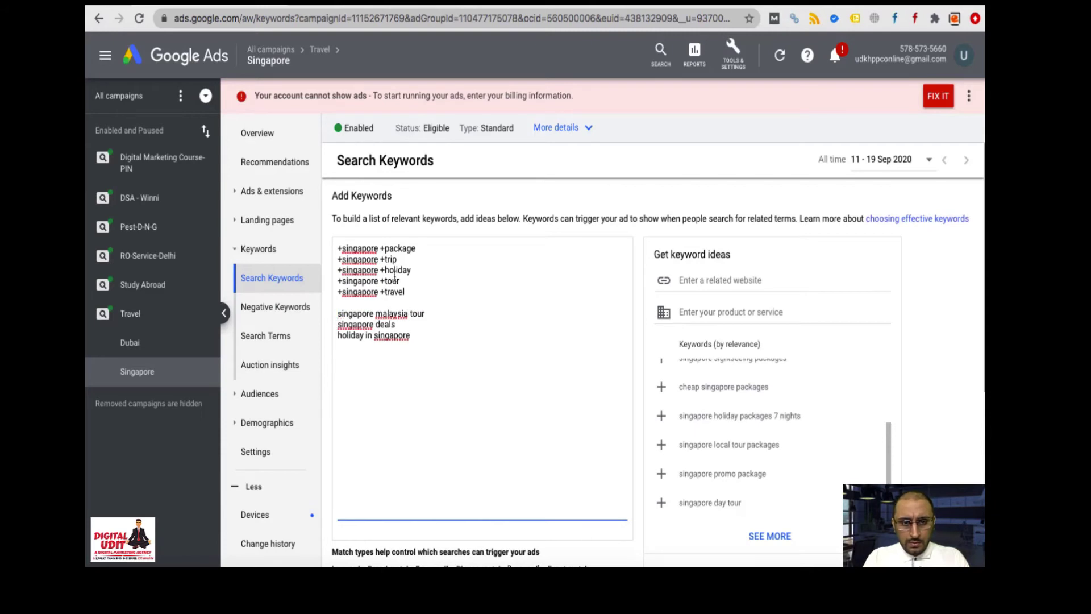
# - Remove the keywords singapore malaysia tour and holiday in singapore from the list
pyautogui.doubleClick(388, 314)
pyautogui.tripleClick(388, 314)
pyautogui.press('BackSpace')
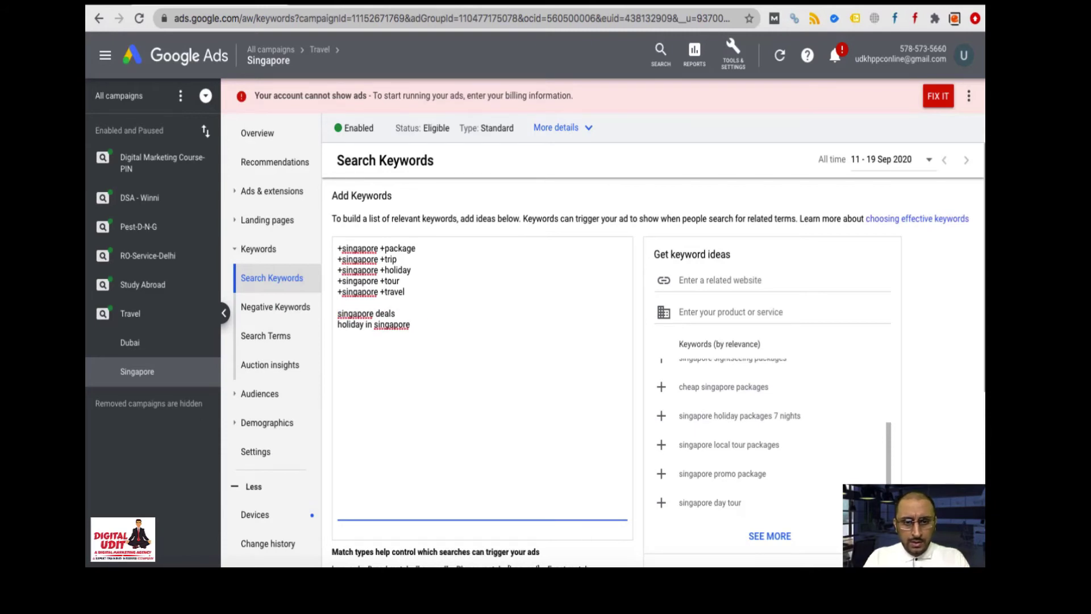
pyautogui.tripleClick(369, 326)
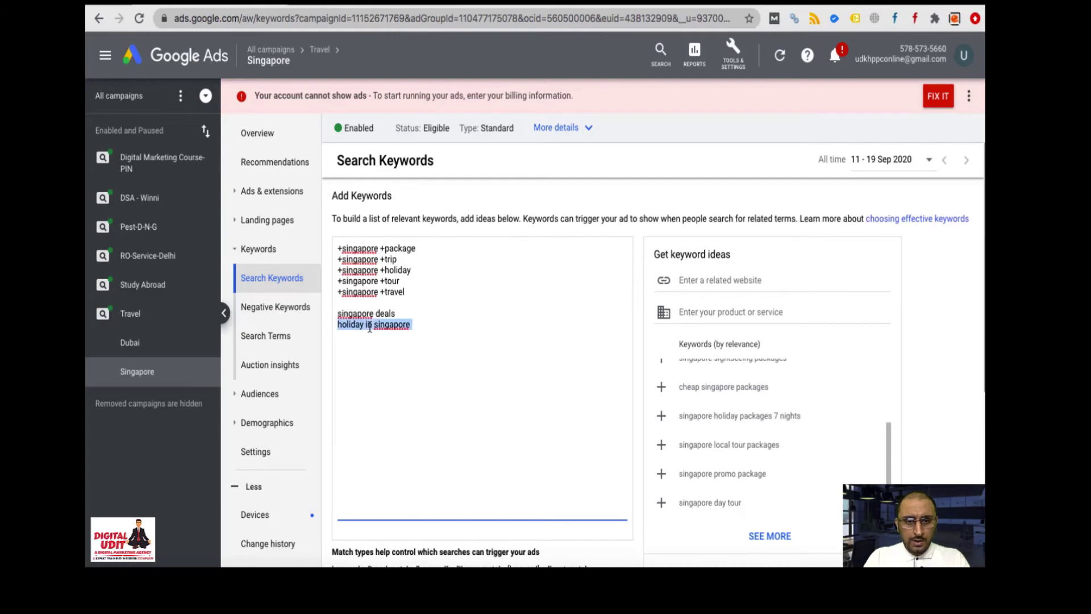
pyautogui.press('BackSpace')
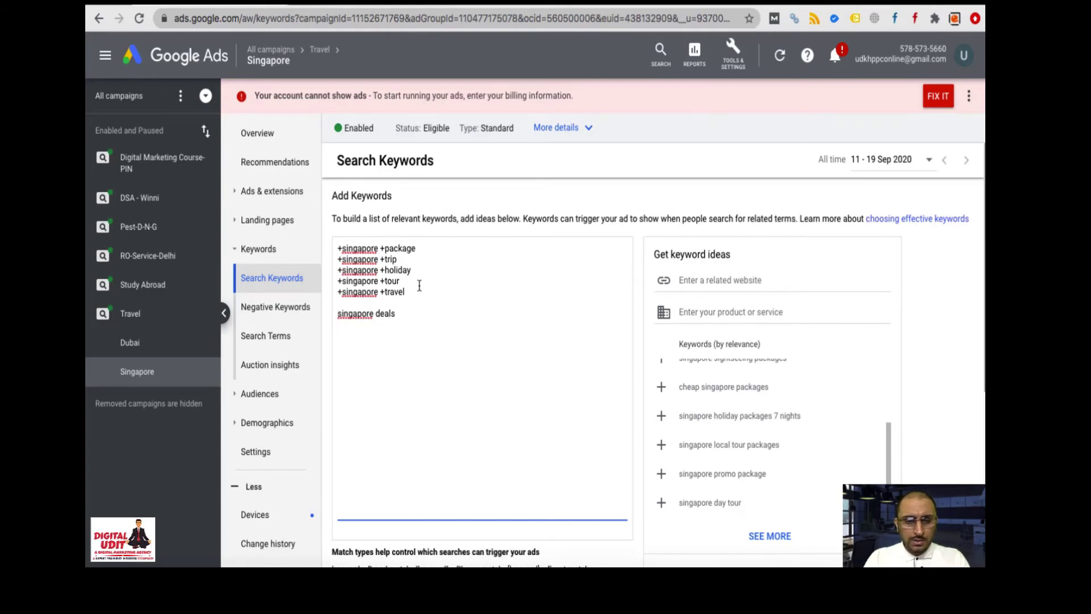
# - Change singapore deals to +singapore +deals directly beneath +singapore +travel, and save the keyword list to the Singapore ad group
pyautogui.click(339, 314)
pyautogui.write('+')
pyautogui.click(338, 302)
pyautogui.press('BackSpace')
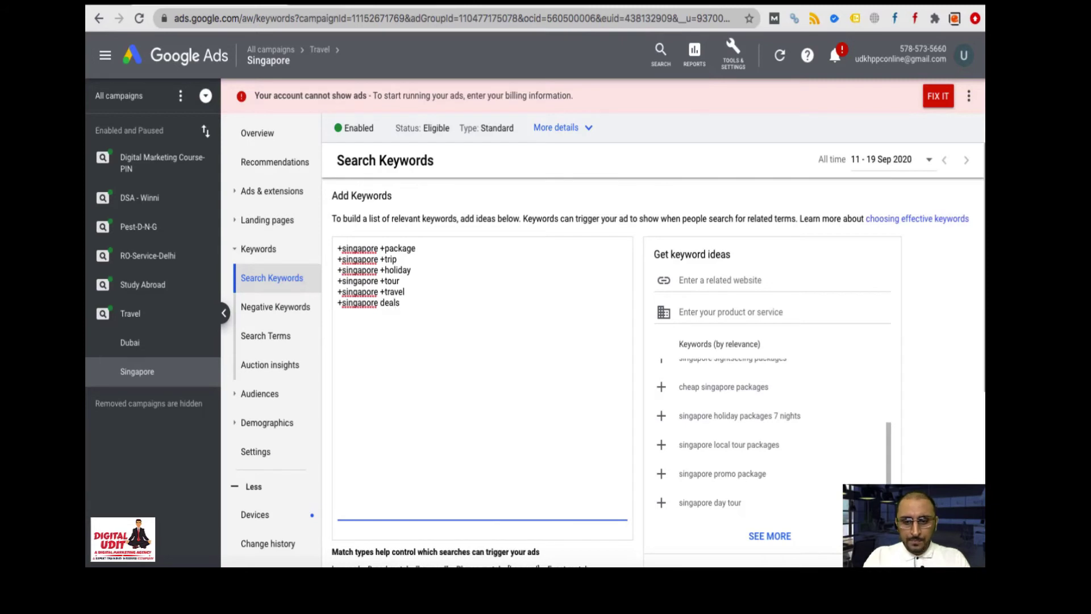
pyautogui.click(383, 303)
pyautogui.write('+')
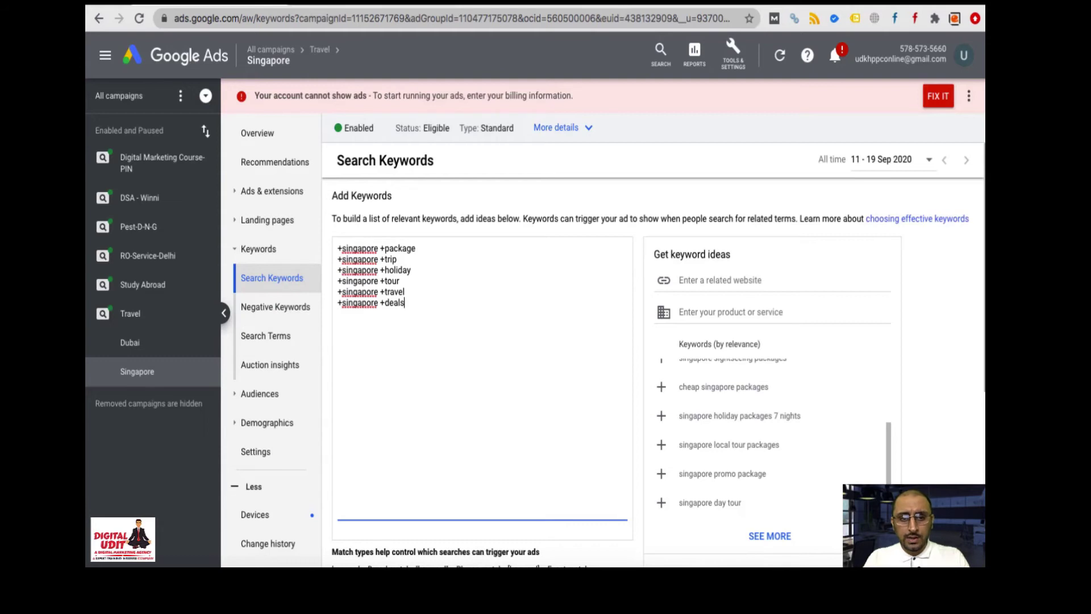
pyautogui.scroll(-5, 508, 312)
pyautogui.click(341, 456)
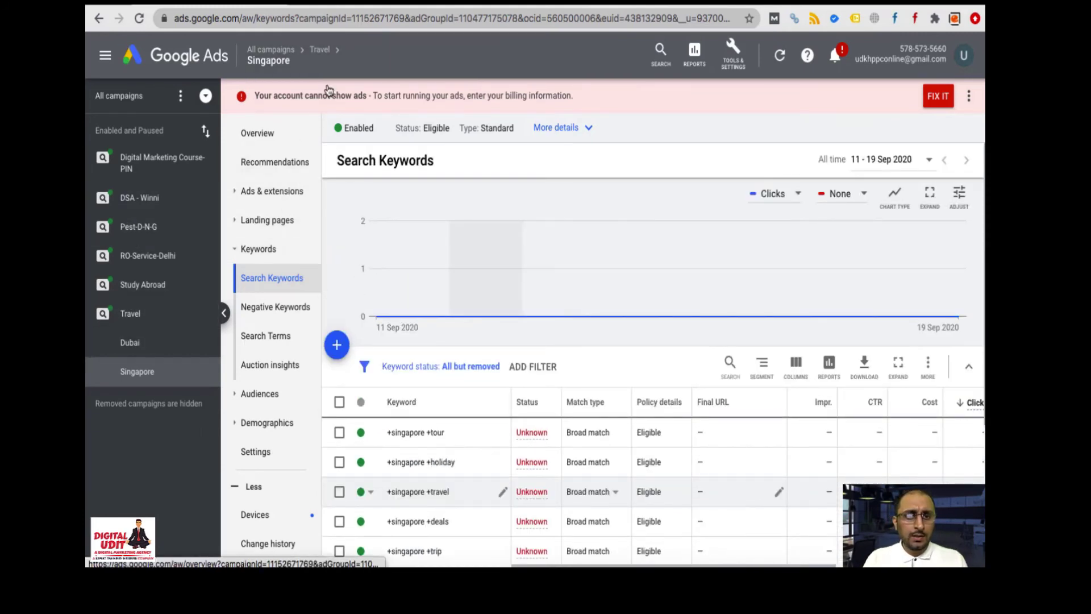
# - Open the Travel campaign from the list of all campaigns and start creating a new ad group in it
pyautogui.click(287, 52)
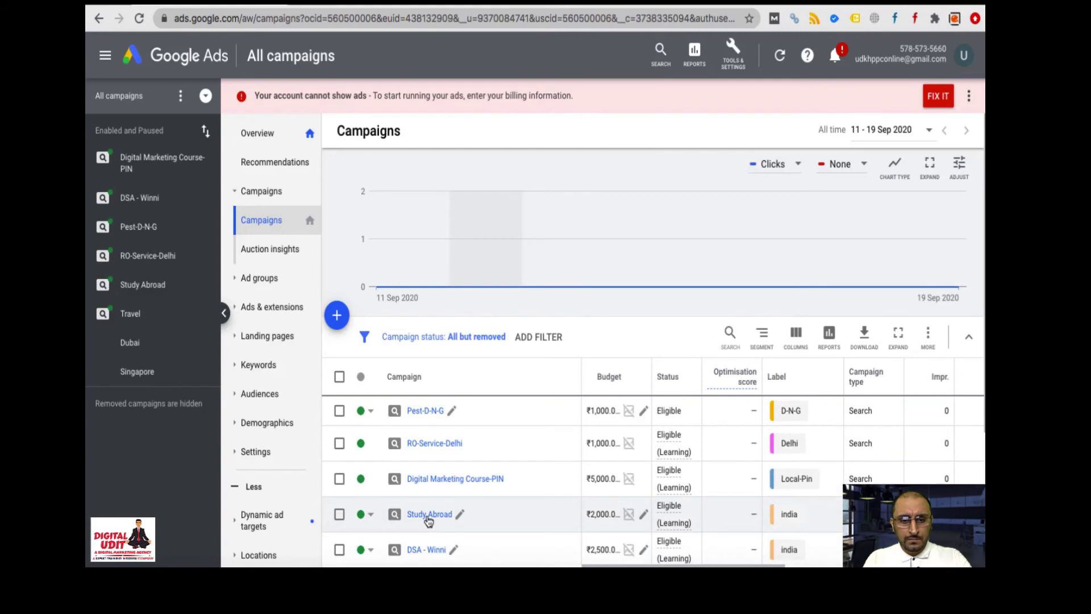
pyautogui.scroll(-2, 426, 514)
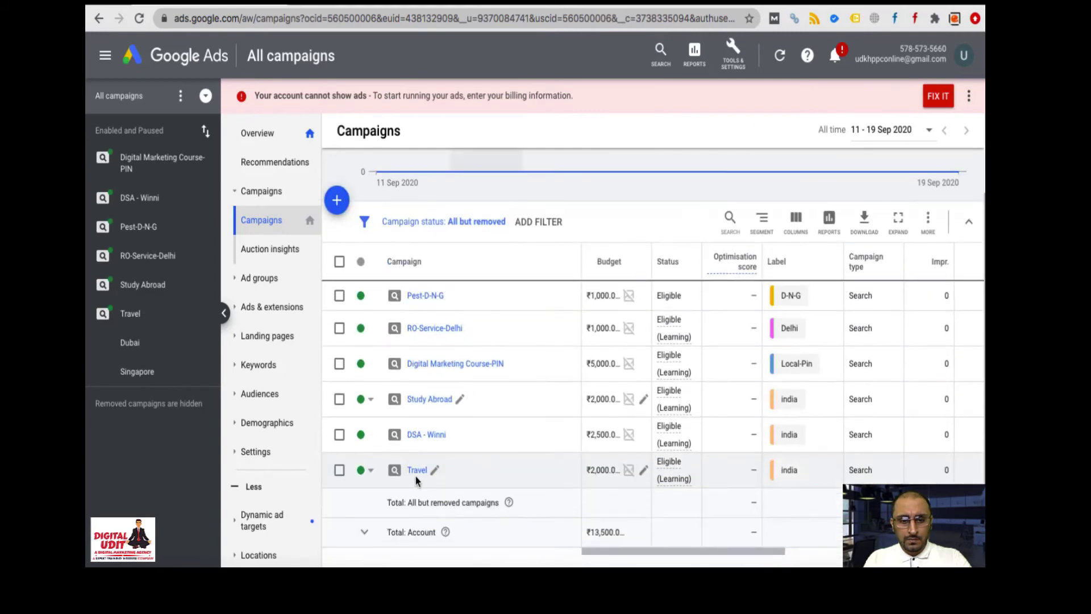
pyautogui.click(416, 473)
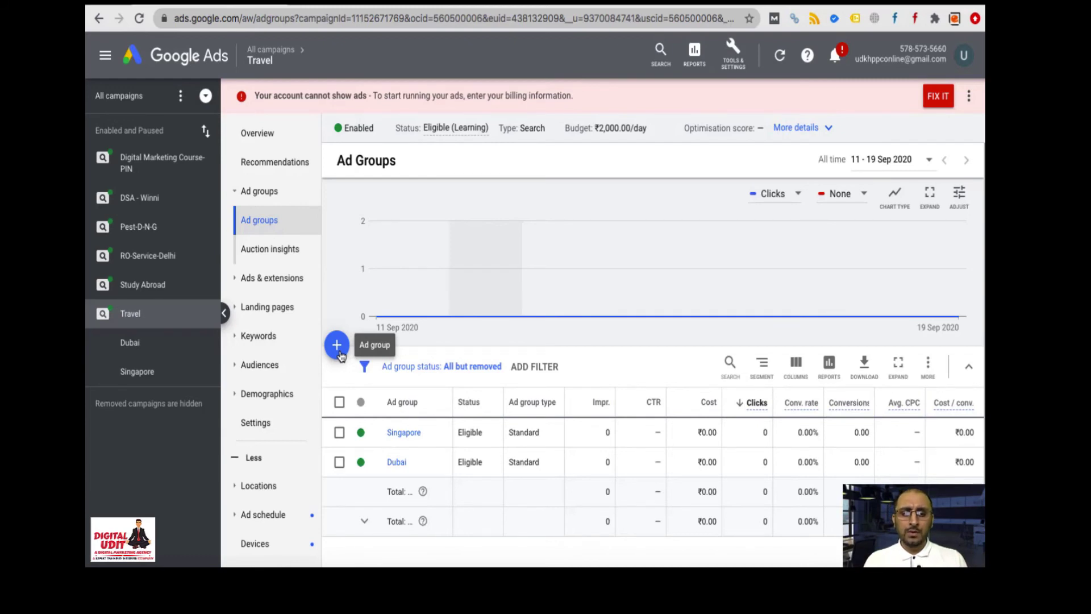
pyautogui.click(339, 353)
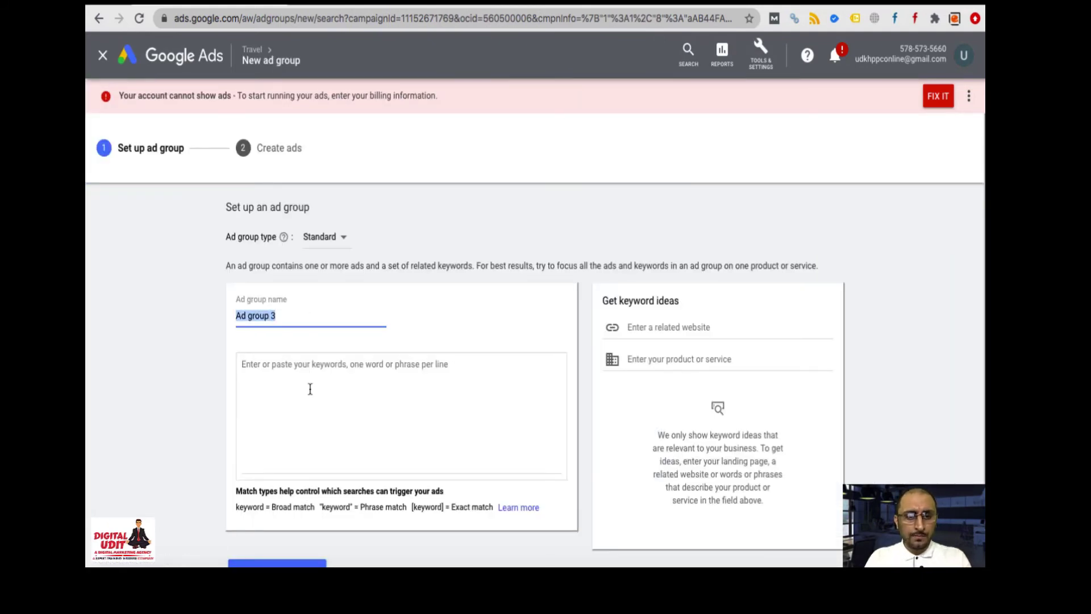
# - Name the new ad group Goa and enter goa tour packages as its keyword
pyautogui.write('Goa')
pyautogui.click(310, 415)
pyautogui.write('goa')
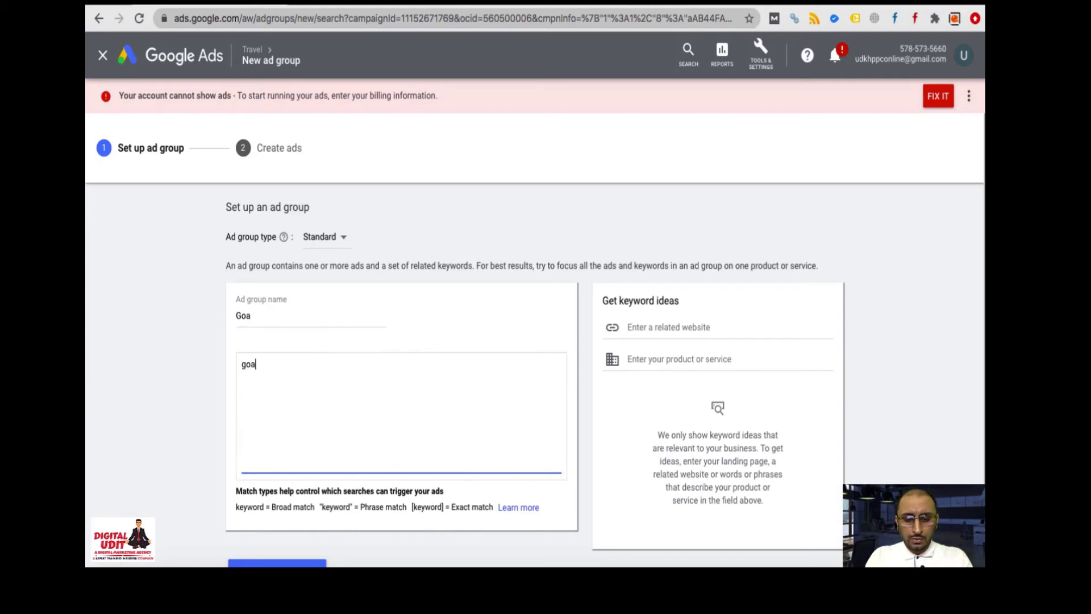
pyautogui.write(' tour packages')
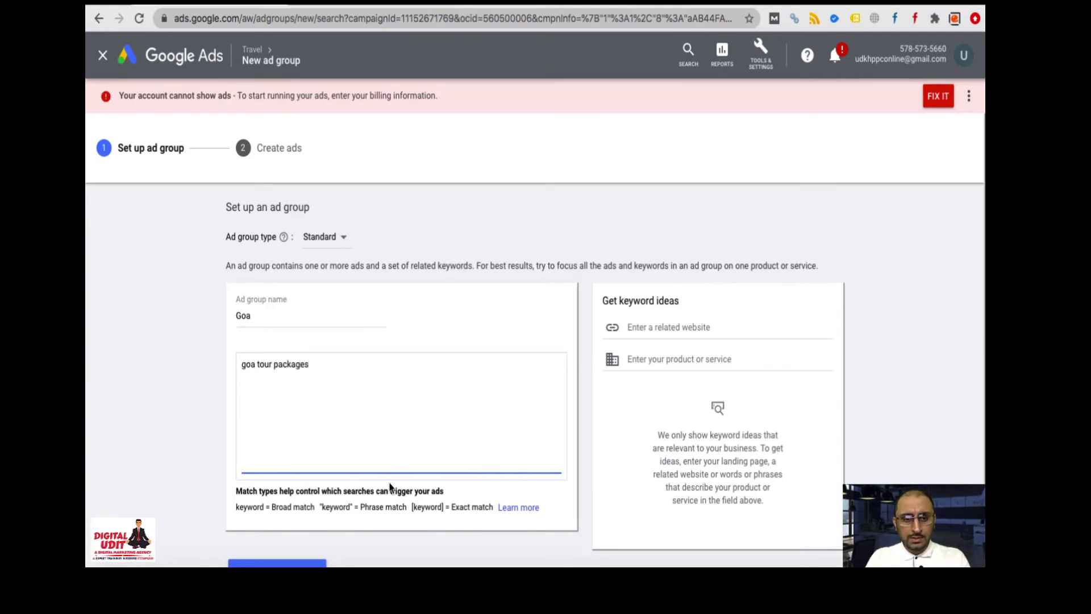
pyautogui.scroll(-2, 390, 485)
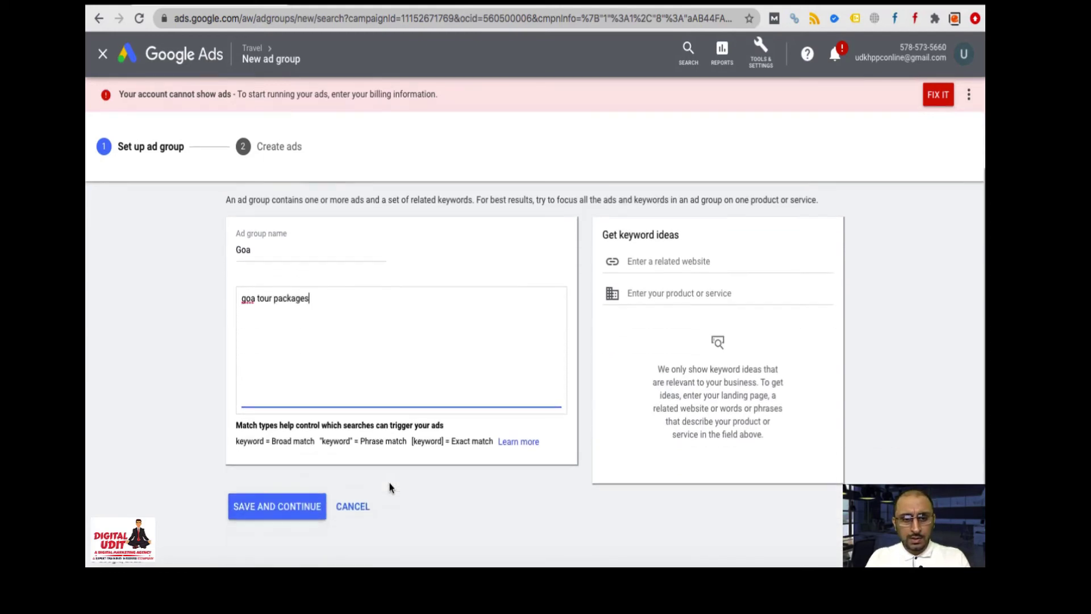
# - Save the Goa ad group, discard the blank responsive search ad and finish creating the group without any ad
pyautogui.click(302, 518)
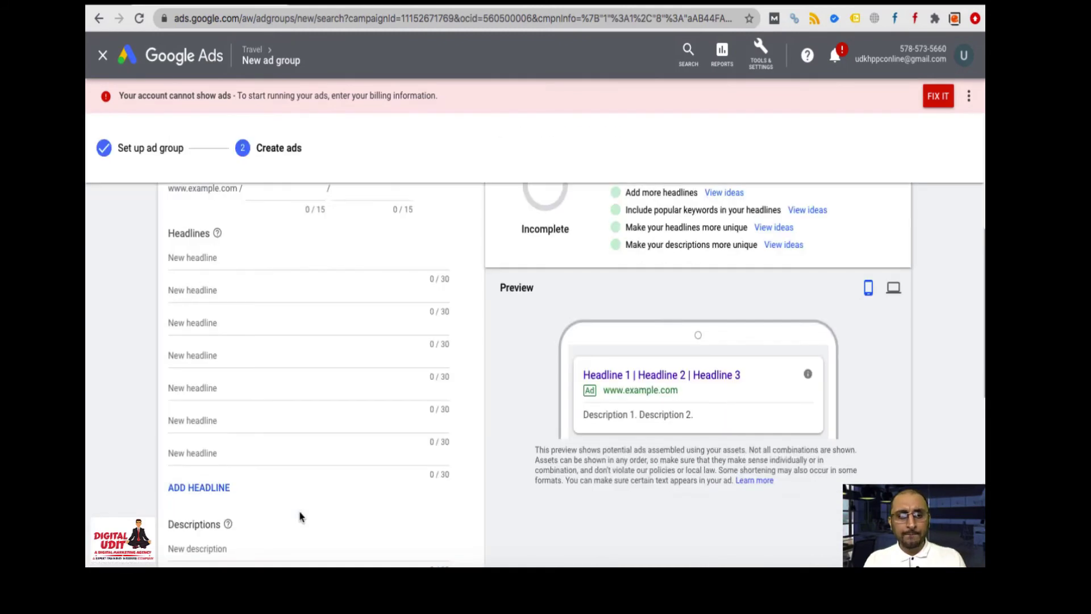
pyautogui.scroll(-10, 365, 417)
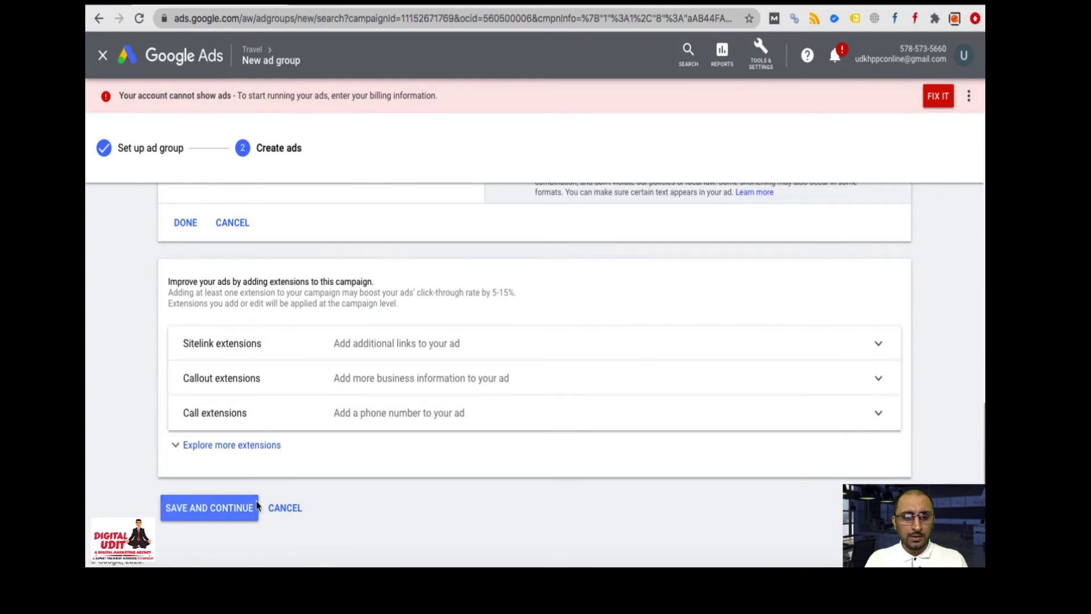
pyautogui.click(229, 225)
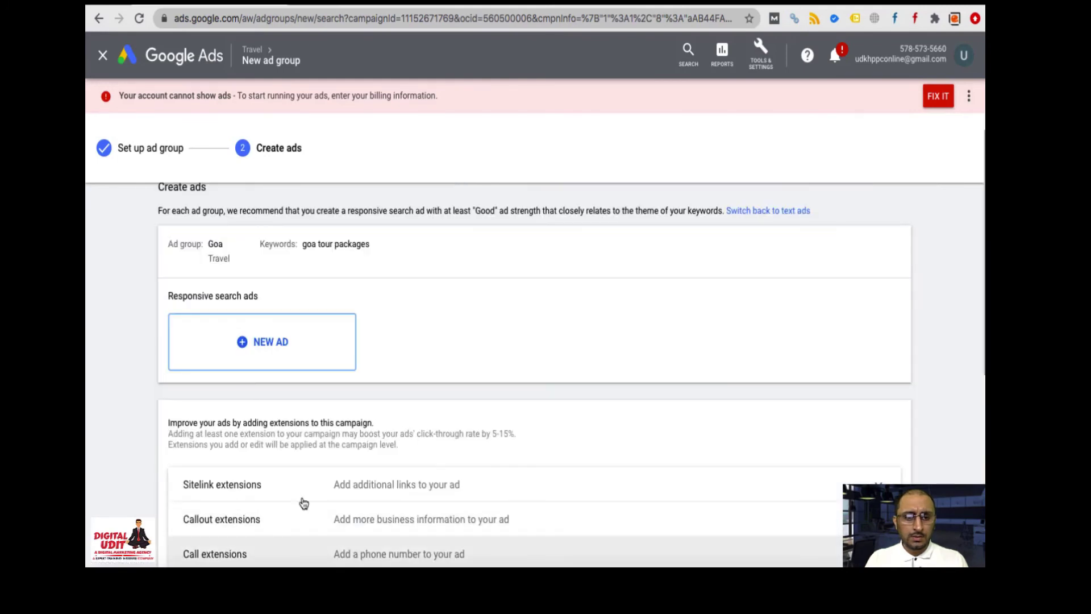
pyautogui.scroll(-3, 305, 497)
pyautogui.click(237, 518)
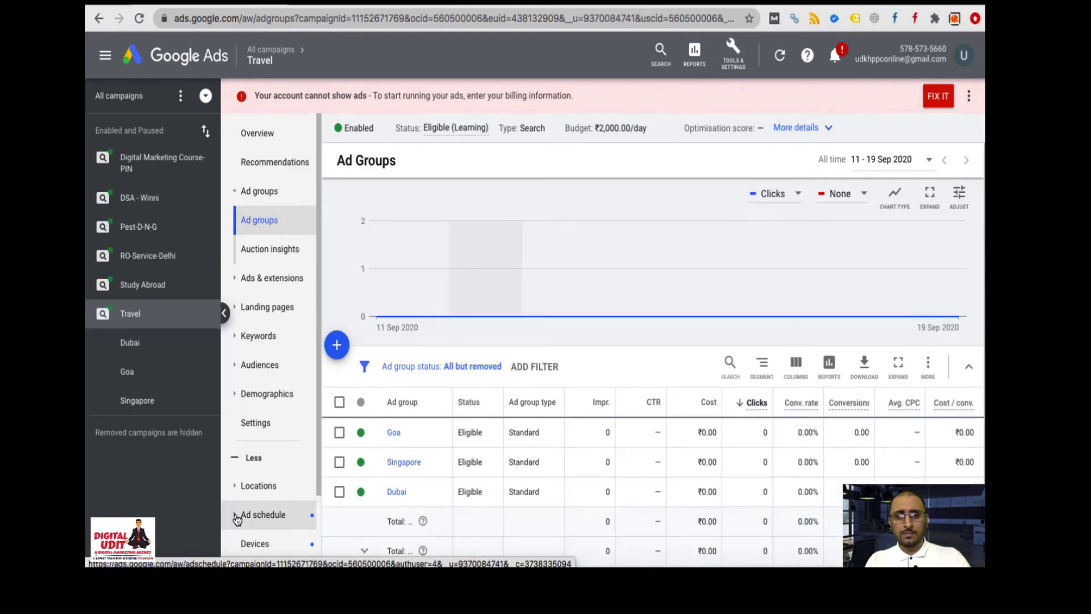
# - Open the Goa ad group and add the suggested keywords goa packages, goa tour package, goa holiday packages, goa trip and goa packages for couple
pyautogui.click(391, 433)
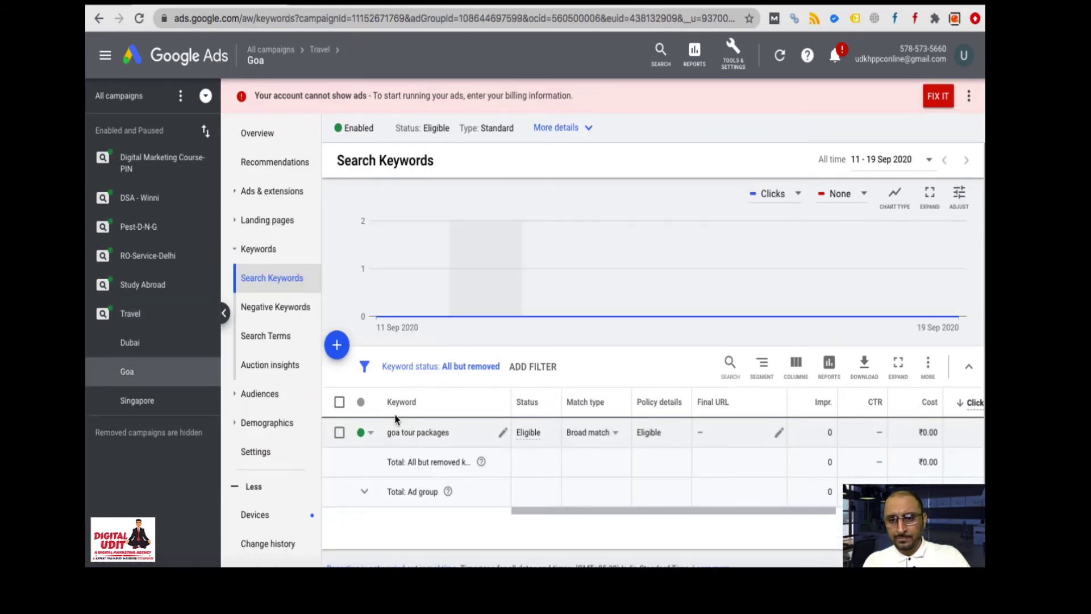
pyautogui.click(336, 344)
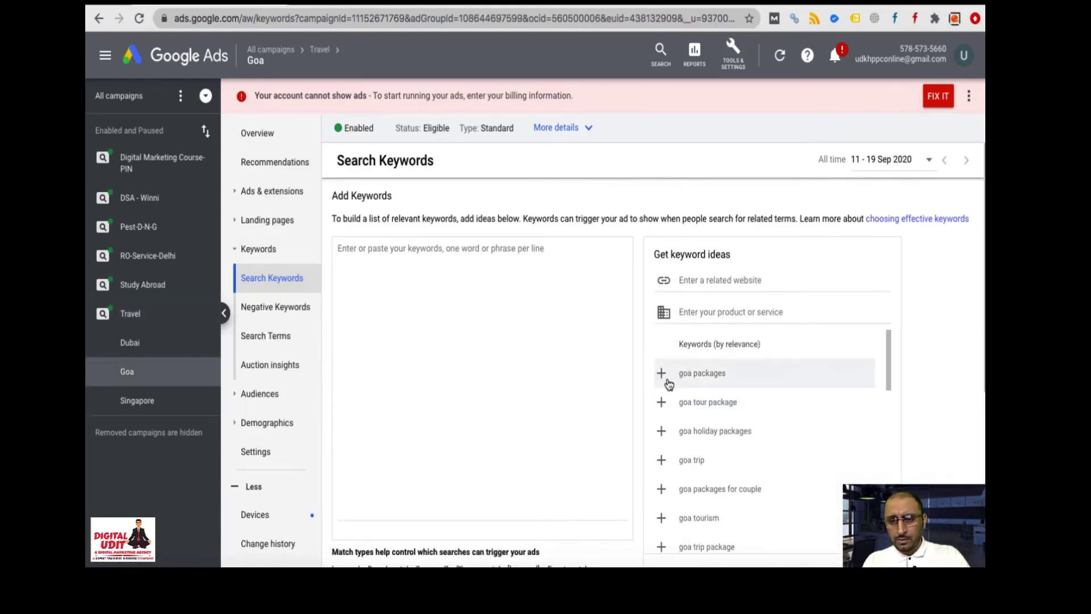
pyautogui.click(663, 375)
pyautogui.click(662, 375)
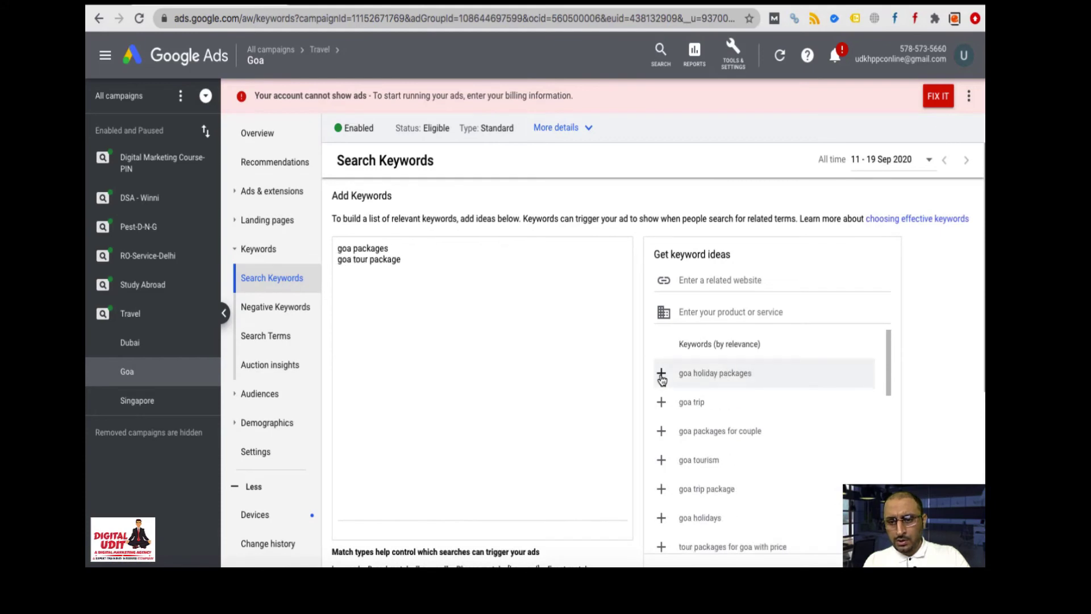
pyautogui.click(662, 375)
pyautogui.click(662, 375)
pyautogui.click(663, 375)
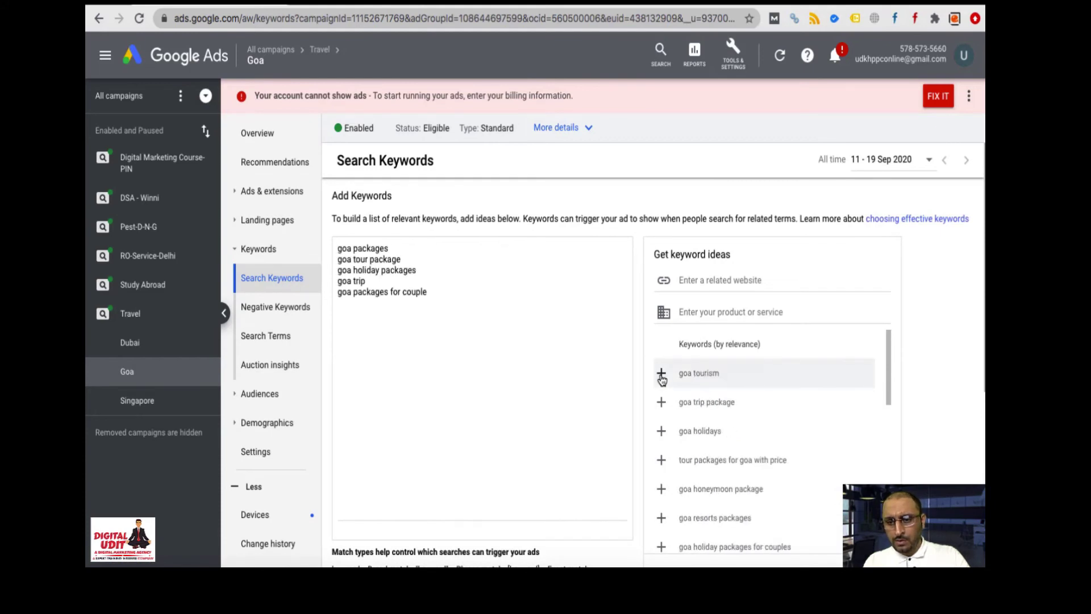
# - Add the keyword ideas goa trip package, goa holidays, tour packages for goa with price, goa honeymoon package, goa resorts packages and goa holiday packages for couples
pyautogui.click(662, 405)
pyautogui.click(662, 405)
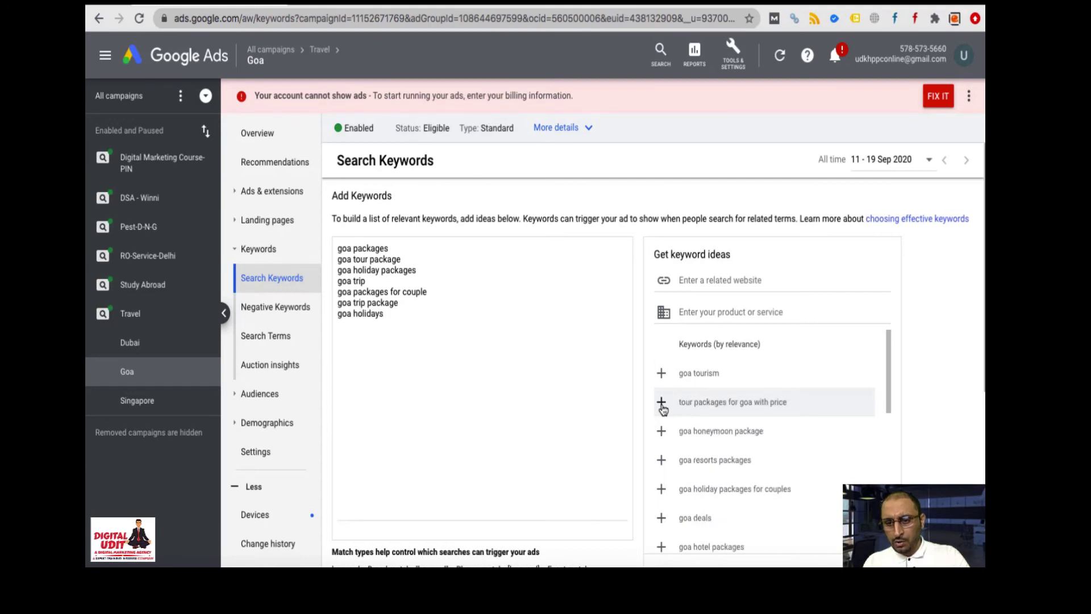
pyautogui.click(662, 405)
pyautogui.click(662, 405)
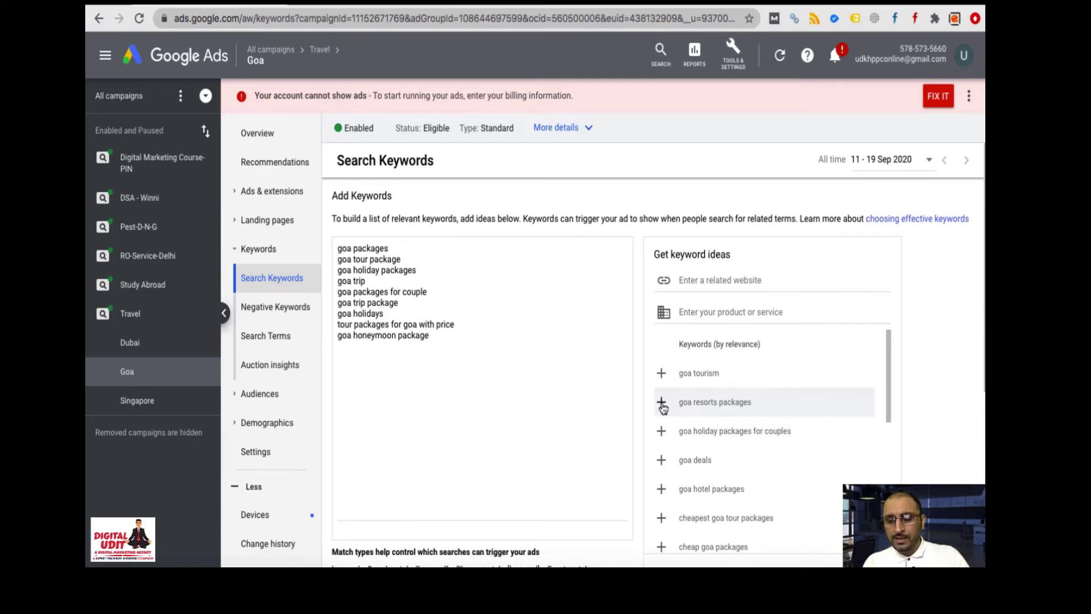
pyautogui.click(663, 405)
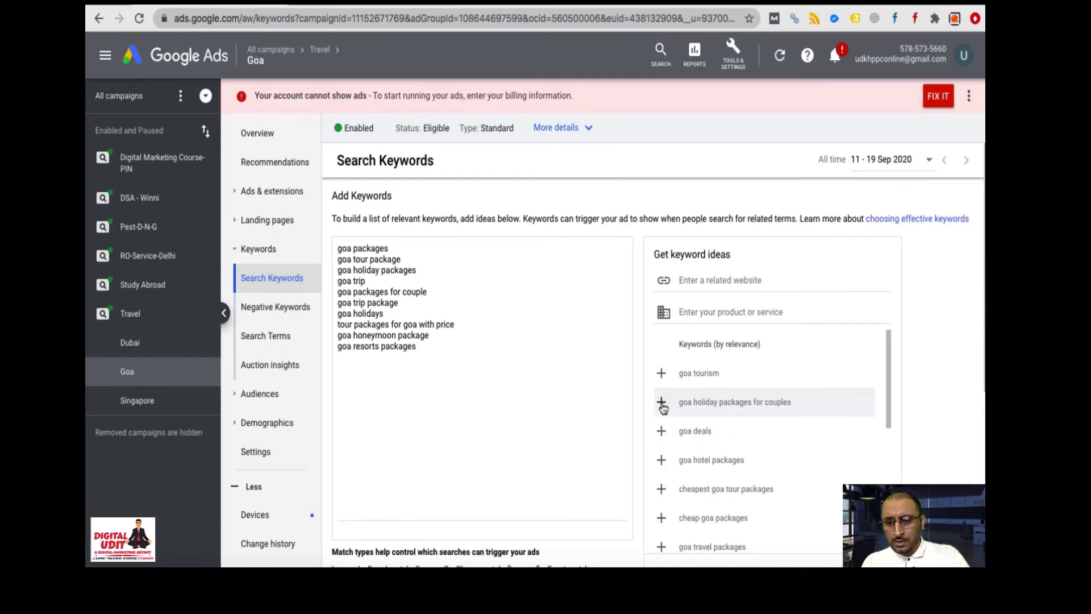
pyautogui.click(662, 403)
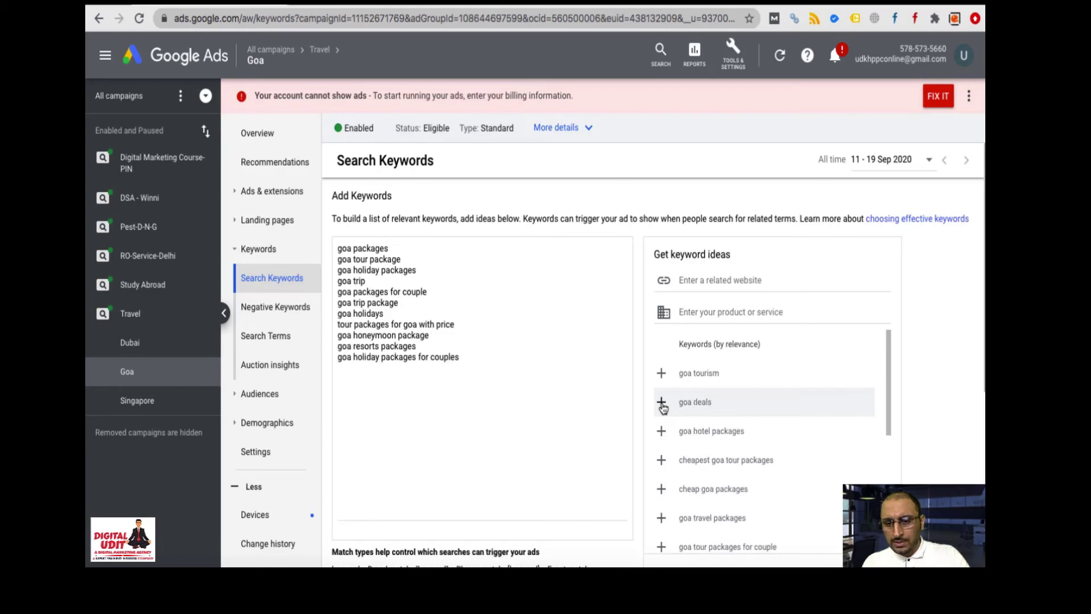
# - Add the keyword ideas goa deals, goa hotel packages, cheapest goa tour packages, cheap goa packages, goa travel packages and goa tour packages for couple
pyautogui.click(662, 405)
pyautogui.click(662, 404)
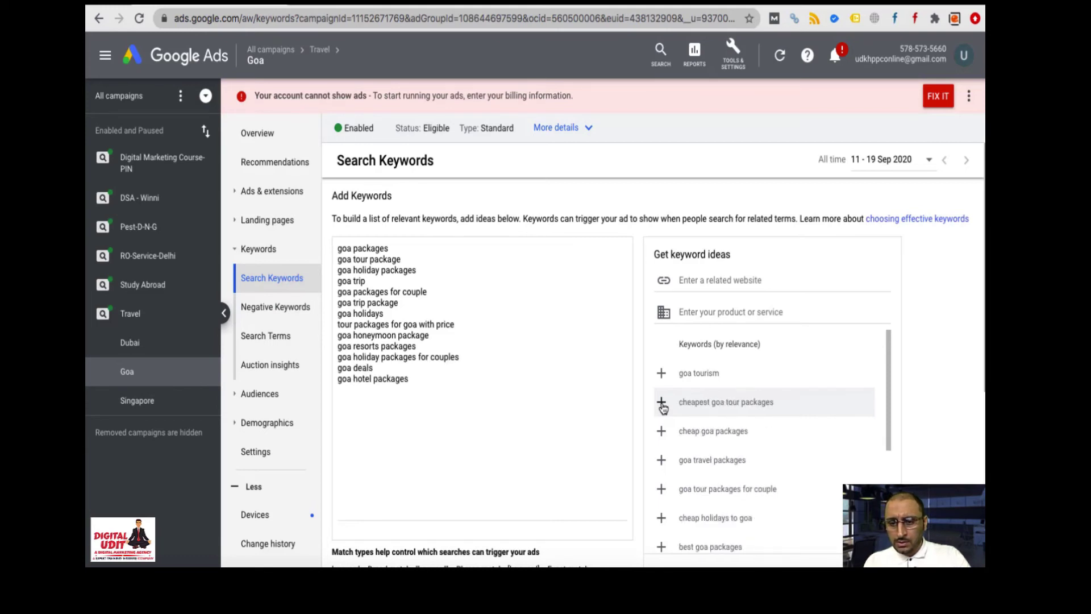
pyautogui.click(662, 404)
pyautogui.click(662, 404)
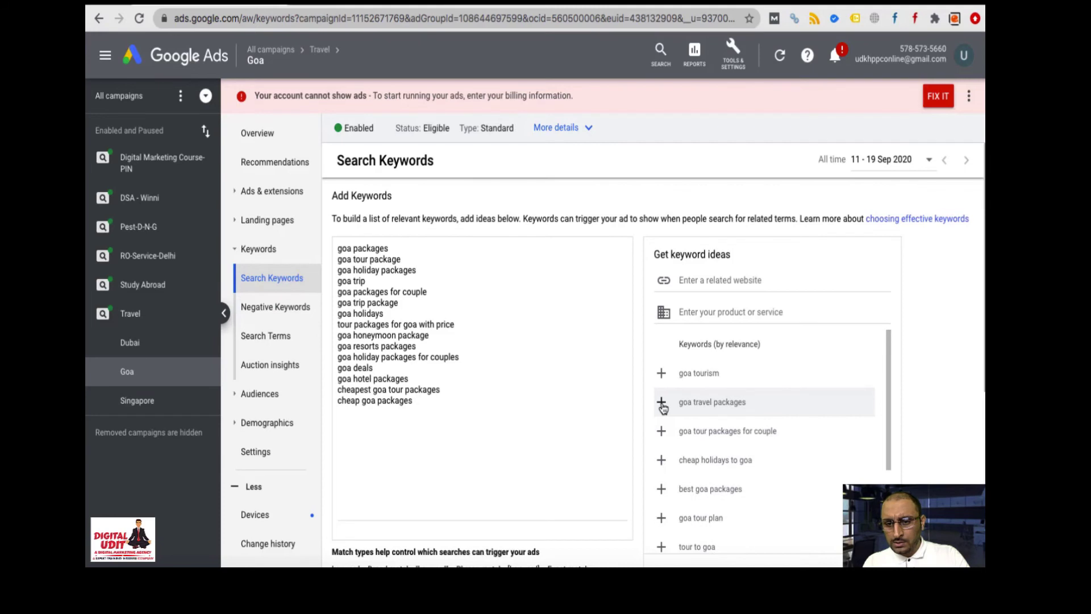
pyautogui.click(662, 404)
pyautogui.click(662, 405)
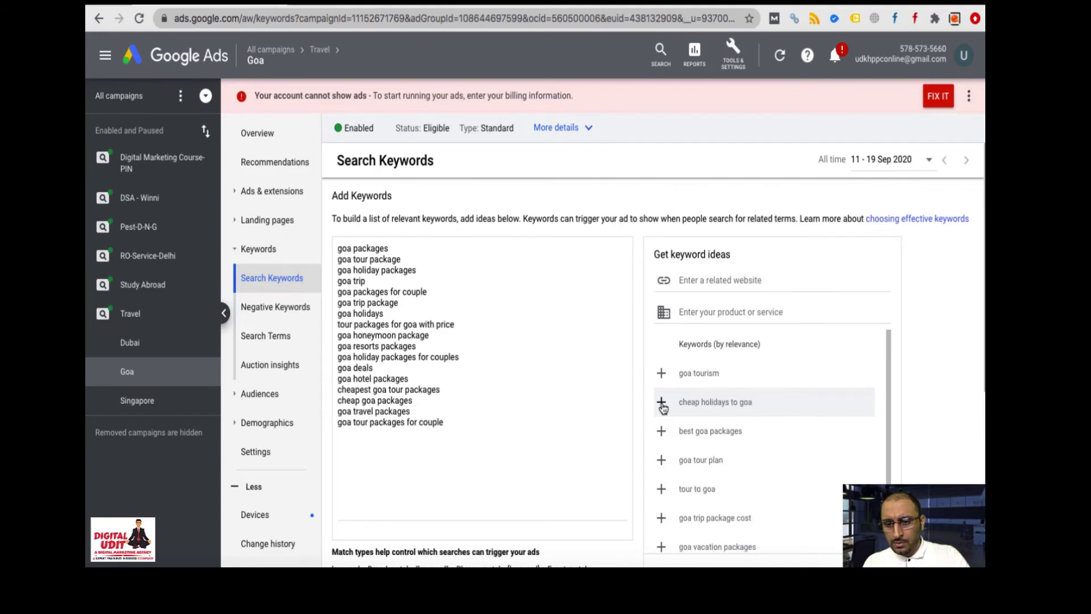
# - Add the keyword ideas cheap holidays to goa, best goa packages, goa tour plan, tour to goa, goa trip package cost and goa vacation packages
pyautogui.click(662, 404)
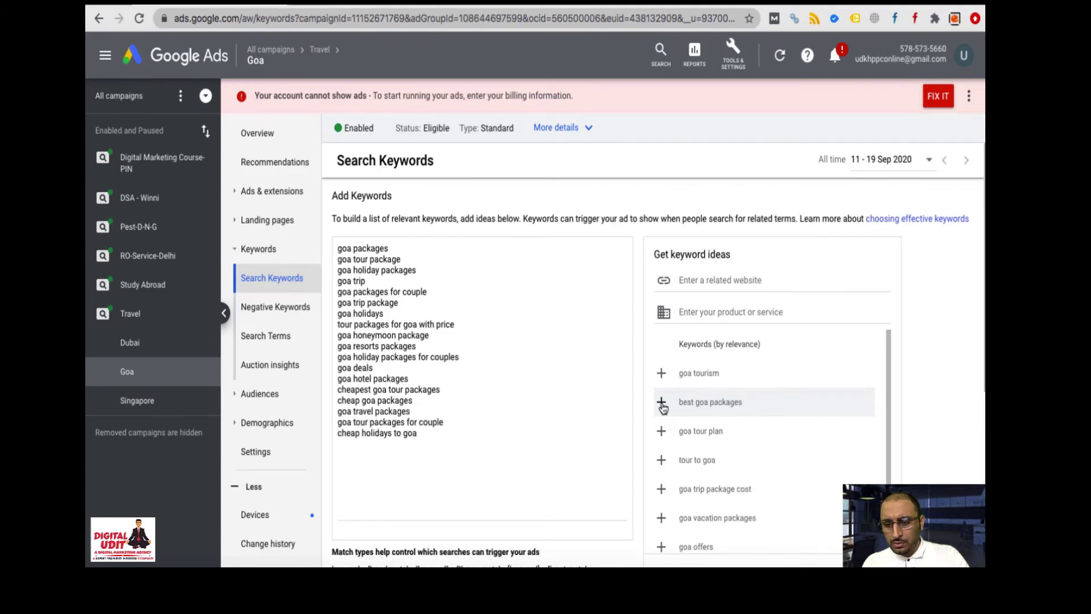
pyautogui.click(662, 404)
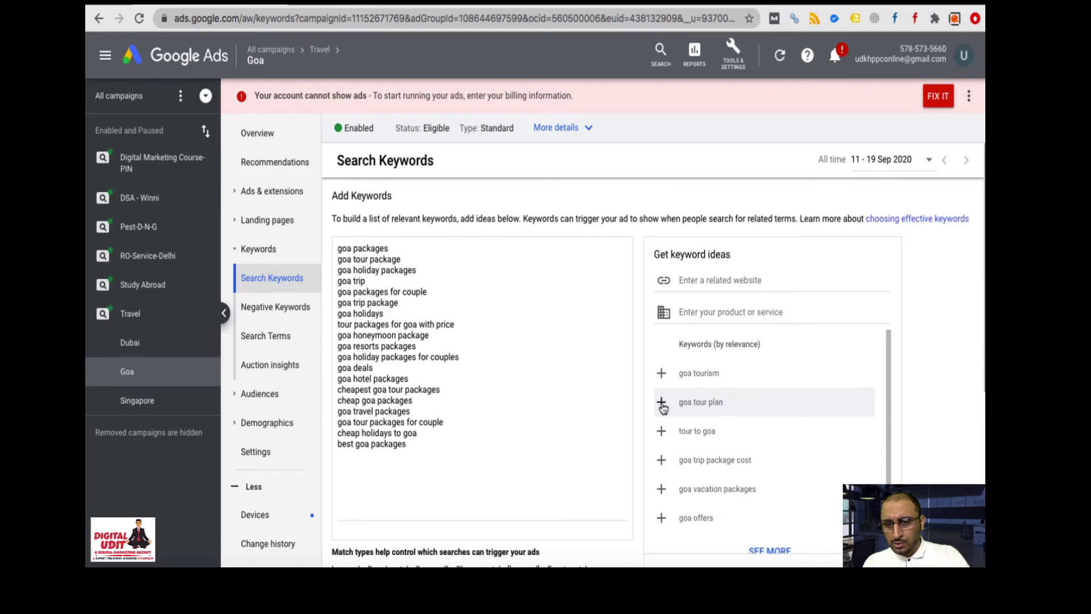
pyautogui.click(662, 404)
pyautogui.click(662, 404)
pyautogui.click(661, 402)
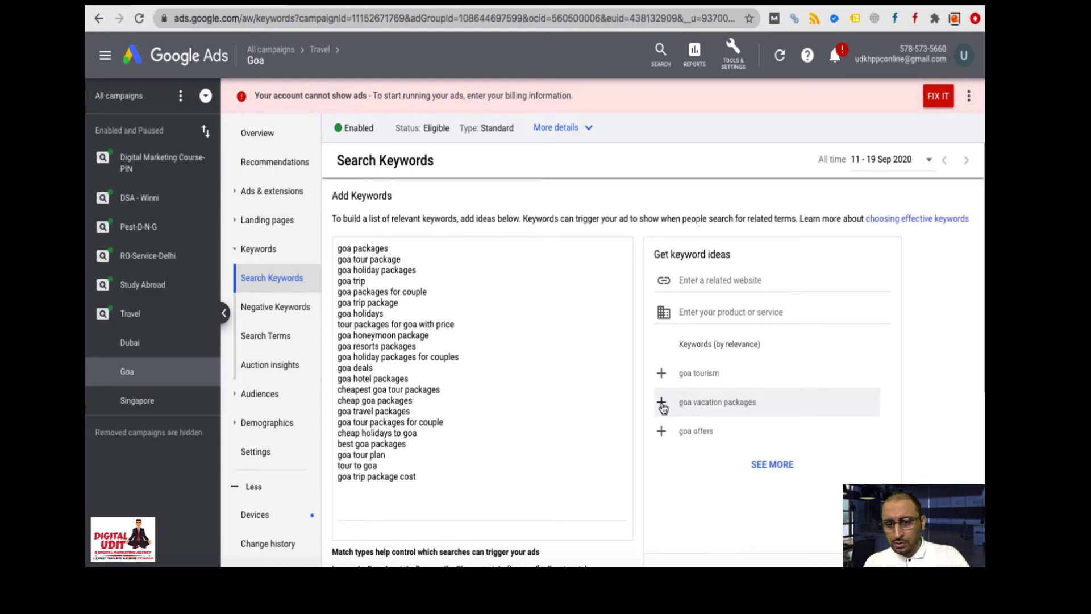
pyautogui.click(662, 402)
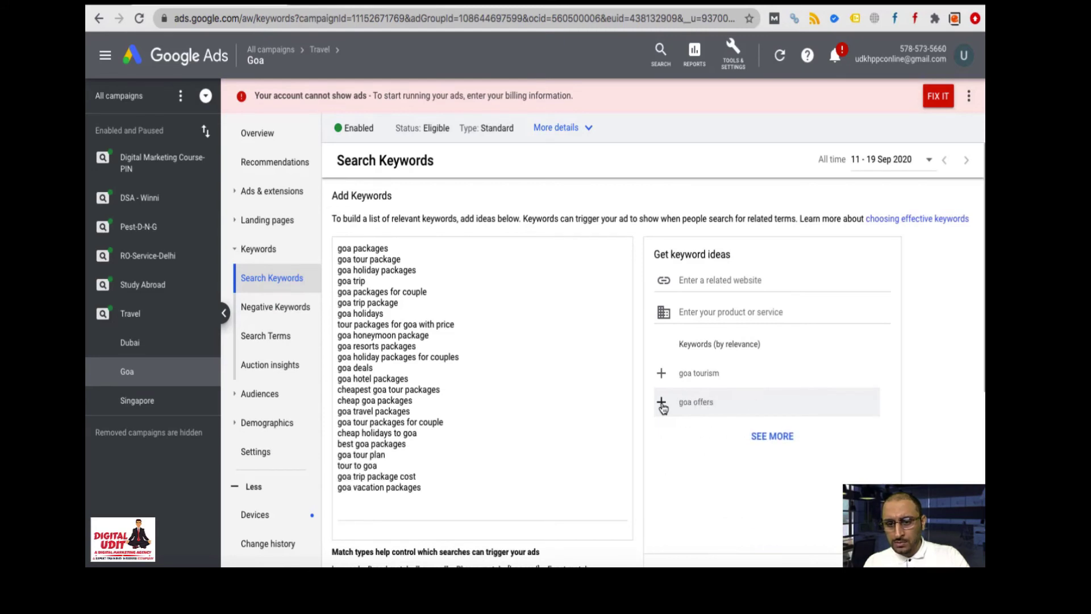
# - Load more keyword ideas and add goa vacation, goa holiday deals and goa trip package for couple
pyautogui.click(784, 436)
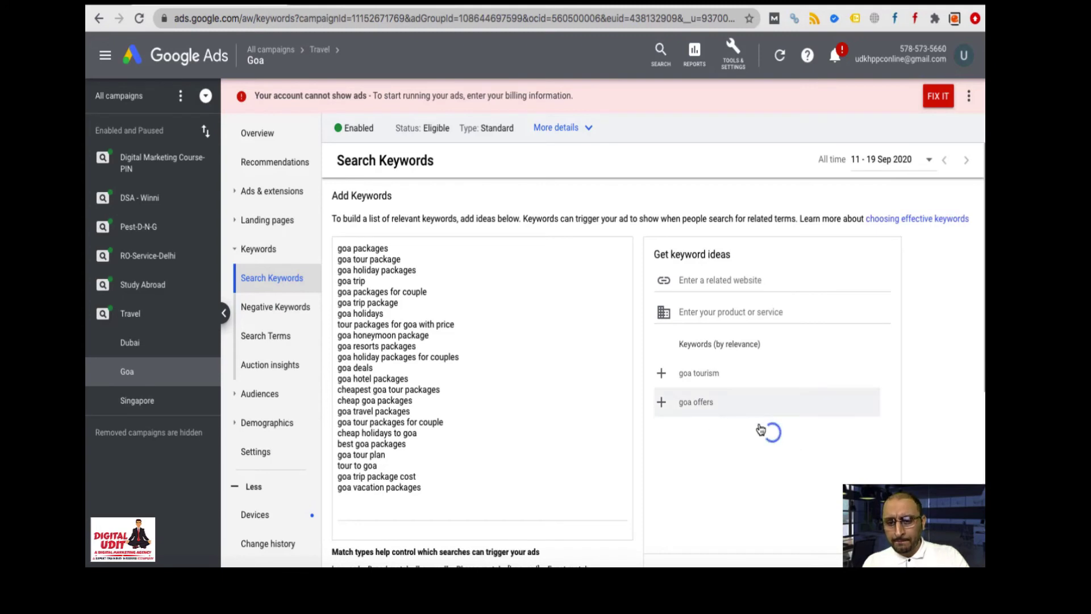
pyautogui.click(661, 432)
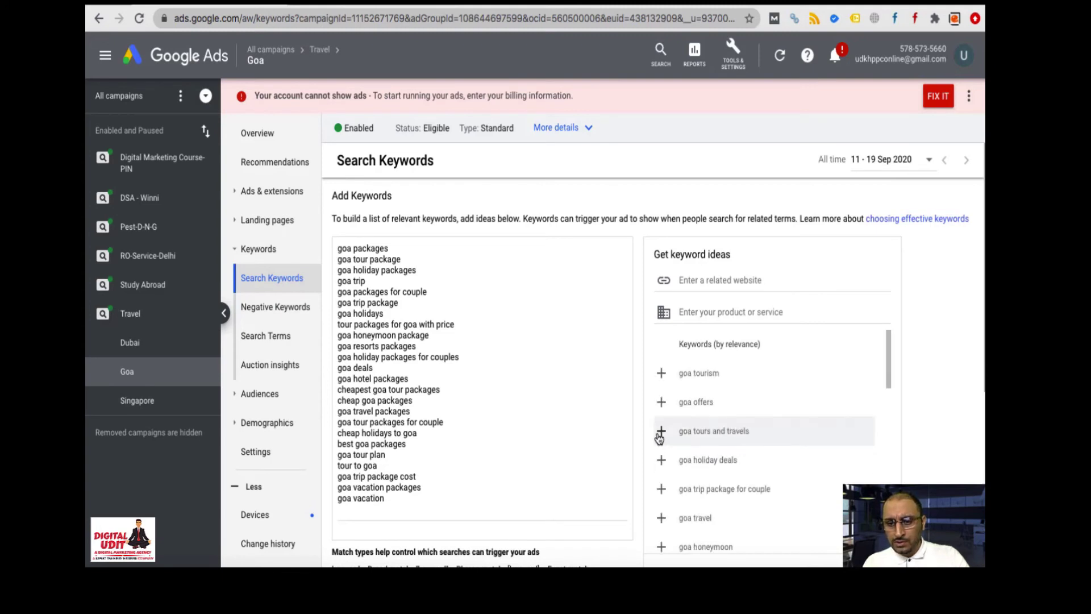
pyautogui.scroll(-1, 662, 454)
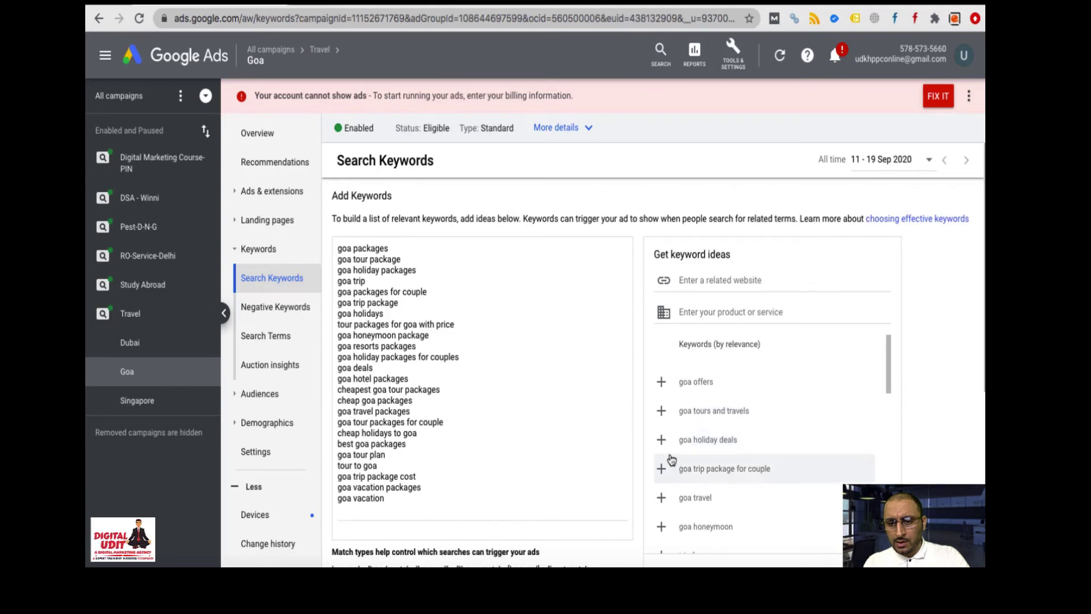
pyautogui.click(660, 443)
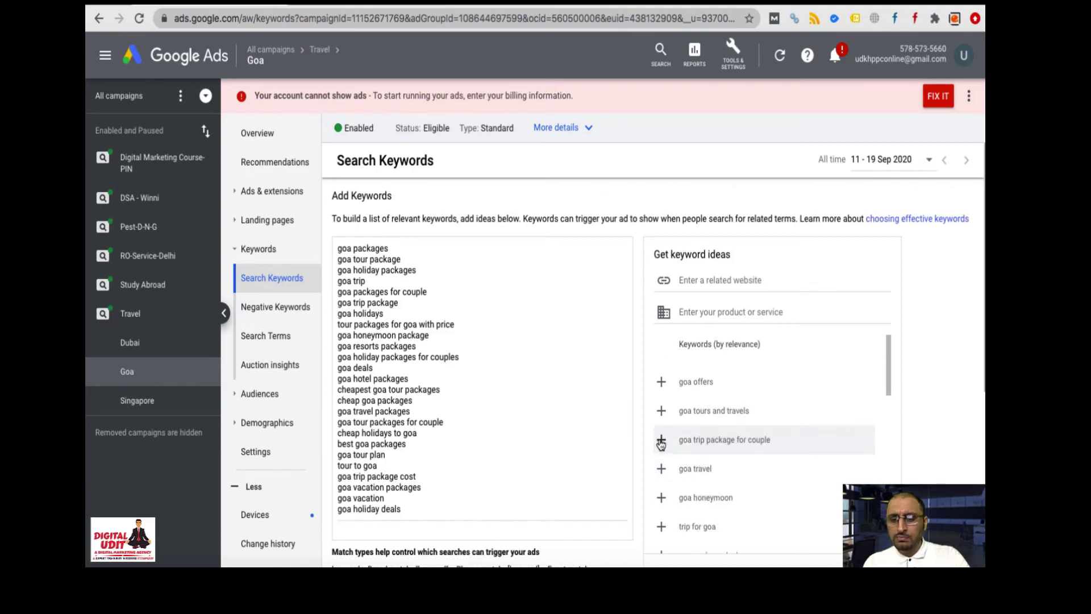
pyautogui.click(660, 442)
# - Add the keyword ideas goa package deals, goa tour packages from mumbai for couple and best holiday packages for goa
pyautogui.scroll(-1, 661, 444)
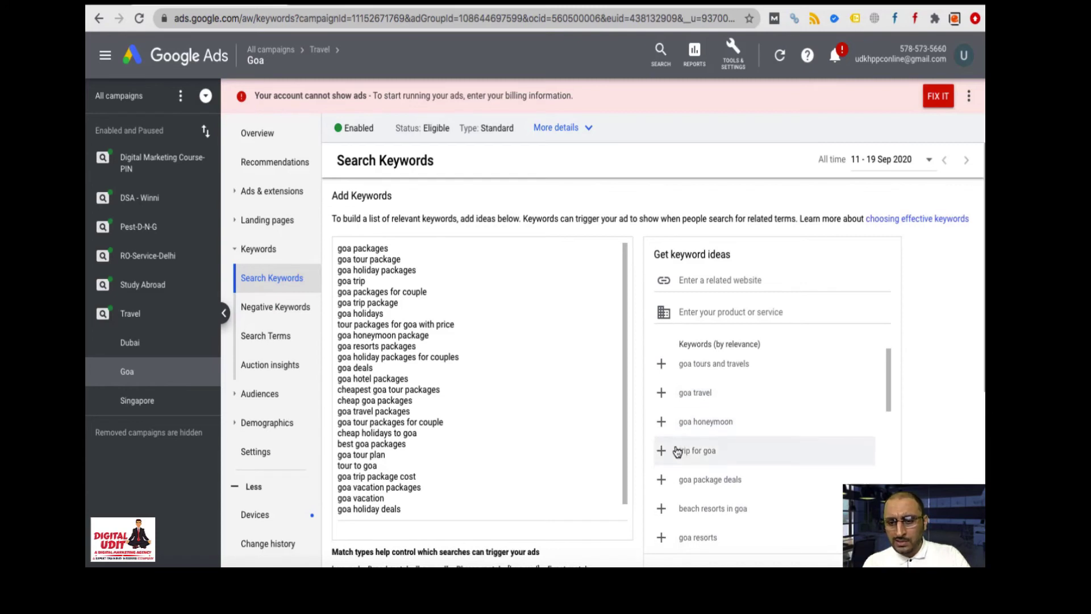
pyautogui.scroll(-2, 677, 449)
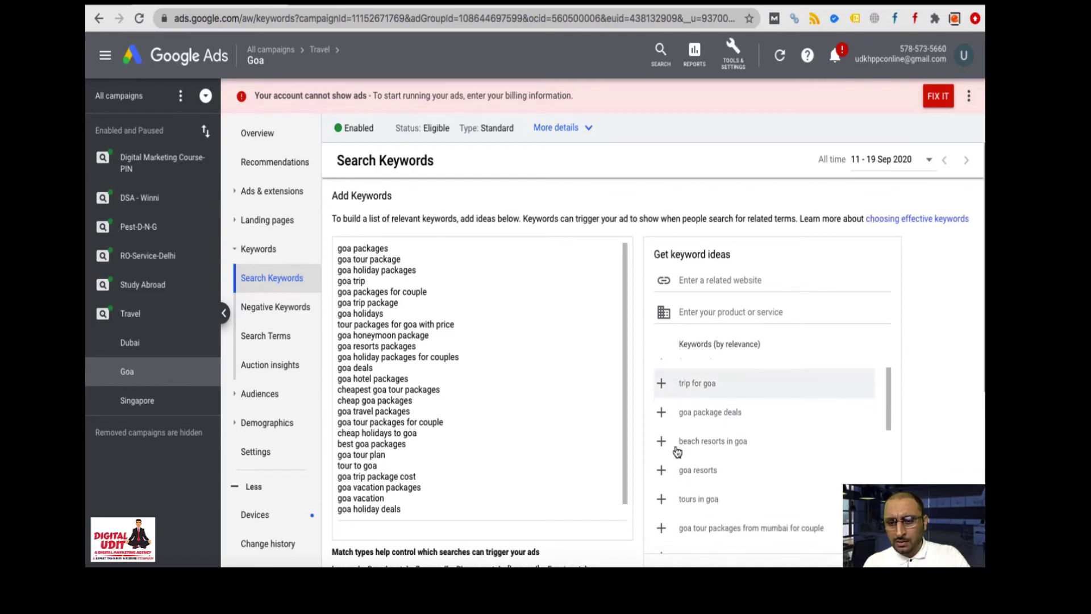
pyautogui.click(661, 413)
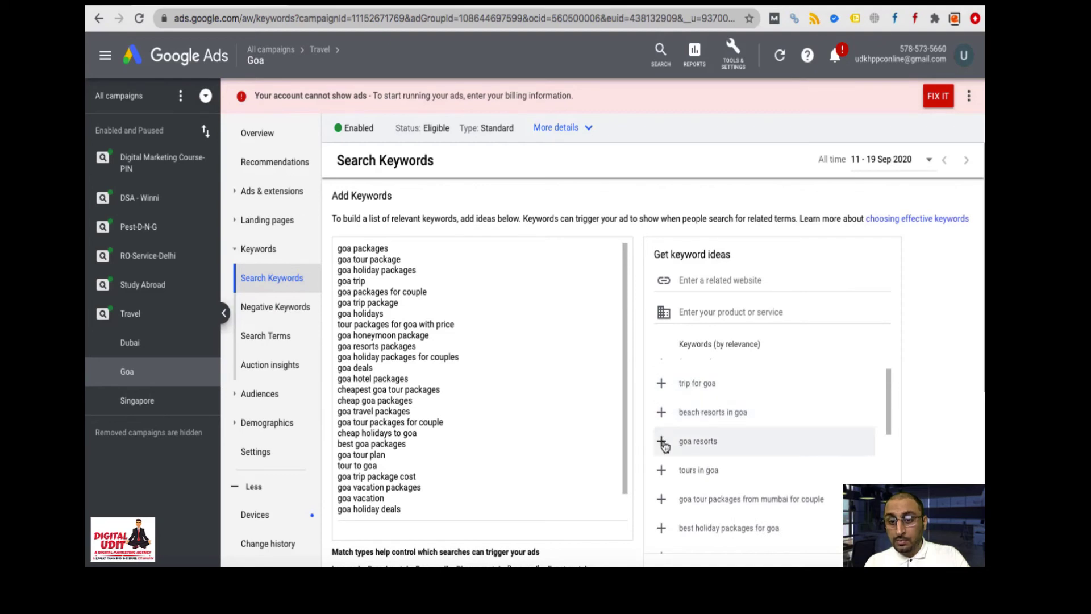
pyautogui.scroll(-3, 665, 446)
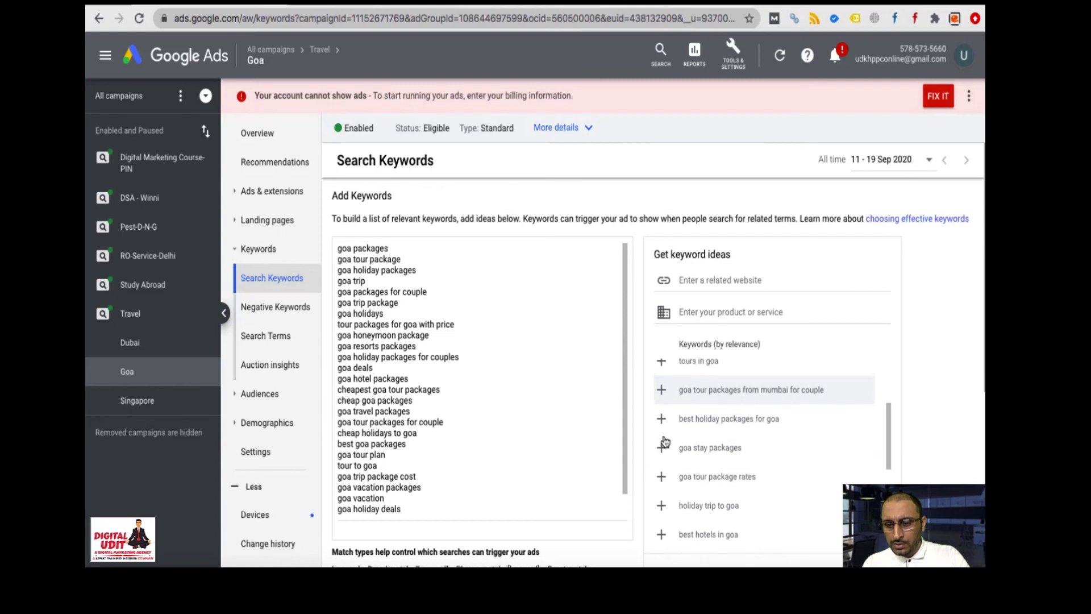
pyautogui.scroll(-1, 665, 441)
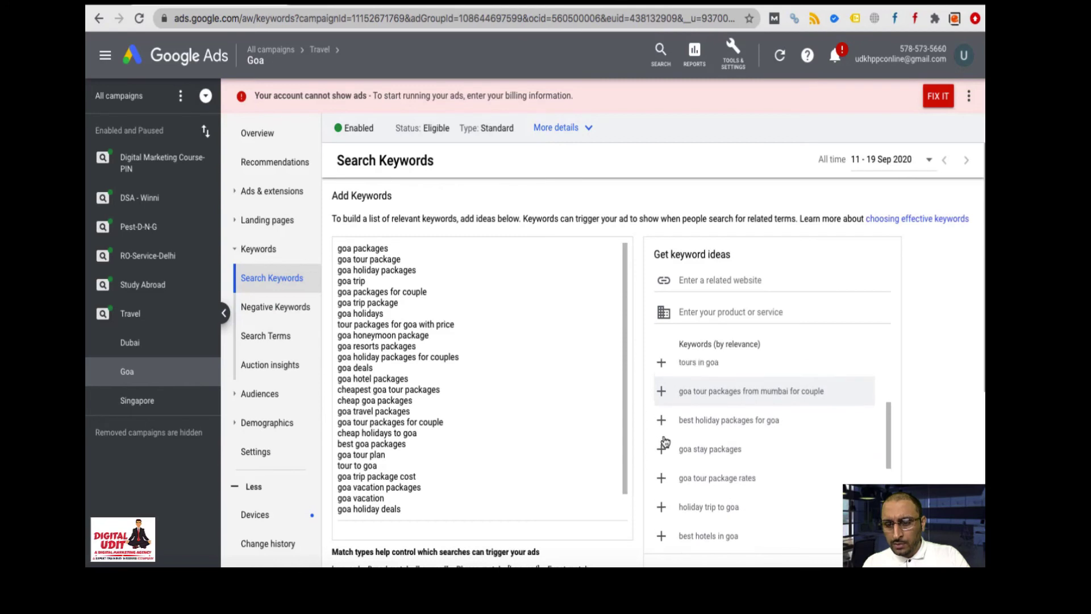
pyautogui.click(662, 392)
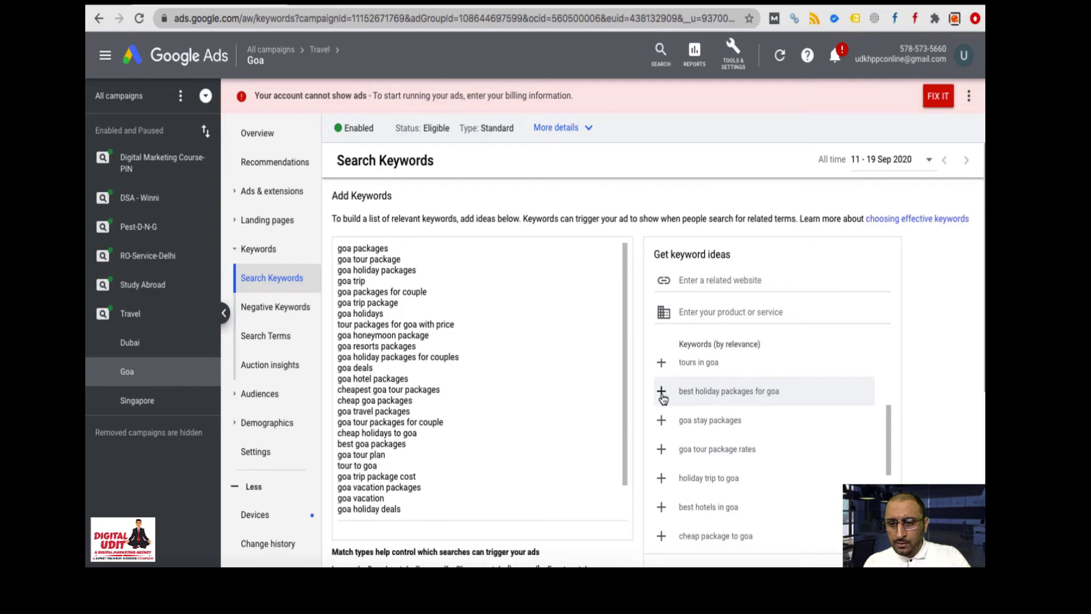
pyautogui.click(662, 393)
pyautogui.click(662, 392)
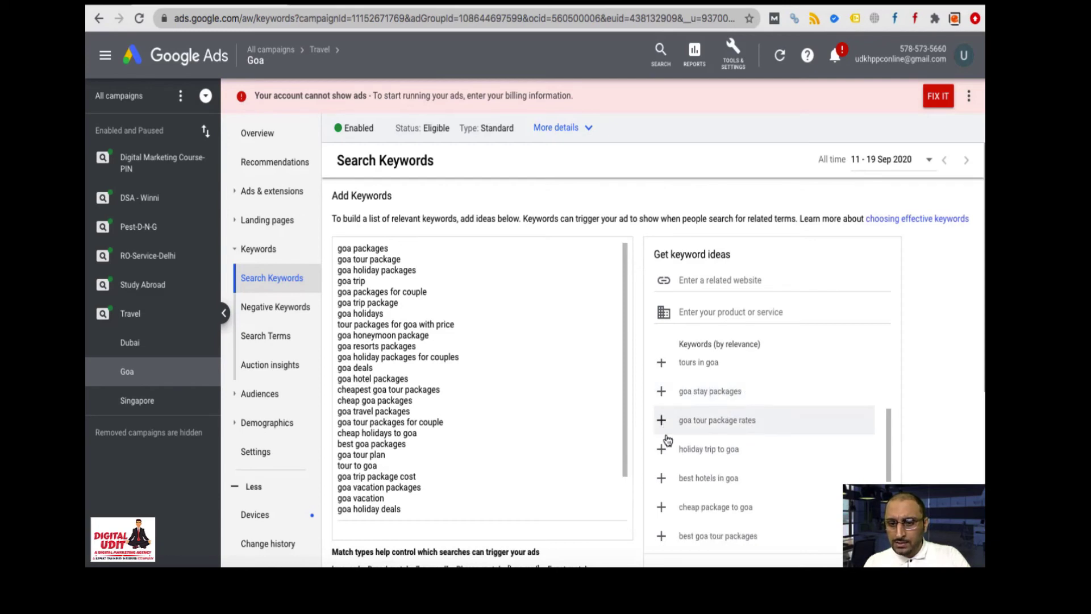
# - Add the keyword ideas goa tour package rates, holiday trip to goa, cheap package to goa, best goa tour packages and budget holiday packages in goa
pyautogui.scroll(-1, 663, 417)
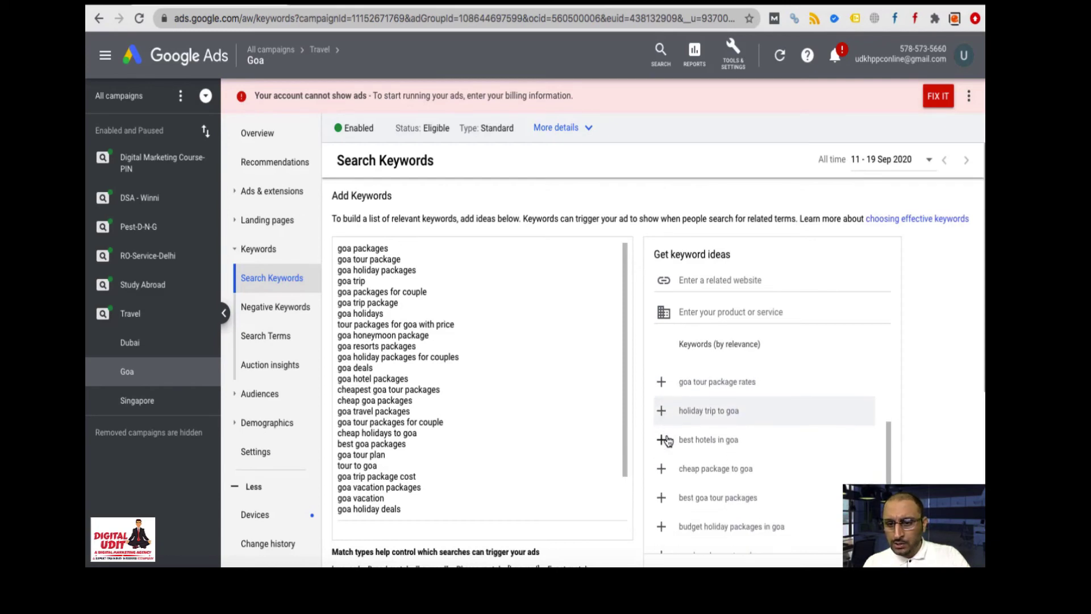
pyautogui.click(662, 382)
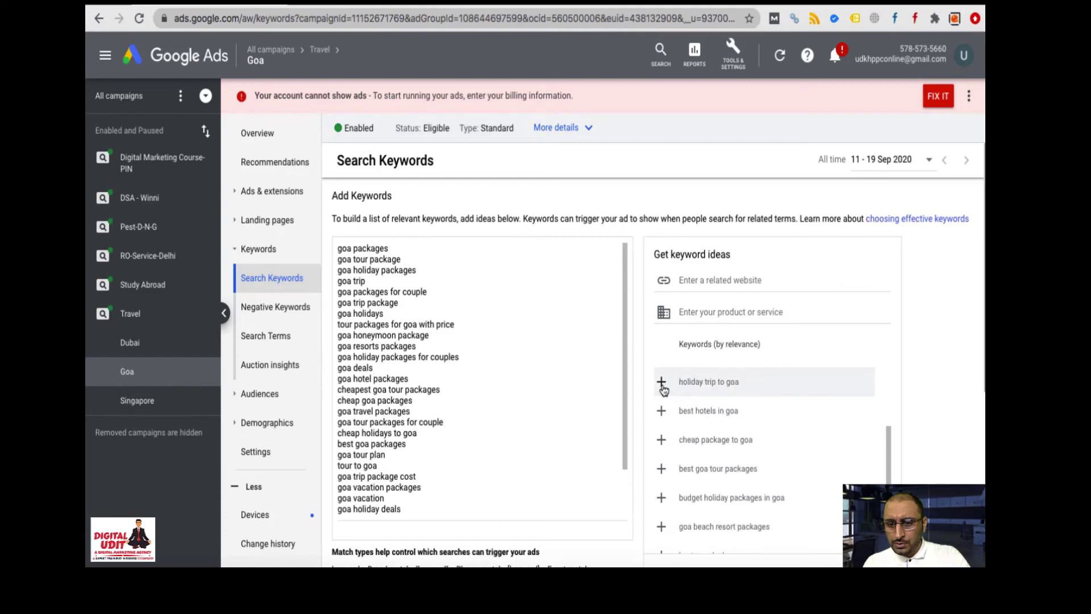
pyautogui.click(662, 384)
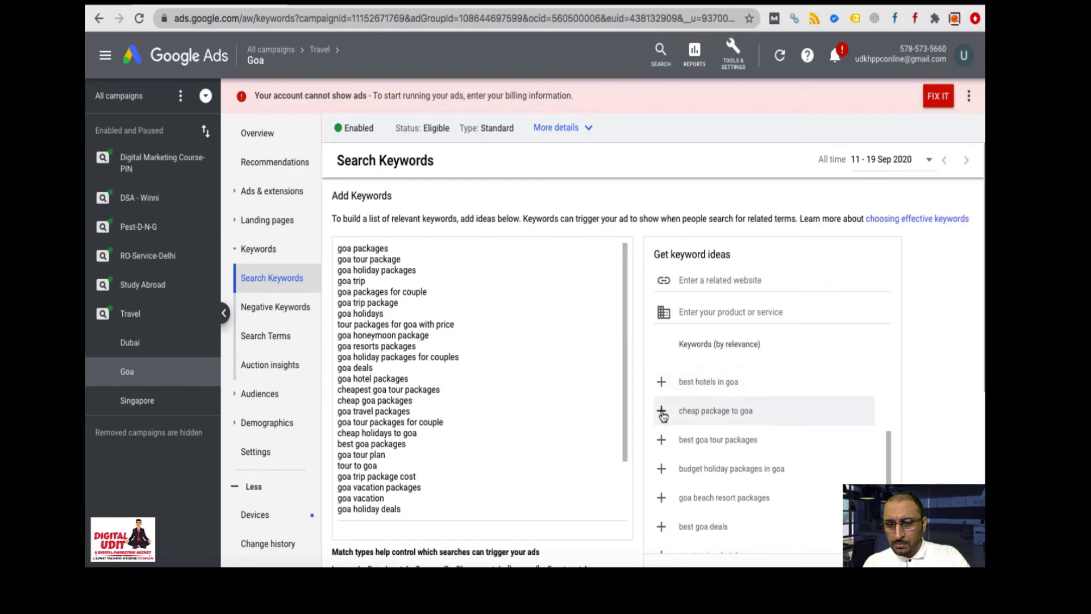
pyautogui.click(663, 414)
pyautogui.click(662, 413)
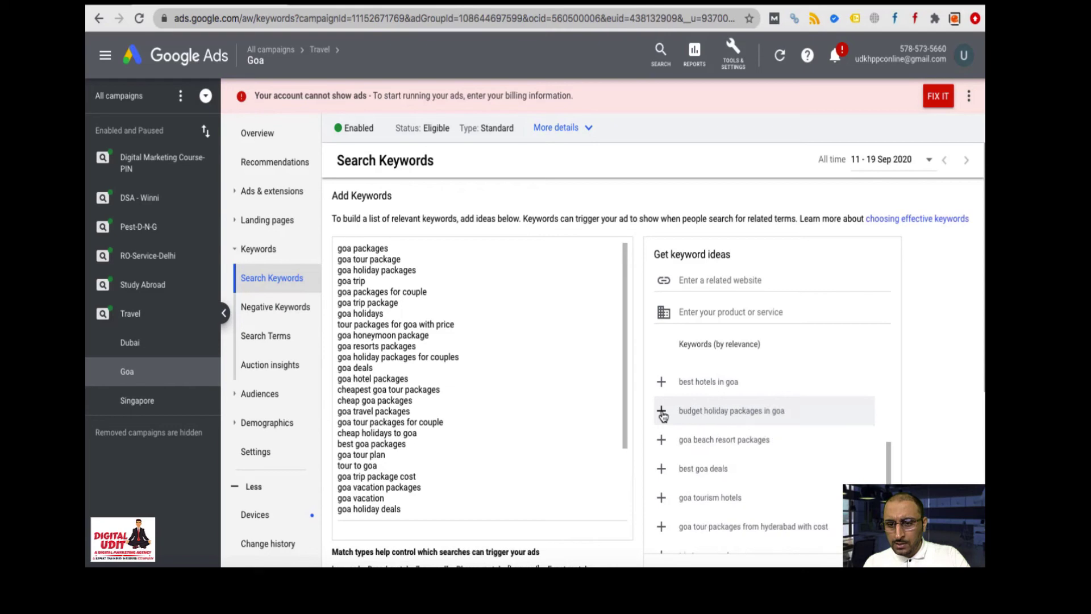
pyautogui.click(662, 413)
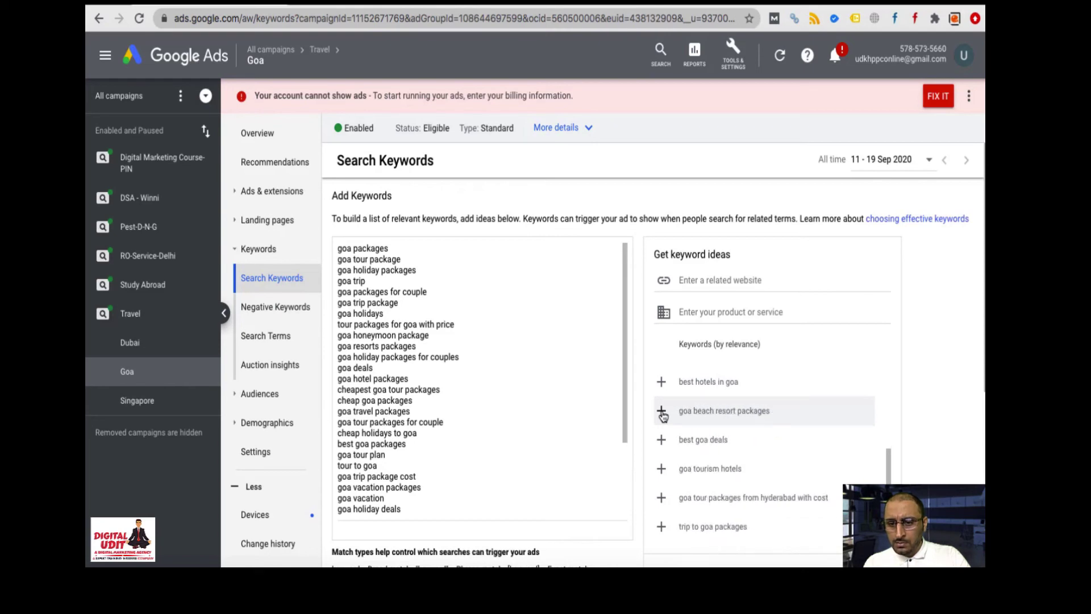
# - Add the keyword ideas goa tour packages from hyderabad with cost and trip to goa packages
pyautogui.scroll(-2, 663, 416)
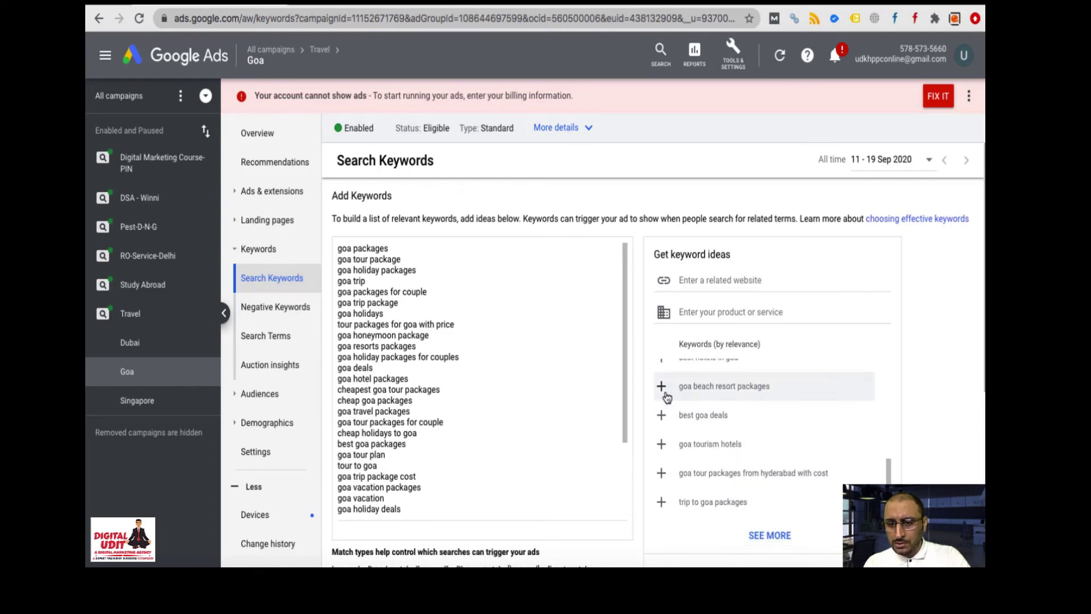
pyautogui.scroll(-2, 664, 413)
pyautogui.scroll(1, 665, 461)
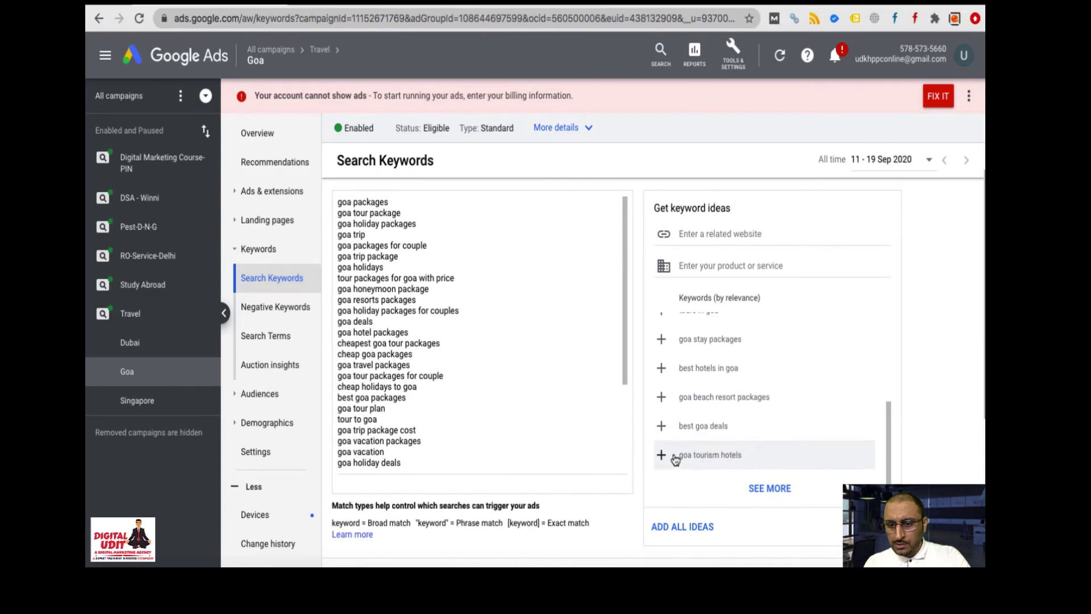
pyautogui.scroll(-1, 676, 435)
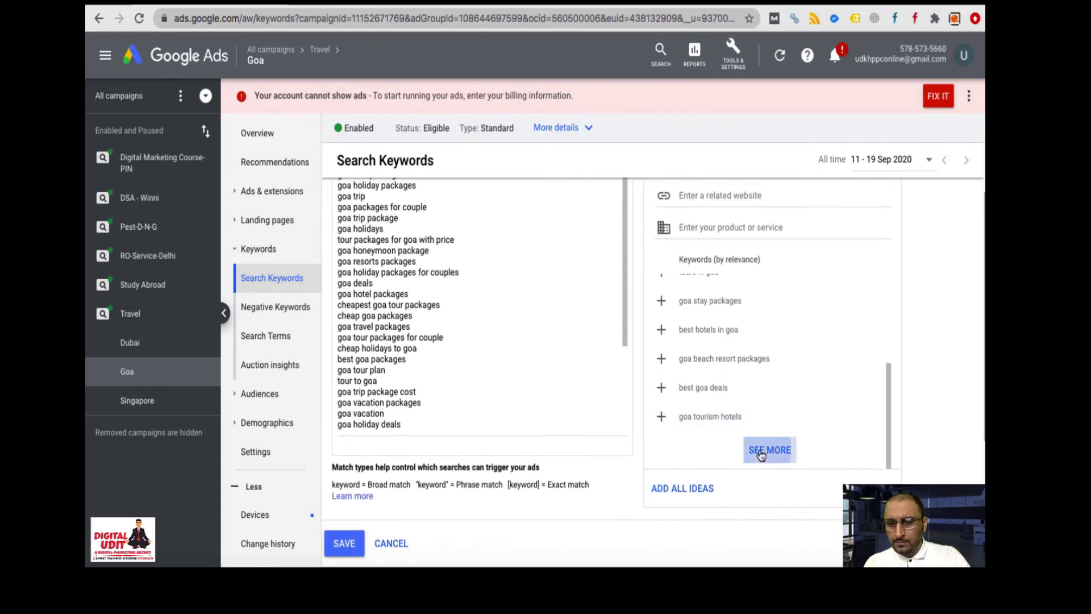
# - Load more keyword ideas and add goa packages for couple from hyderabad and goa budget tour packages
pyautogui.click(762, 453)
pyautogui.scroll(-5, 758, 349)
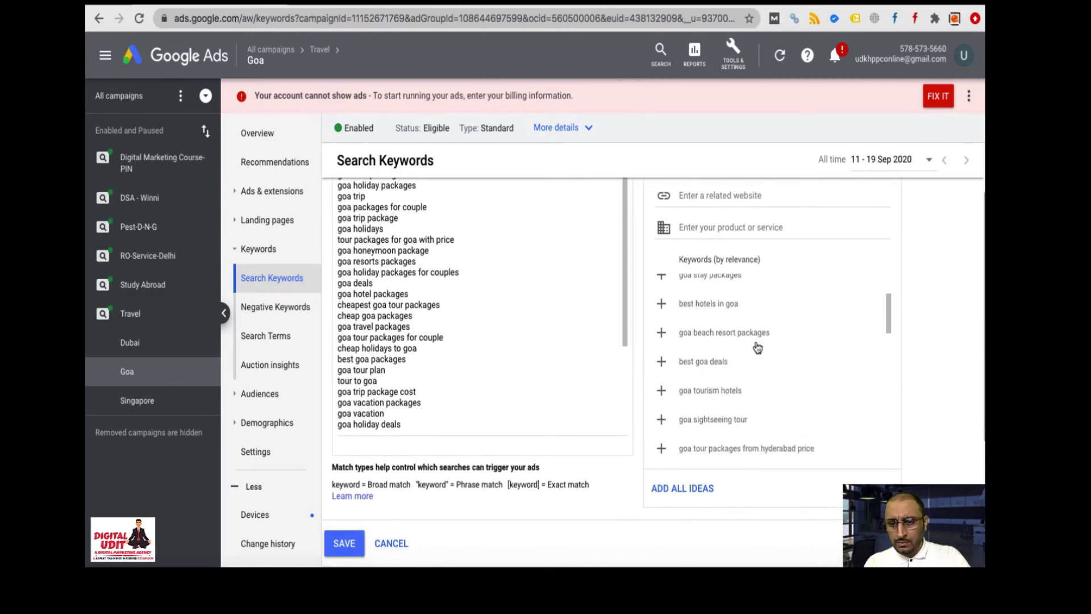
pyautogui.scroll(6, 758, 348)
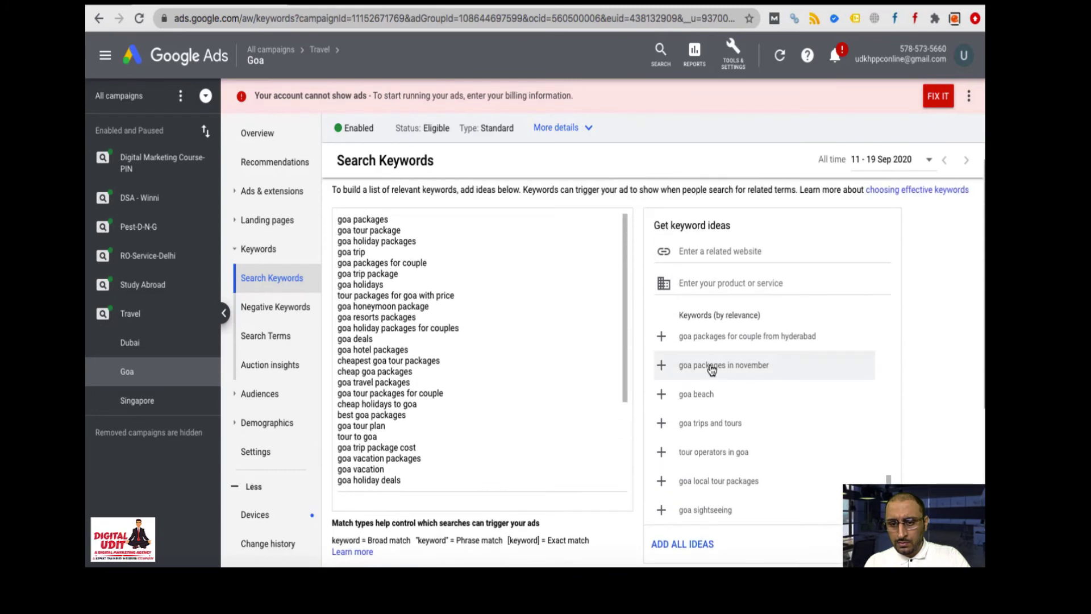
pyautogui.click(706, 384)
pyautogui.click(664, 422)
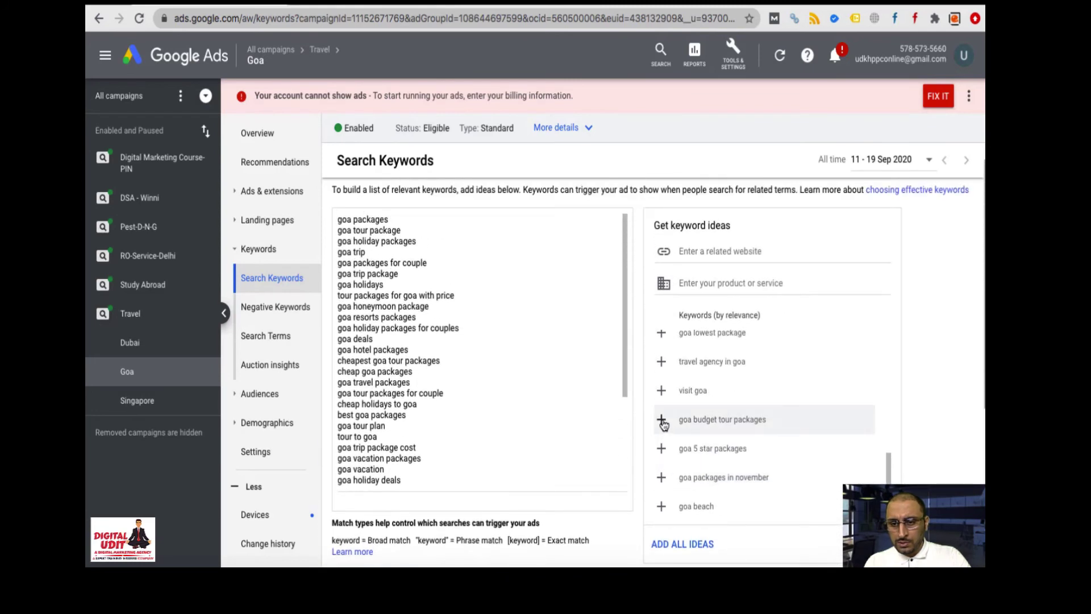
# - Add the keyword ideas goa lowest package, goa december package and goa holidays package deals
pyautogui.scroll(3, 664, 424)
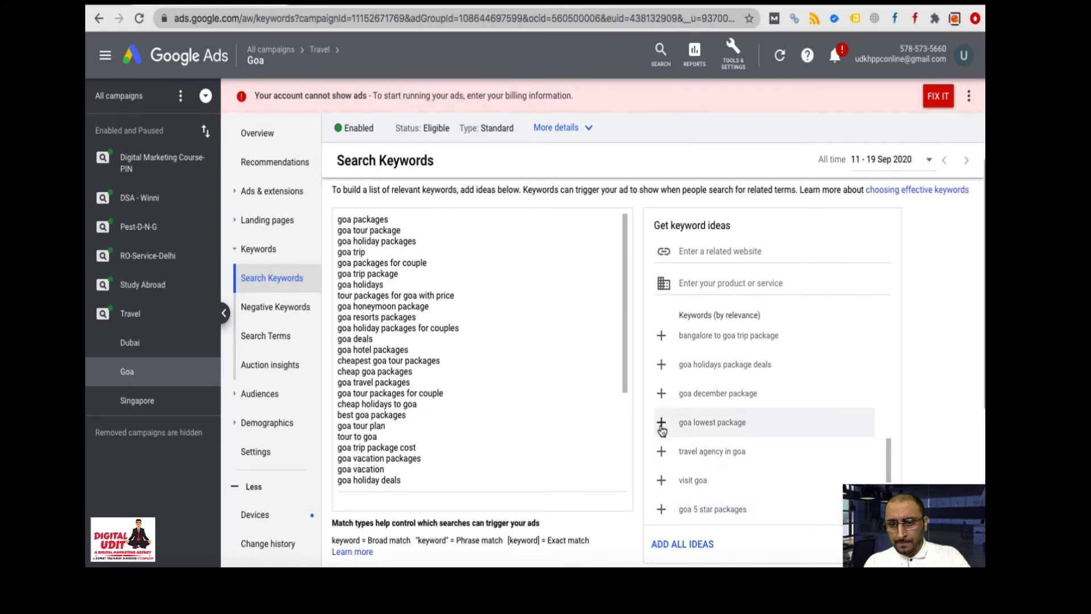
pyautogui.click(662, 423)
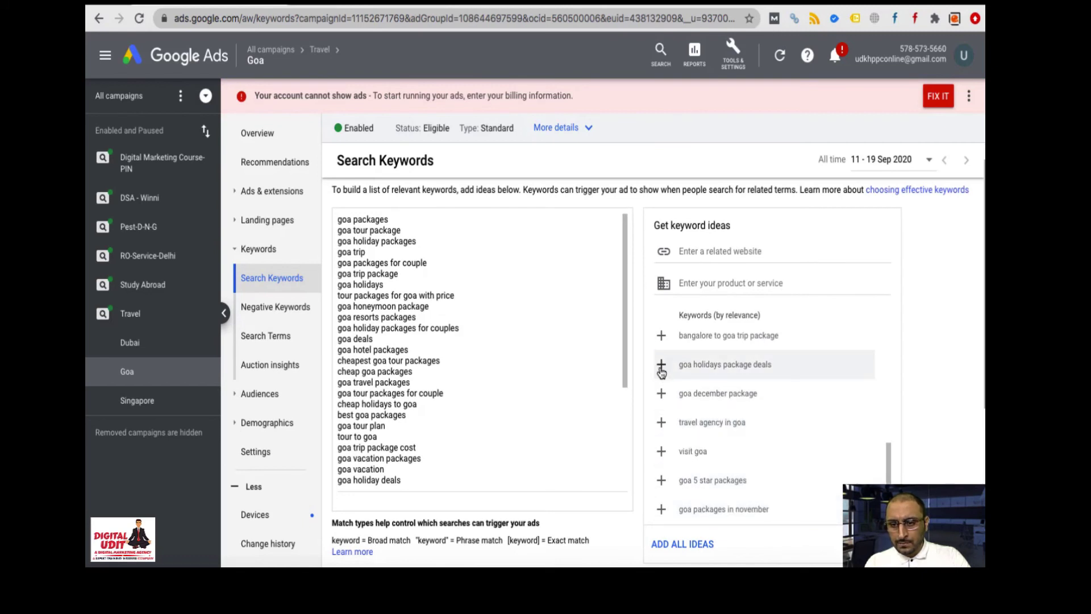
pyautogui.click(661, 396)
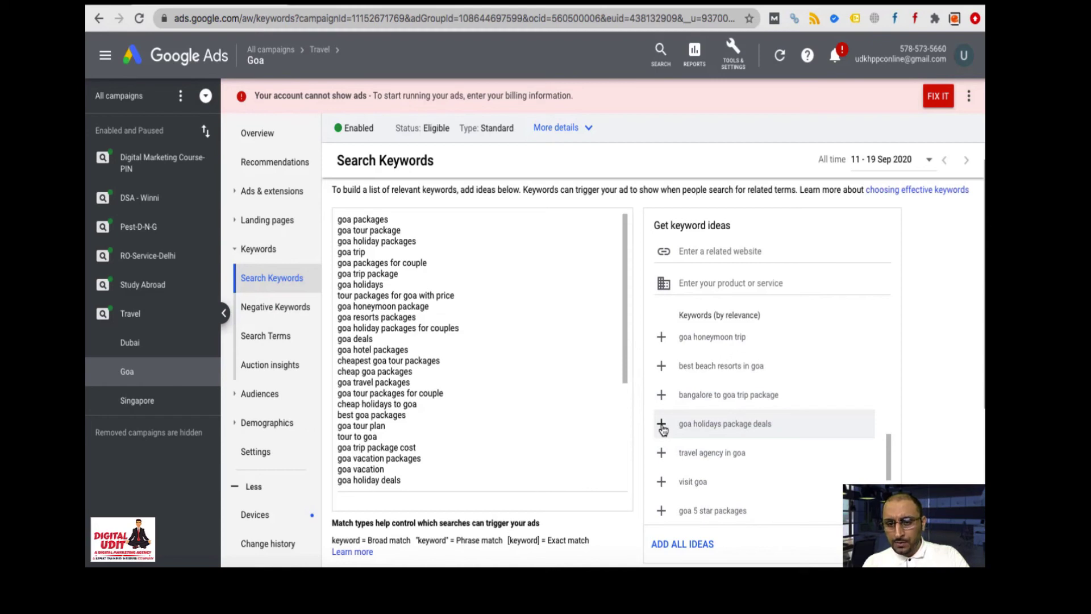
pyautogui.click(662, 425)
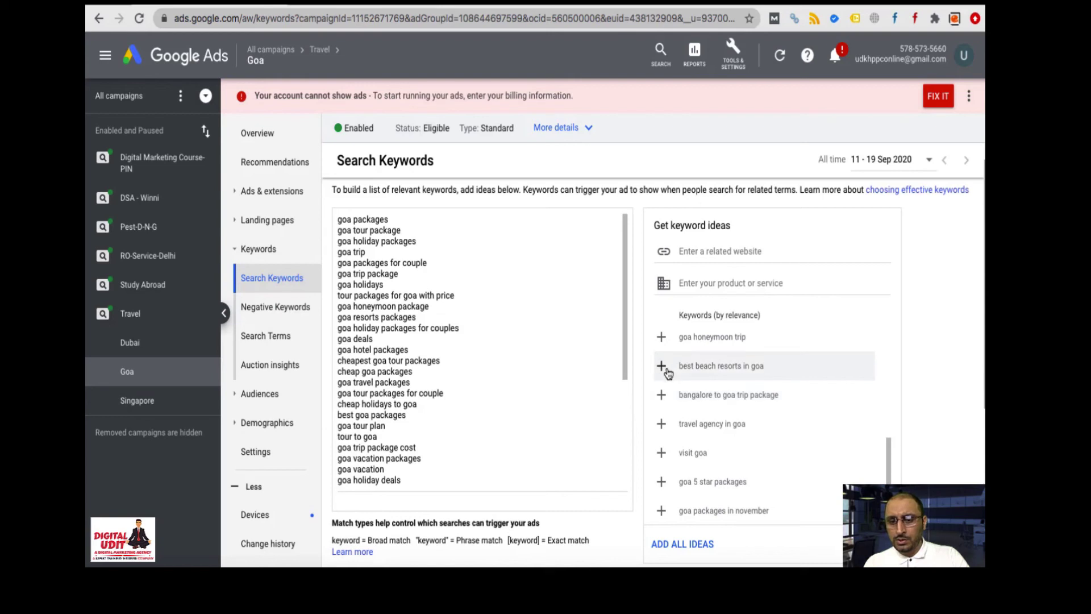
# - Add the keyword ideas goa honeymoon trip, goa tour packages from hyderabad price and best goa deals
pyautogui.scroll(2, 666, 369)
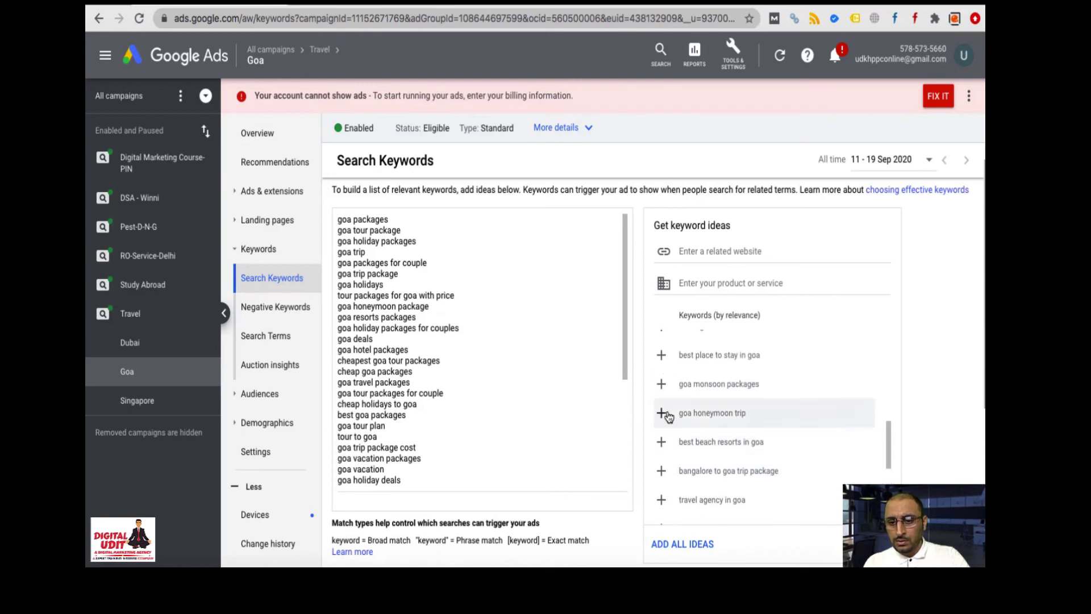
pyautogui.click(663, 415)
pyautogui.scroll(4, 662, 390)
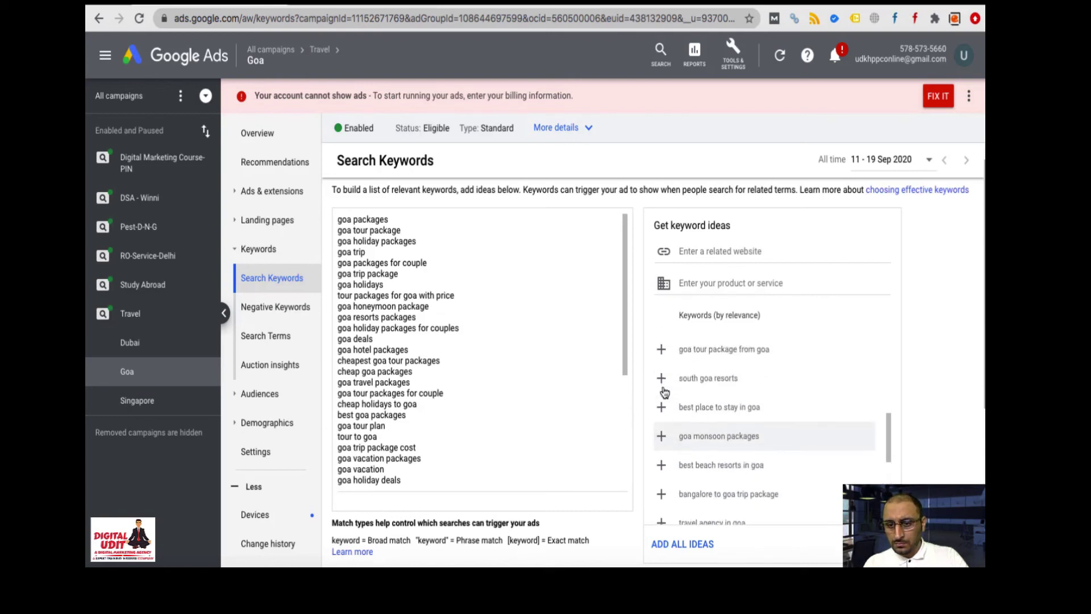
pyautogui.scroll(5, 700, 380)
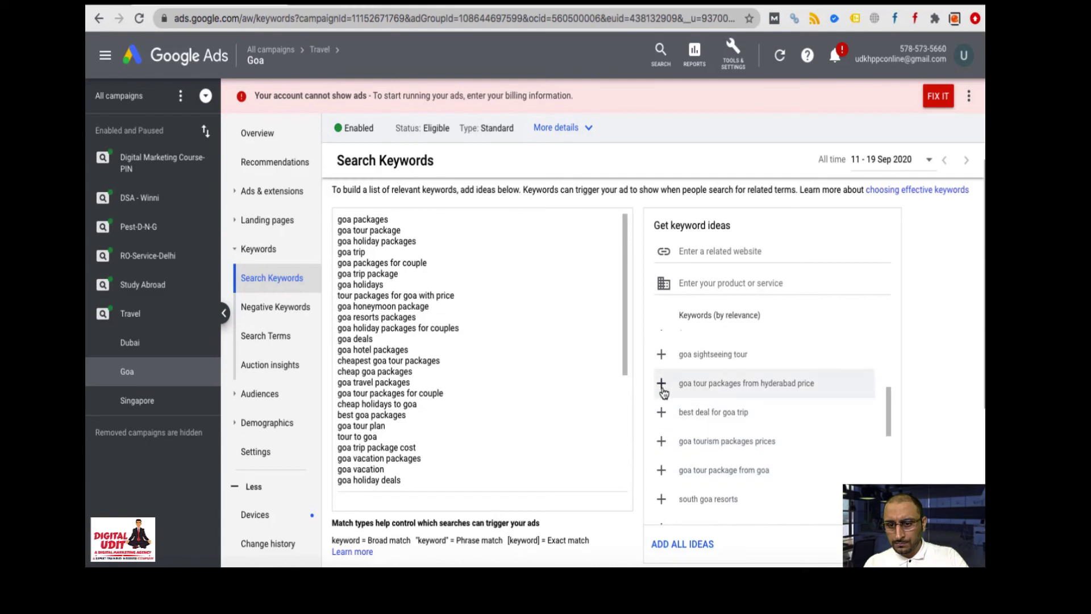
pyautogui.scroll(5, 666, 405)
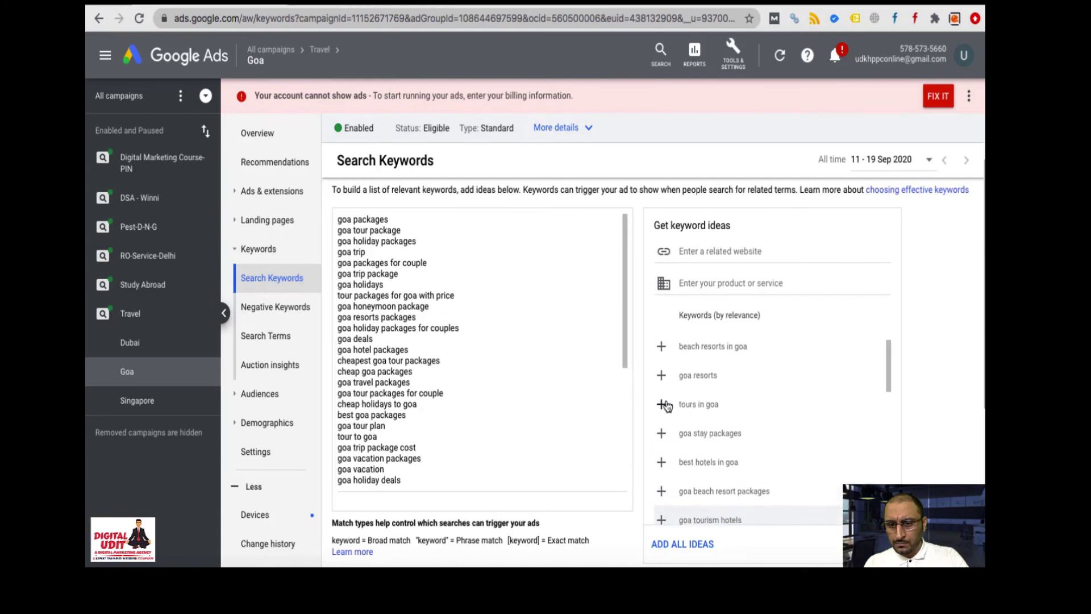
# - Change the first keyword in the list to +goa +packages and insert a blank line below it
pyautogui.scroll(1, 434, 414)
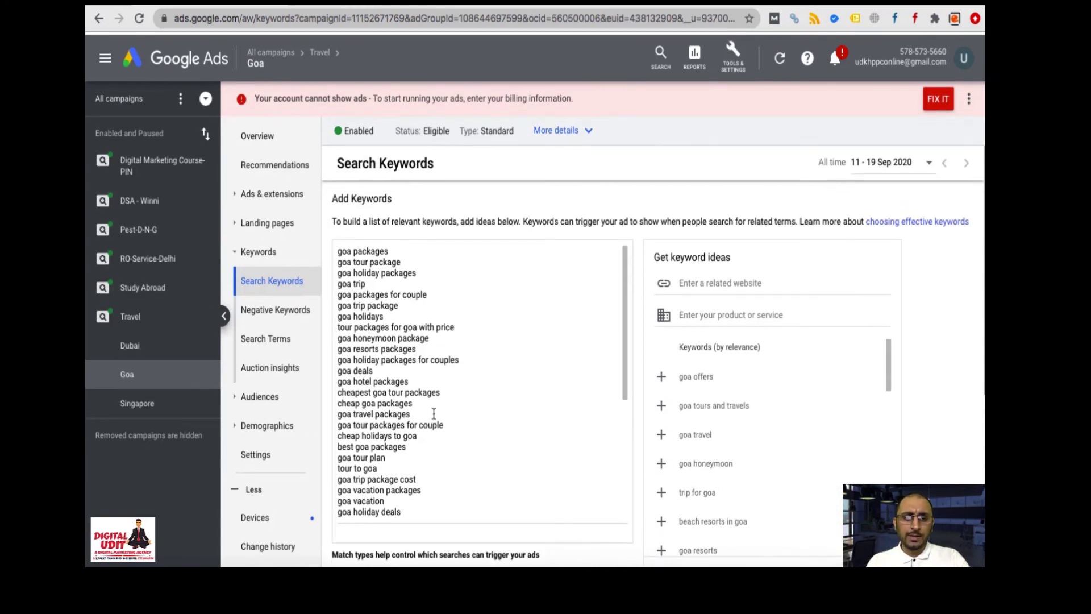
pyautogui.click(351, 248)
pyautogui.press('Left')
pyautogui.press('Left')
pyautogui.press('Left')
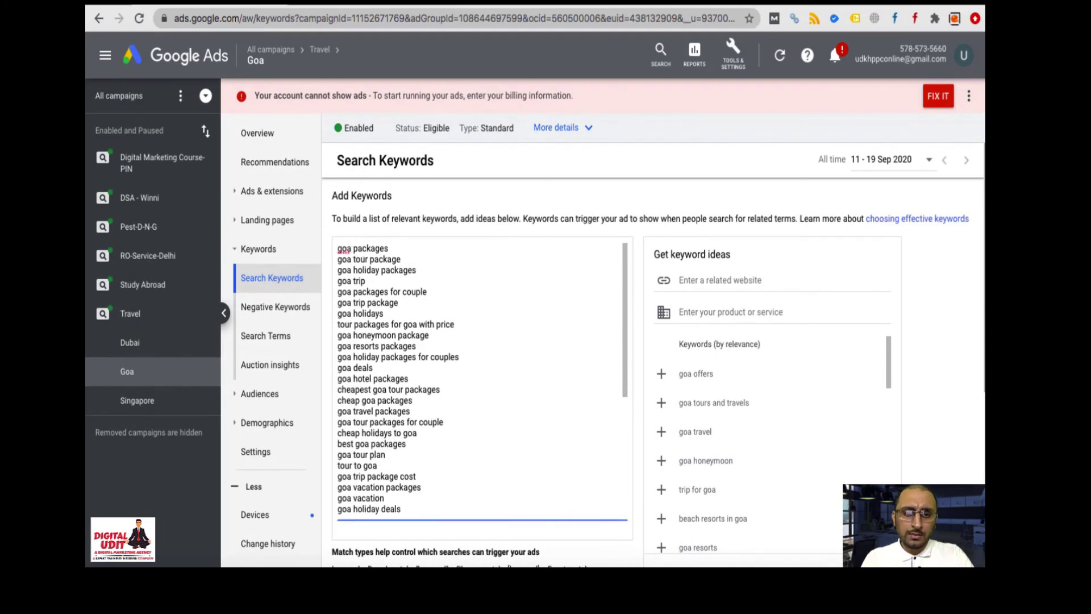
pyautogui.write('+')
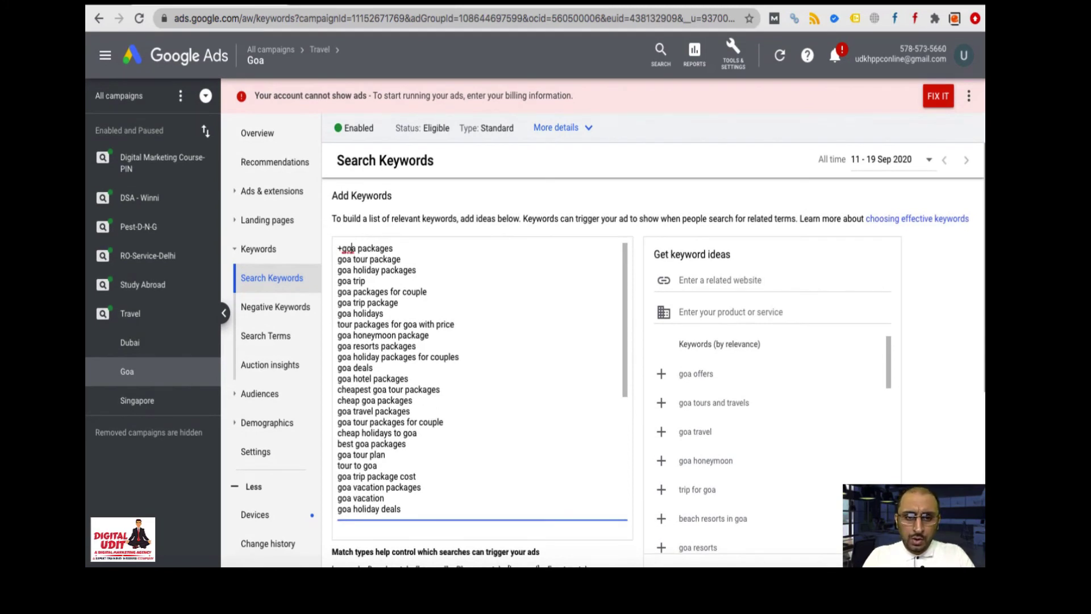
pyautogui.press('Right')
pyautogui.press('Right')
pyautogui.write('+')
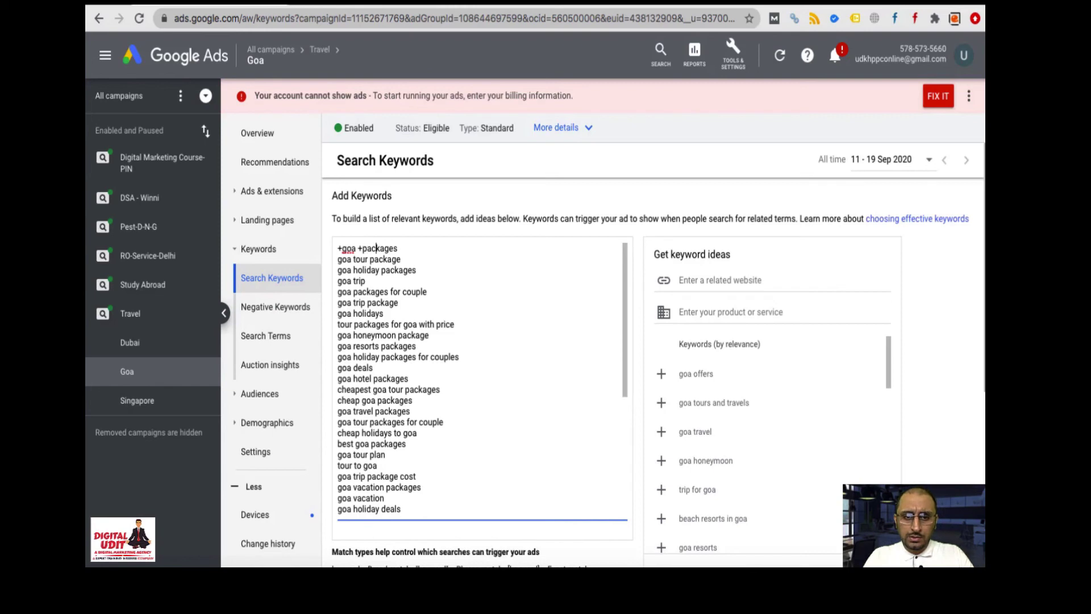
pyautogui.press('Right')
pyautogui.press('Right')
pyautogui.press('Return')
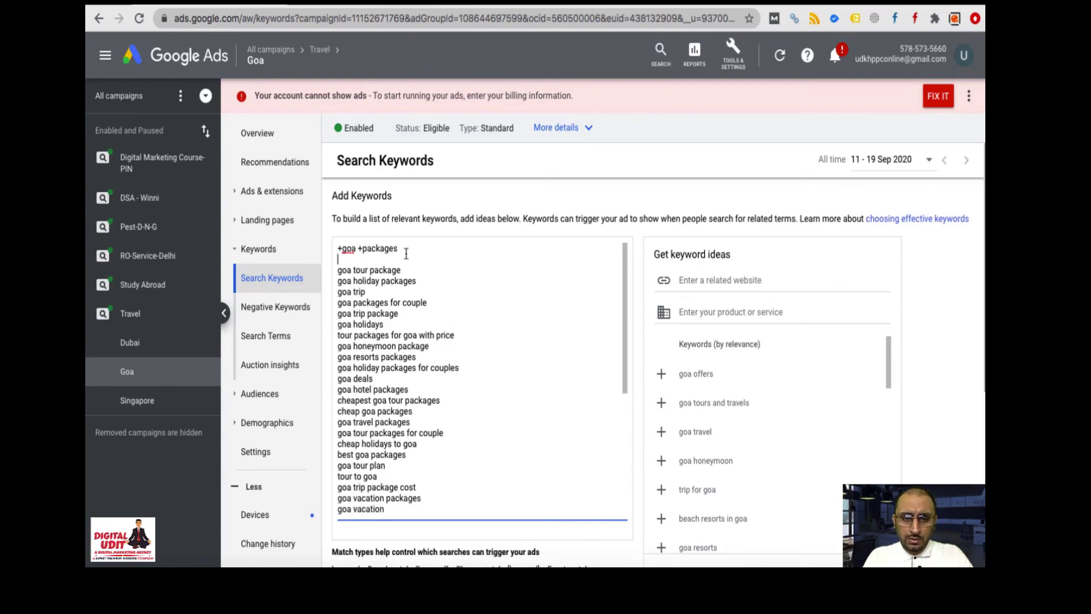
# - Delete the keywords goa tour package, goa holiday packages, goa packages for couple and goa trip package from the list
pyautogui.tripleClick(384, 270)
pyautogui.press('BackSpace')
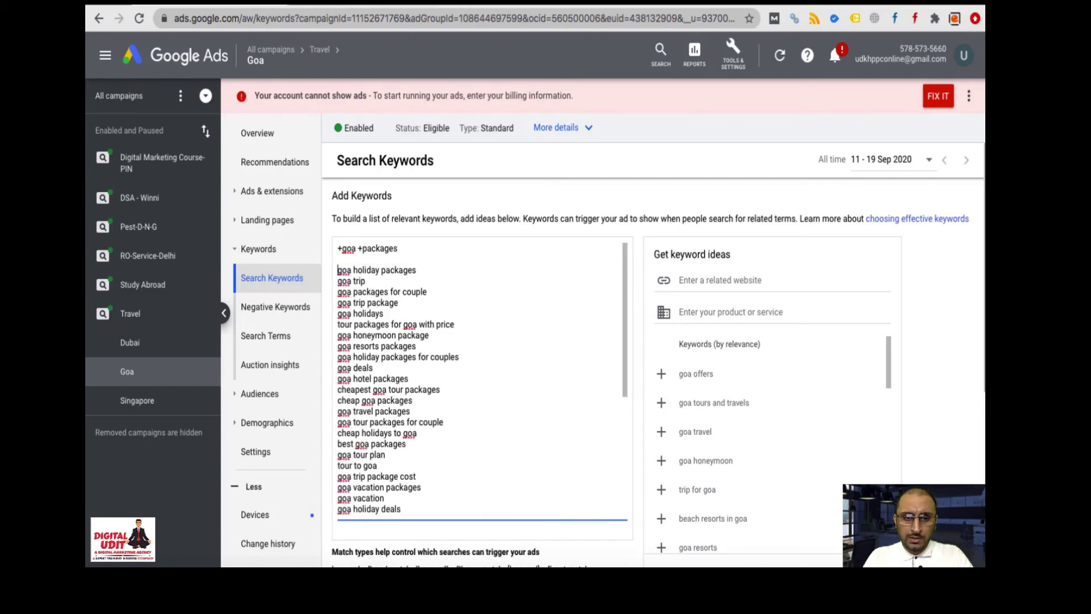
pyautogui.doubleClick(369, 271)
pyautogui.tripleClick(369, 271)
pyautogui.press('BackSpace')
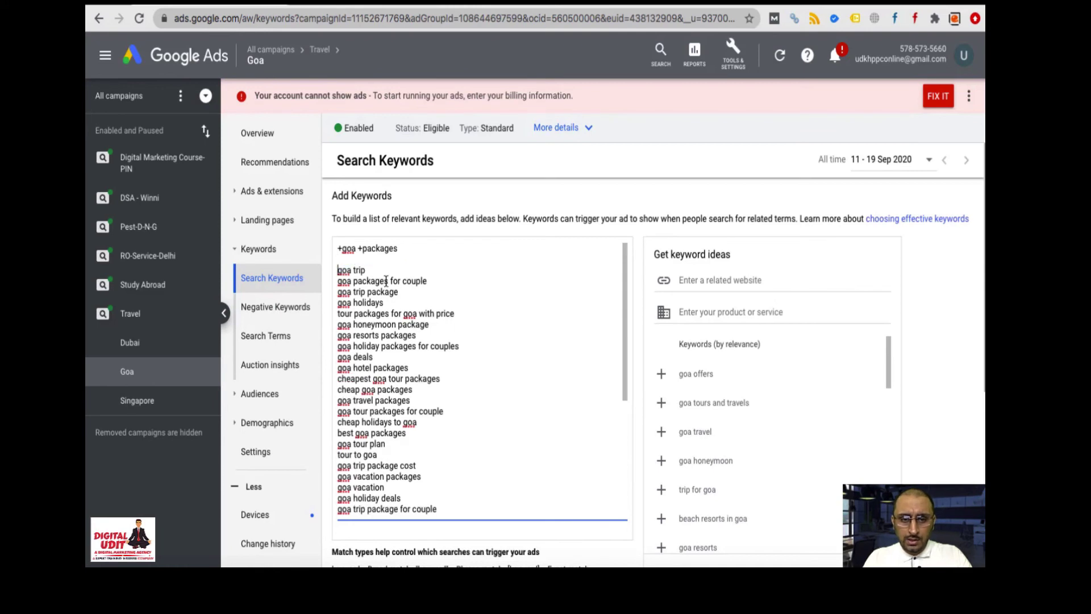
pyautogui.tripleClick(339, 280)
pyautogui.press('BackSpace')
pyautogui.tripleClick(375, 281)
pyautogui.press('BackSpace')
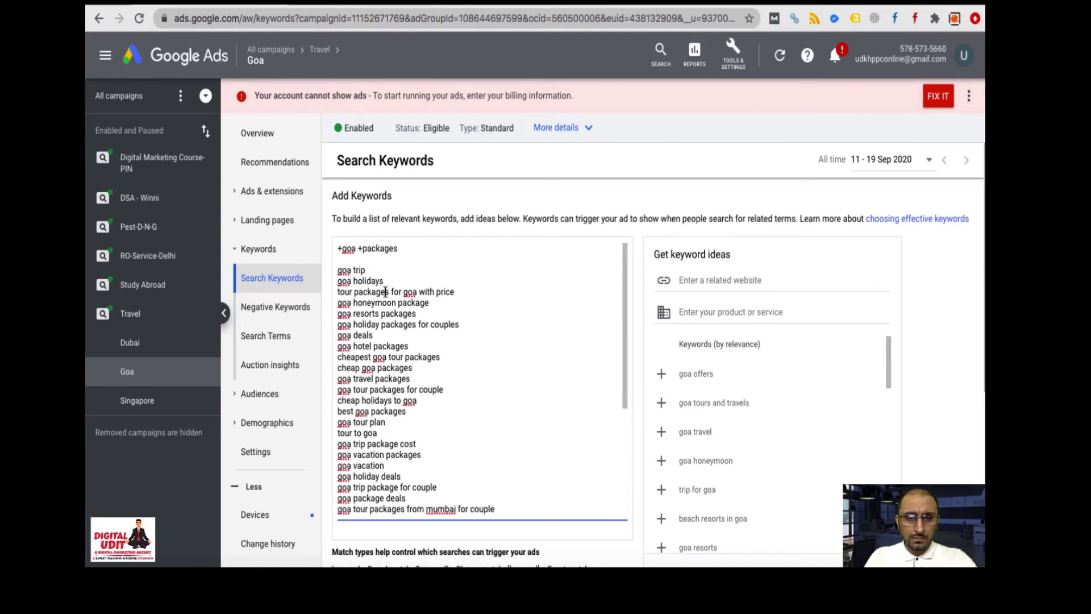
# - Delete the keywords tour packages for goa with price, goa honeymoon package, goa holiday packages for couples and goa resorts packages
pyautogui.tripleClick(392, 291)
pyautogui.press('BackSpace')
pyautogui.tripleClick(396, 289)
pyautogui.press('BackSpace')
pyautogui.tripleClick(384, 292)
pyautogui.press('BackSpace')
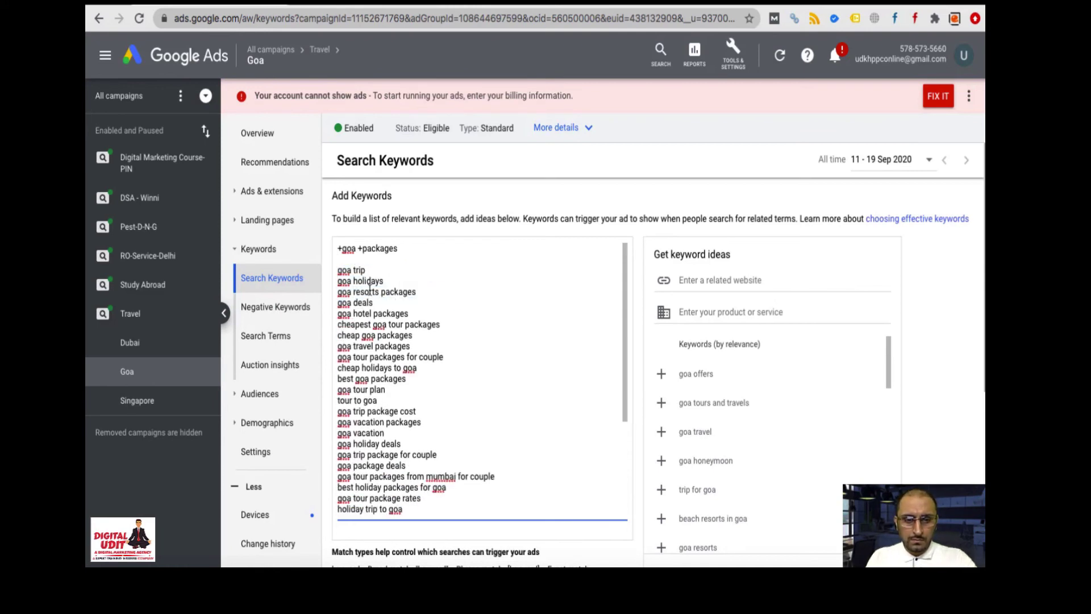
pyautogui.tripleClick(338, 292)
pyautogui.press('BackSpace')
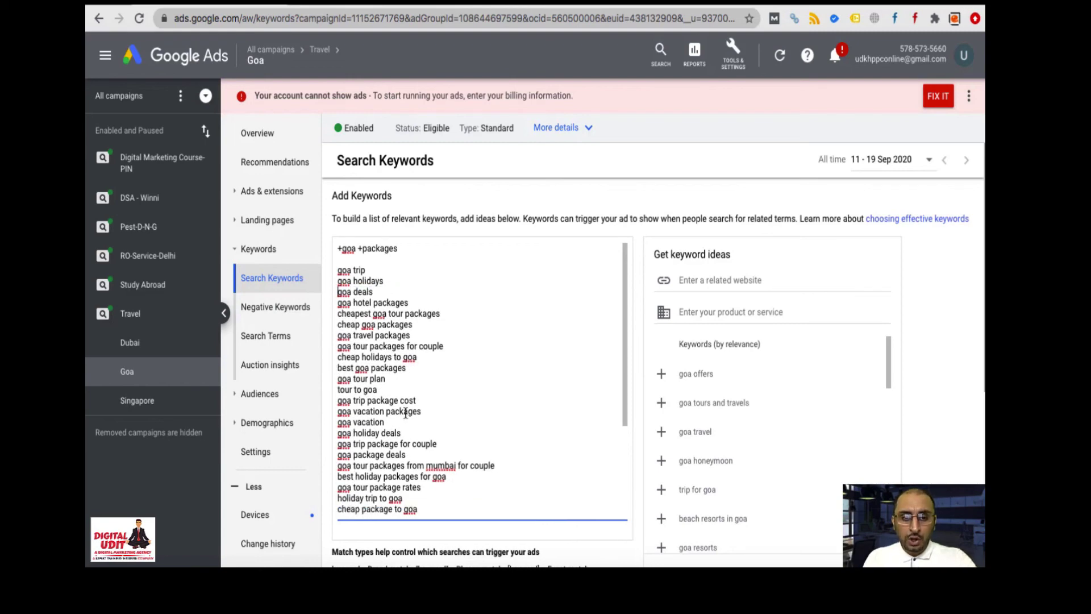
# - Append the negative entries -hotel and -resort on separate lines at the end of the keyword list
pyautogui.scroll(-10, 406, 413)
pyautogui.click(390, 200)
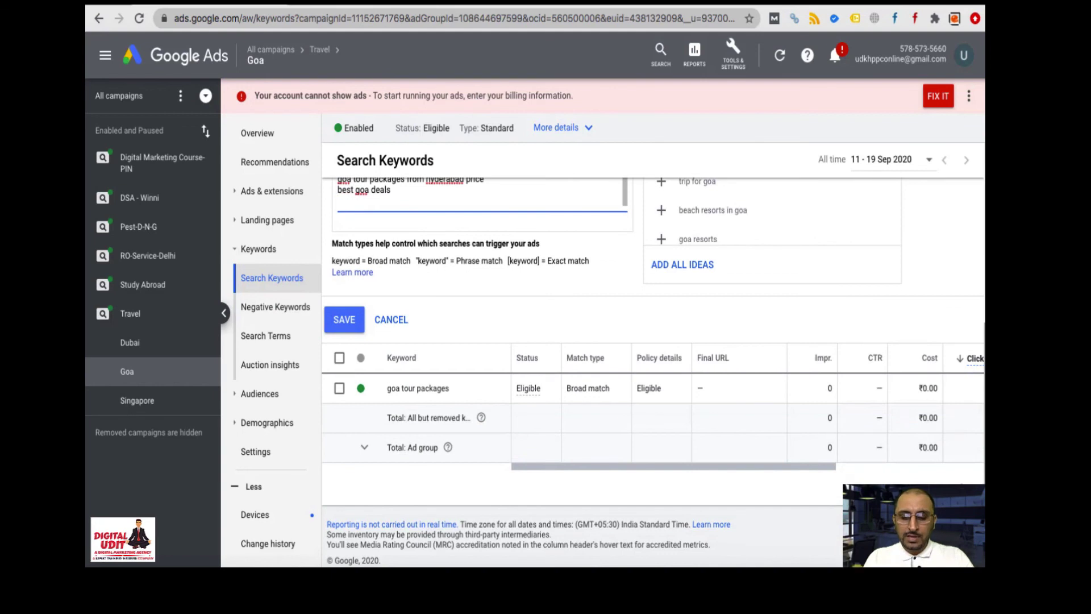
pyautogui.scroll(2, 746, 275)
pyautogui.scroll(-2, 746, 275)
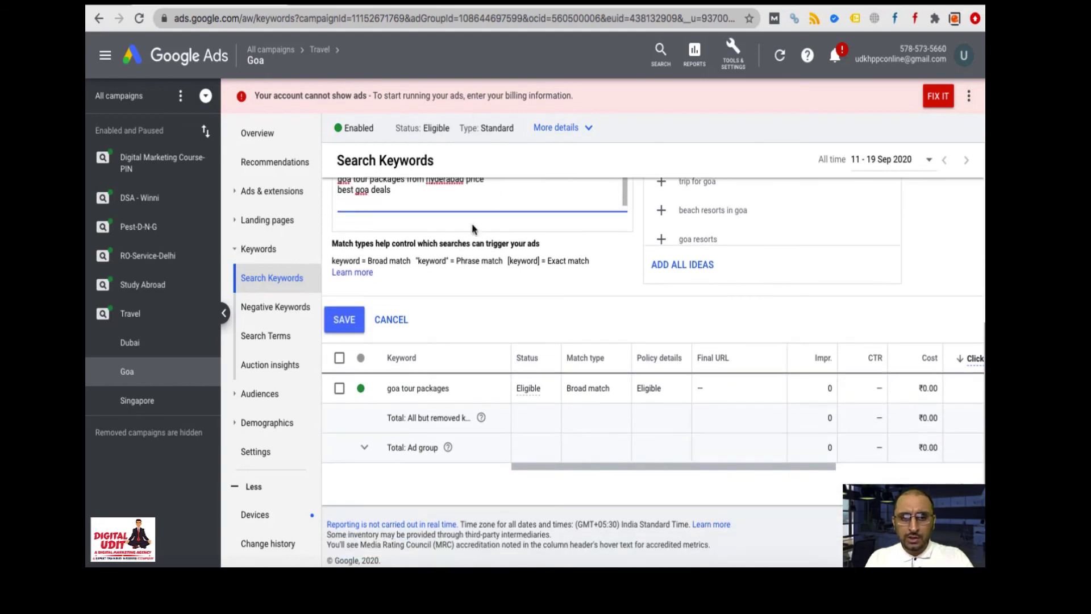
pyautogui.scroll(3, 746, 275)
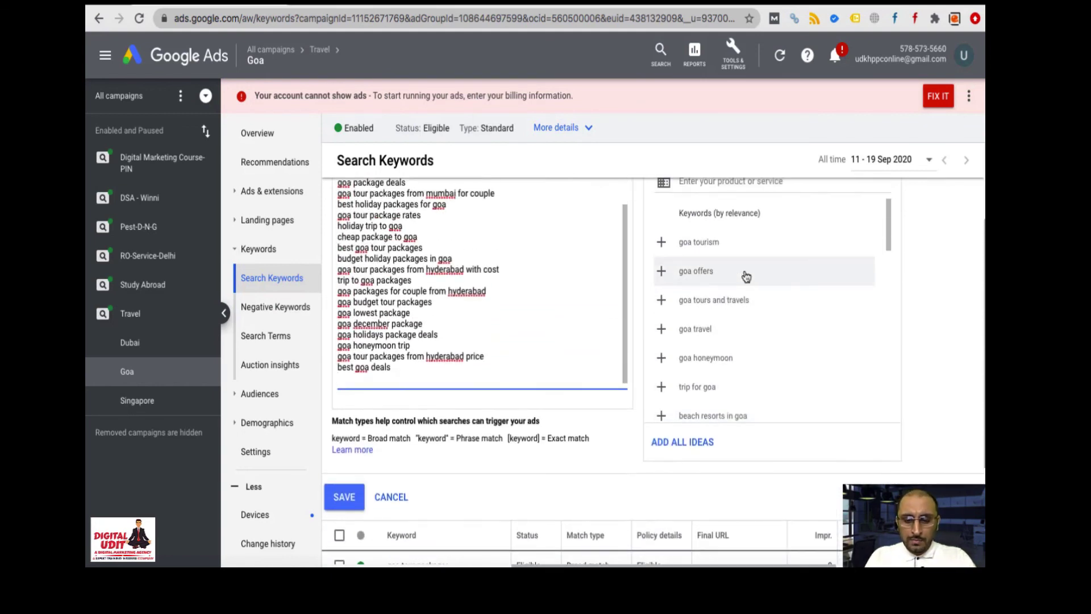
pyautogui.write('-hote')
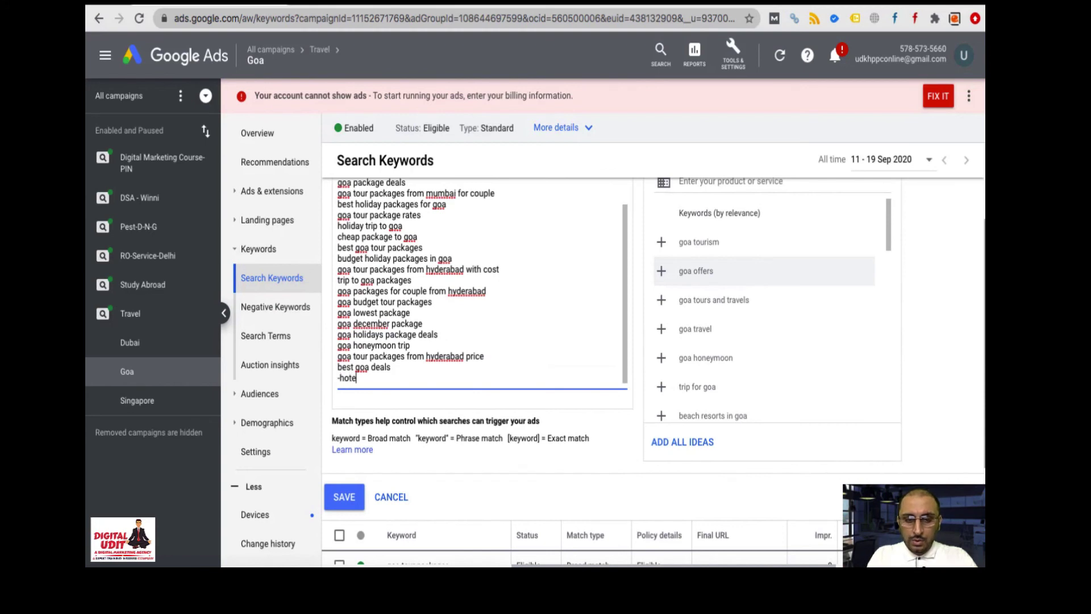
pyautogui.write('l')
pyautogui.press('Return')
pyautogui.write('-r')
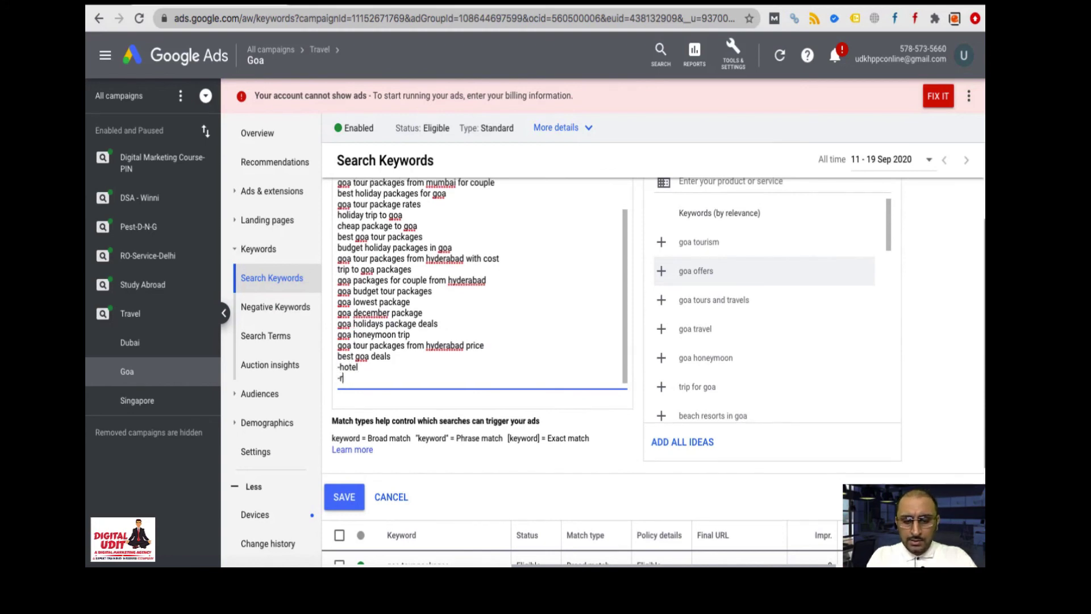
pyautogui.write('esort')
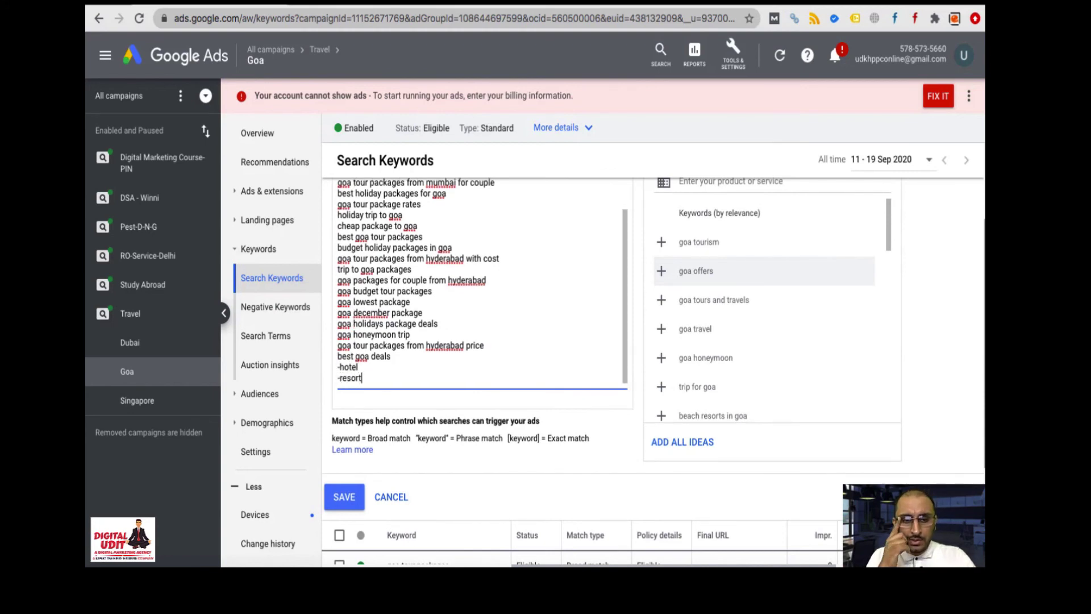
pyautogui.press('Return')
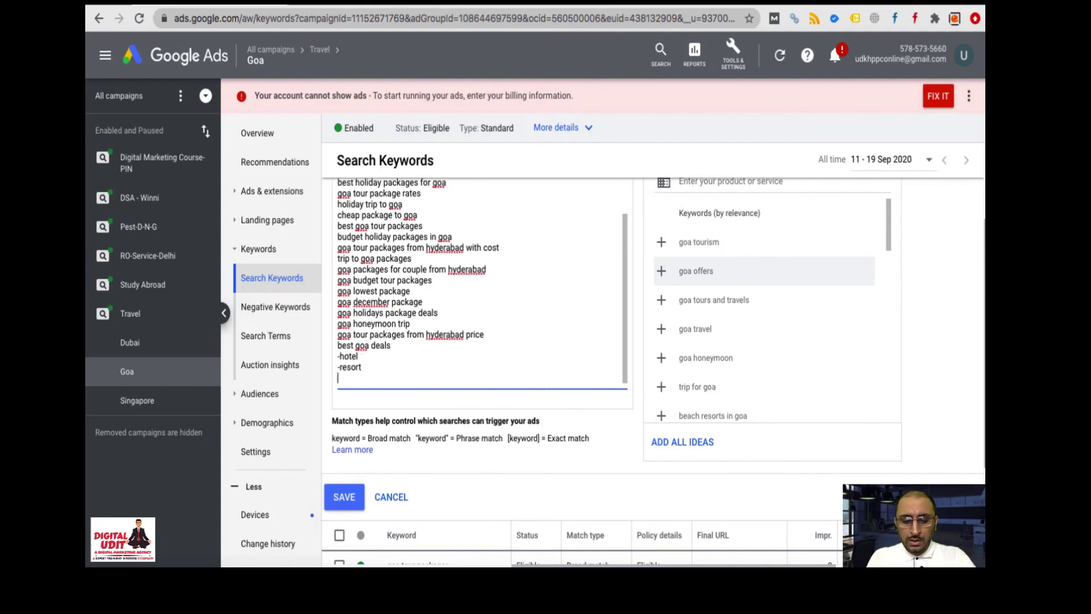
# - Append villa and stay on separate lines below -resort and prefix both with a minus sign
pyautogui.write('villa')
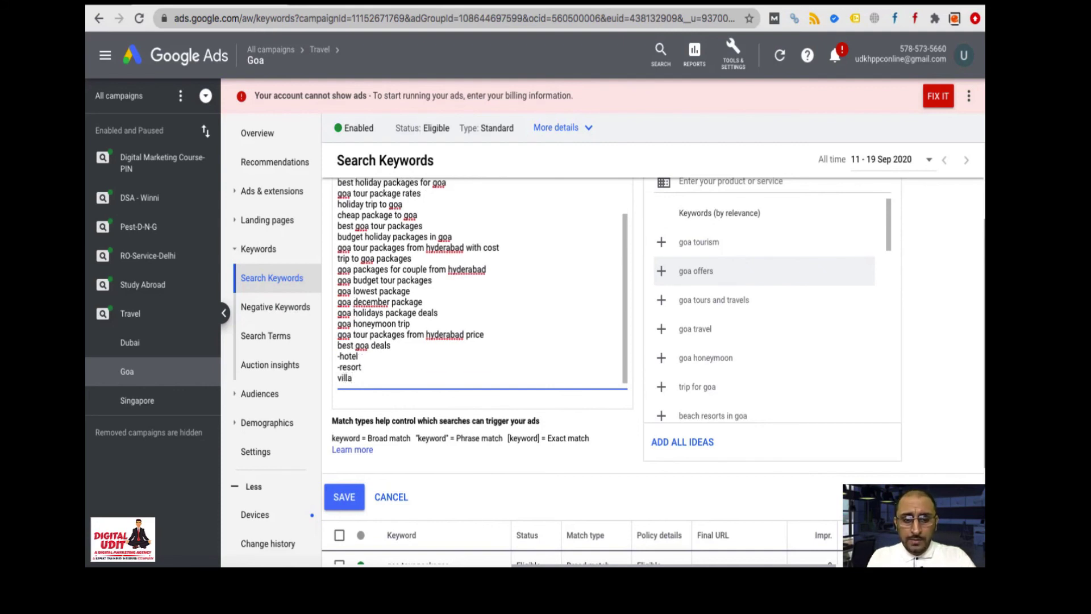
pyautogui.press('Return')
pyautogui.write('s')
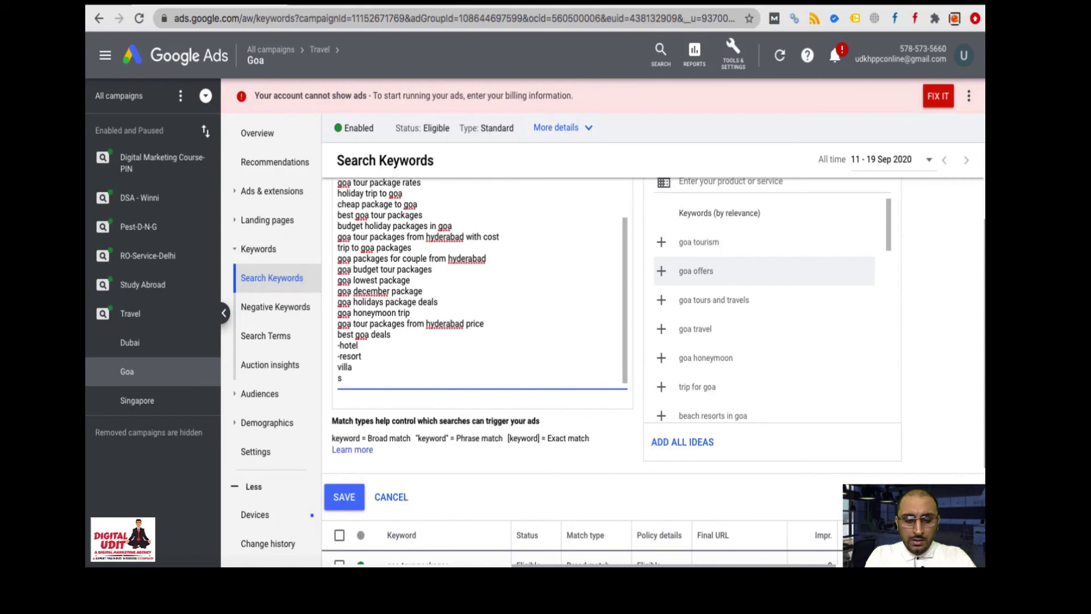
pyautogui.write('tay')
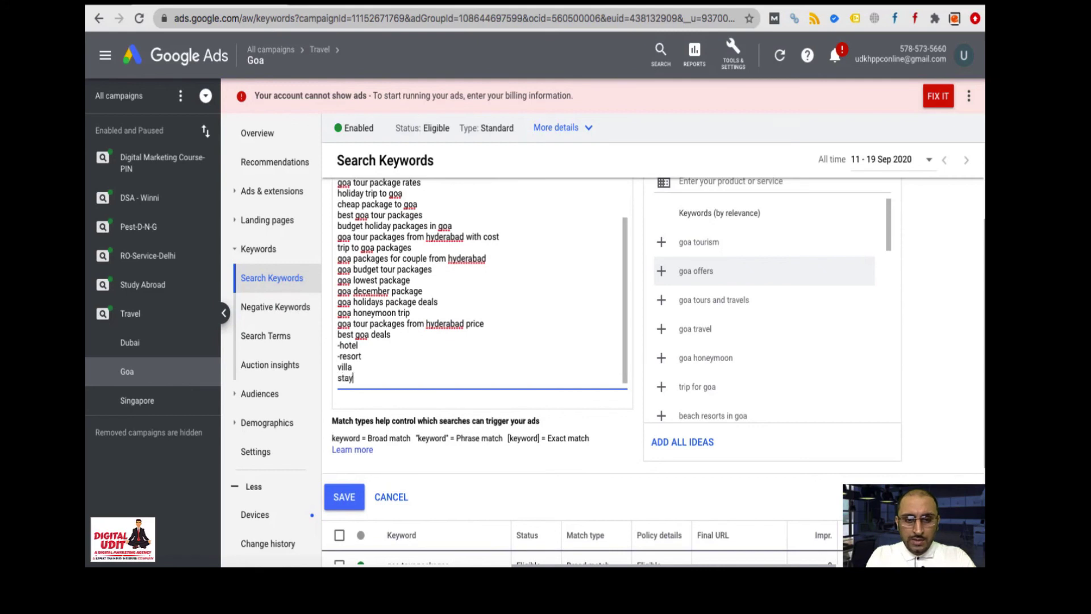
pyautogui.click(338, 378)
pyautogui.write('-')
pyautogui.click(339, 366)
pyautogui.write('-')
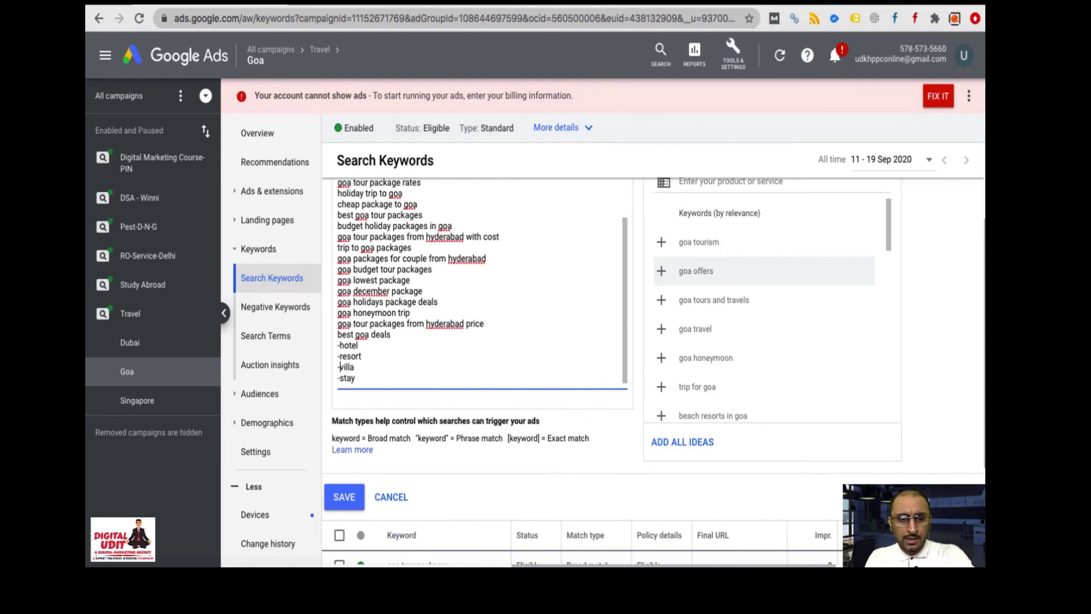
# - Delete the keywords goa hotel packages, cheapest goa tour packages and cheap goa packages from the keyword list
pyautogui.scroll(3, 747, 276)
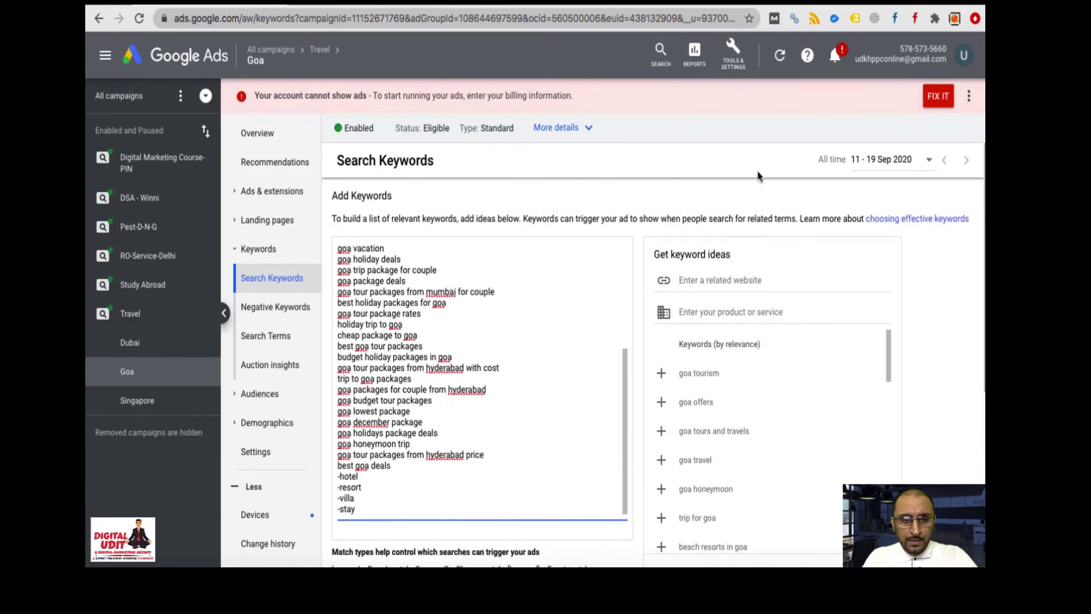
pyautogui.scroll(5, 427, 330)
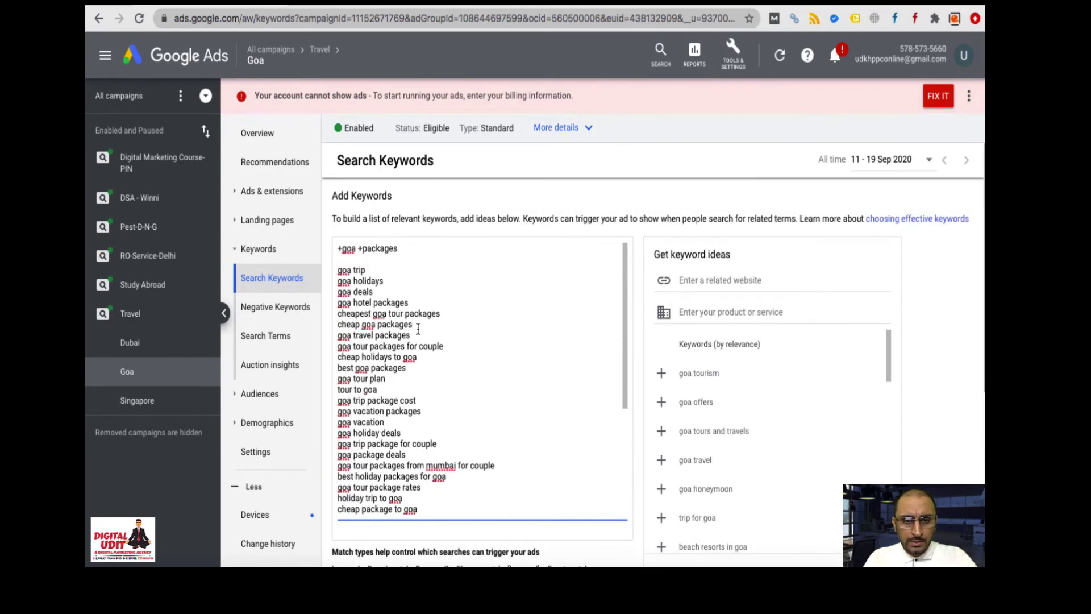
pyautogui.tripleClick(386, 305)
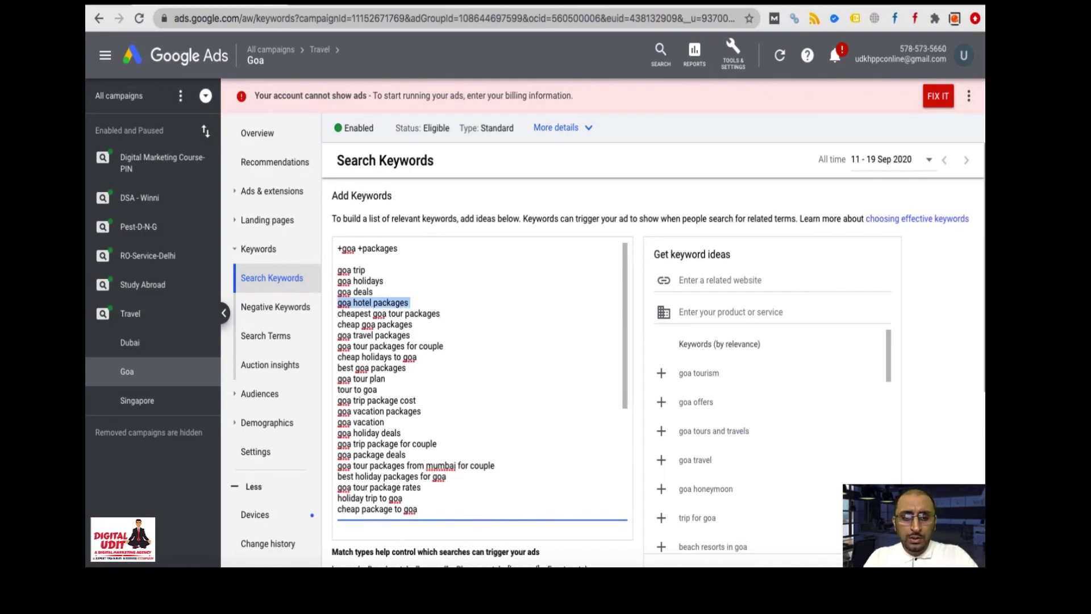
pyautogui.press('BackSpace')
pyautogui.tripleClick(368, 304)
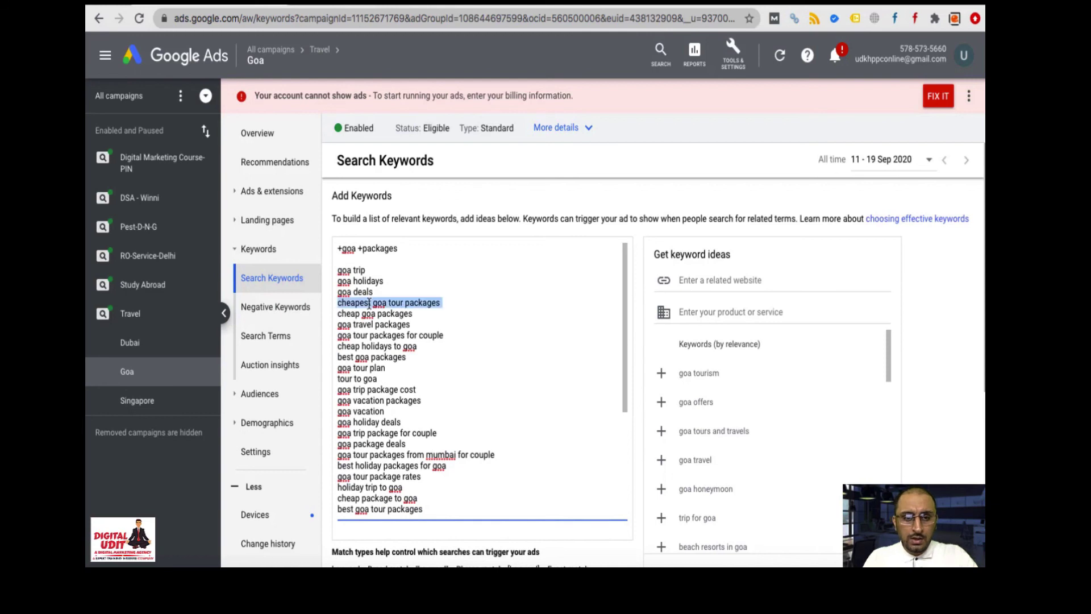
pyautogui.press('BackSpace')
pyautogui.tripleClick(370, 302)
pyautogui.press('BackSpace')
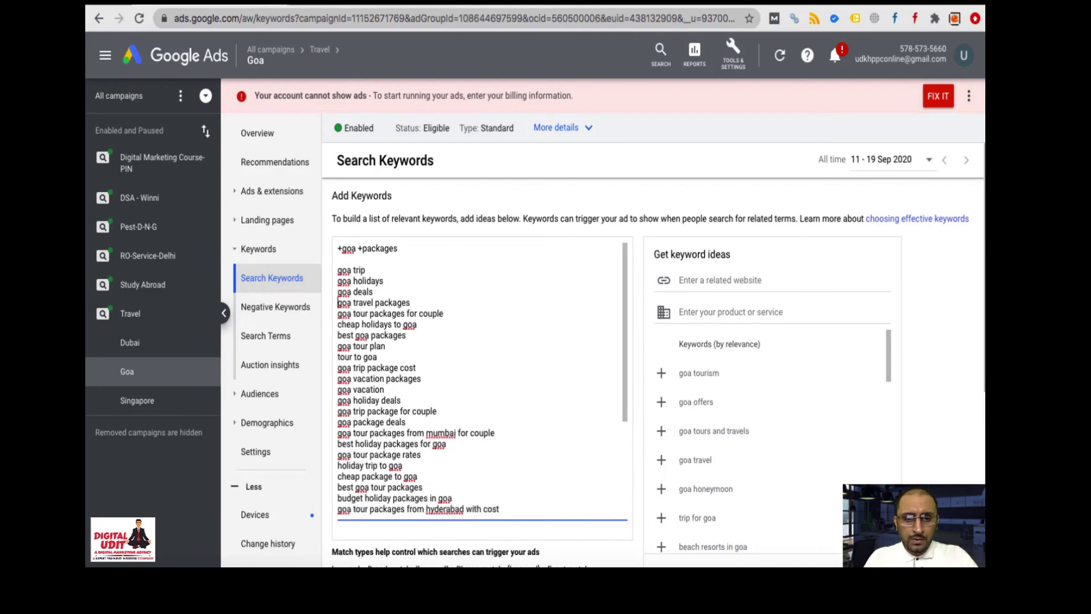
# - Delete the keywords goa travel packages, goa tour packages for couple and best goa packages, keeping cheap holidays to goa
pyautogui.tripleClick(369, 303)
pyautogui.press('BackSpace')
pyautogui.tripleClick(369, 303)
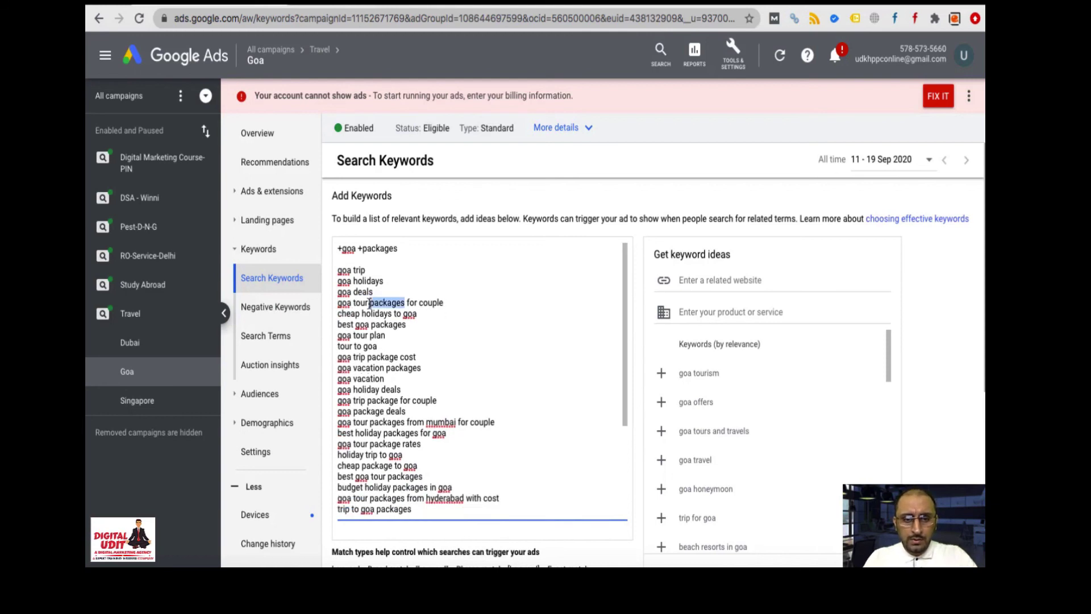
pyautogui.press('BackSpace')
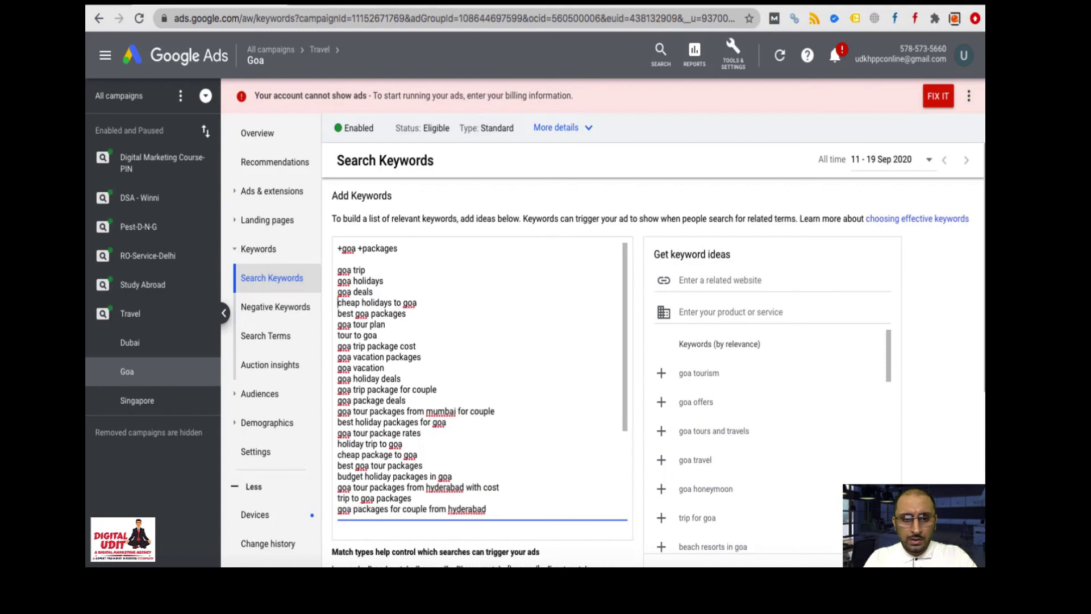
pyautogui.tripleClick(369, 303)
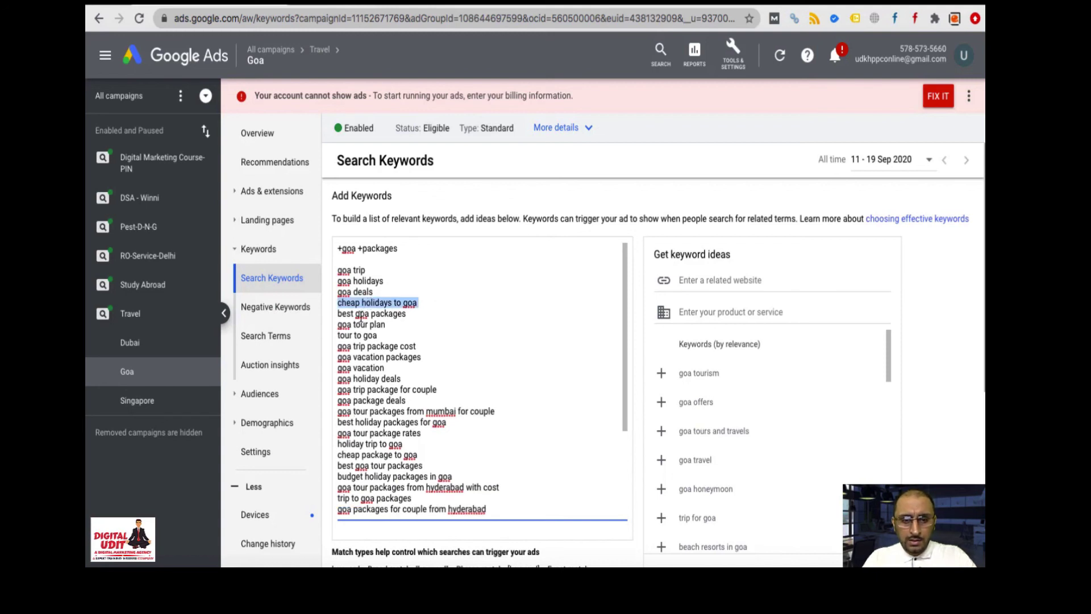
pyautogui.tripleClick(363, 314)
pyautogui.press('BackSpace')
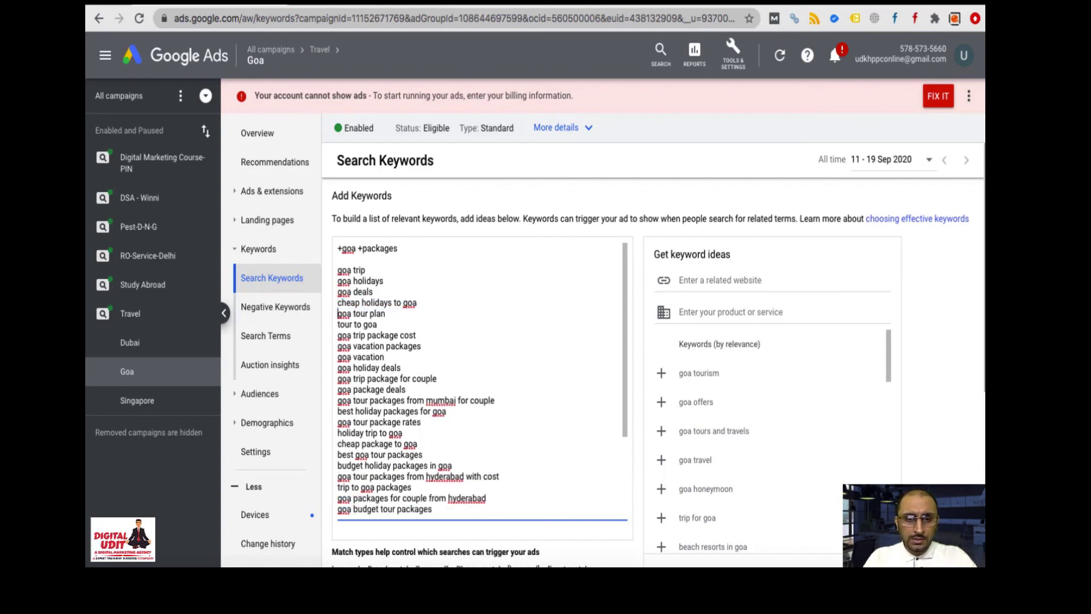
# - Delete the keywords goa trip package cost, goa vacation packages and goa trip package for couple from the list
pyautogui.tripleClick(379, 337)
pyautogui.press('BackSpace')
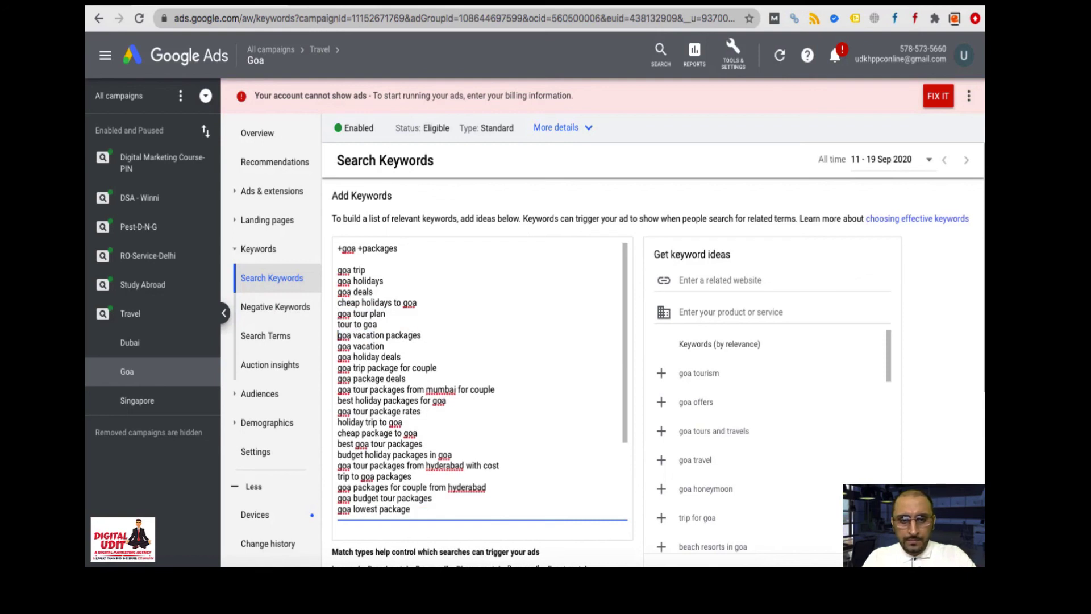
pyautogui.tripleClick(380, 336)
pyautogui.press('BackSpace')
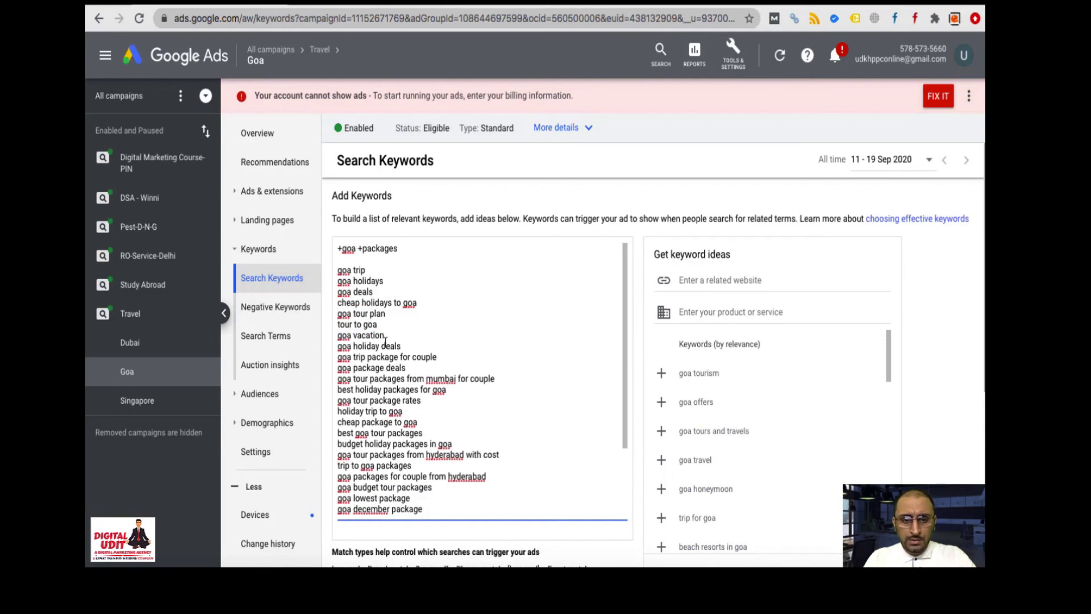
pyautogui.doubleClick(384, 358)
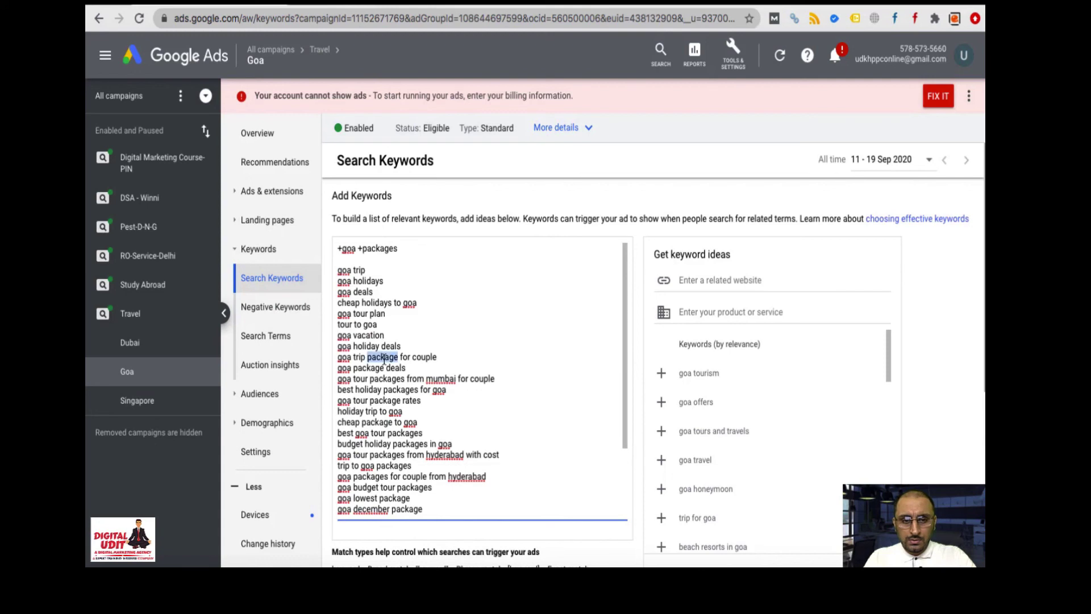
pyautogui.tripleClick(384, 358)
pyautogui.press('BackSpace')
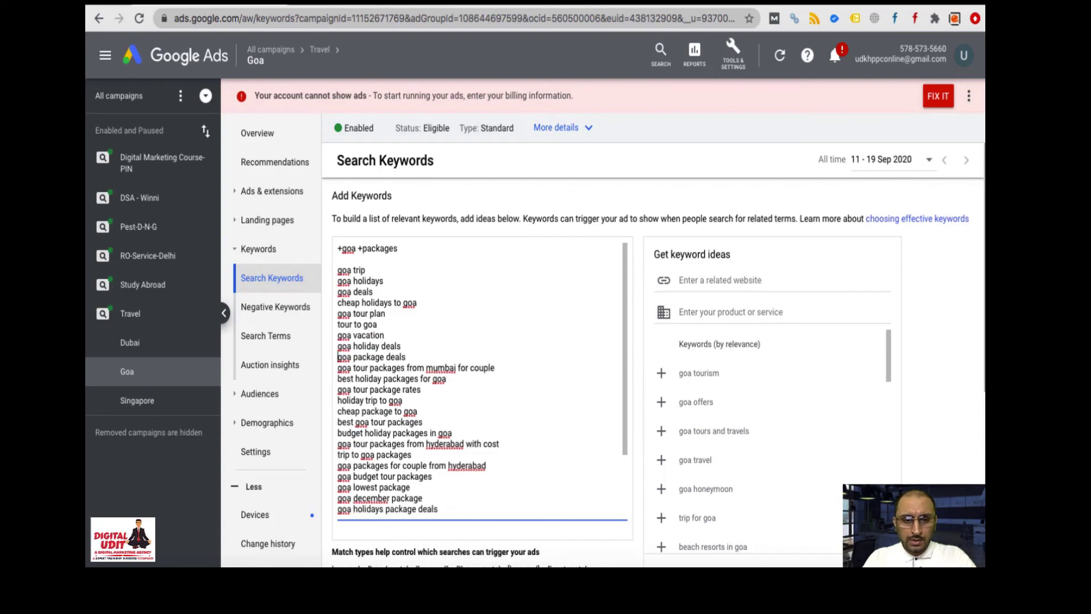
# - Delete the keywords goa package deals, goa tour packages from mumbai for couple and best holiday packages for goa
pyautogui.tripleClick(398, 357)
pyautogui.press('BackSpace')
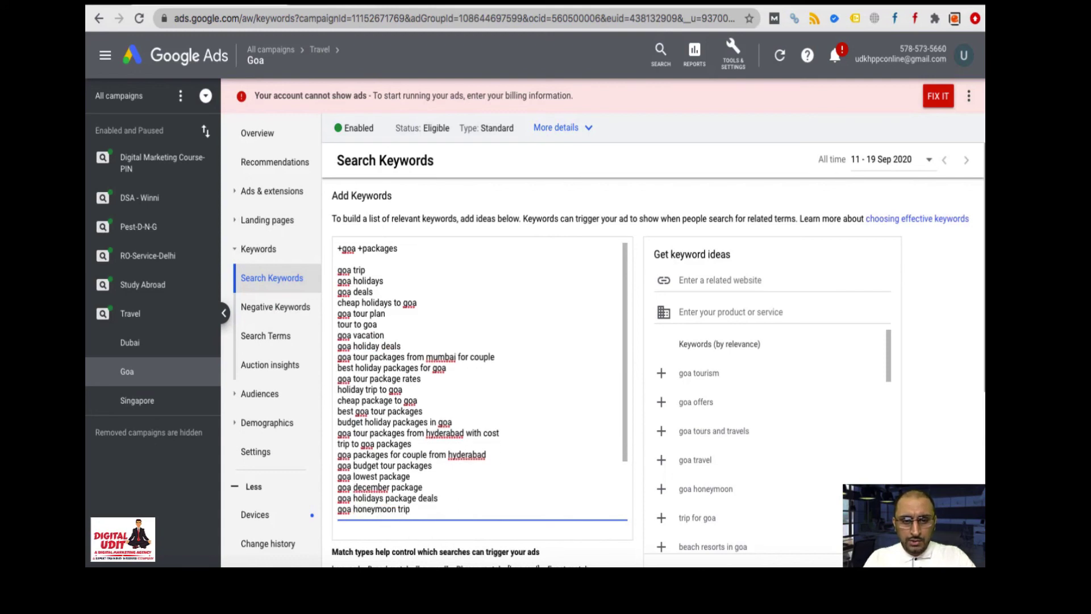
pyautogui.tripleClick(398, 357)
pyautogui.press('BackSpace')
pyautogui.tripleClick(401, 358)
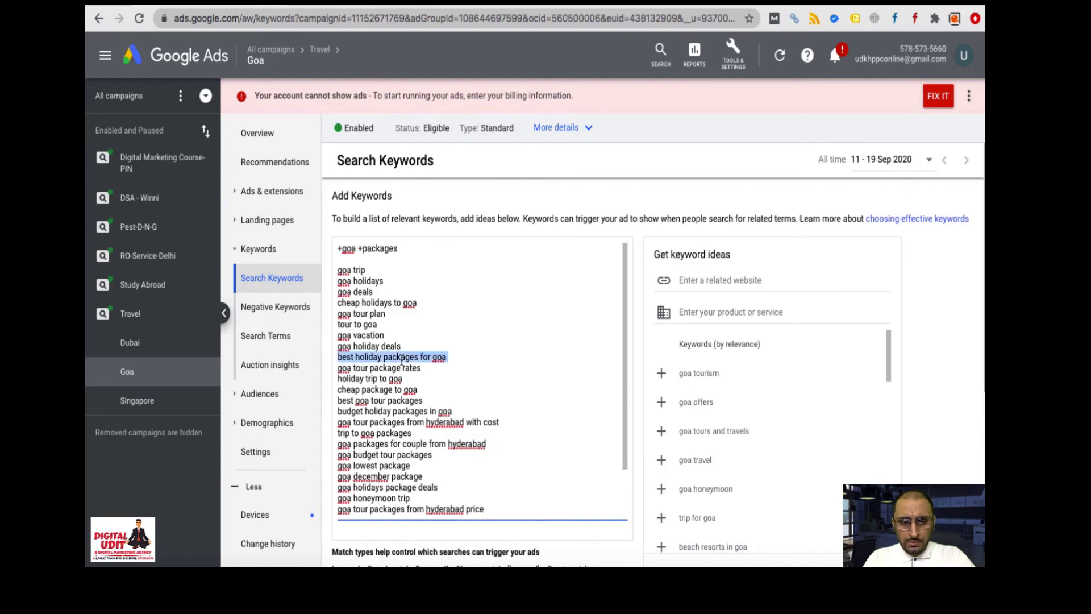
pyautogui.press('BackSpace')
# - Delete the keywords goa tour package rates, cheap package to goa and best goa tour packages, keeping holiday trip to goa
pyautogui.tripleClick(401, 358)
pyautogui.press('BackSpace')
pyautogui.tripleClick(392, 367)
pyautogui.press('BackSpace')
pyautogui.tripleClick(398, 368)
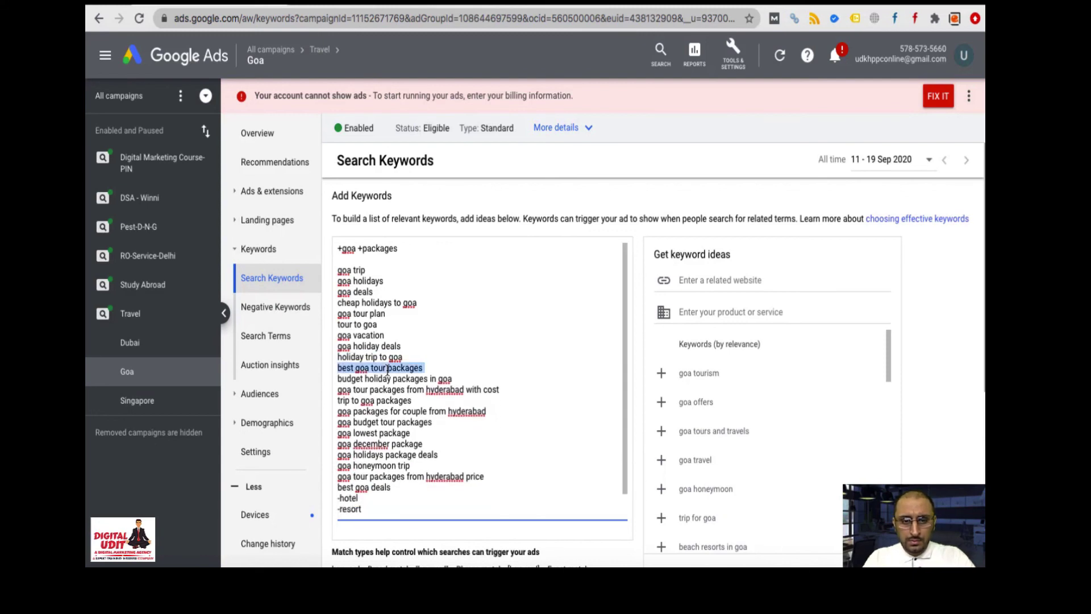
pyautogui.press('BackSpace')
# - Delete the keywords budget holiday packages in goa, goa tour packages from hyderabad with cost, trip to goa packages and goa packages for couple from hyderabad
pyautogui.tripleClick(412, 367)
pyautogui.press('BackSpace')
pyautogui.tripleClick(414, 368)
pyautogui.press('BackSpace')
pyautogui.tripleClick(418, 369)
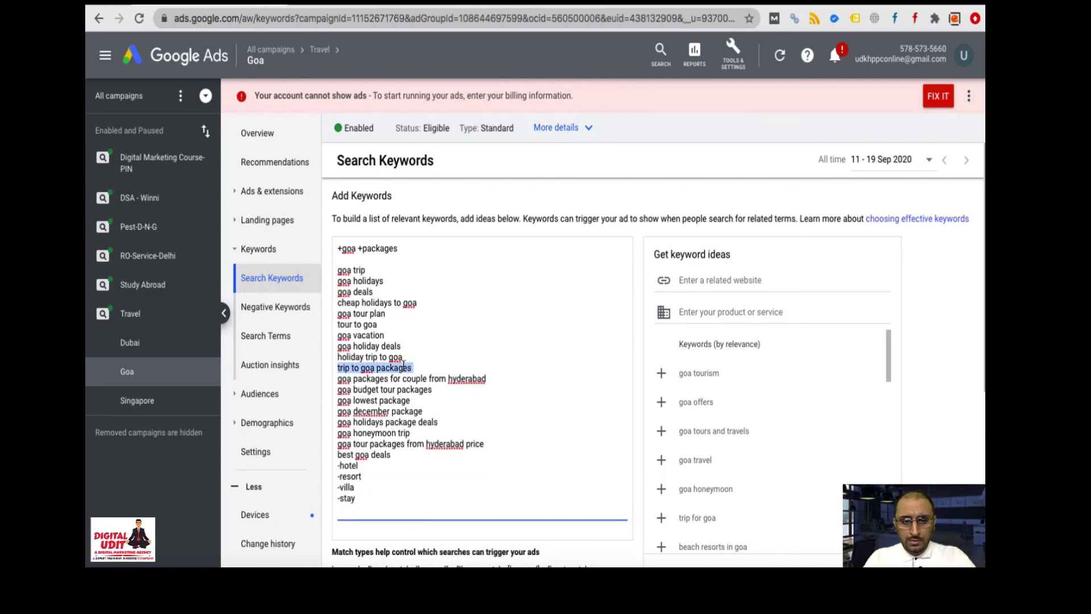
pyautogui.press('BackSpace')
pyautogui.tripleClick(421, 370)
pyautogui.press('BackSpace')
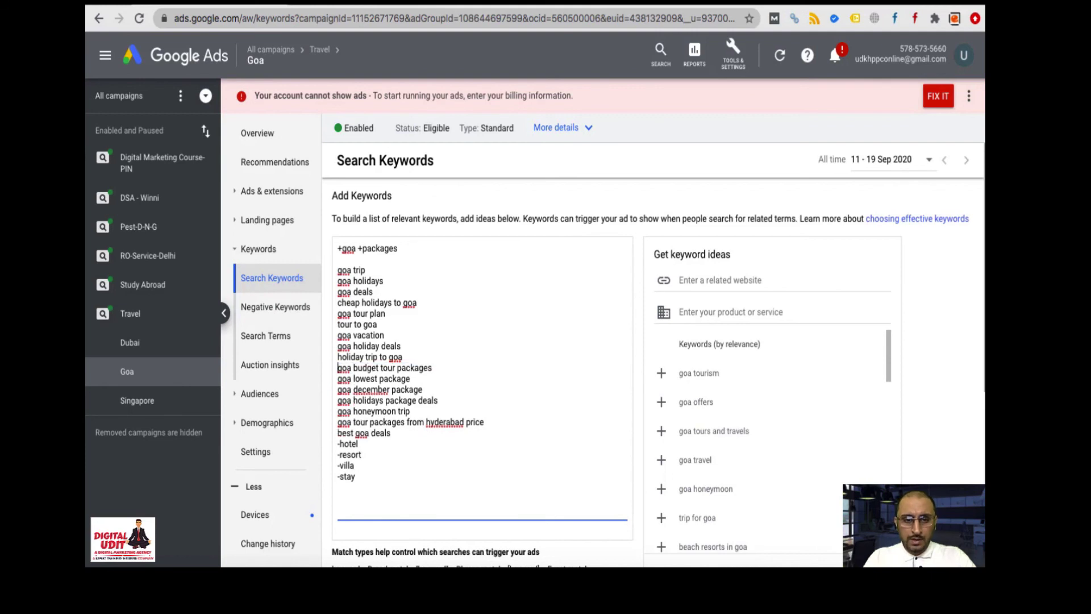
# - Delete the keywords goa budget tour packages, goa lowest package and goa december package from the list
pyautogui.tripleClick(390, 369)
pyautogui.press('BackSpace')
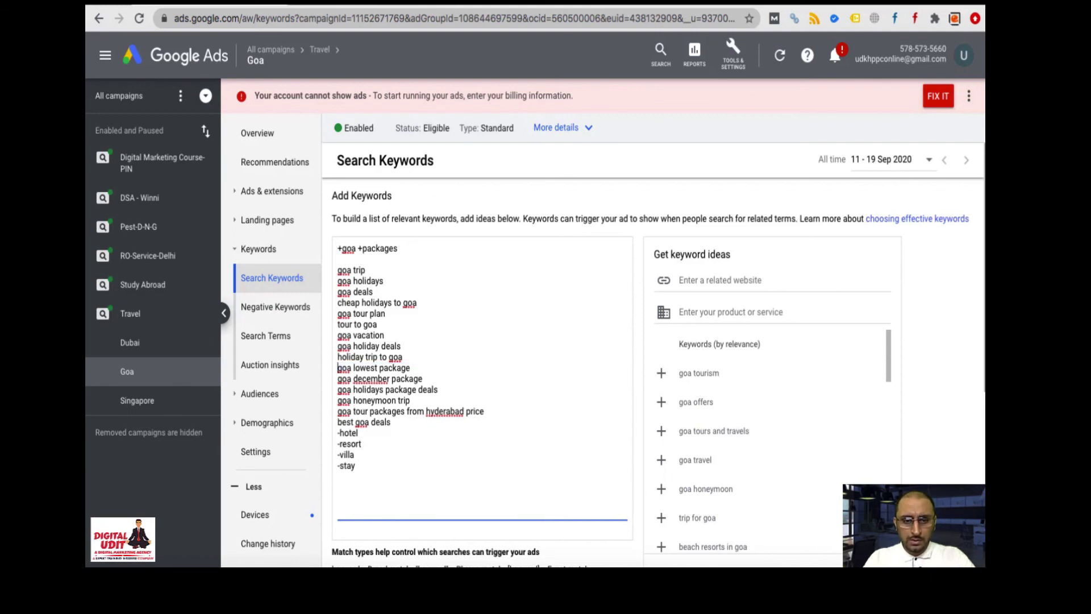
pyautogui.tripleClick(388, 368)
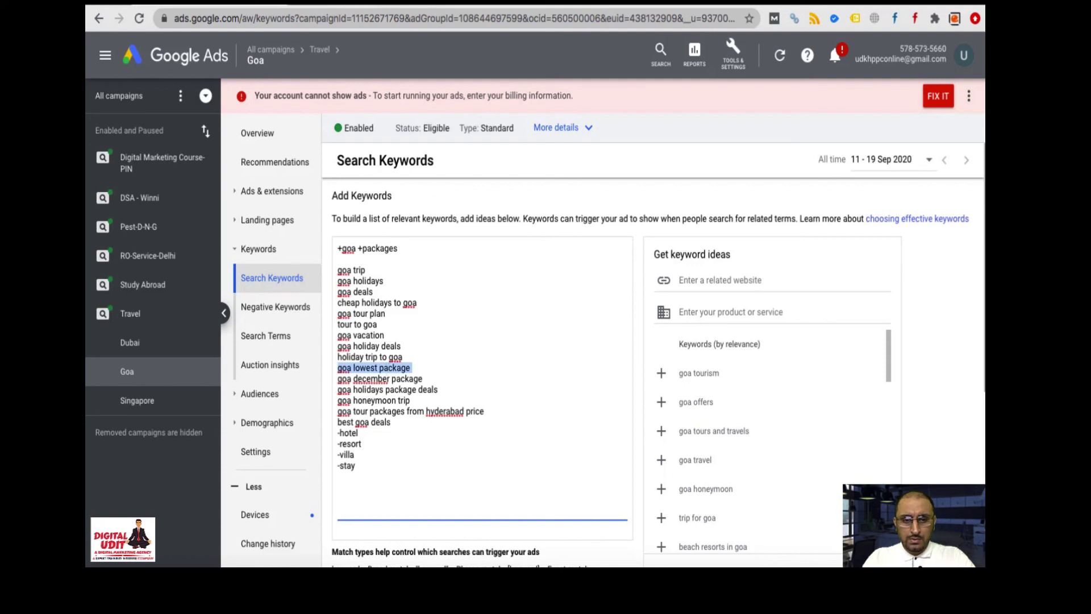
pyautogui.press('BackSpace')
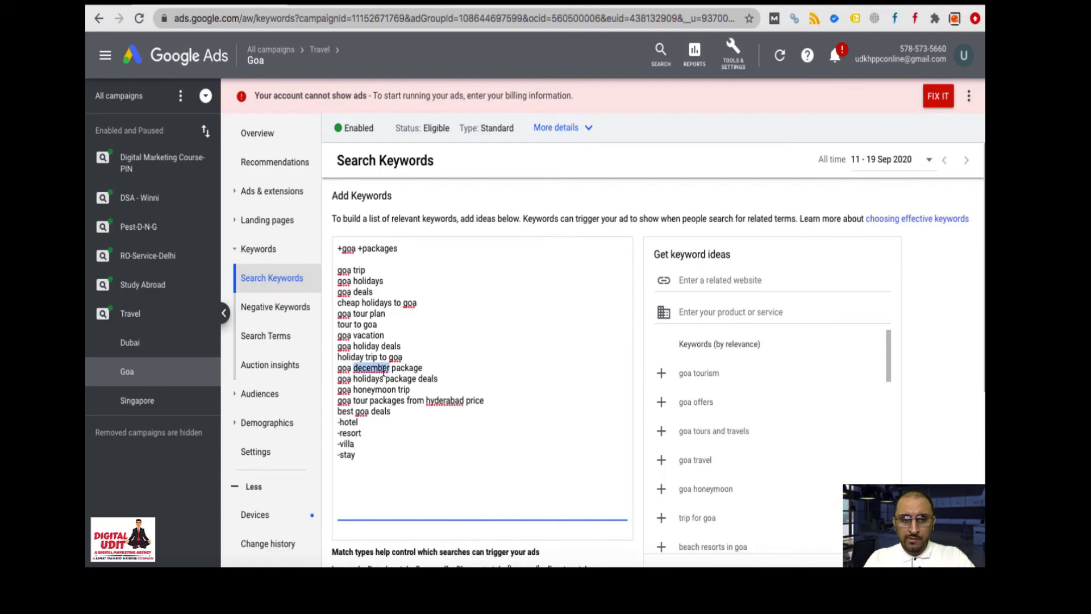
pyautogui.tripleClick(383, 368)
pyautogui.press('BackSpace')
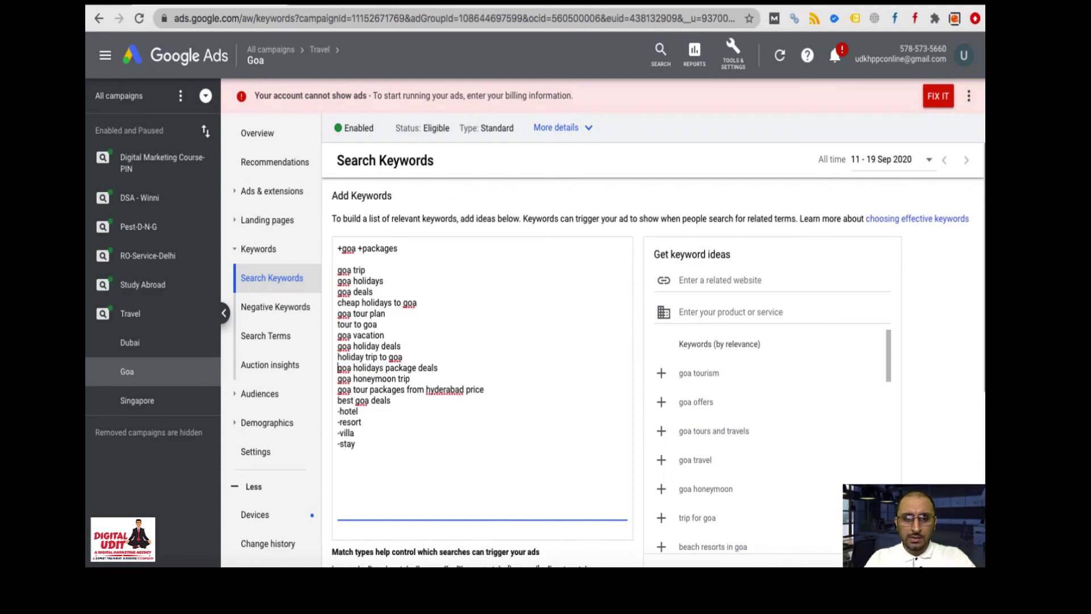
# - Delete the keywords goa holidays package deals and goa tour packages from hyderabad price, keeping goa honeymoon trip
pyautogui.tripleClick(396, 368)
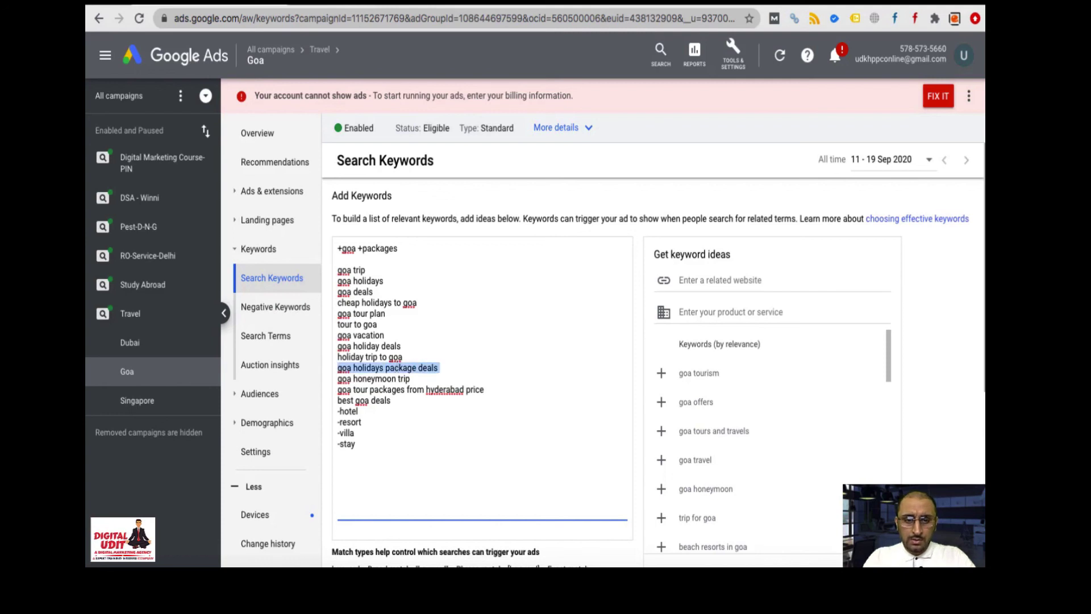
pyautogui.press('BackSpace')
pyautogui.tripleClick(390, 379)
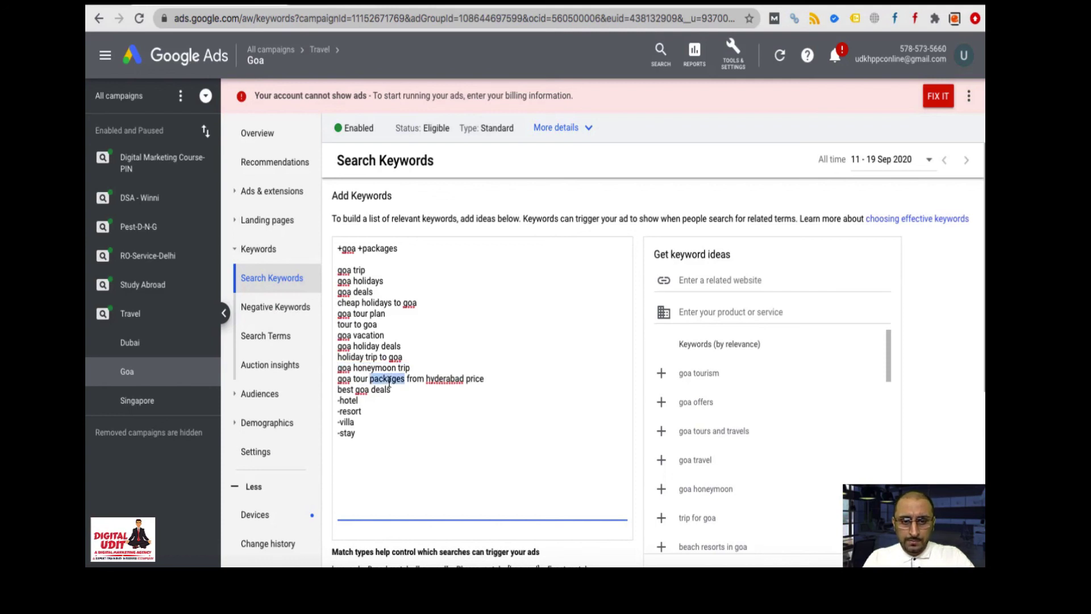
pyautogui.press('BackSpace')
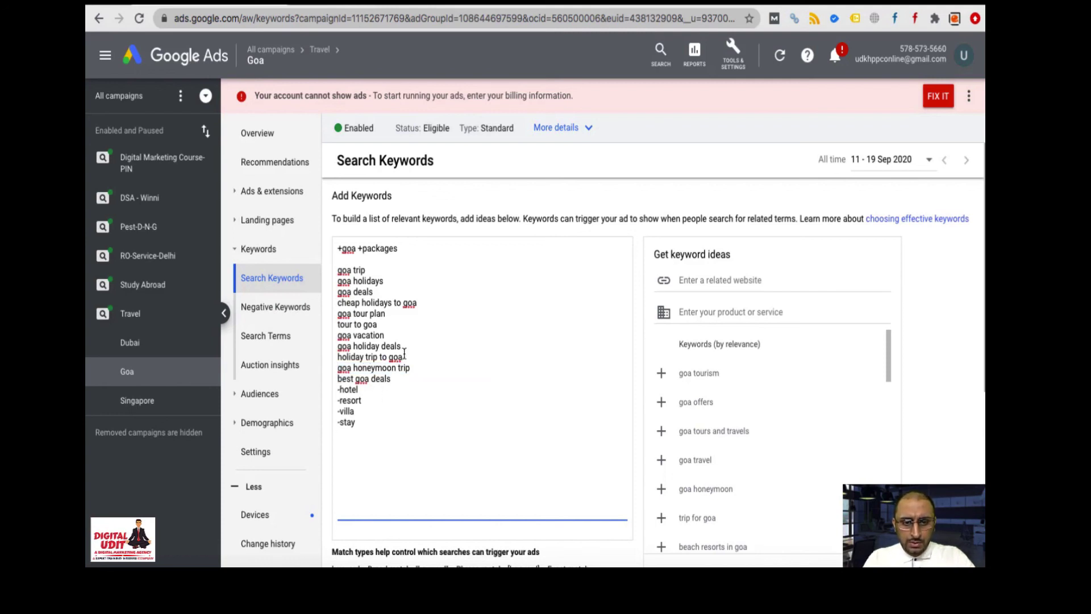
# - Add the modified broad match keywords +goa +travel and +goa +trip on separate lines below +goa +packages
pyautogui.scroll(1, 415, 341)
pyautogui.scroll(-1, 414, 341)
pyautogui.click(346, 259)
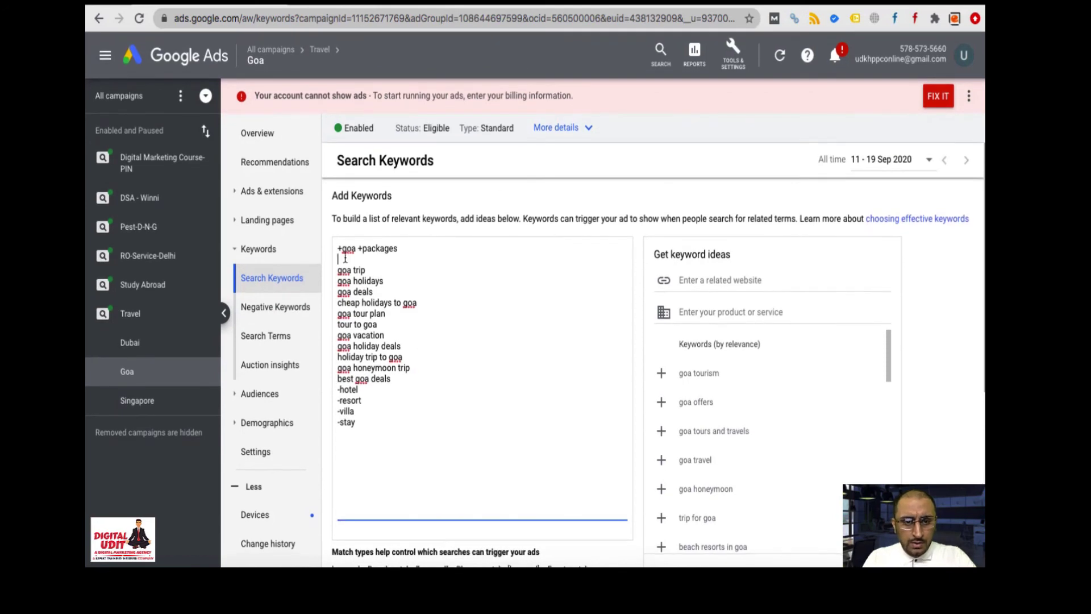
pyautogui.press('Return')
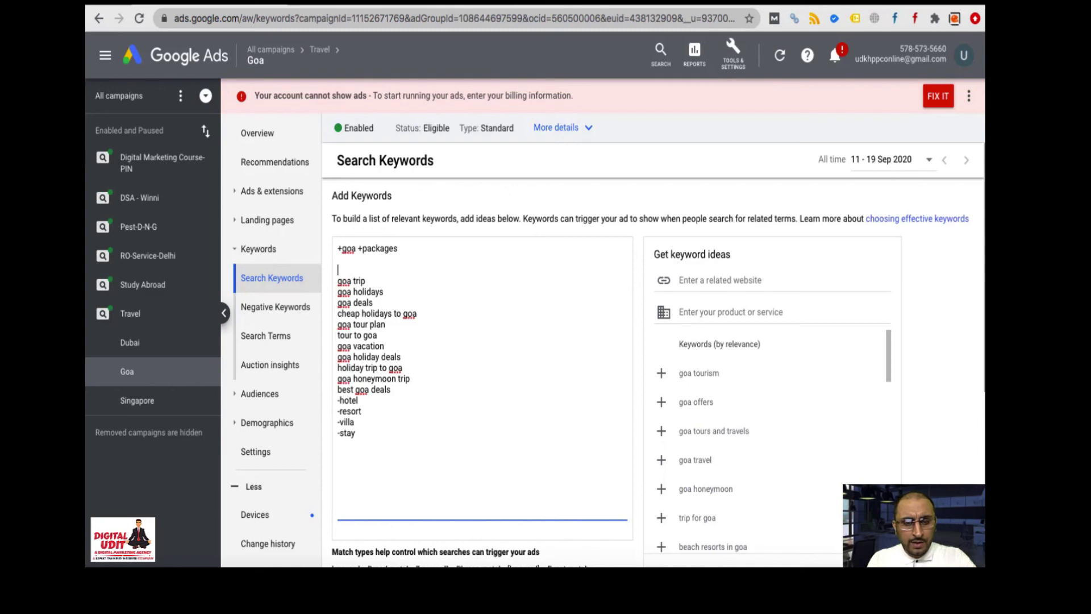
pyautogui.write('+go')
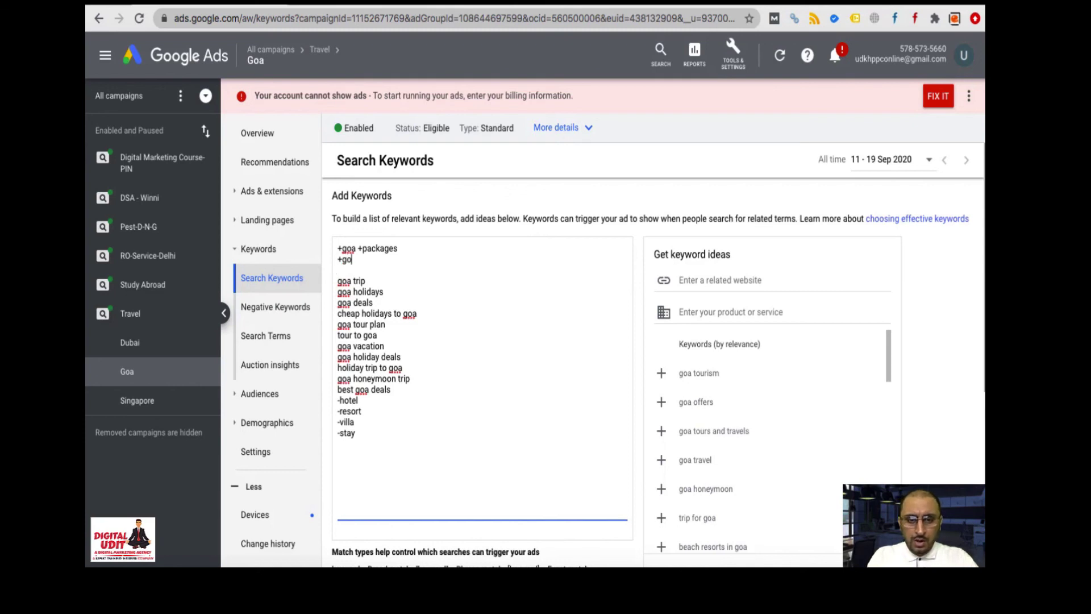
pyautogui.write('a +t')
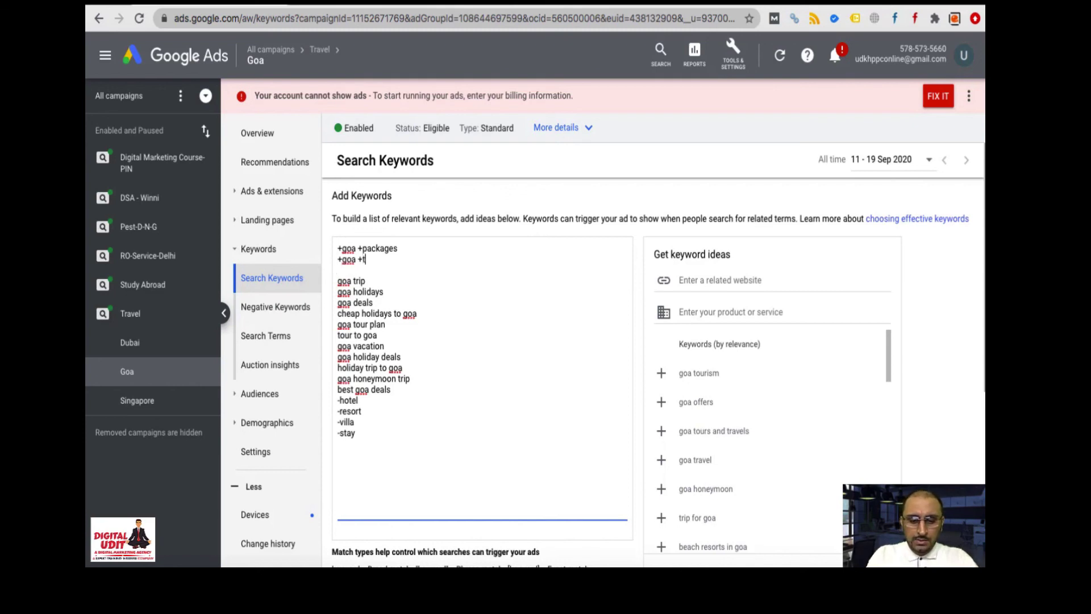
pyautogui.write('ravel ')
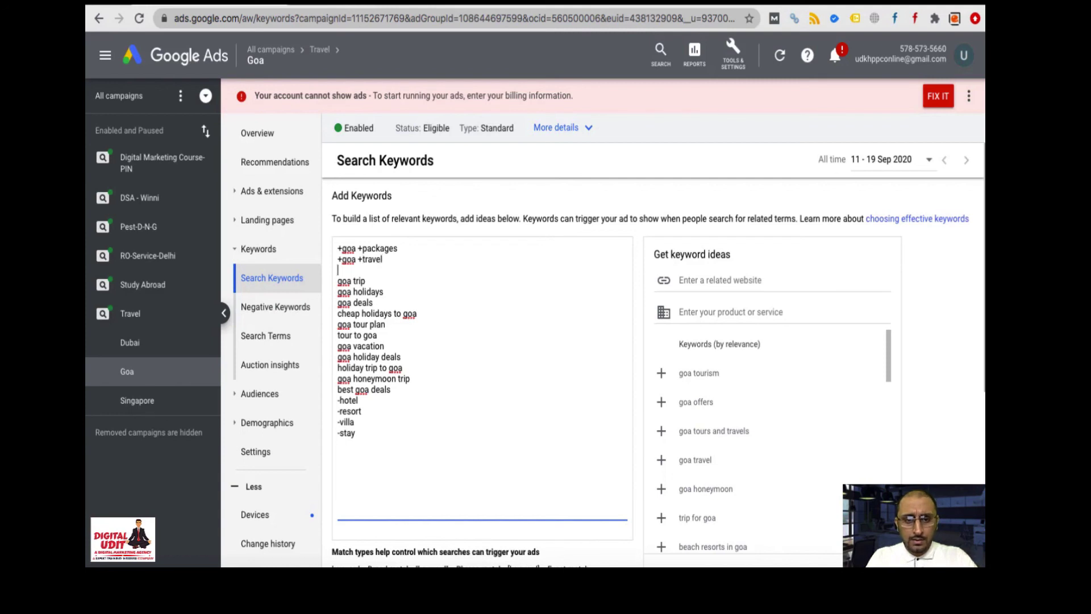
pyautogui.write('+goa ')
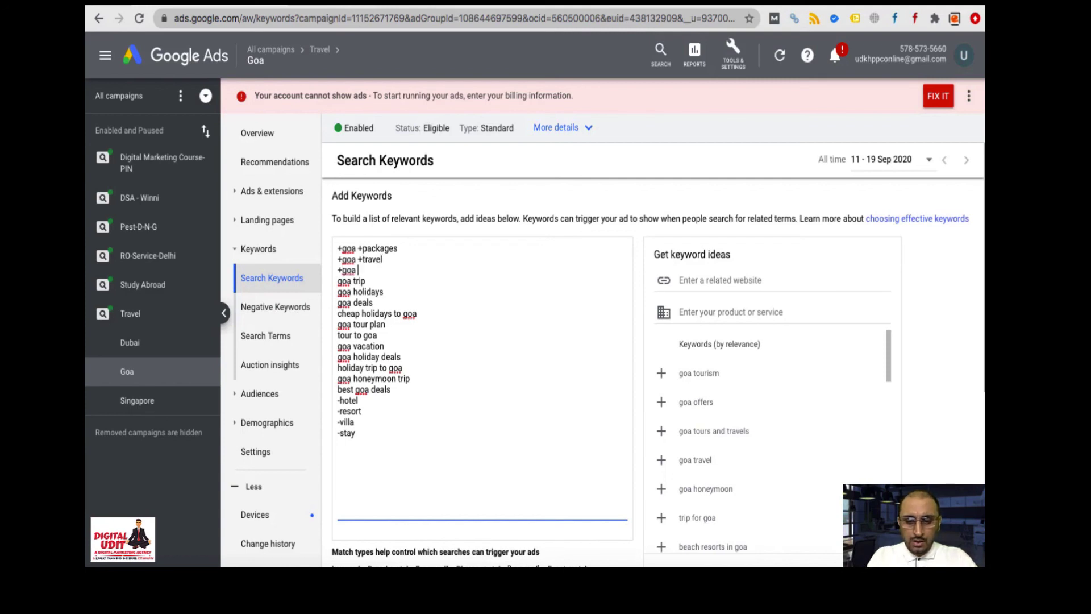
pyautogui.write('+trip')
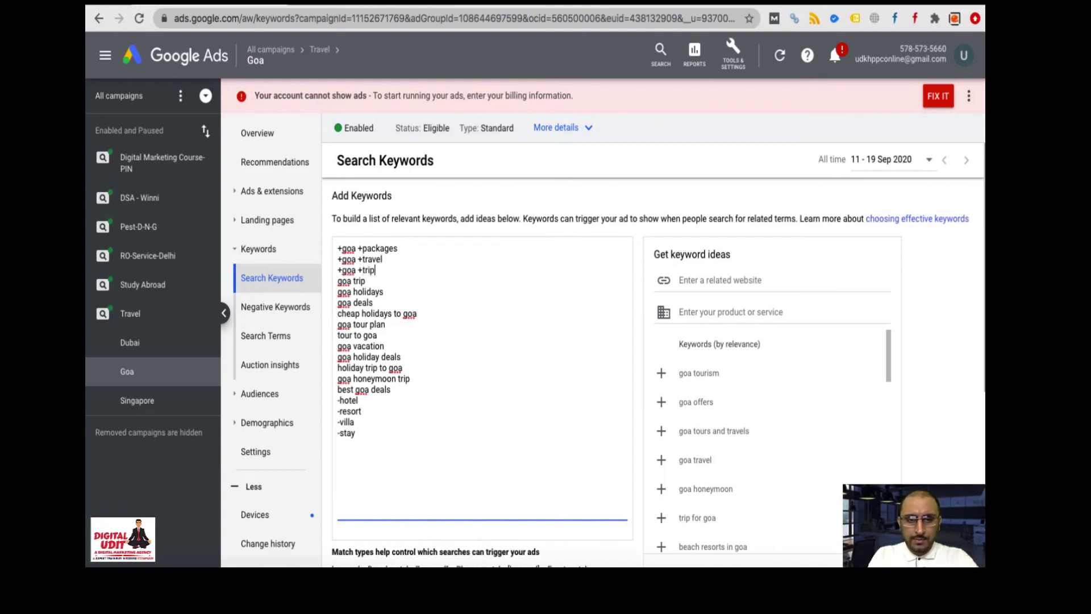
pyautogui.press('Return')
# - Add the modified broad match keyword +goa +holiday on its own line below +goa +trip
pyautogui.write('+g')
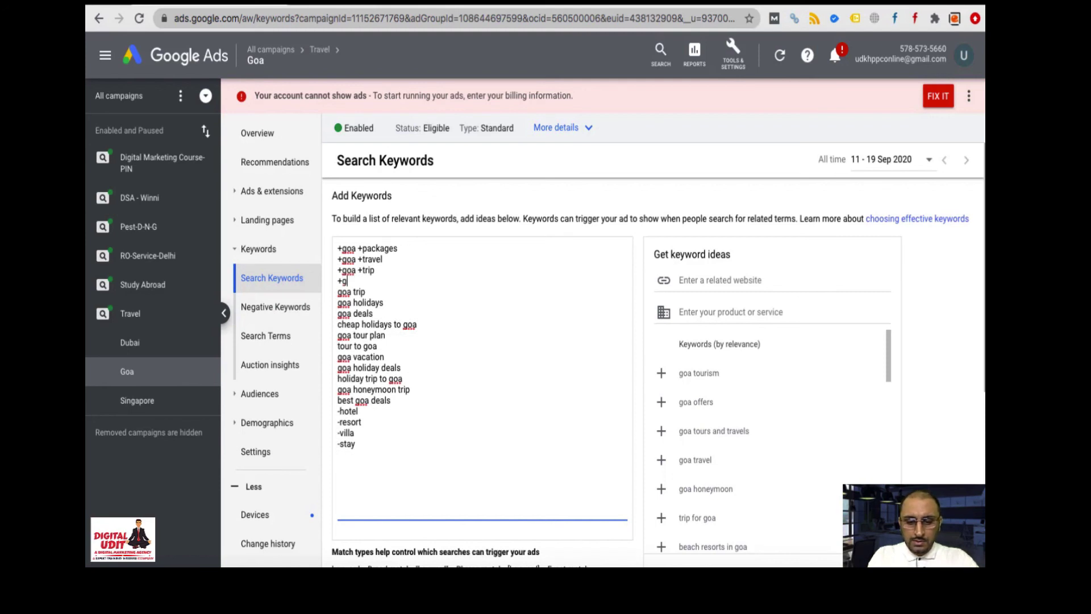
pyautogui.write('oa +')
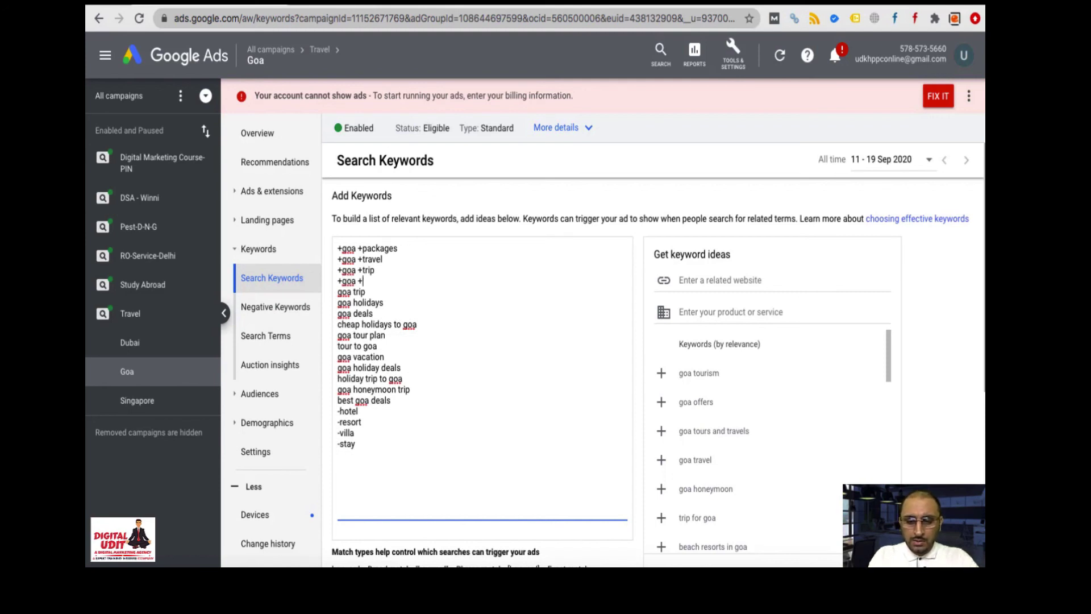
pyautogui.write('holiday')
pyautogui.press('Return')
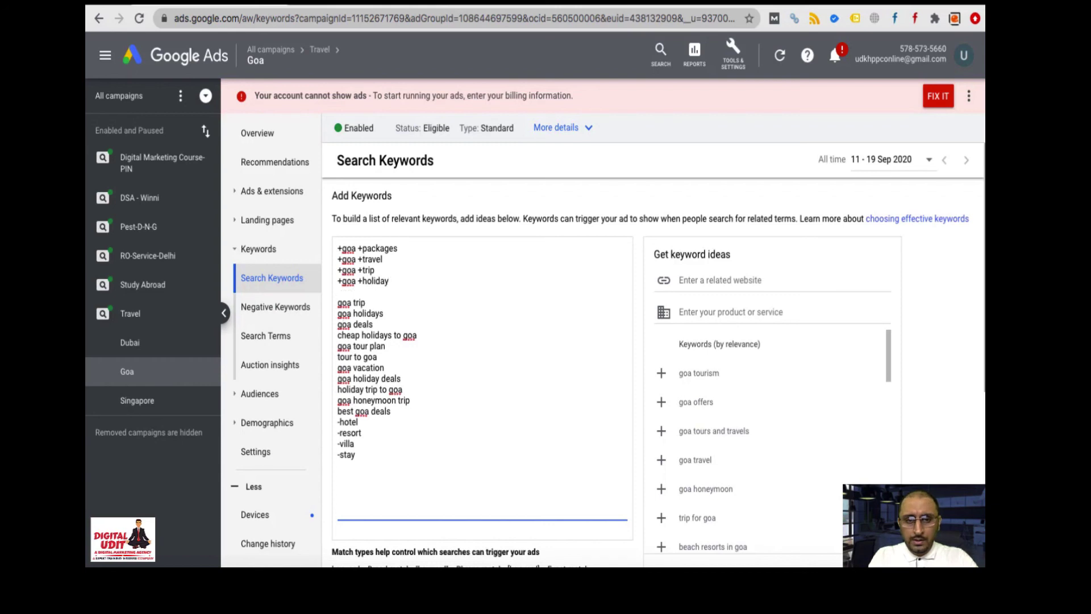
# - Add the modified broad match keyword +goa +tour on its own line below +goa +holiday
pyautogui.write('+go')
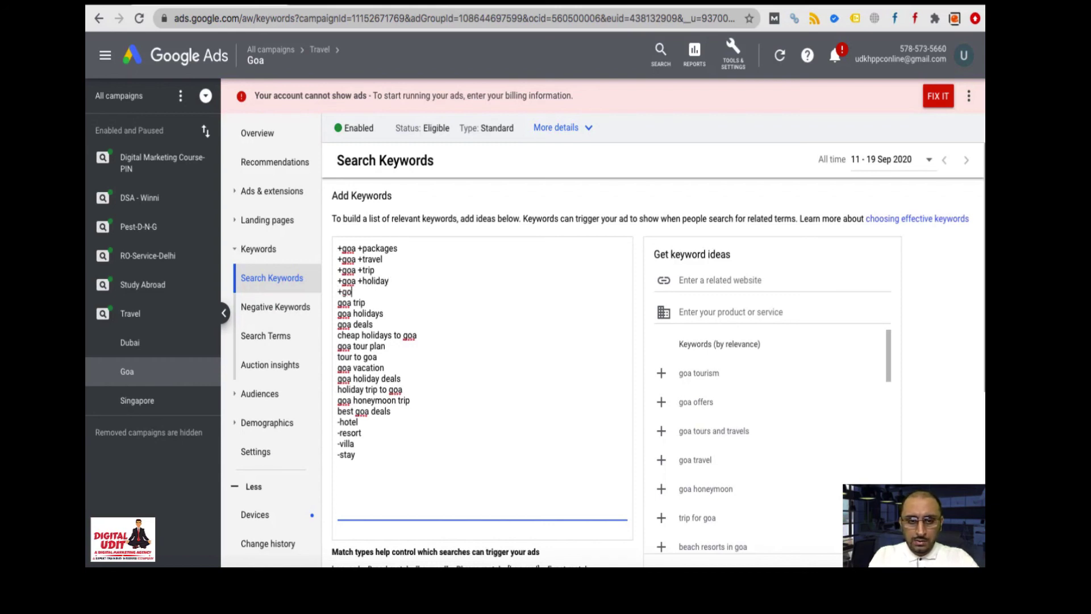
pyautogui.write('a +')
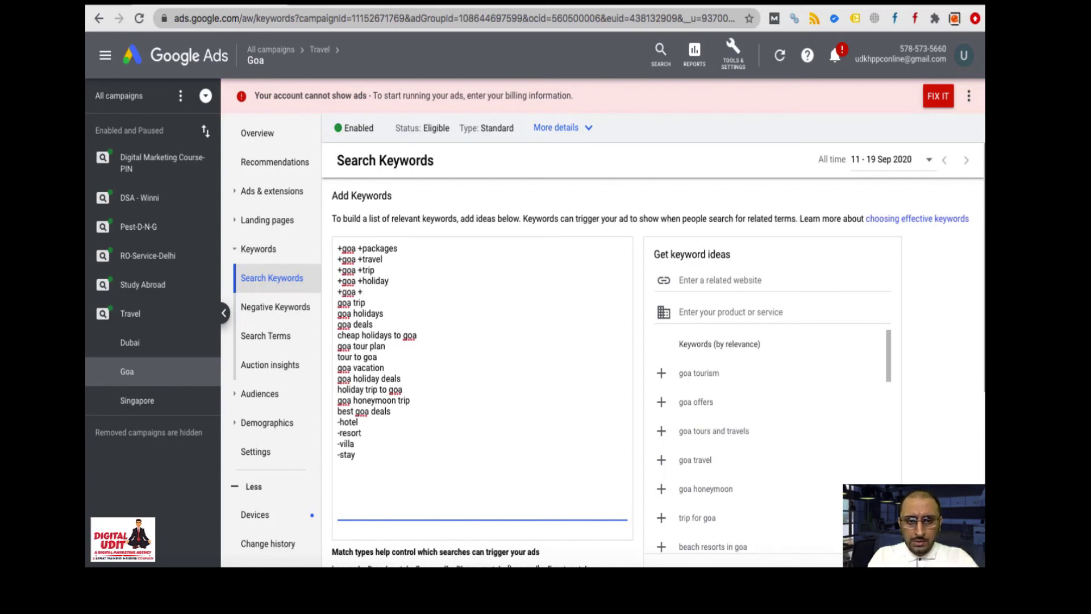
pyautogui.write('t')
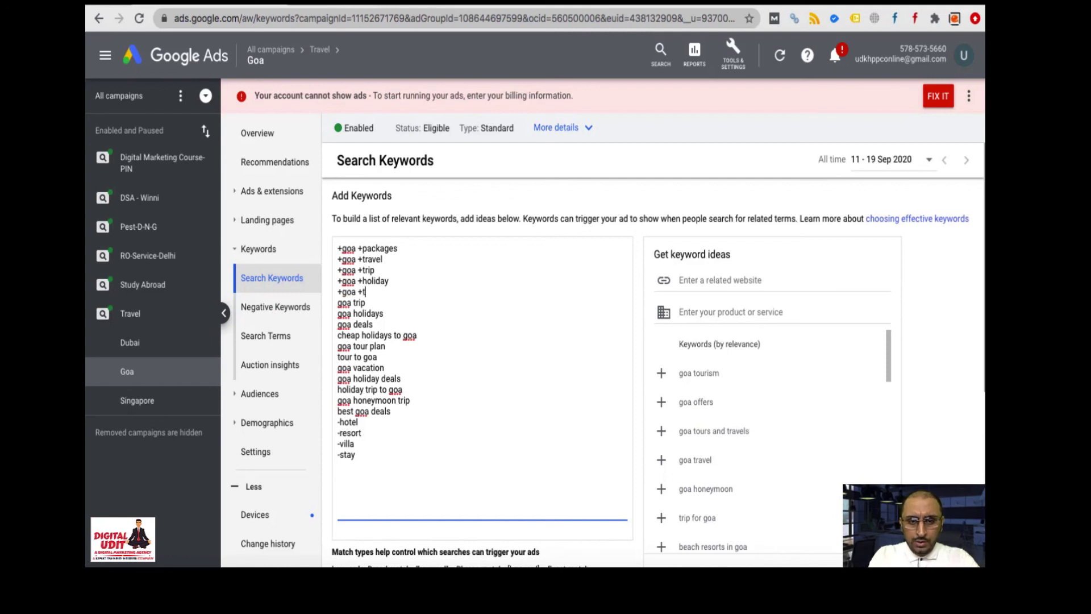
pyautogui.write('our')
pyautogui.press('Return')
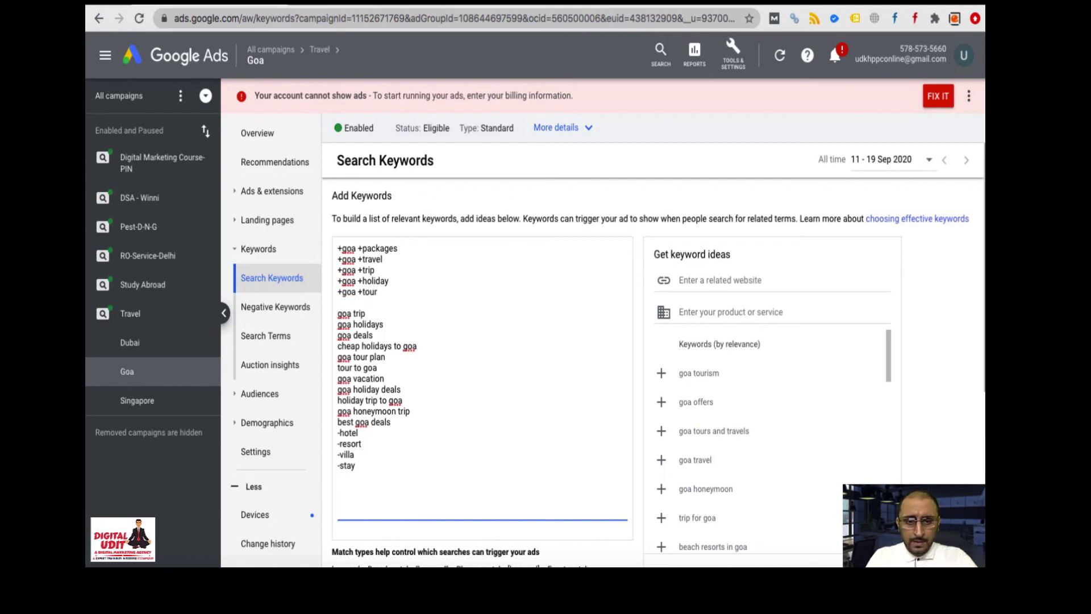
# - Delete the keywords goa trip and goa holidays from the list
pyautogui.press('Down')
pyautogui.hotkey('shift', 'End')
pyautogui.hotkey('shift', 'Down')
pyautogui.hotkey('shift', 'End')
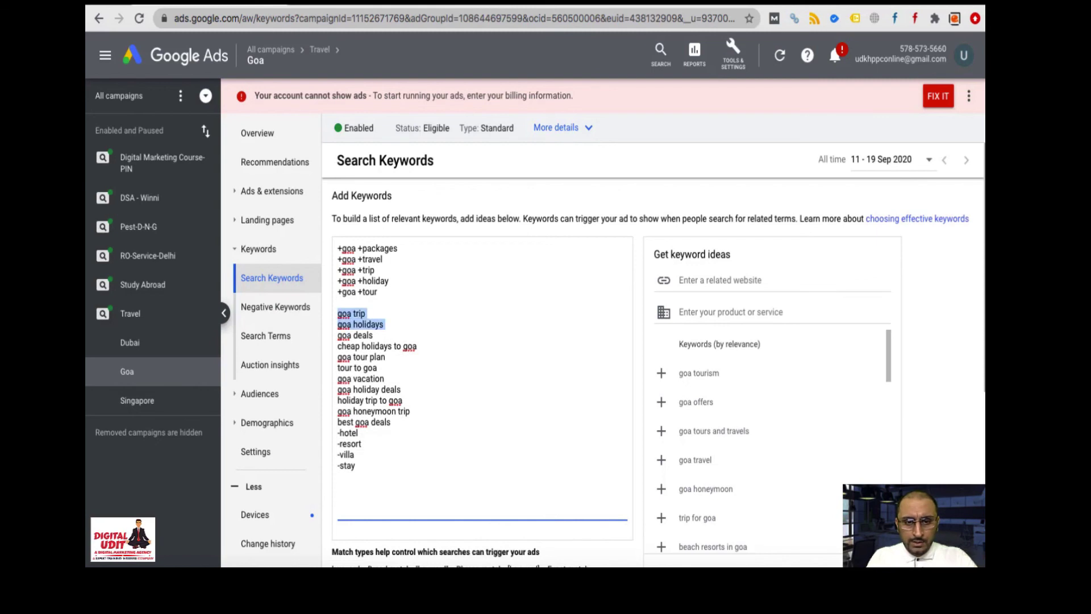
pyautogui.press('Delete')
pyautogui.press('Delete')
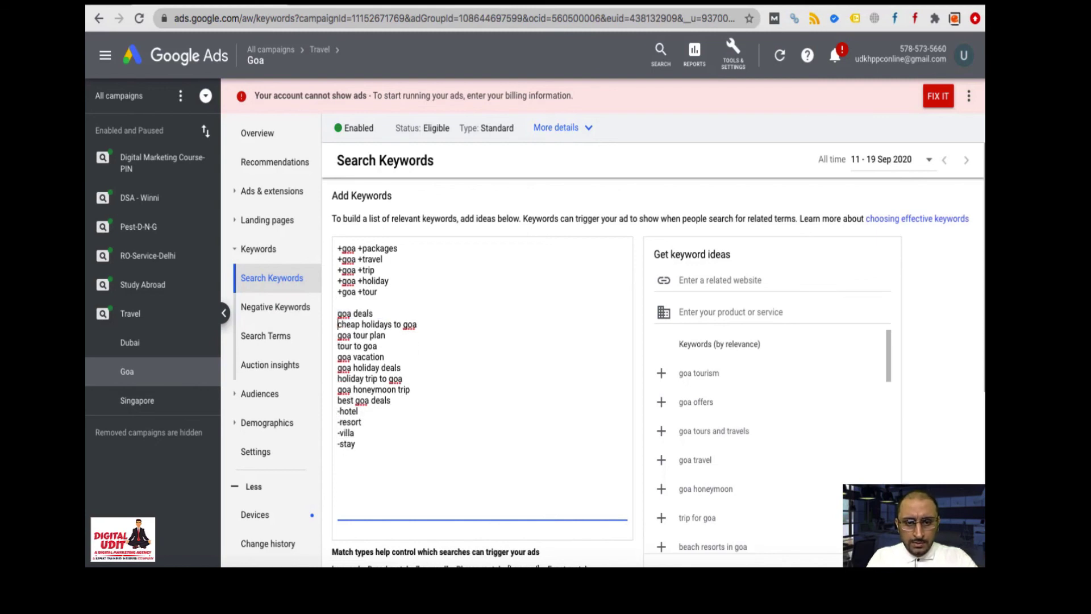
# - Delete the keywords cheap holidays to goa, goa tour plan, tour to goa and goa vacation from the list
pyautogui.hotkey('shift', 'End')
pyautogui.hotkey('shift', 'Down')
pyautogui.hotkey('shift', 'End')
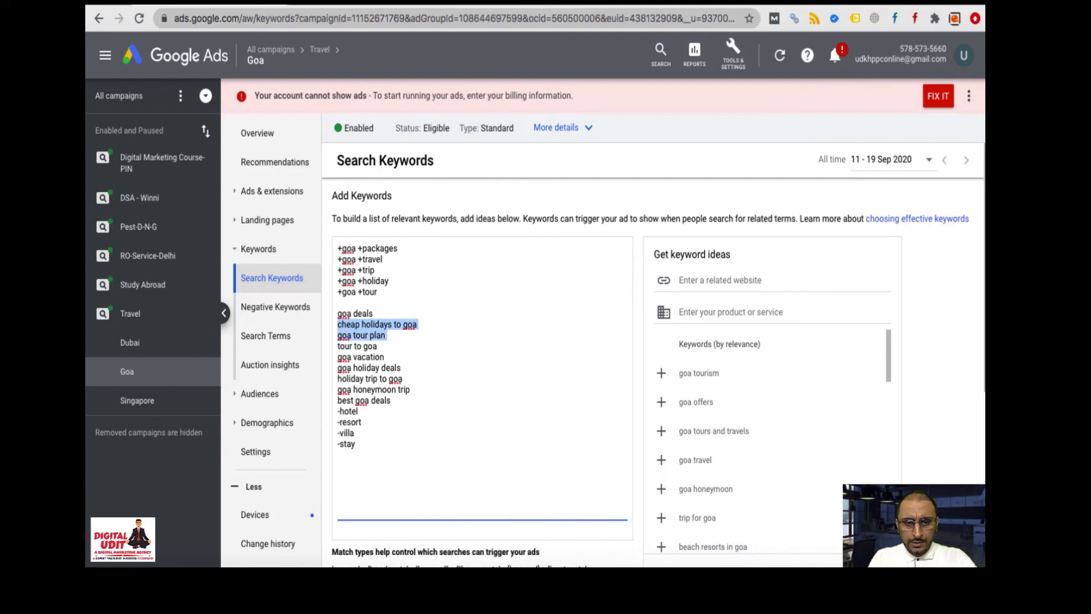
pyautogui.hotkey('shift', 'Down')
pyautogui.hotkey('shift', 'Down')
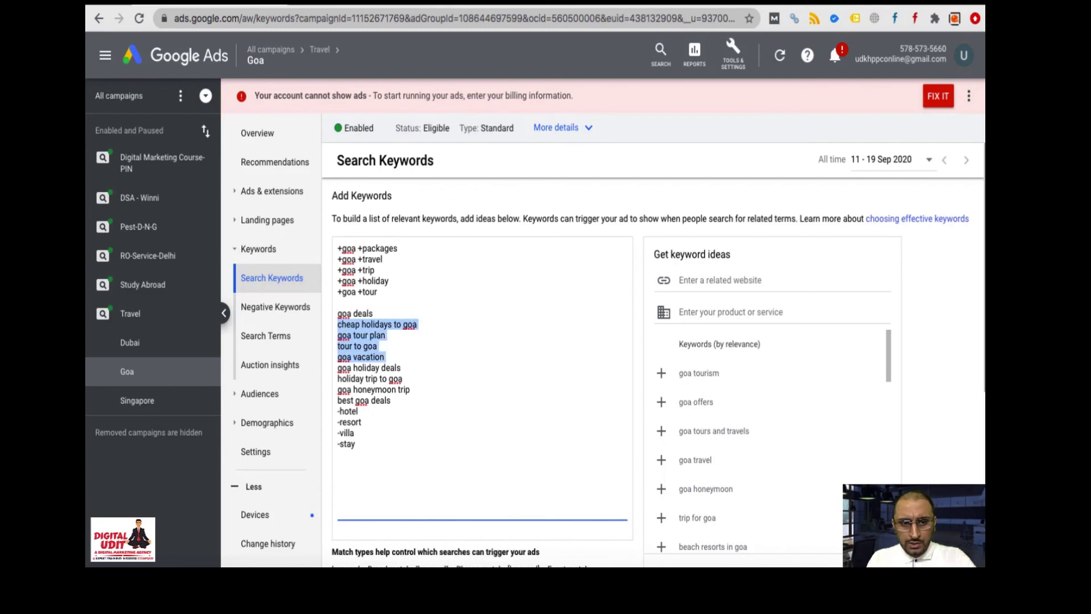
pyautogui.press('Delete')
# - Add the modified broad match keyword +goa +vacations on its own line below +goa +tour
pyautogui.press('Up')
pyautogui.press('Up')
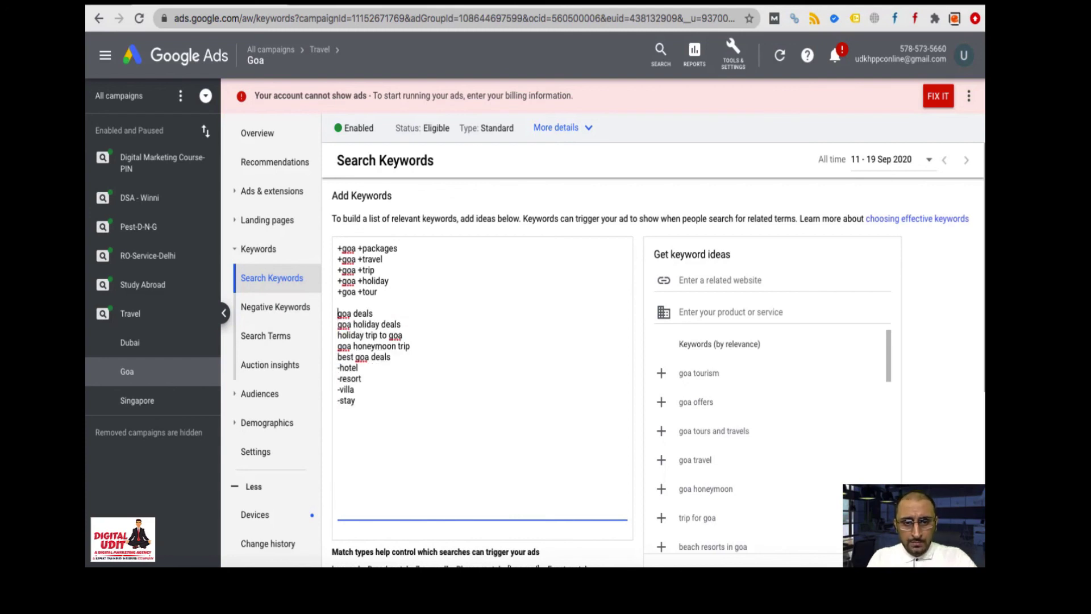
pyautogui.write('+goa +vacations')
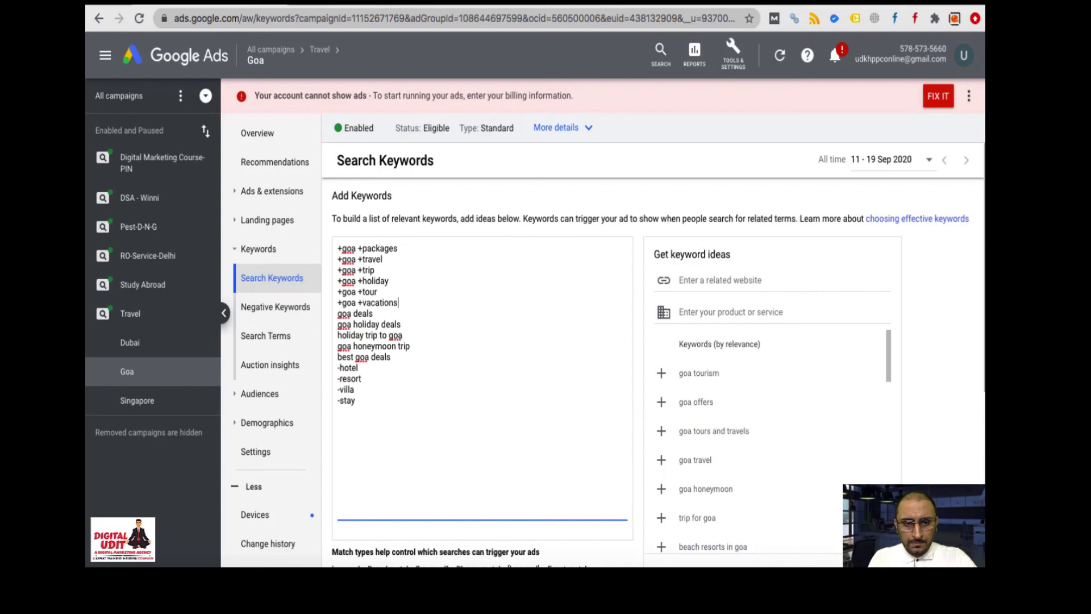
pyautogui.press('Return')
# - Delete the keywords goa holiday deals, holiday trip to goa and goa honeymoon trip from the list
pyautogui.press('Down')
pyautogui.press('Down')
pyautogui.hotkey('shift', 'End')
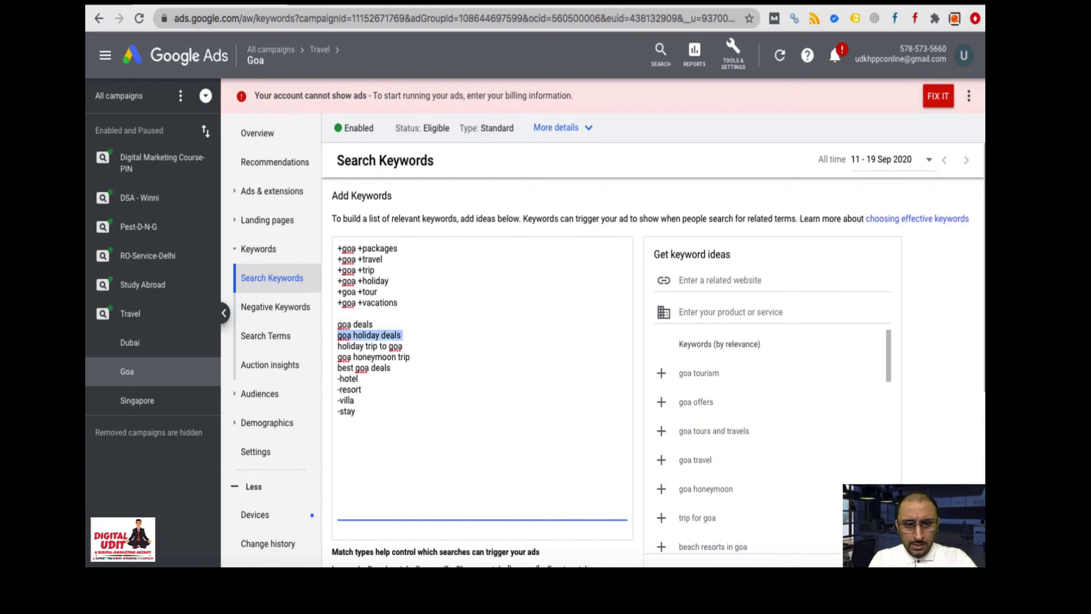
pyautogui.hotkey('shift', 'Down')
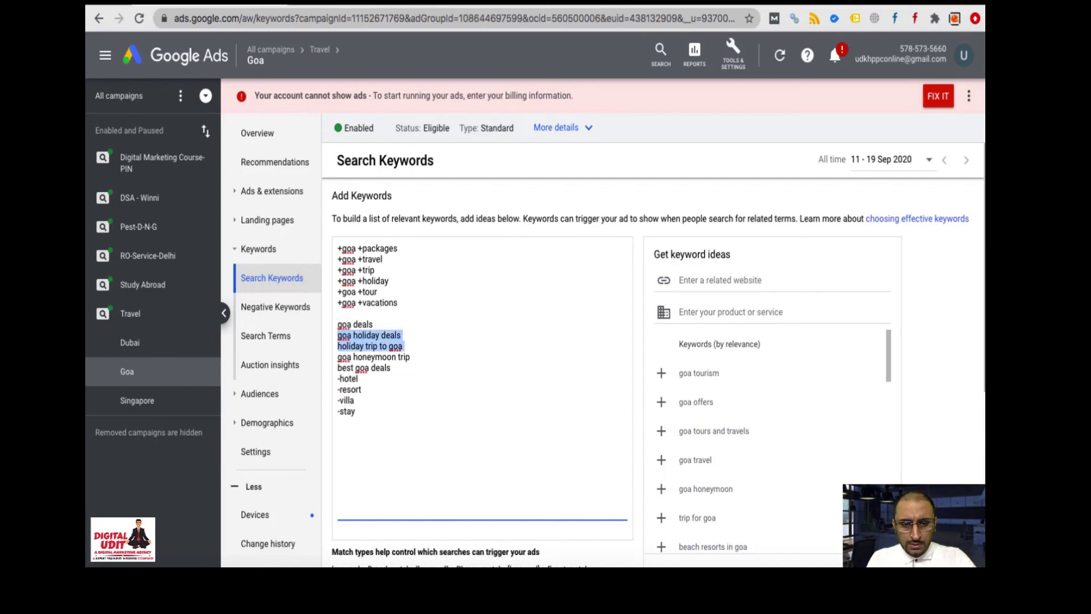
pyautogui.hotkey('shift', 'Down')
pyautogui.press('BackSpace')
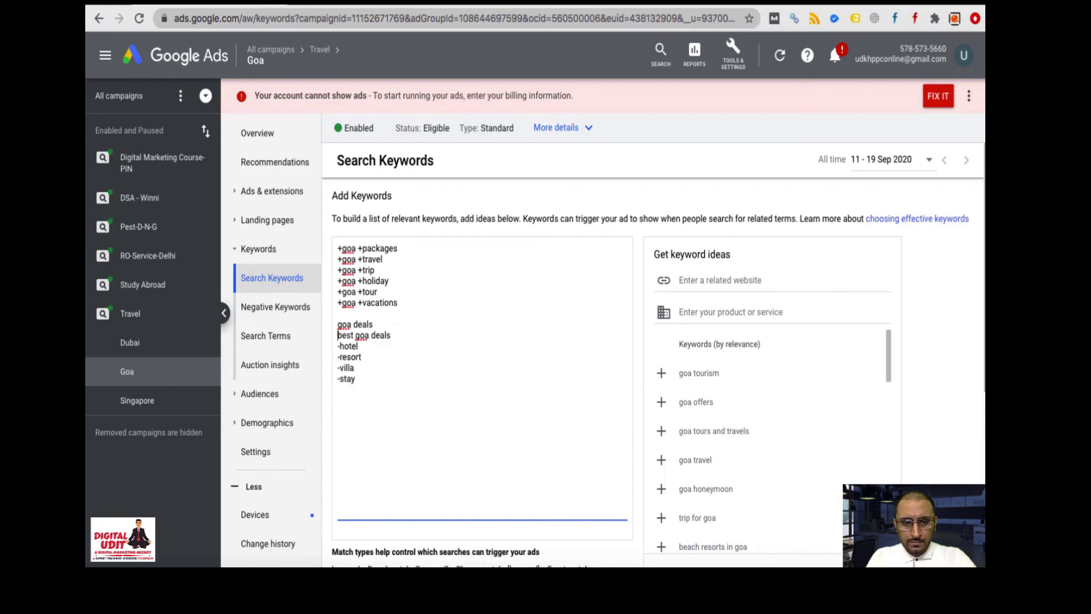
# - Turn the keyword goa deals into the modified broad match keyword +goa +deals
pyautogui.press('Up')
pyautogui.write('+')
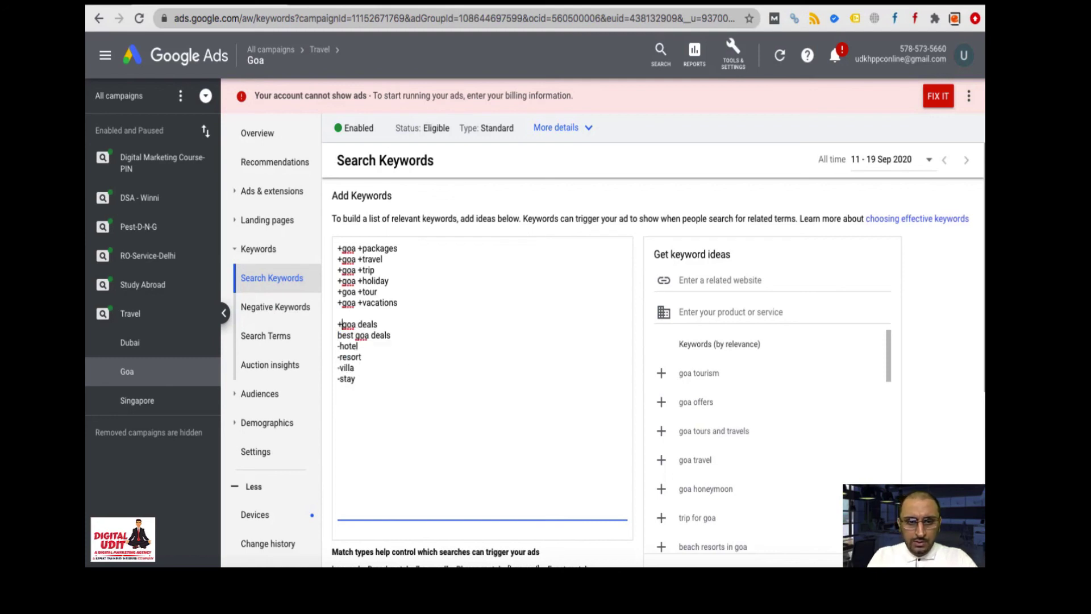
pyautogui.click(358, 324)
pyautogui.write('+')
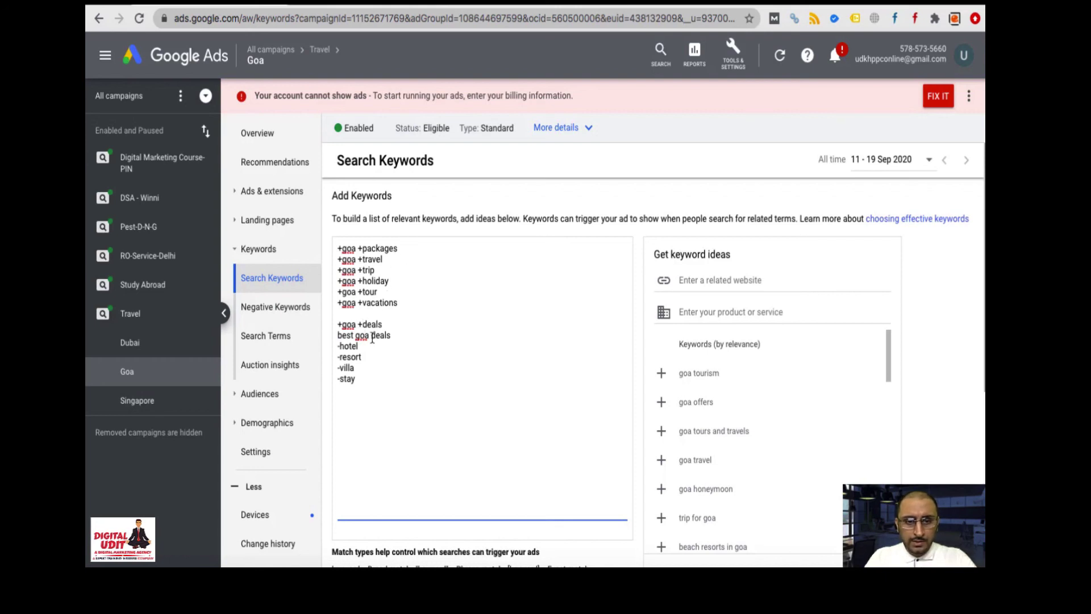
# - Delete the keyword best goa deals and remove the blank line above +goa +deals
pyautogui.doubleClick(373, 335)
pyautogui.tripleClick(373, 336)
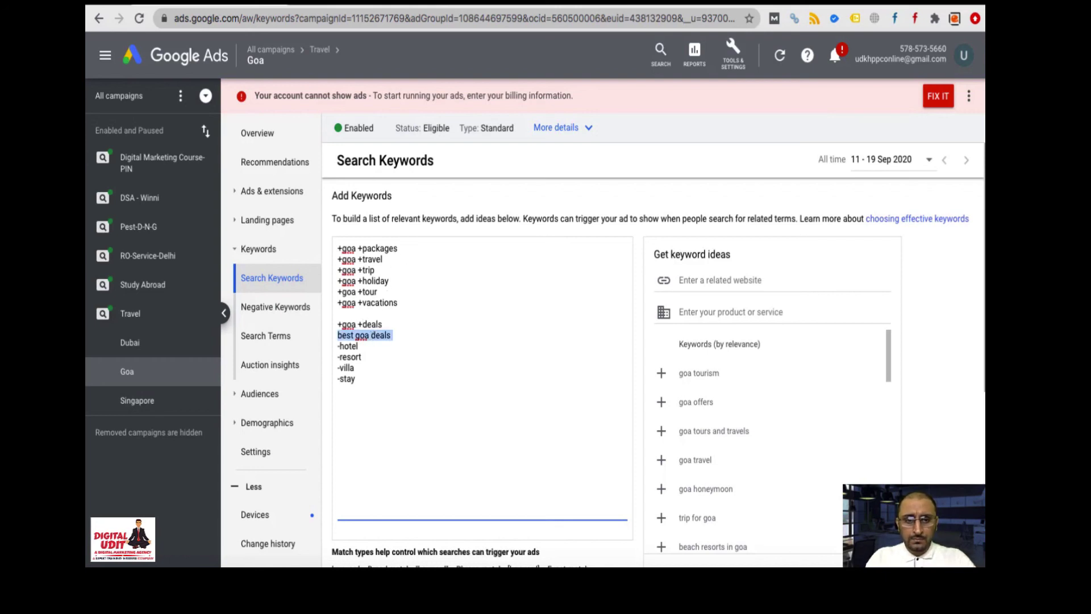
pyautogui.press('BackSpace')
pyautogui.press('Up')
pyautogui.press('BackSpace')
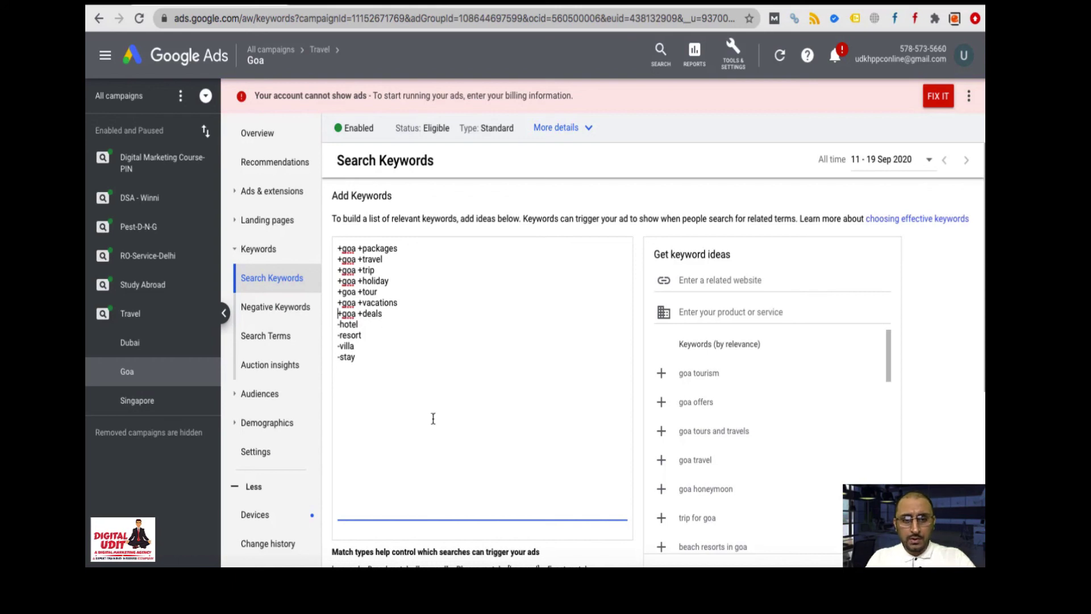
# - Save the keyword list to the Goa ad group
pyautogui.scroll(-3, 433, 418)
pyautogui.click(358, 446)
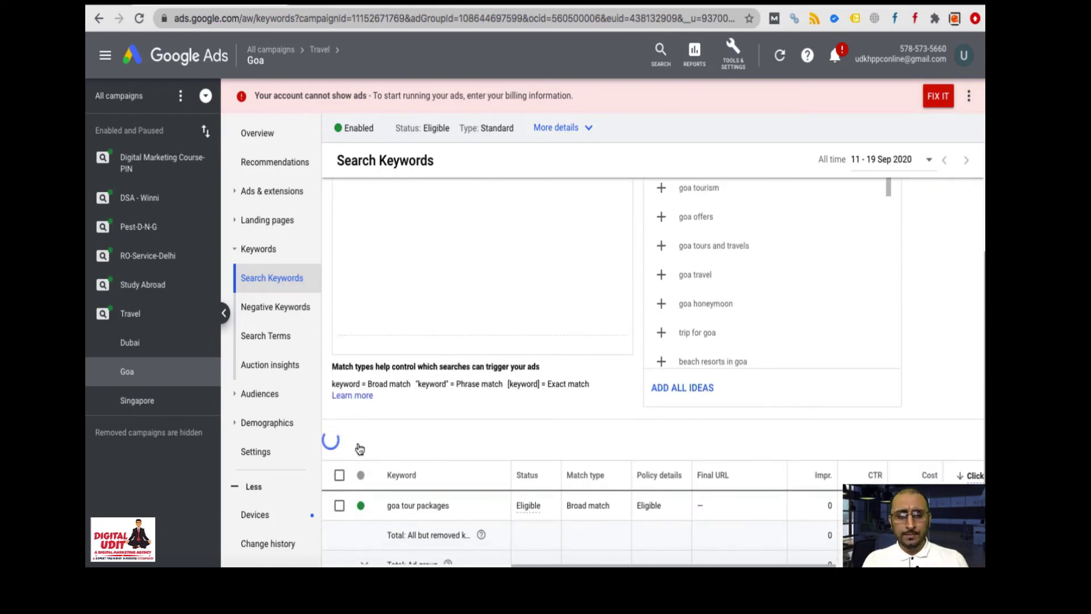
pyautogui.scroll(3, 437, 414)
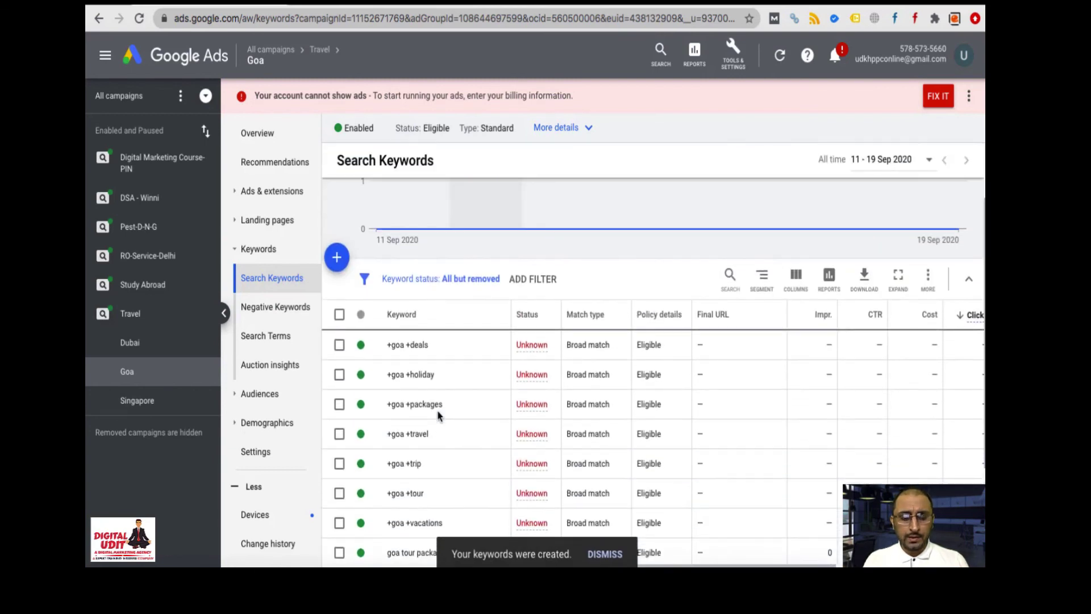